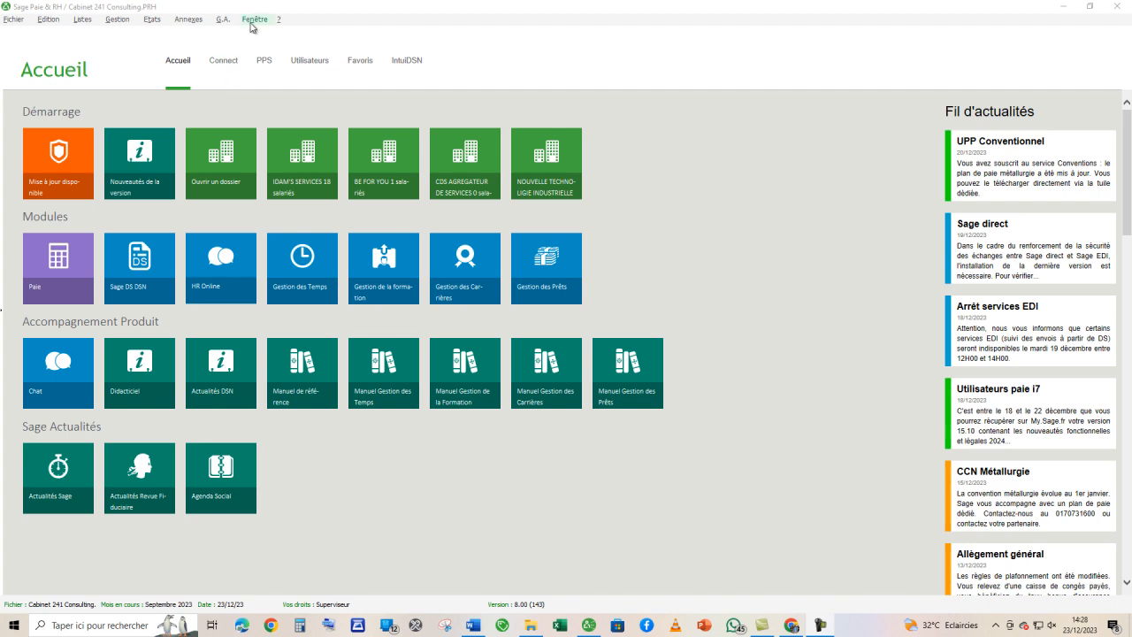
- Display the Barre d'outils toolbar and dismiss the incoming WhatsApp notification
click(254, 19)
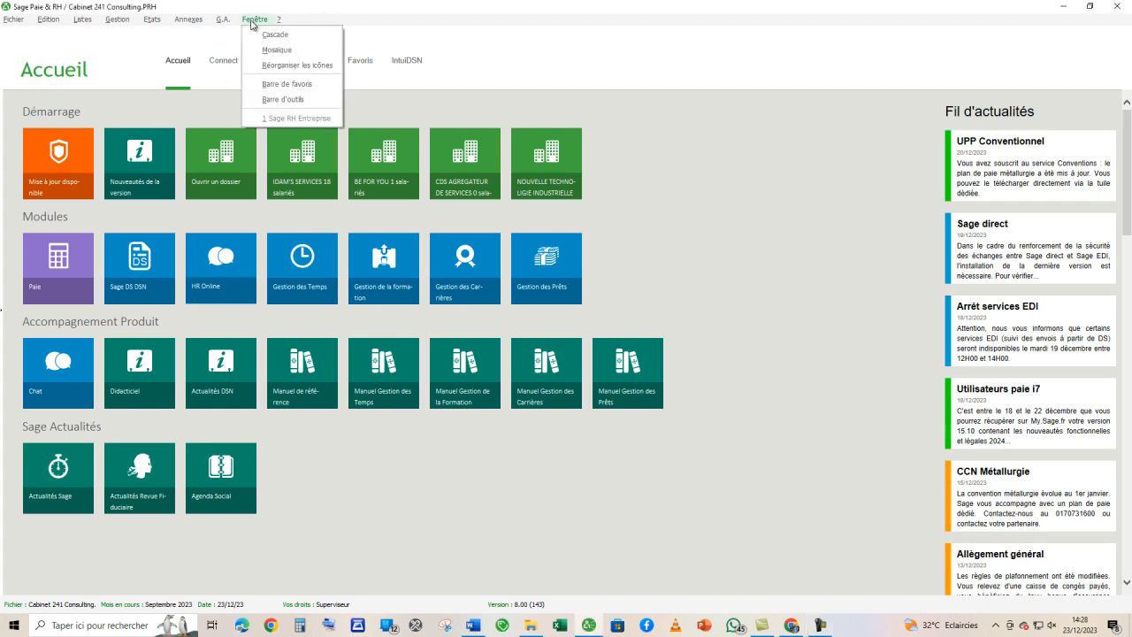
click(283, 99)
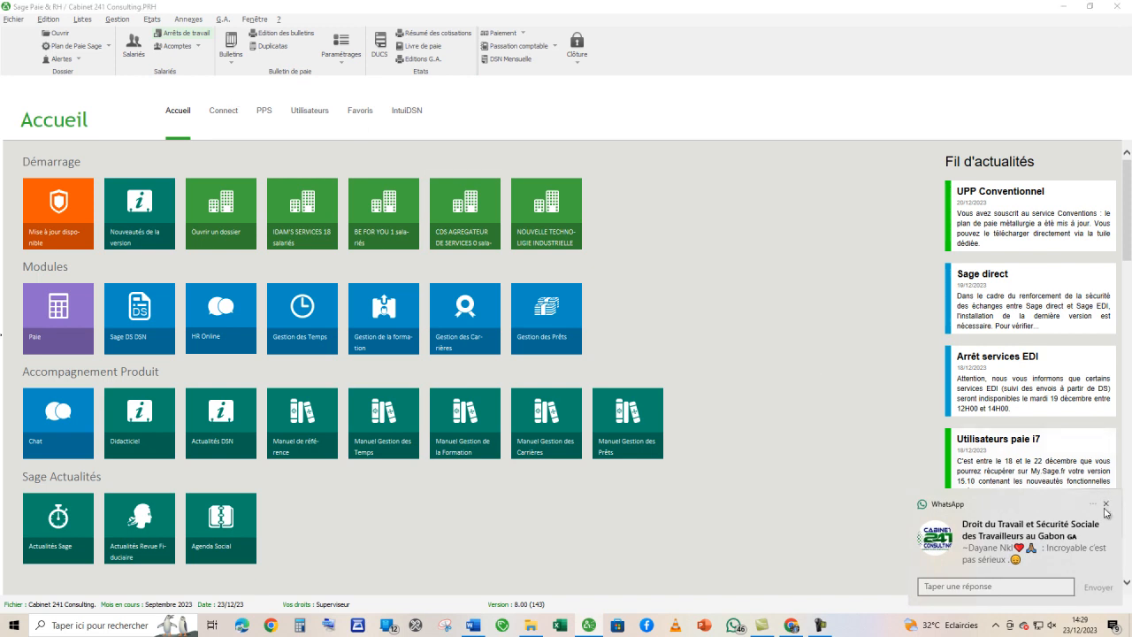
click(1105, 508)
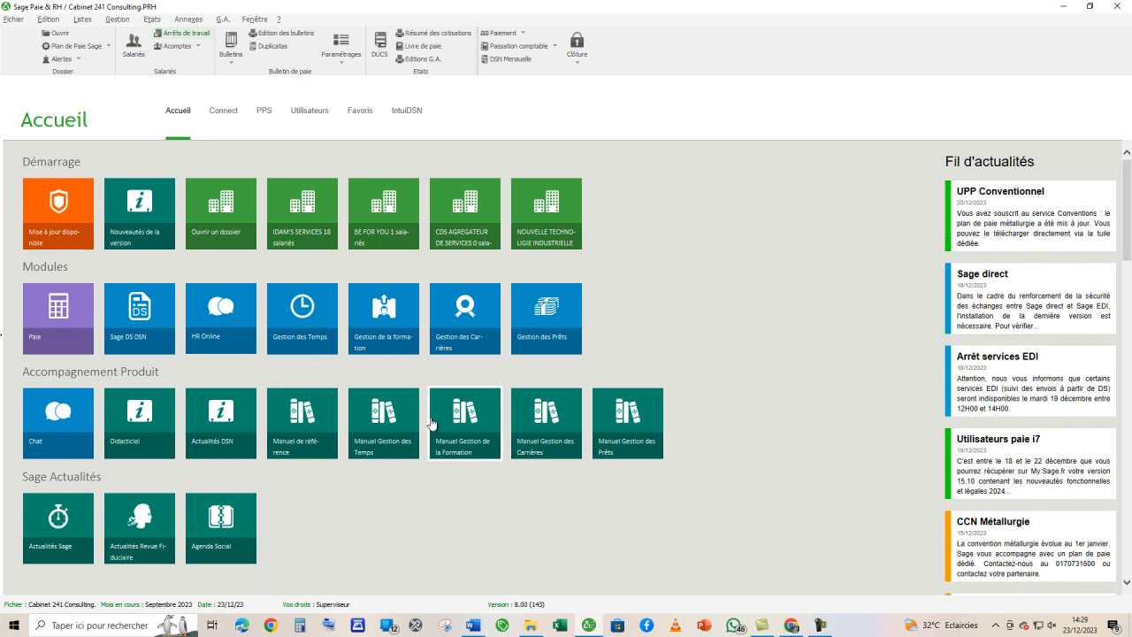
click(74, 22)
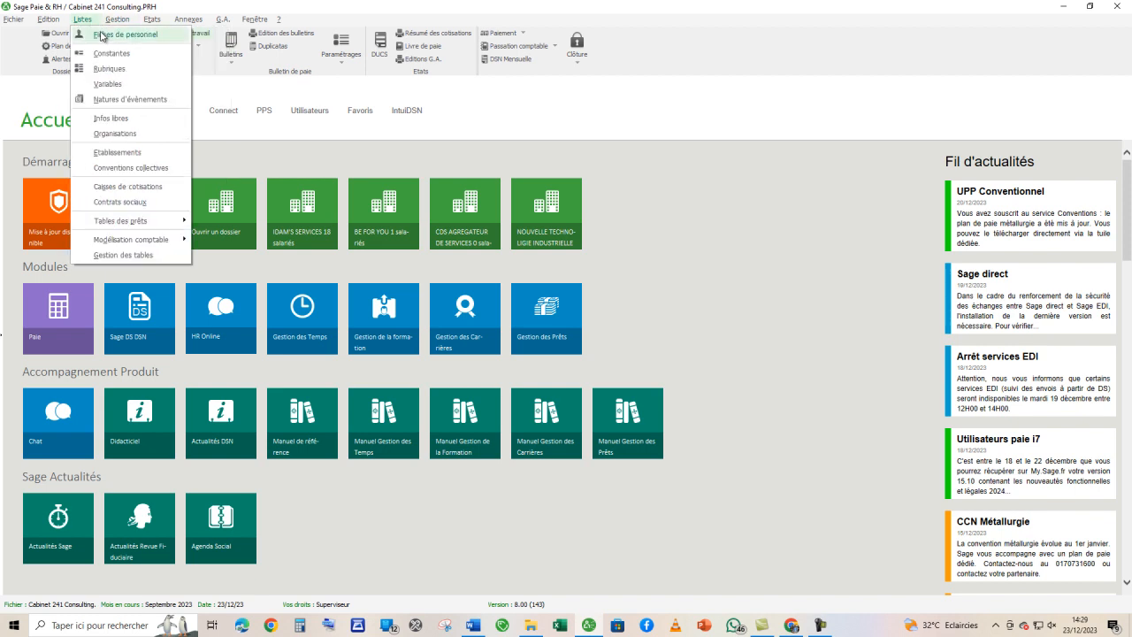
click(102, 35)
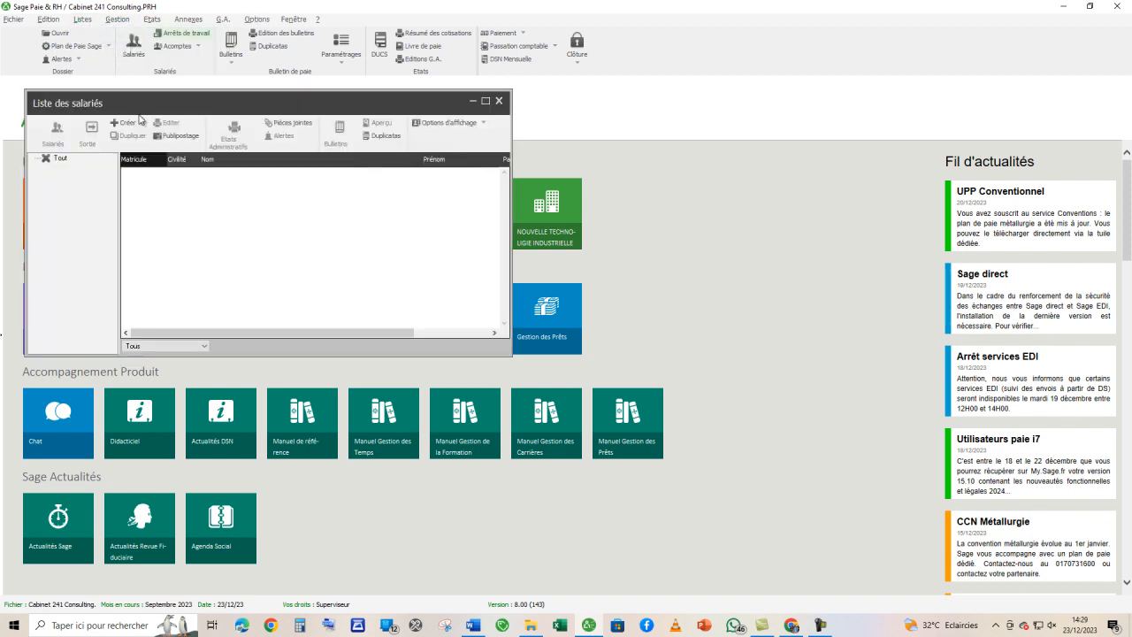
click(123, 123)
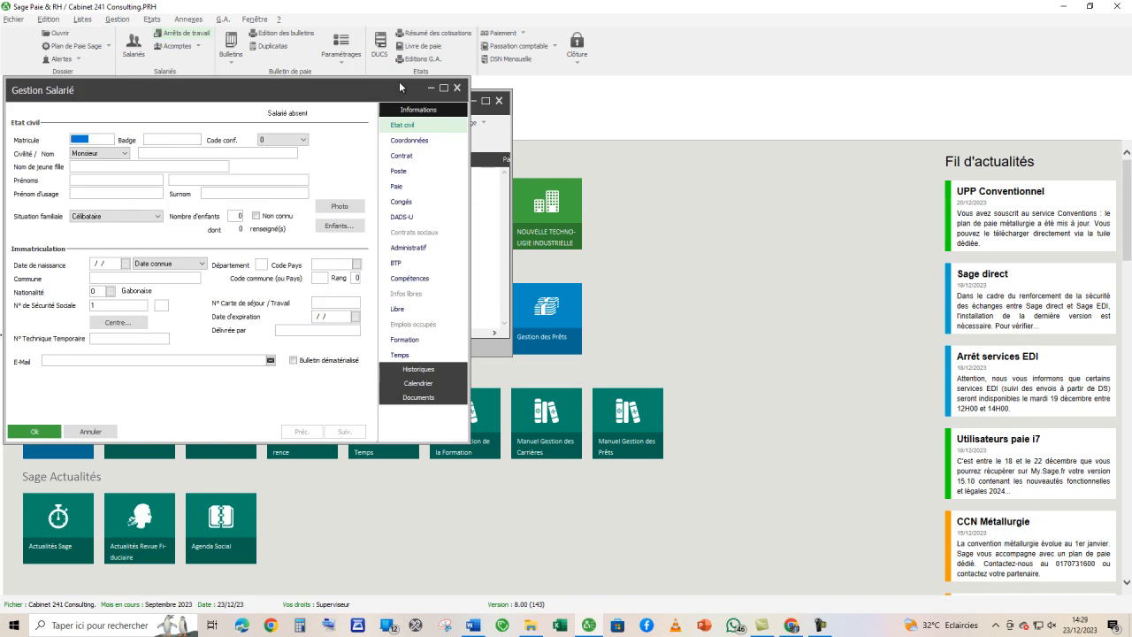
click(457, 87)
click(498, 100)
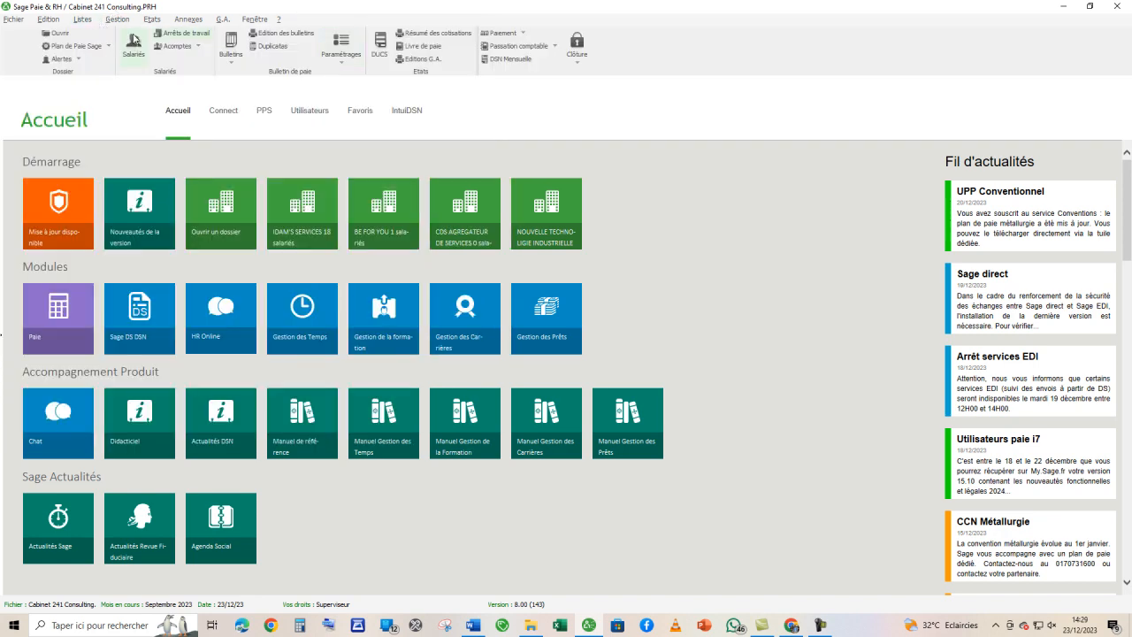
- Start a new employee record with a placeholder matricule and check its Coordonnées and Etat civil pages
click(138, 46)
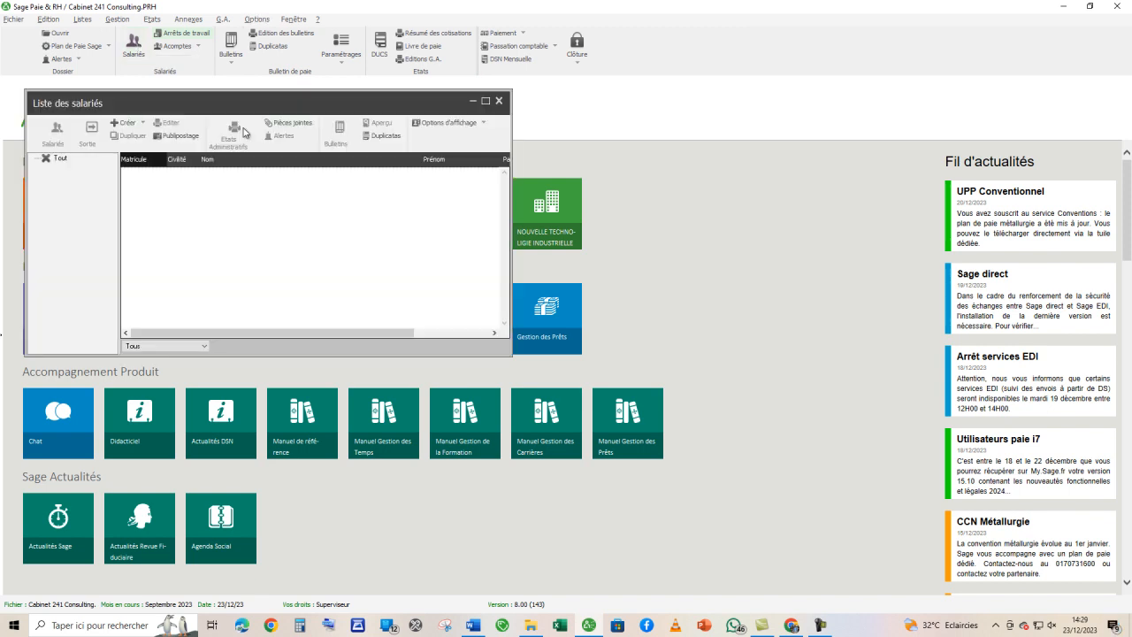
click(484, 101)
click(99, 109)
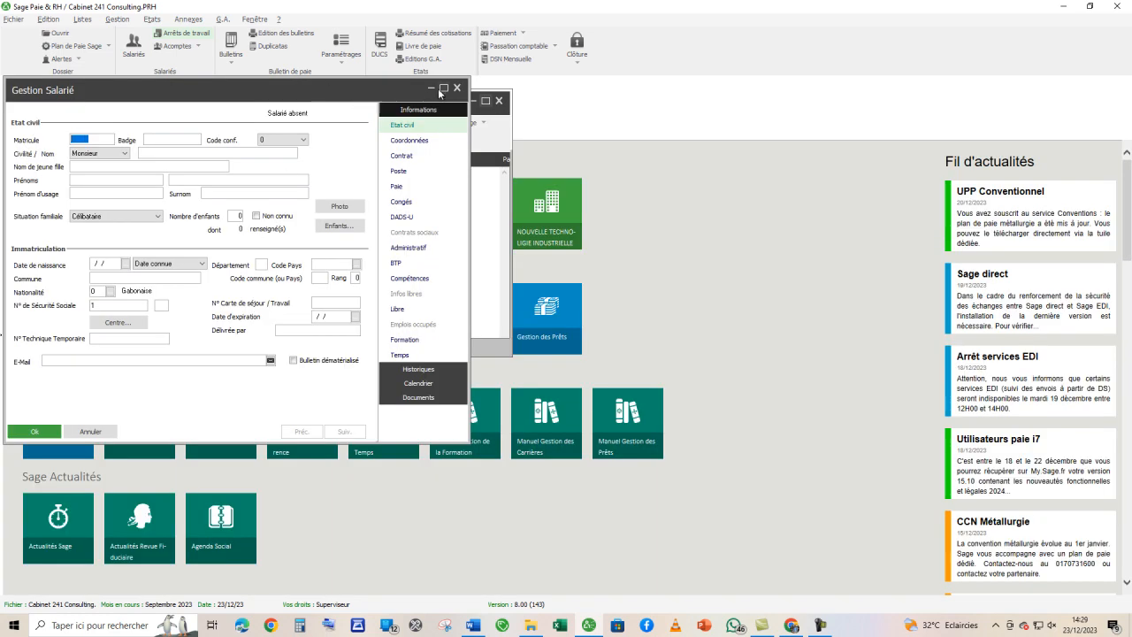
click(444, 88)
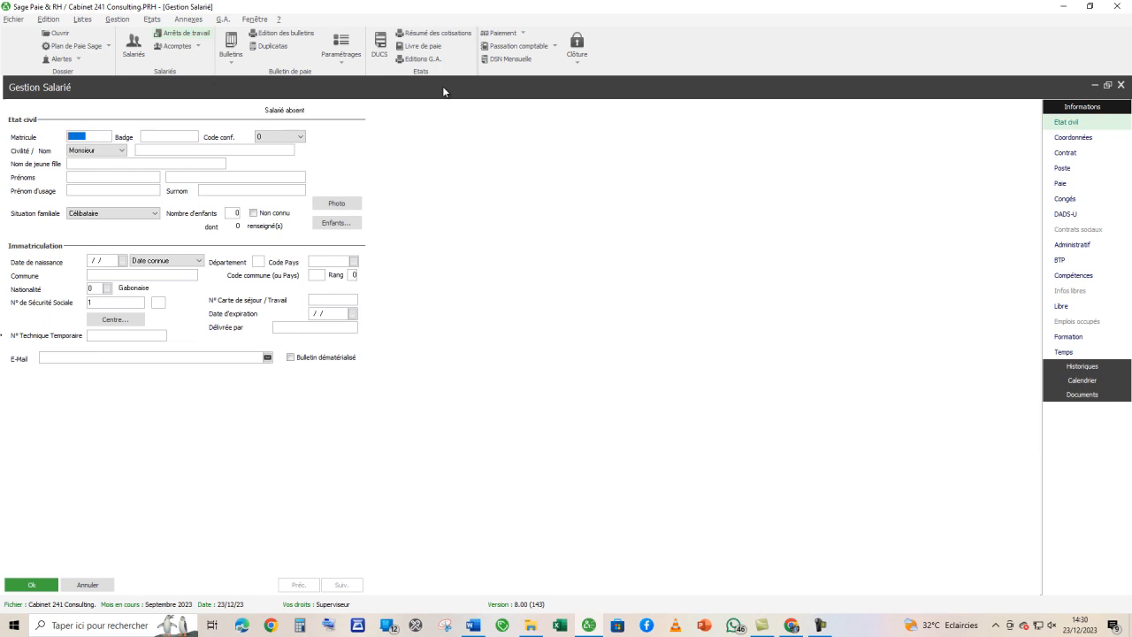
text(111)
click(1085, 140)
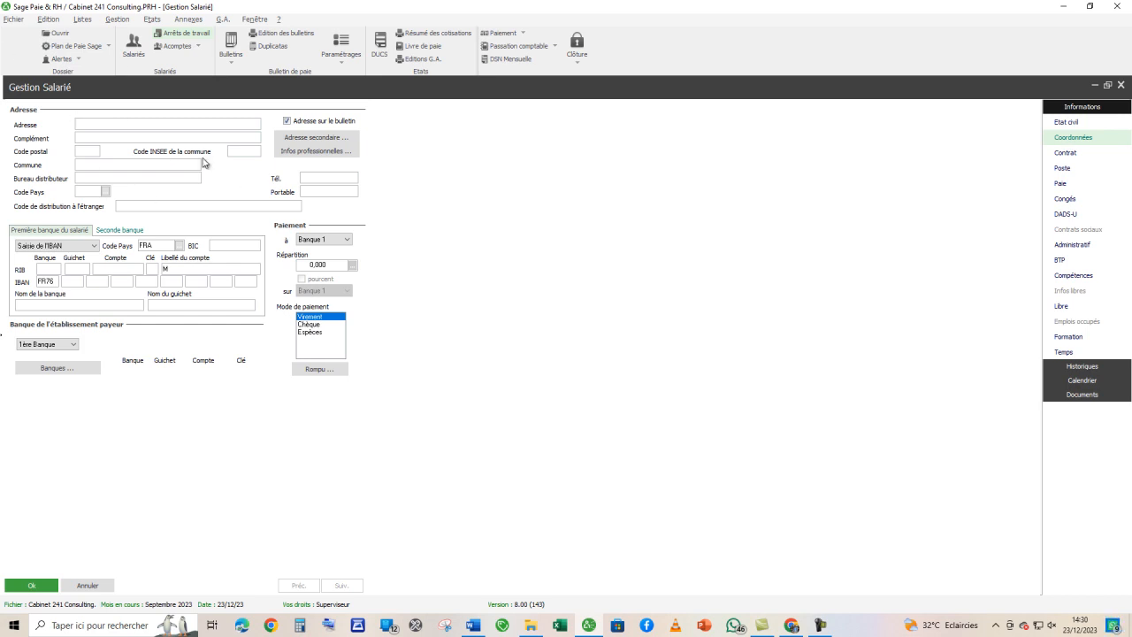
click(1096, 127)
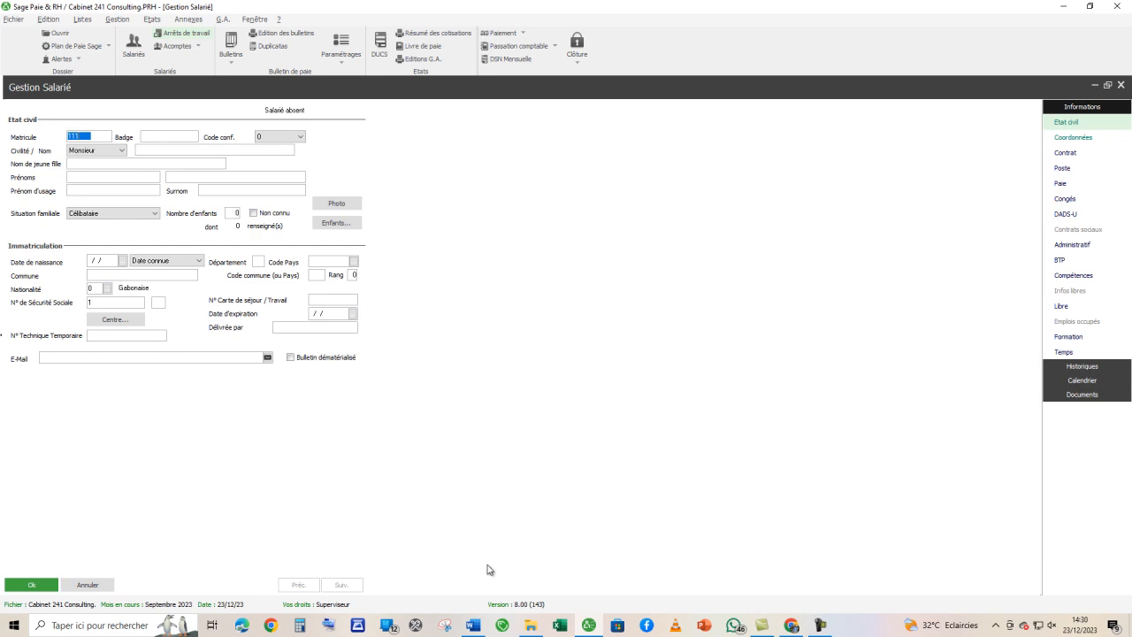
- Switch to Word and review the employee's identity, payment and hiring details in Bulletin de paie corrigé.docx
click(473, 625)
scroll(1080, 543, up, 5)
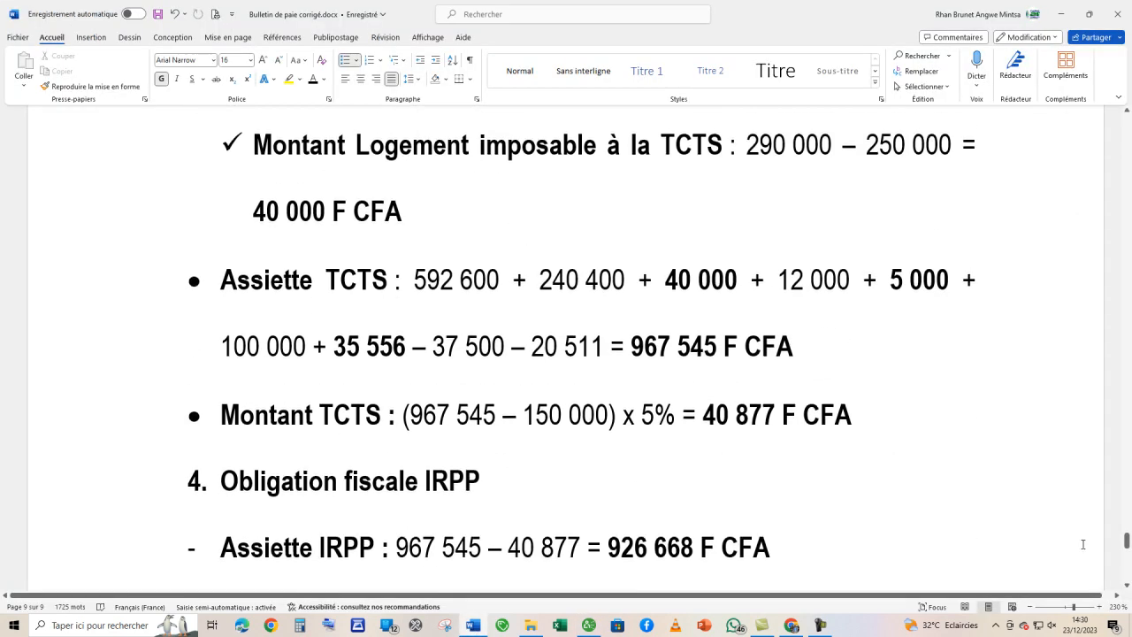
drag(1127, 541, 1116, 120)
scroll(527, 431, down, 1)
scroll(526, 432, down, 10)
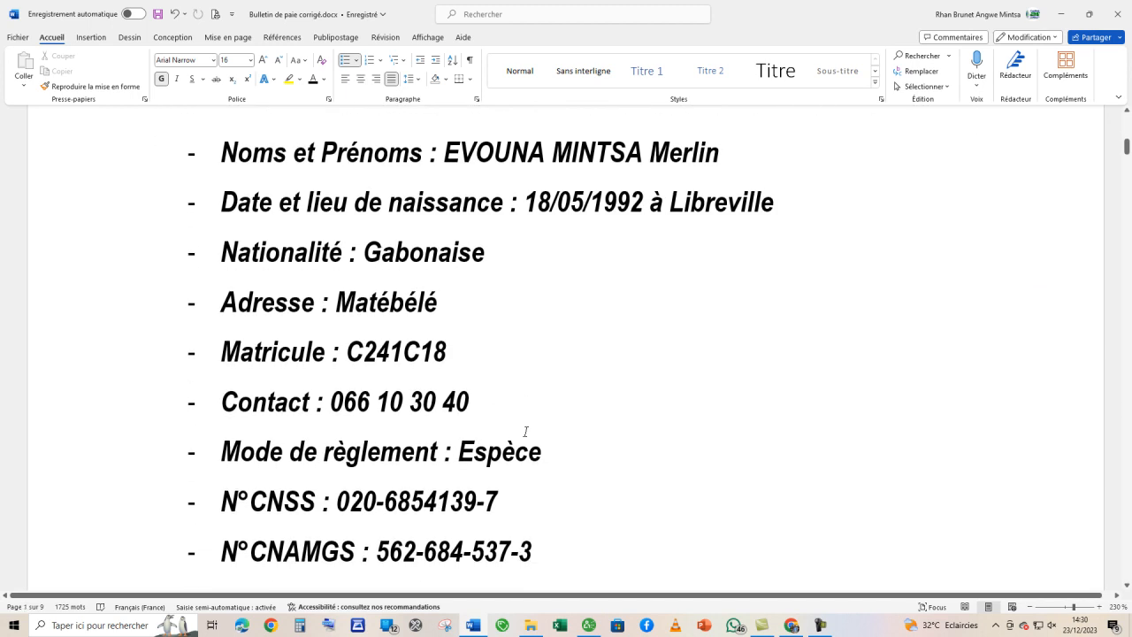
scroll(525, 432, down, 5)
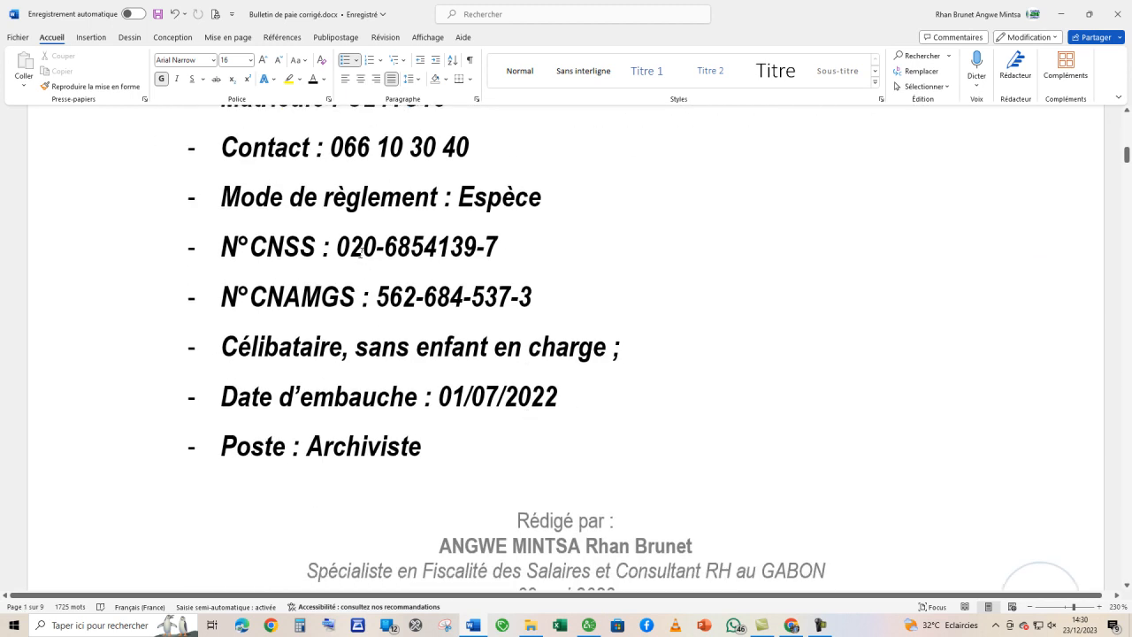
- Switch back to Sage Paie & RH, cancel the new employee record and close the employee list
key(alt+Tab)
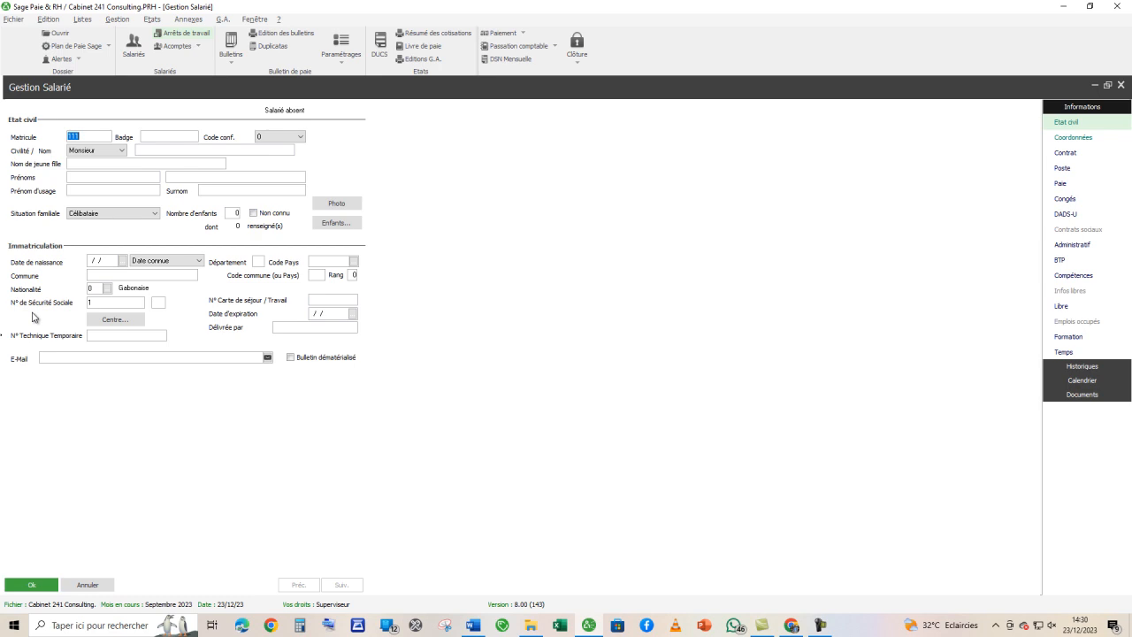
click(87, 585)
click(643, 387)
click(633, 383)
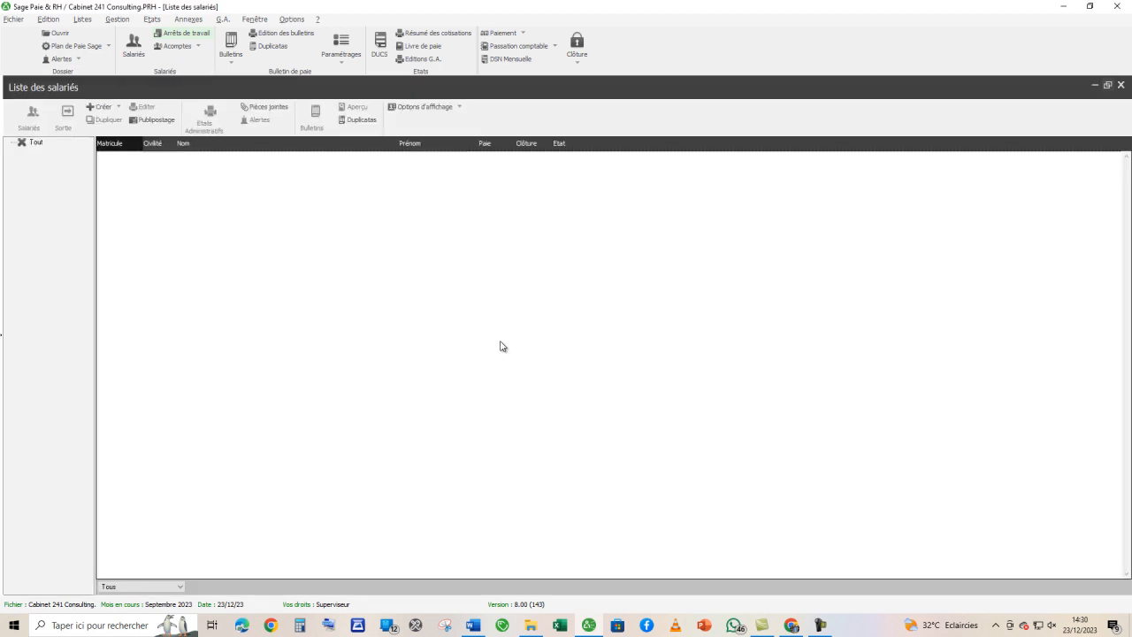
click(1120, 86)
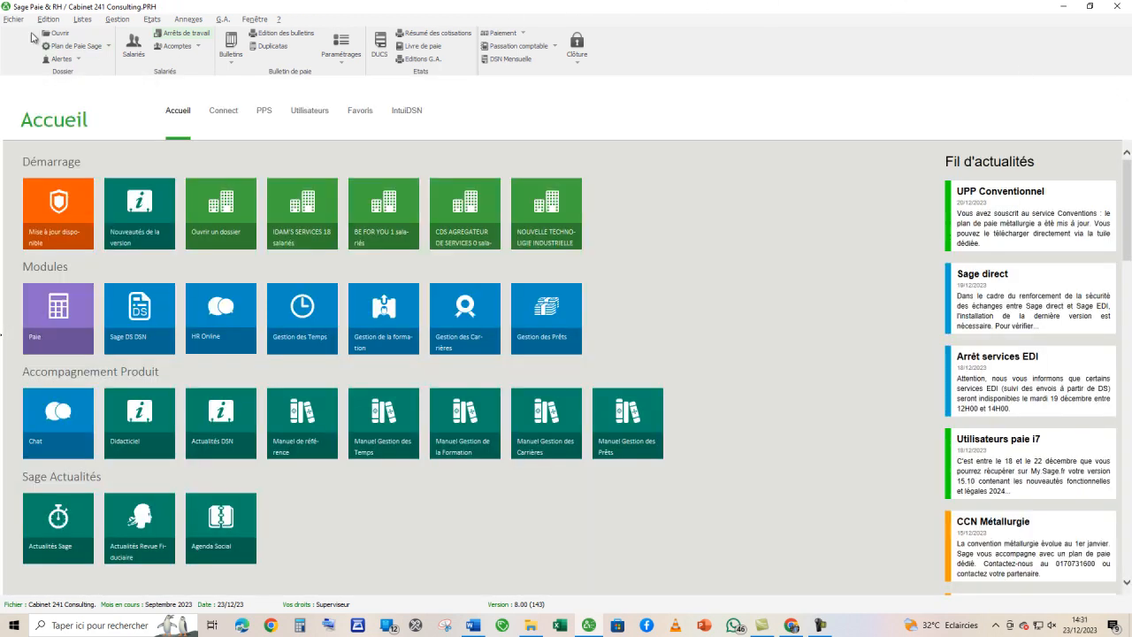
- Enable Ecrans personnalisés, Clic droit sur champs and Bitmap sur bouton in the preferences
click(13, 18)
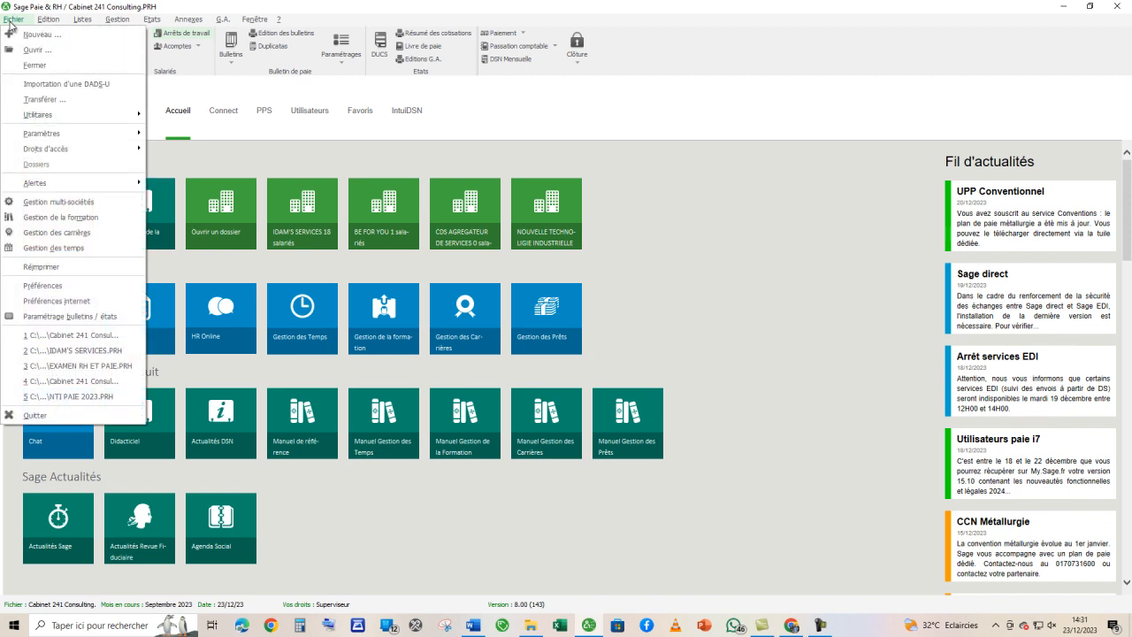
click(68, 286)
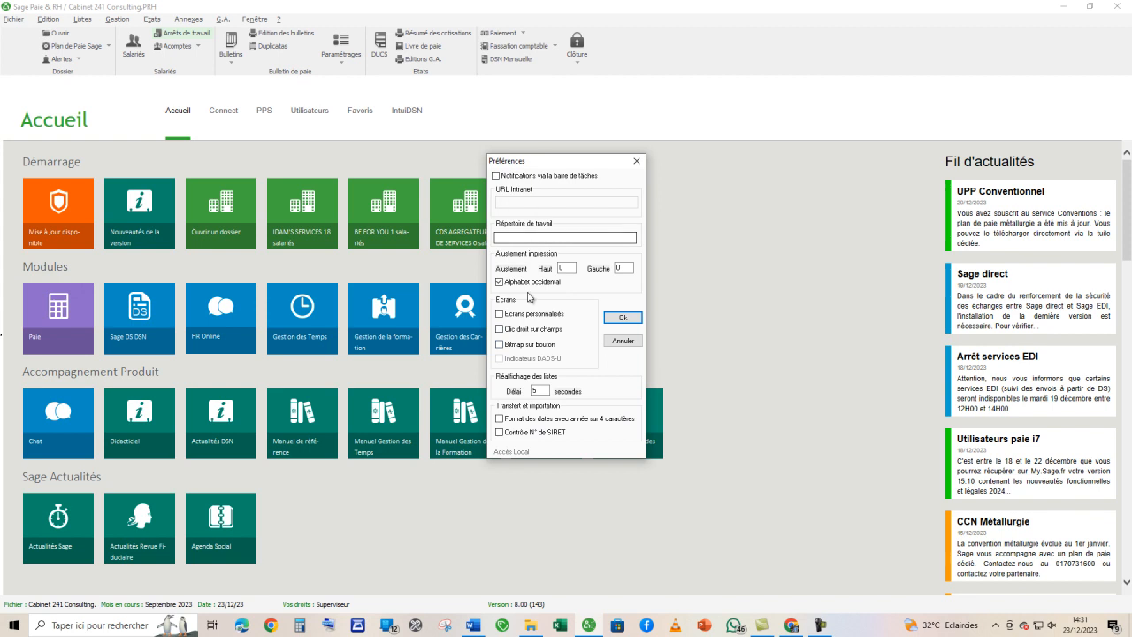
click(501, 330)
click(509, 346)
click(622, 318)
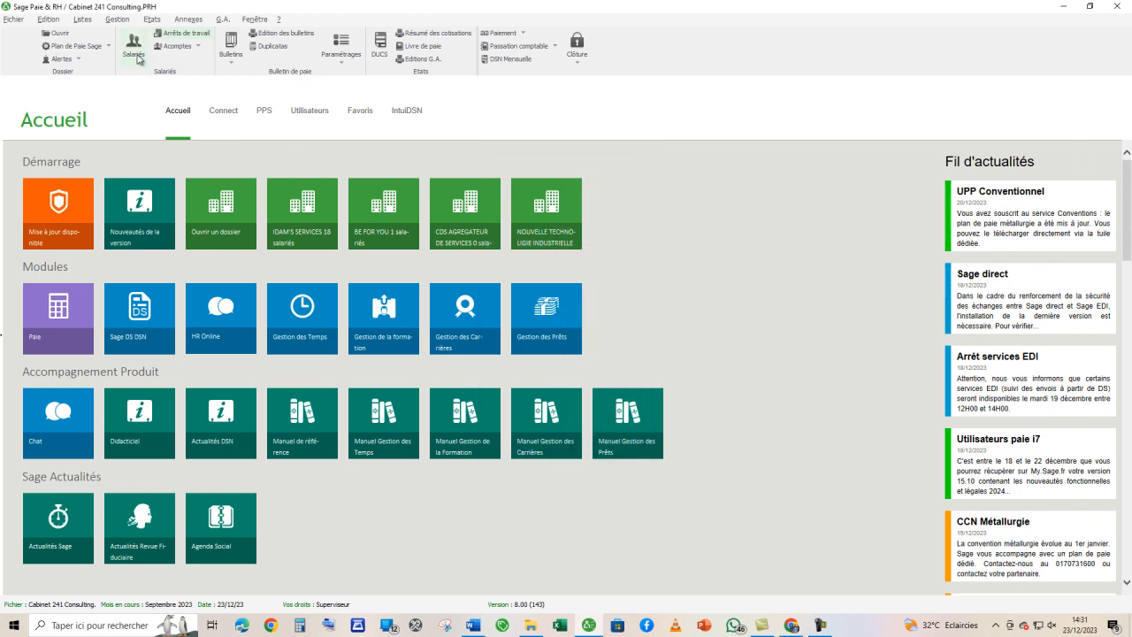
- Start another employee record with a placeholder matricule and check the custom N°CNSS and N°CNAMGS fields
click(134, 53)
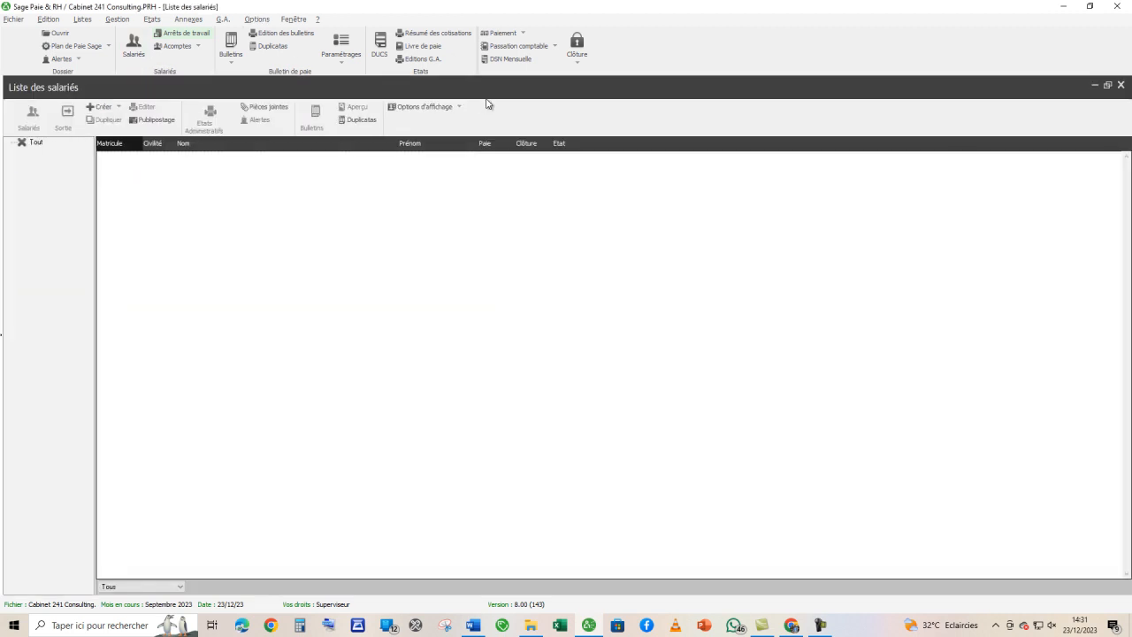
click(92, 107)
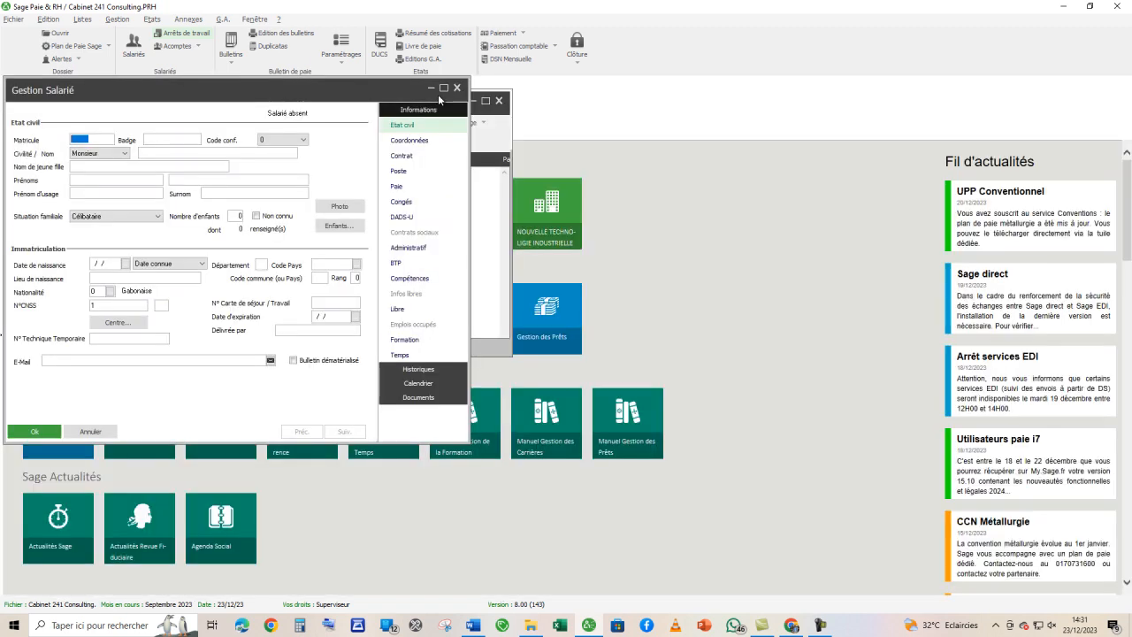
right_click(23, 305)
click(54, 355)
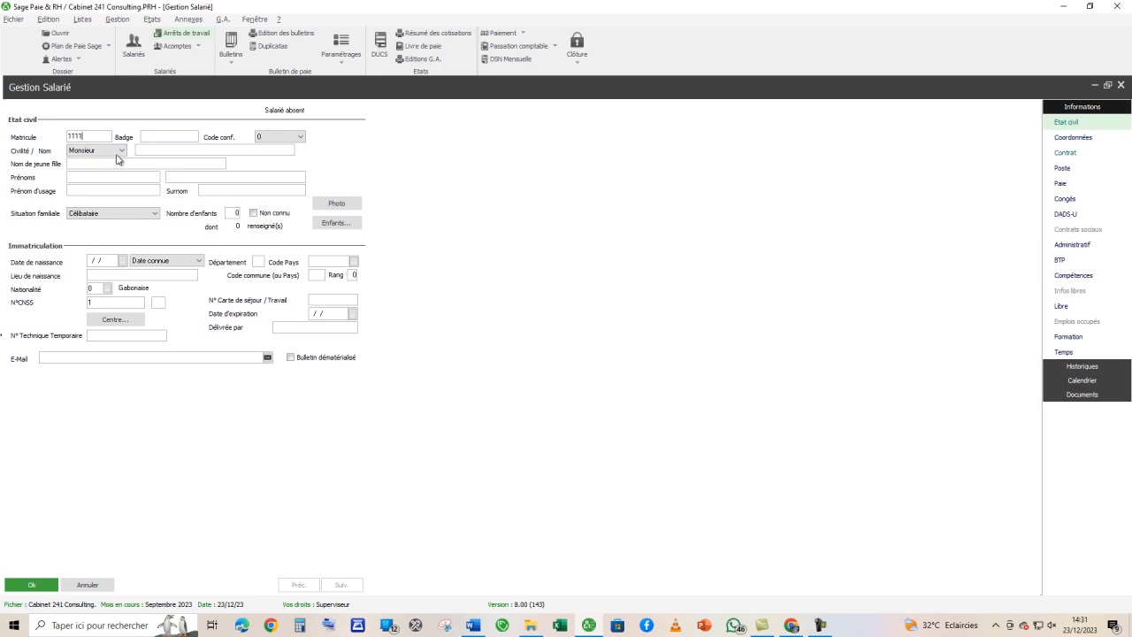
click(1075, 139)
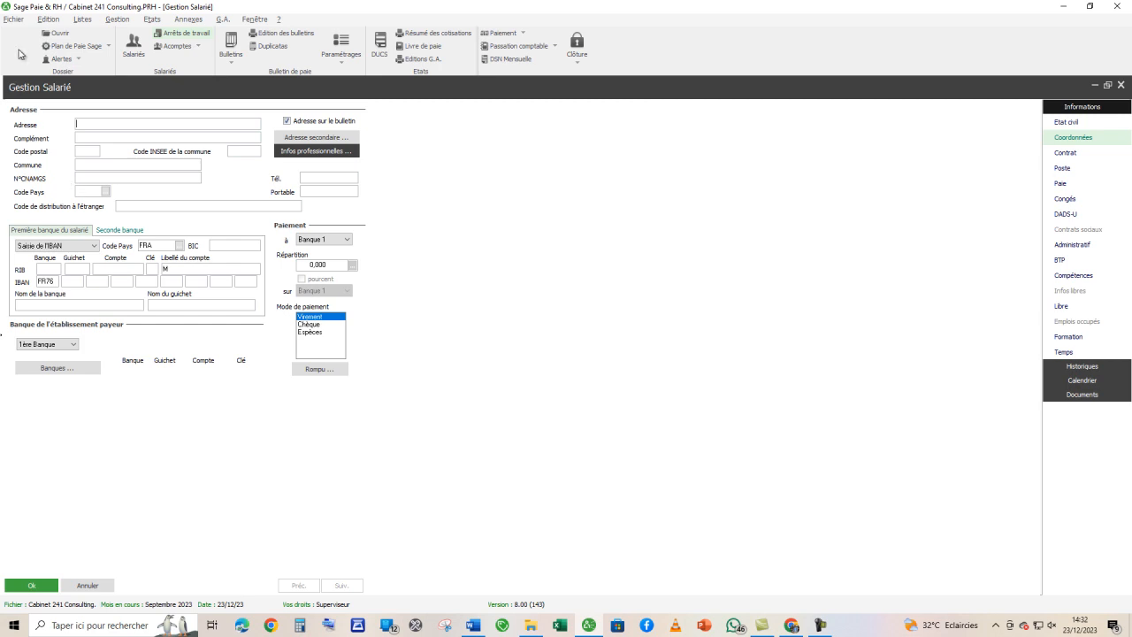
- Open the C241C22 payslip template, examine how the N° CNAMGS line is linked in its employee block, and close the template list
click(12, 21)
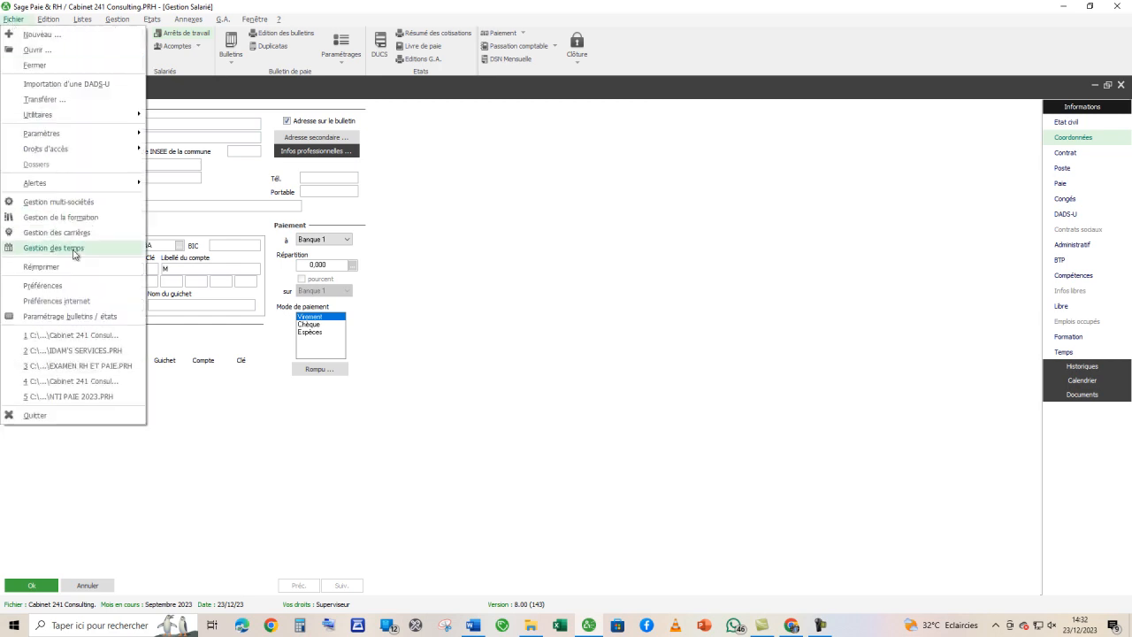
click(71, 317)
double_click(76, 297)
click(353, 94)
click(277, 240)
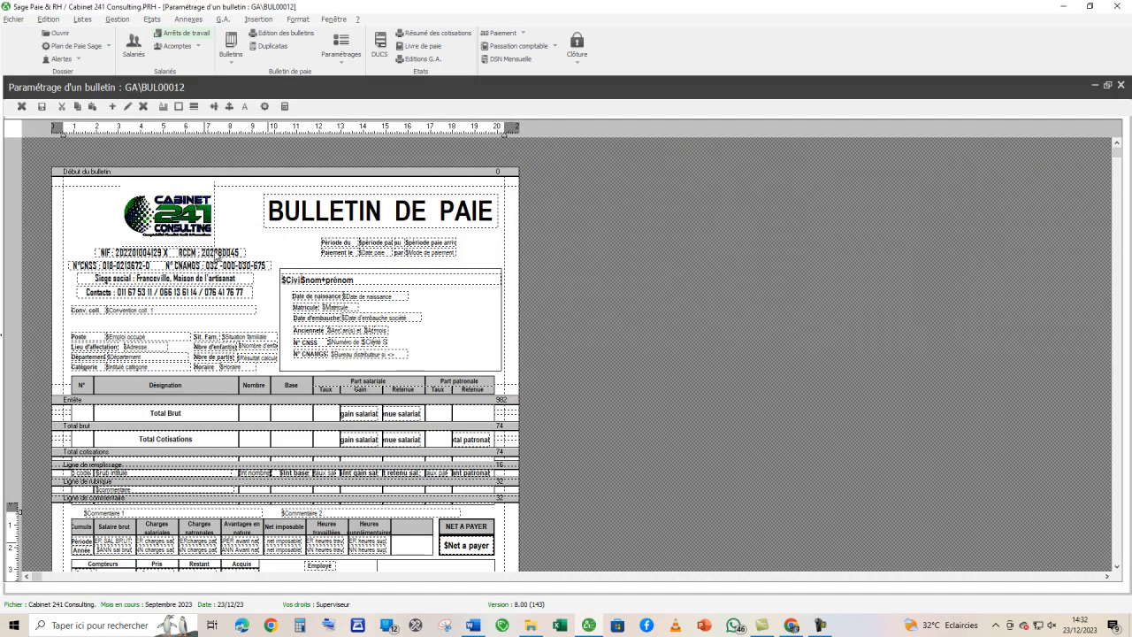
click(340, 358)
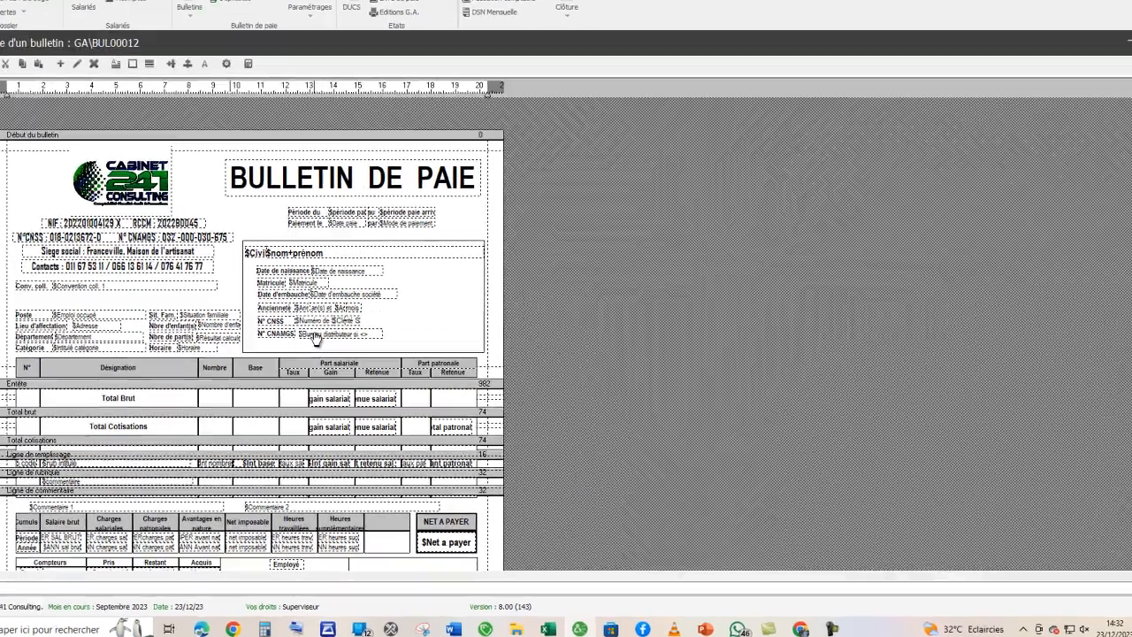
click(133, 246)
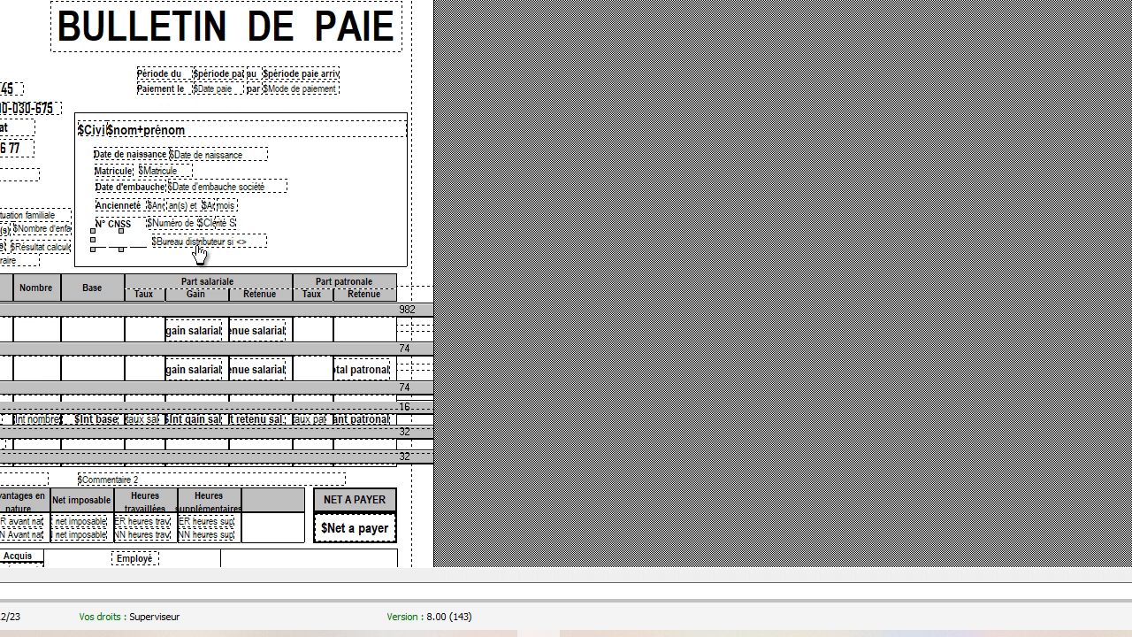
click(57, 149)
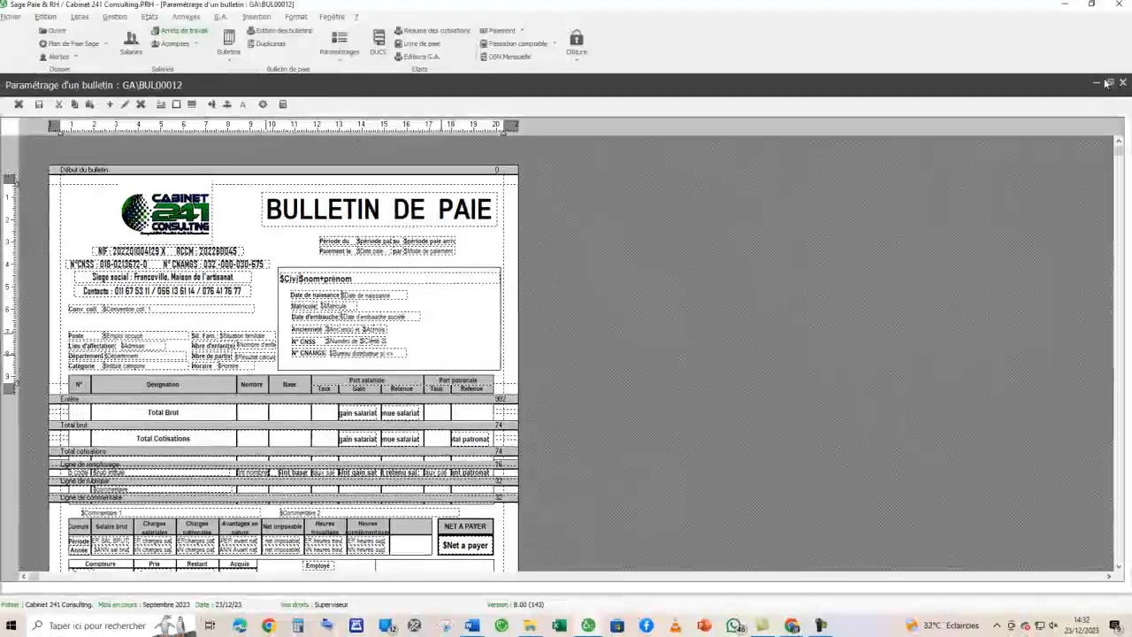
click(1117, 87)
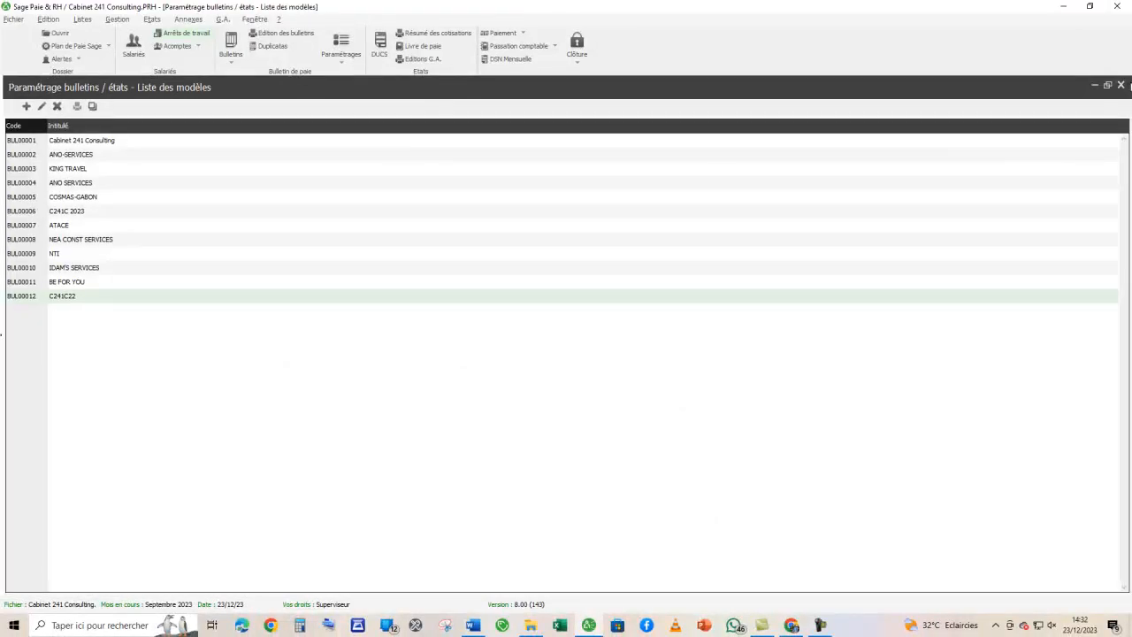
click(1120, 85)
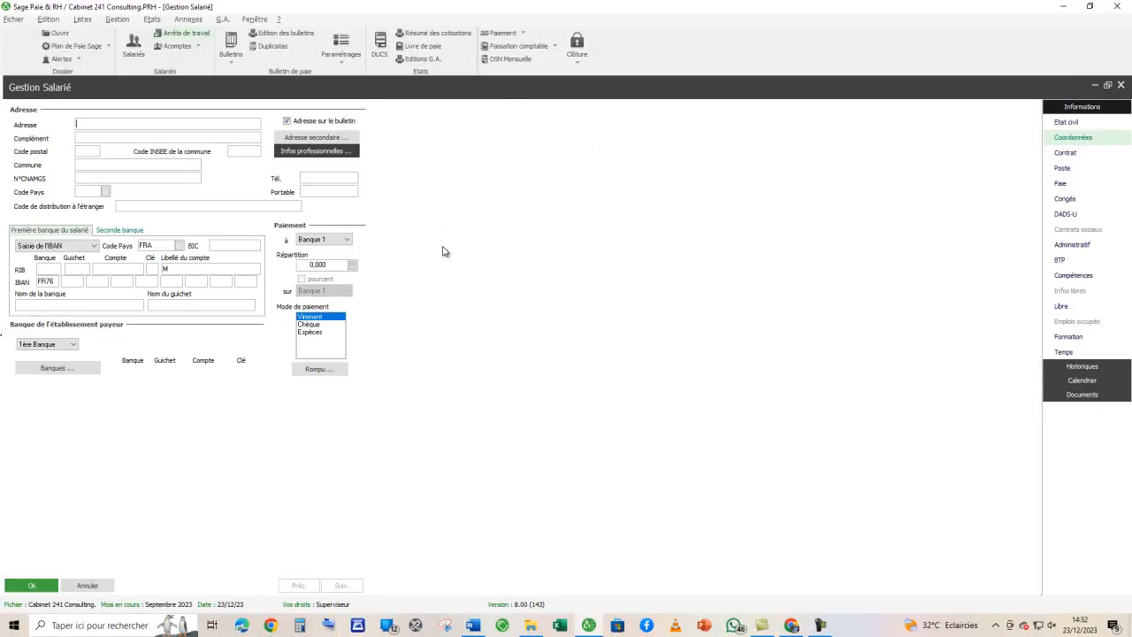
- Cancel the placeholder employee record and return to the home page
click(88, 586)
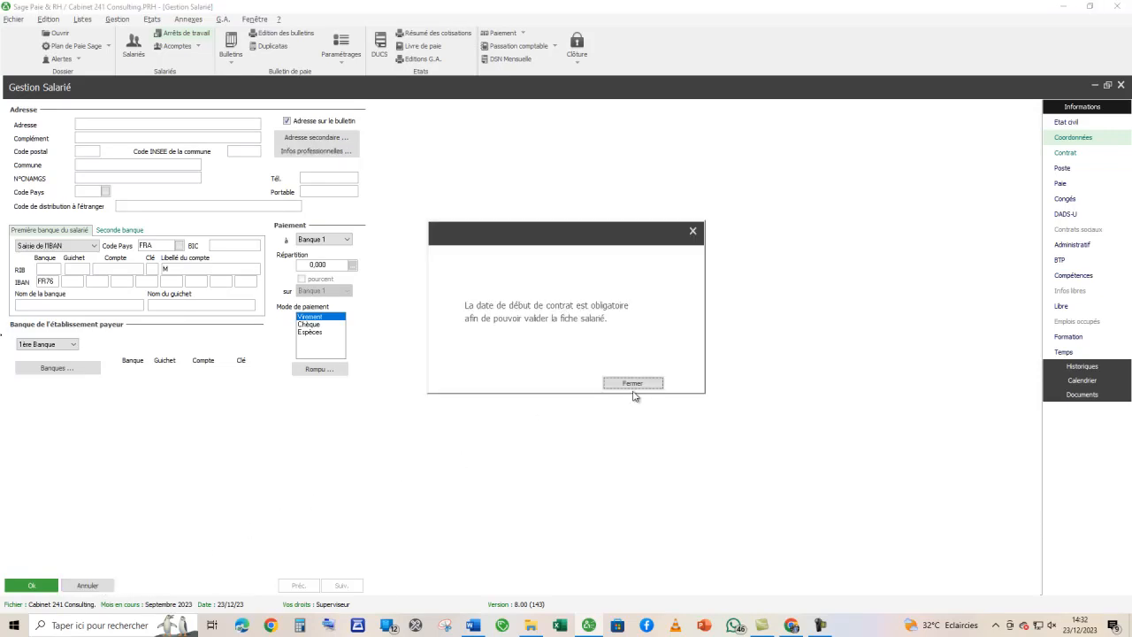
click(632, 386)
click(633, 392)
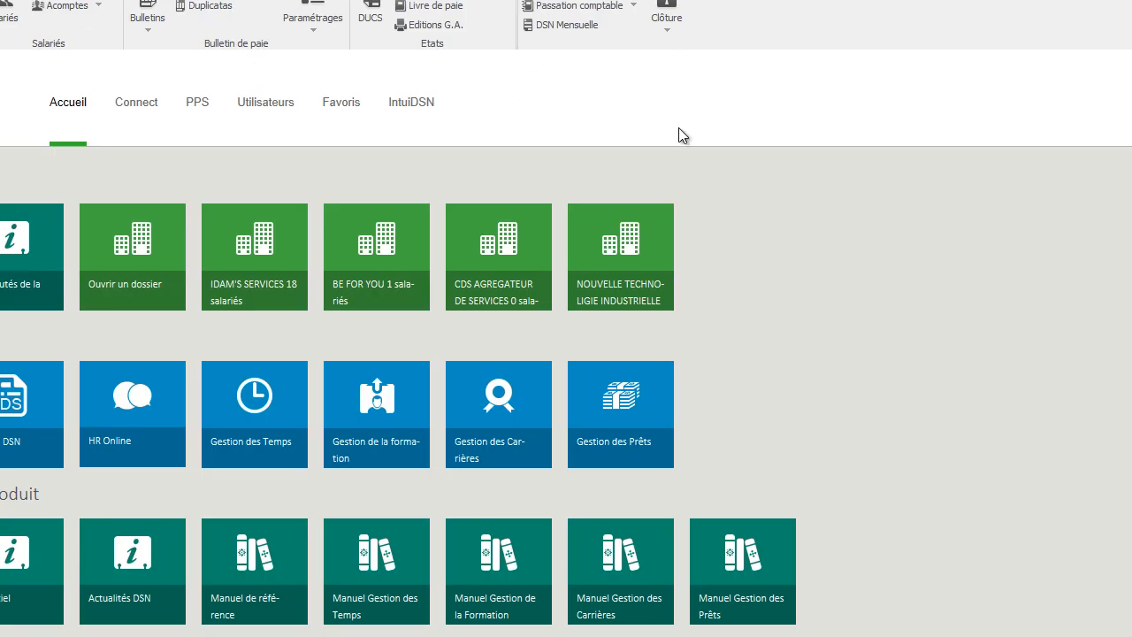
- Reopen the employee list at full size and start a new employee record
click(5, 9)
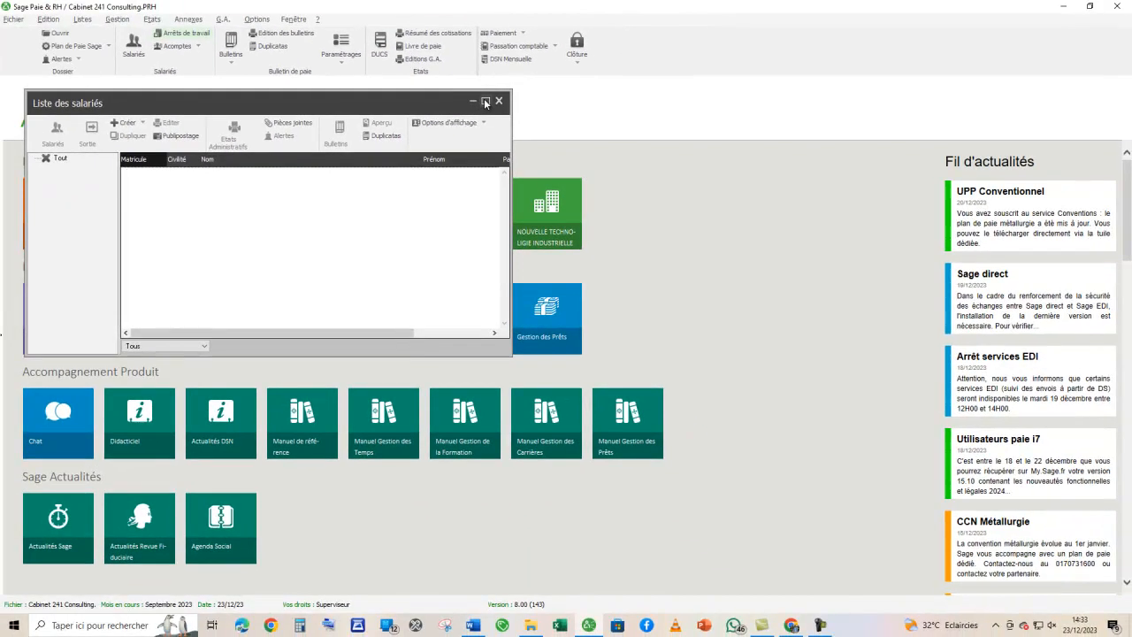
click(529, 87)
click(97, 108)
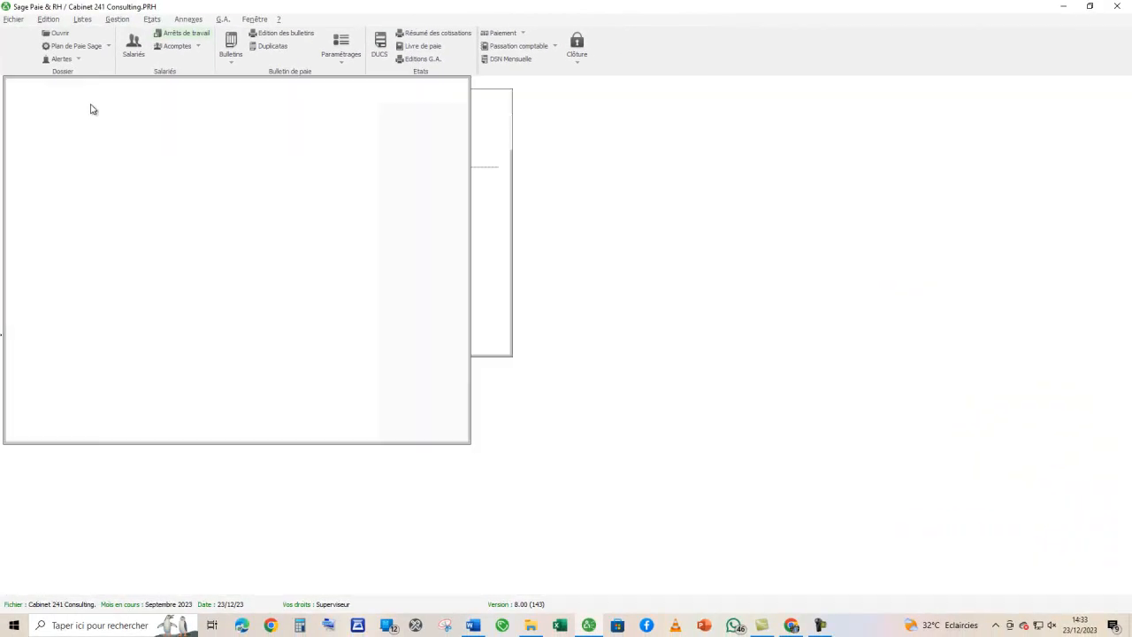
- Maximise the new employee record and copy the employee's matricule from the Word payslip brief into the Matricule field
click(444, 88)
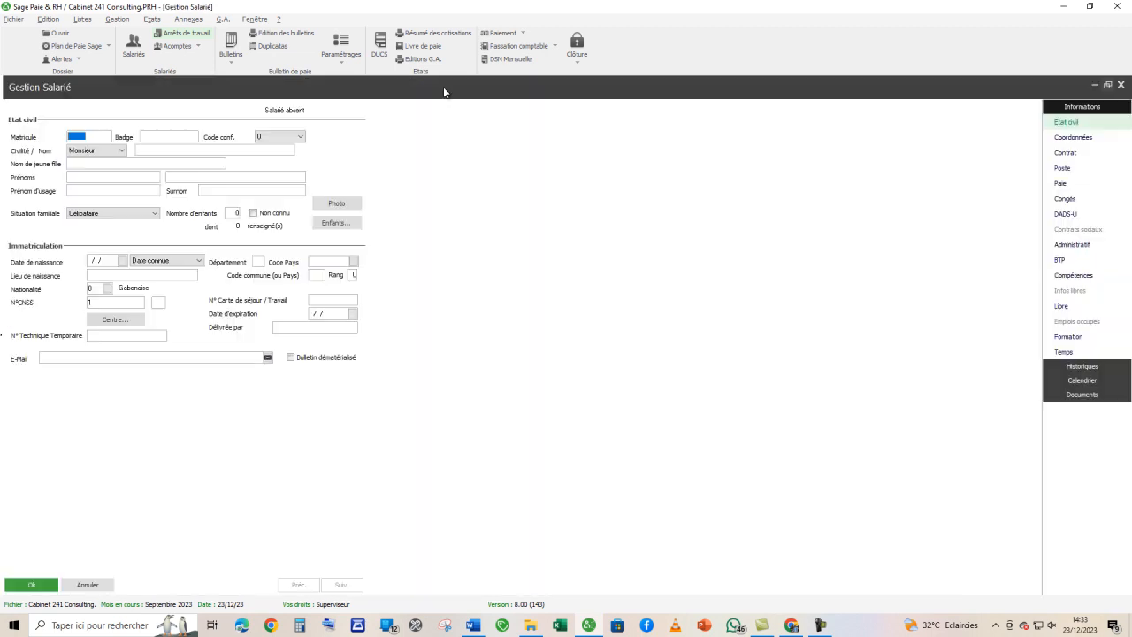
click(473, 625)
scroll(474, 567, up, 6)
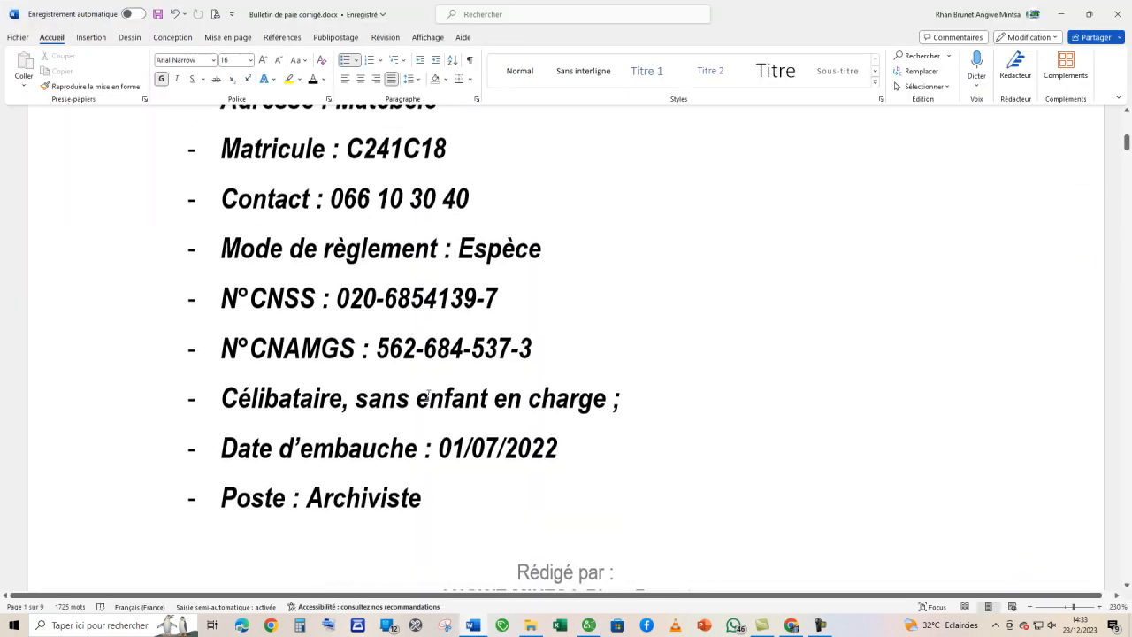
scroll(428, 395, down, 2)
scroll(428, 395, down, 3)
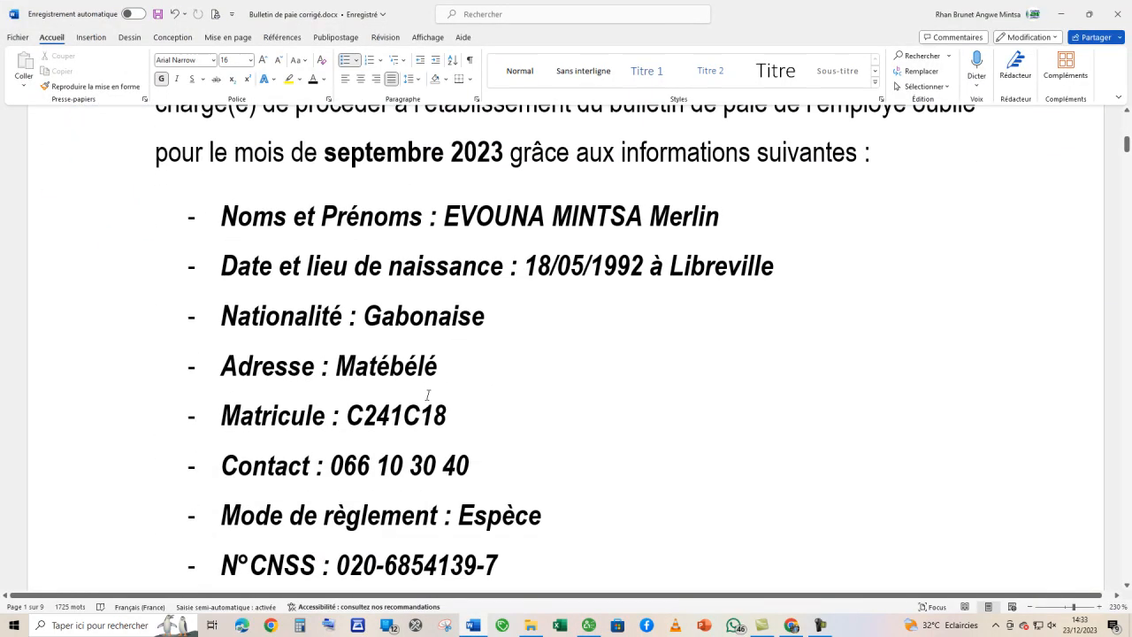
drag(411, 362, 349, 364)
key(ctrl+c)
key(alt+Tab)
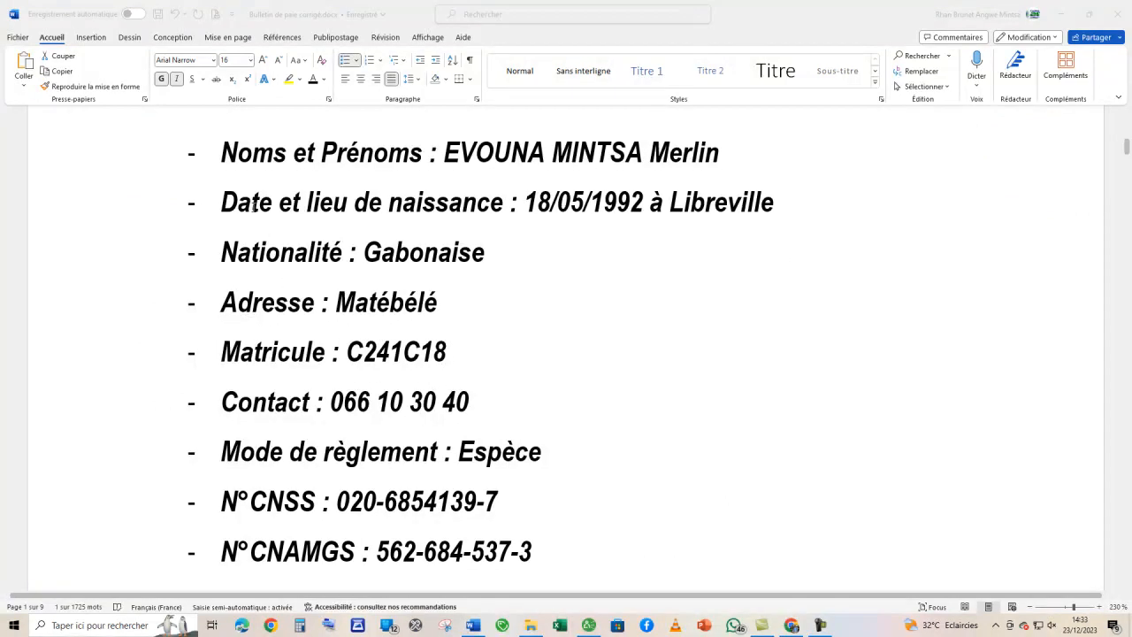
click(105, 139)
key(ctrl+v)
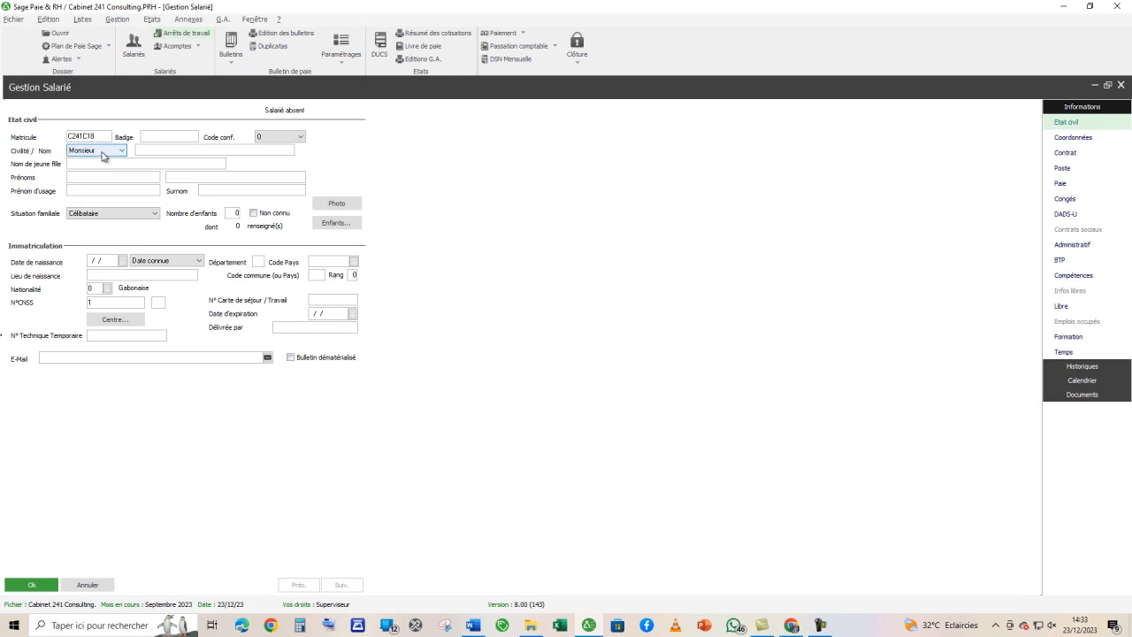
- Fill in the employee's surname and first name in the Etat civil section, using the details in the Word brief
key(alt+Tab)
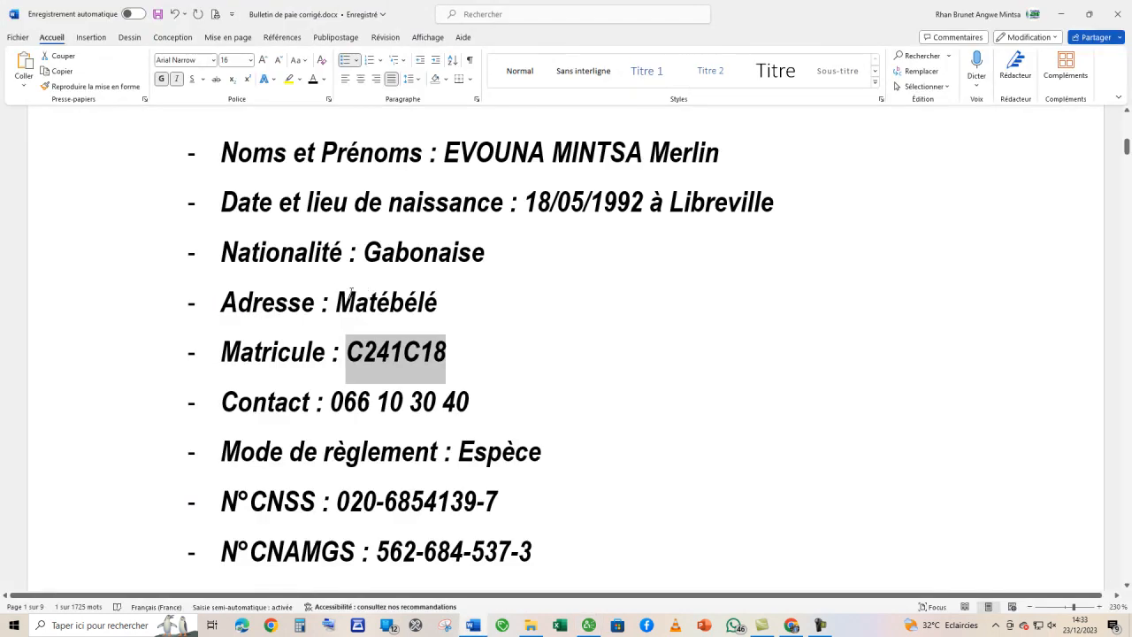
scroll(376, 333, up, 1)
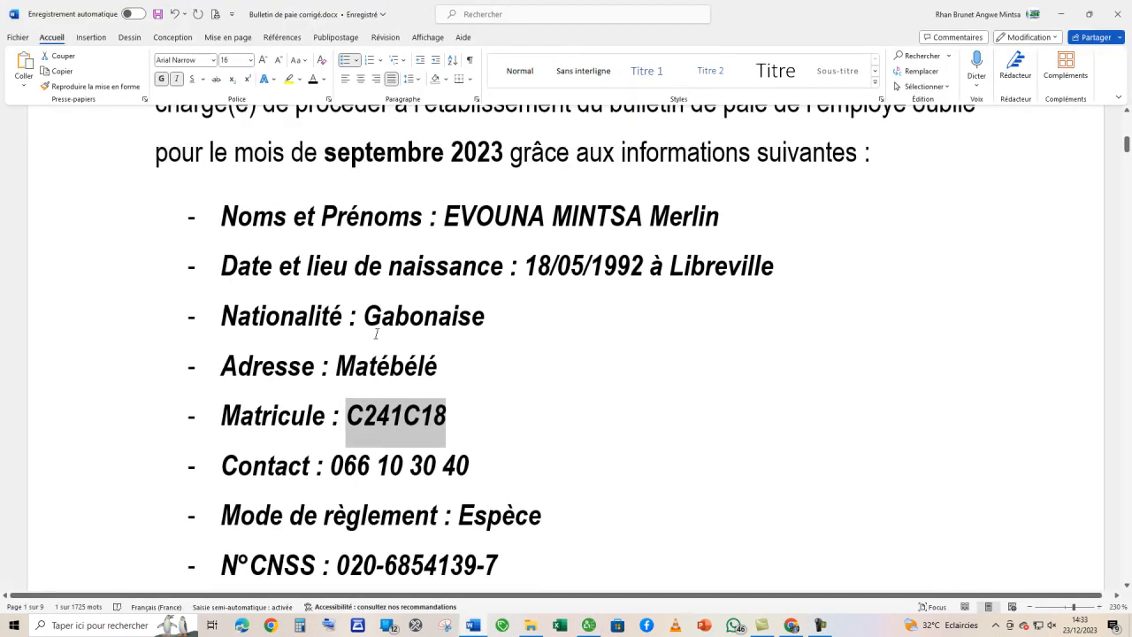
scroll(376, 333, down, 1)
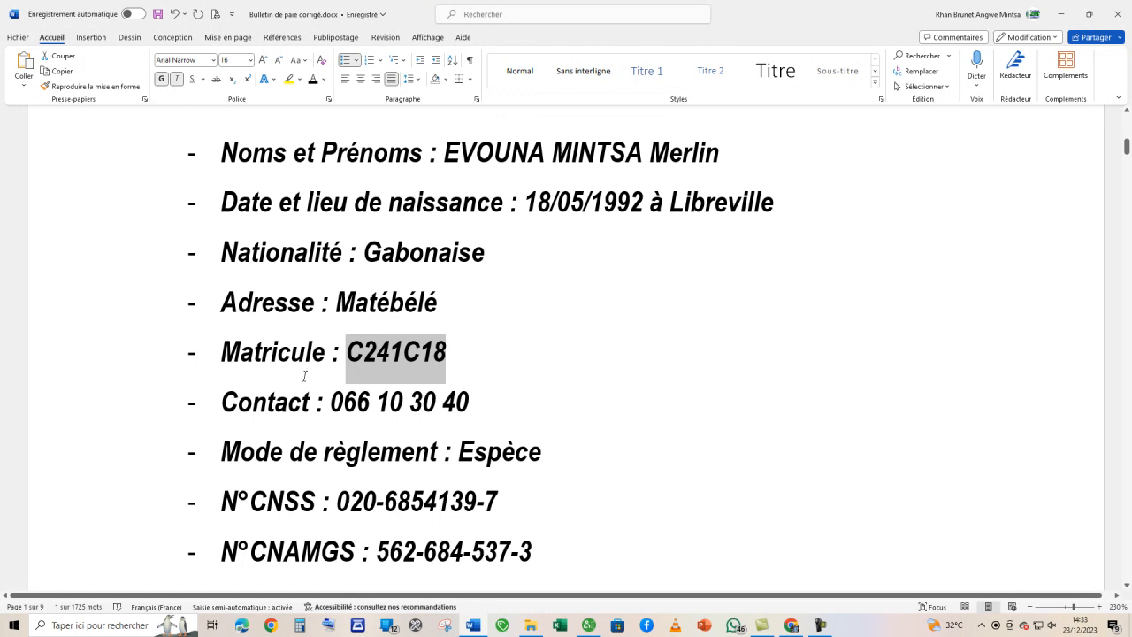
key(alt+Tab)
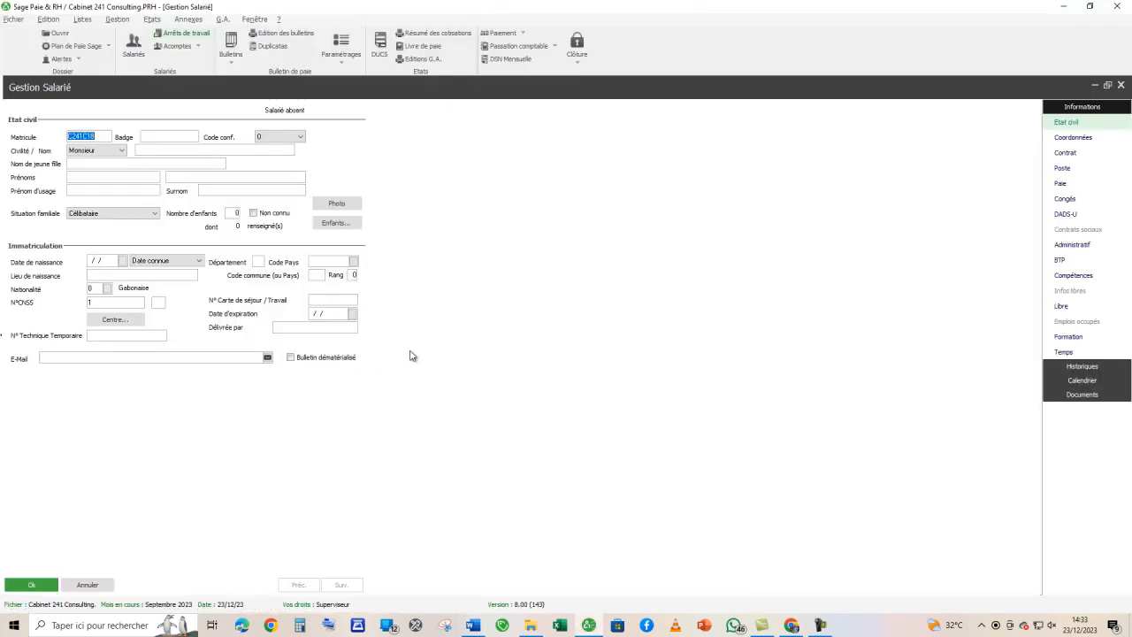
key(alt+Tab)
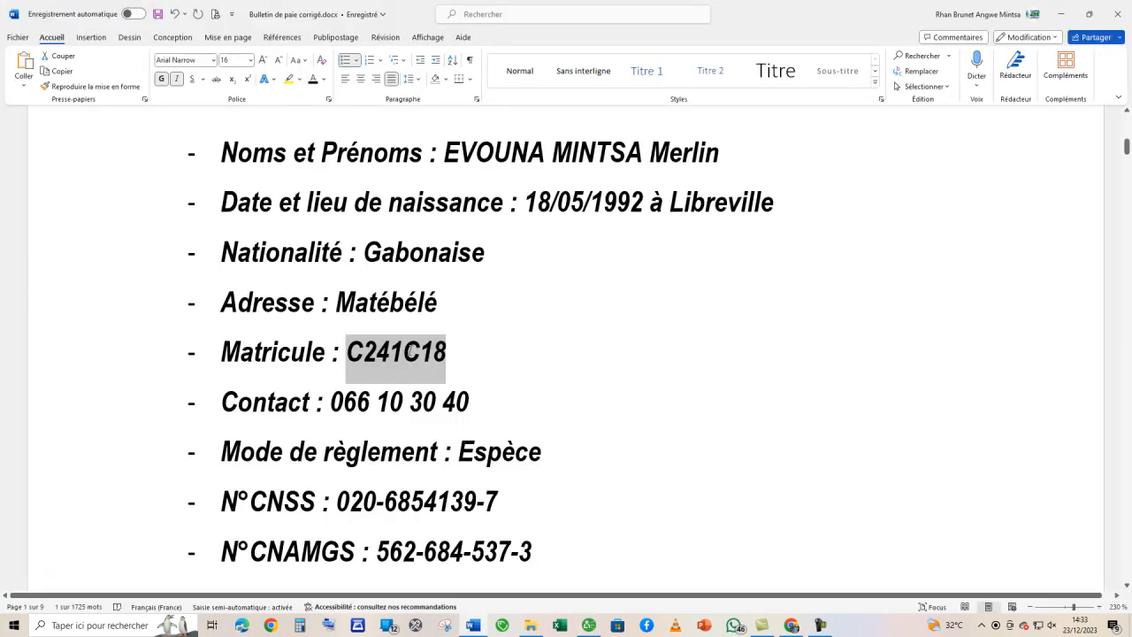
drag(445, 152, 649, 152)
key(ctrl+c)
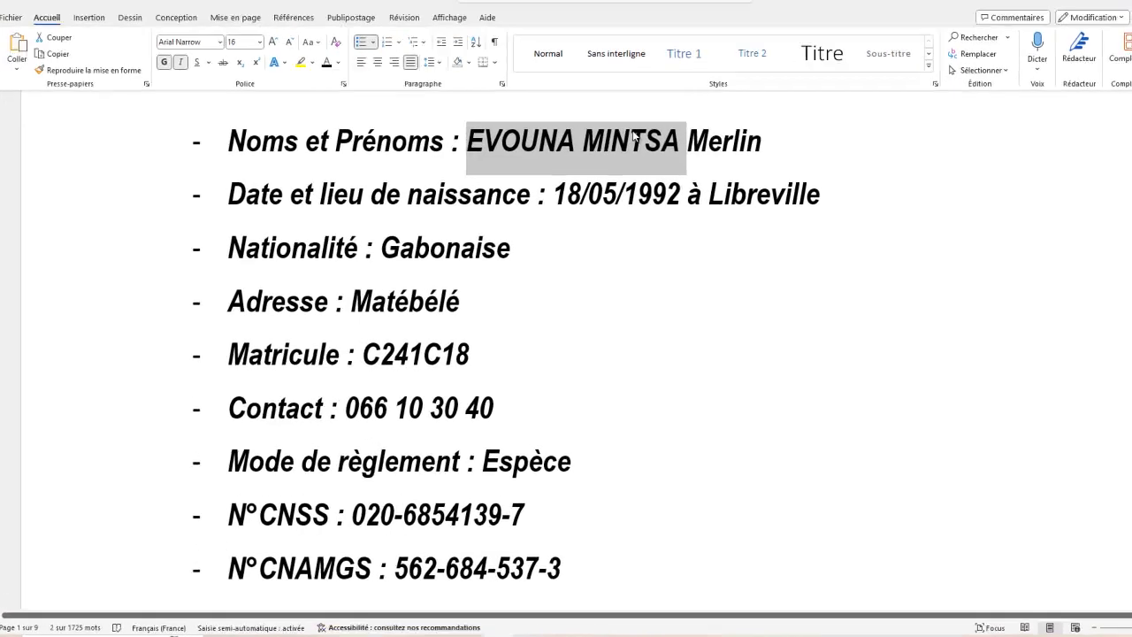
key(alt+Tab)
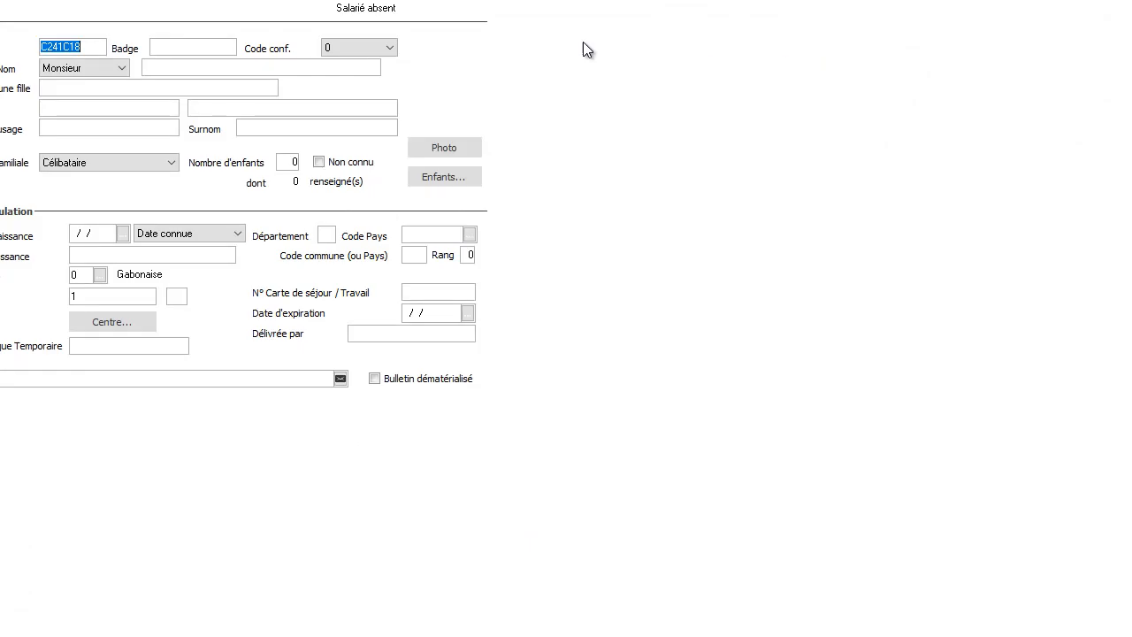
click(206, 66)
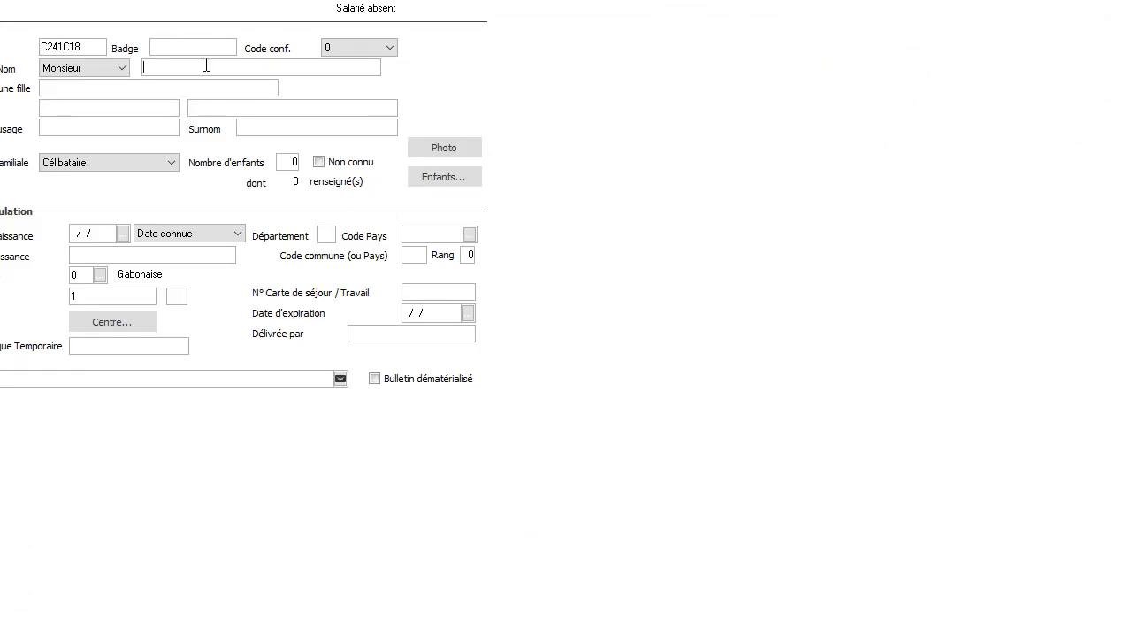
key(ctrl+v)
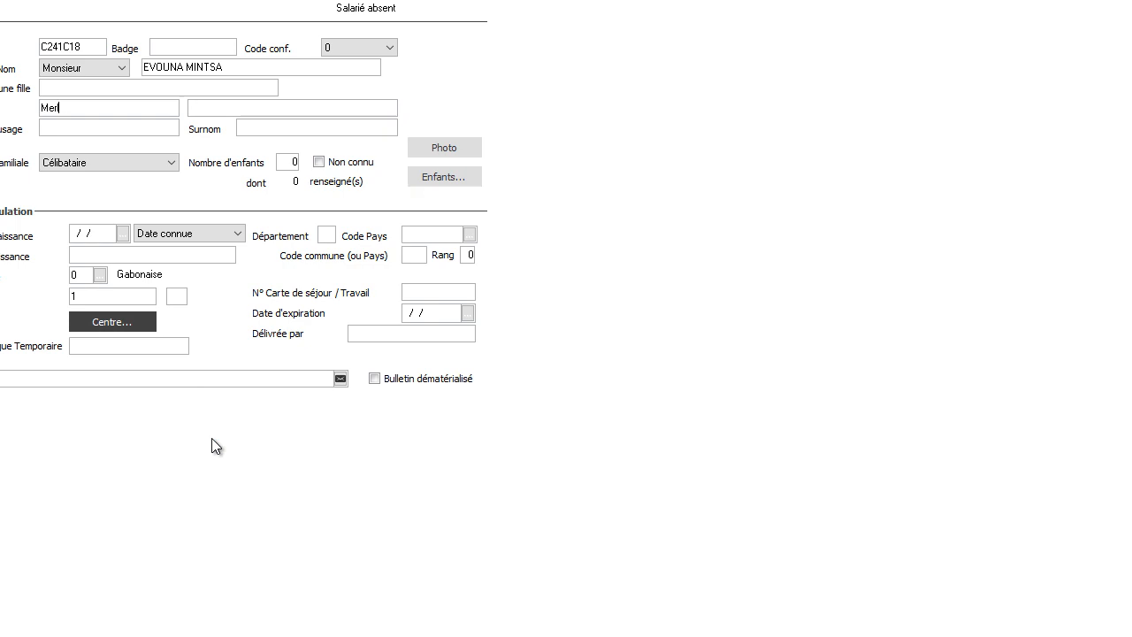
key(Tab)
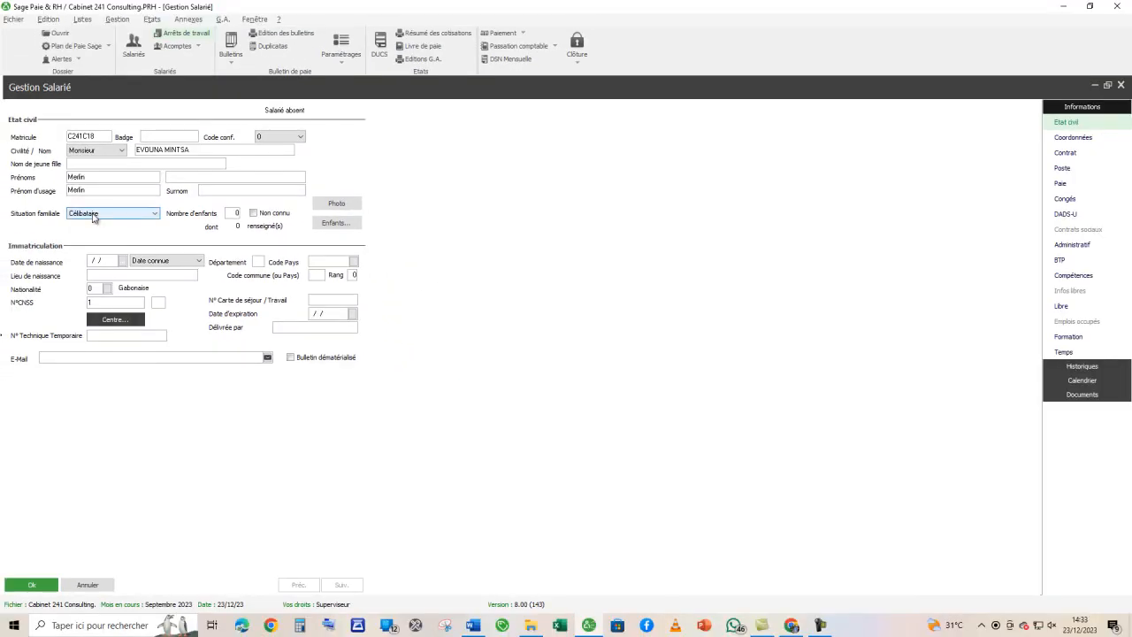
- Check the marital status in the Word brief against the record's Situation familiale setting, Célibataire
key(alt+Tab)
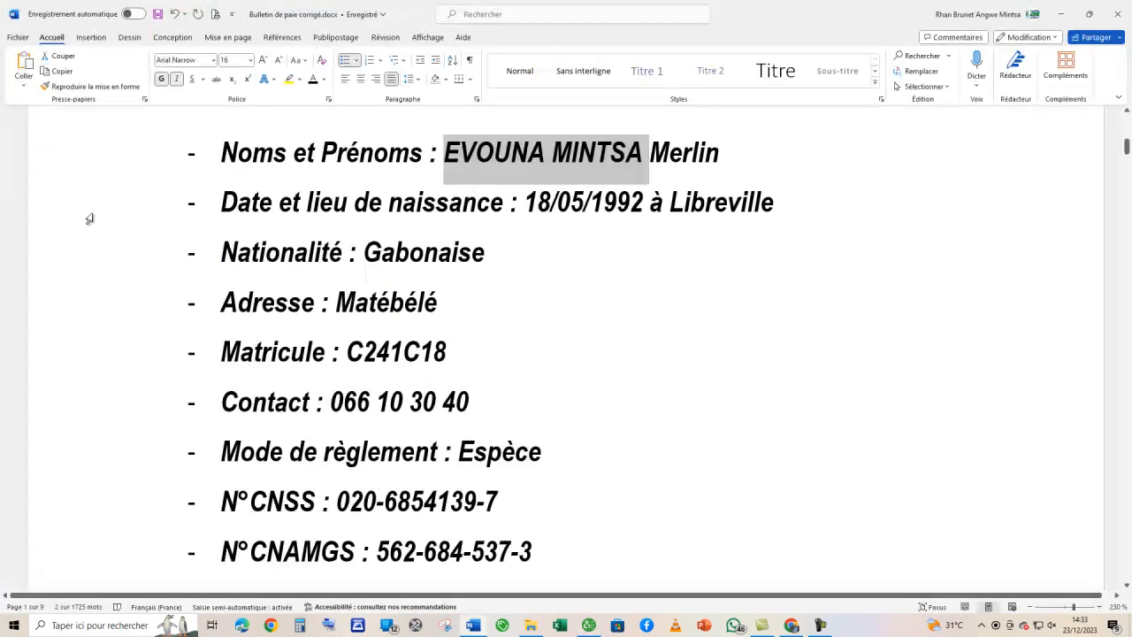
scroll(513, 433, down, 5)
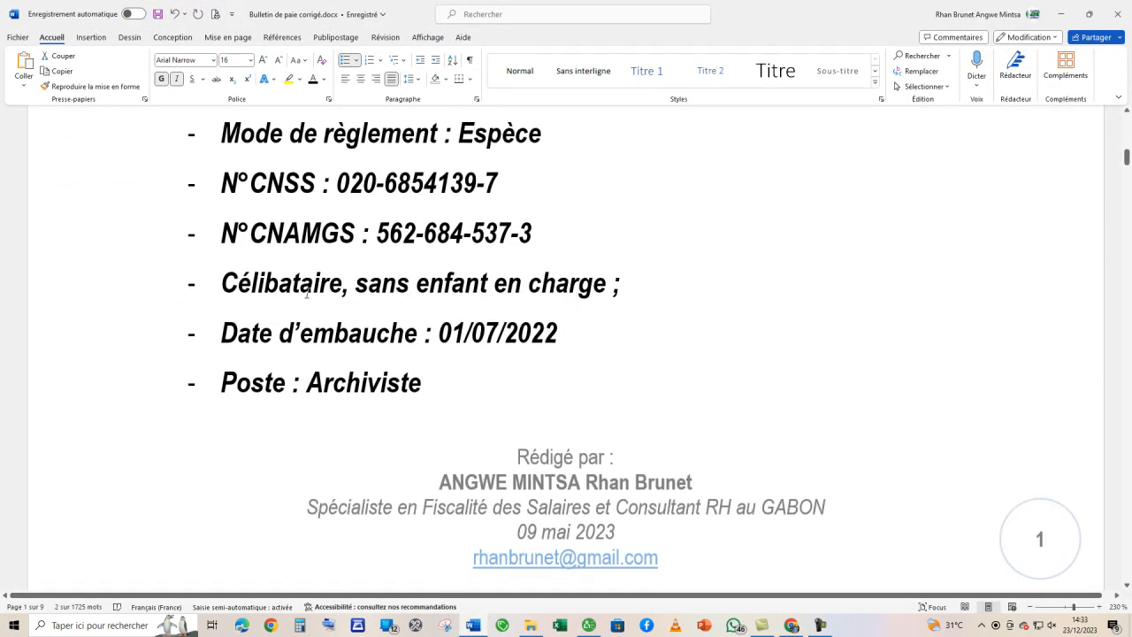
key(alt+Tab)
click(159, 213)
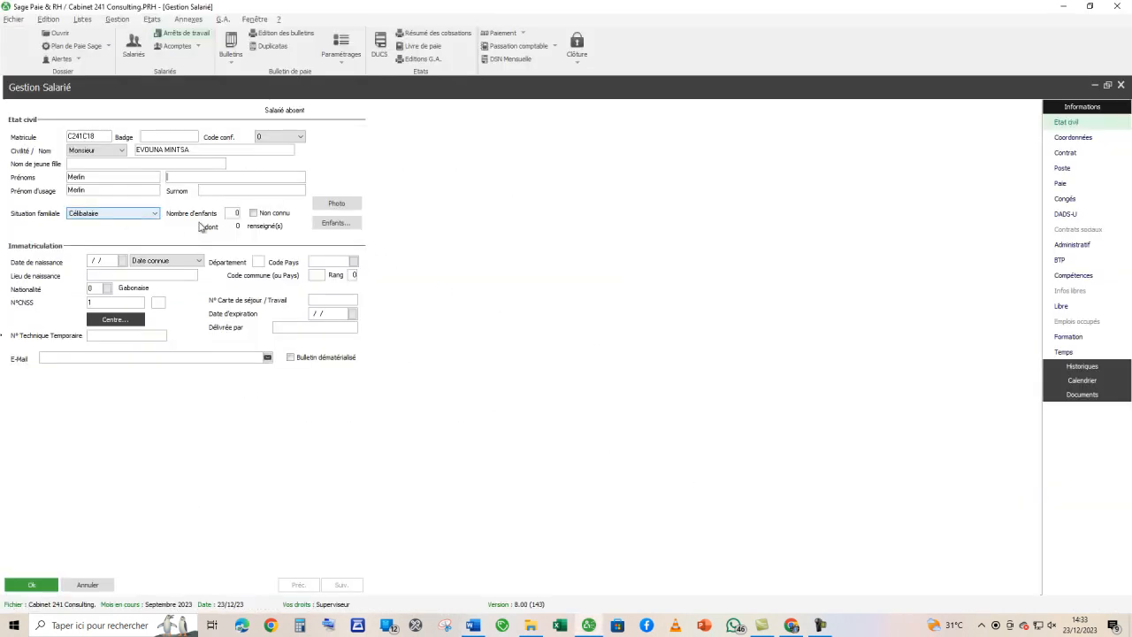
- Enter the employee's date of birth from the Word brief in the Immatriculation section
click(90, 260)
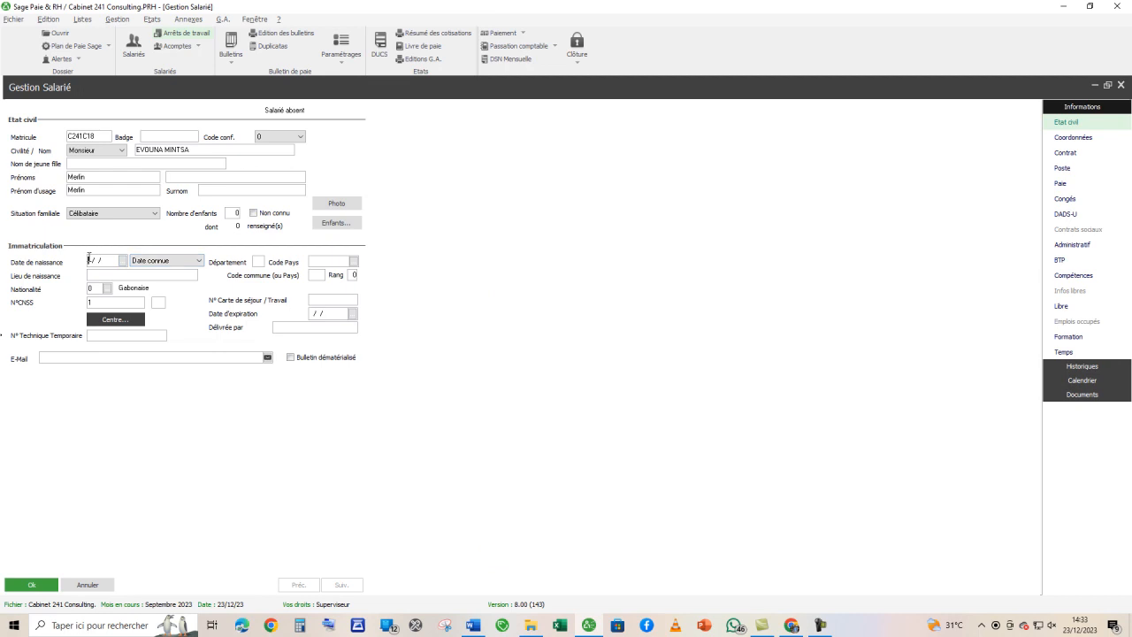
key(alt+Tab)
scroll(430, 320, up, 4)
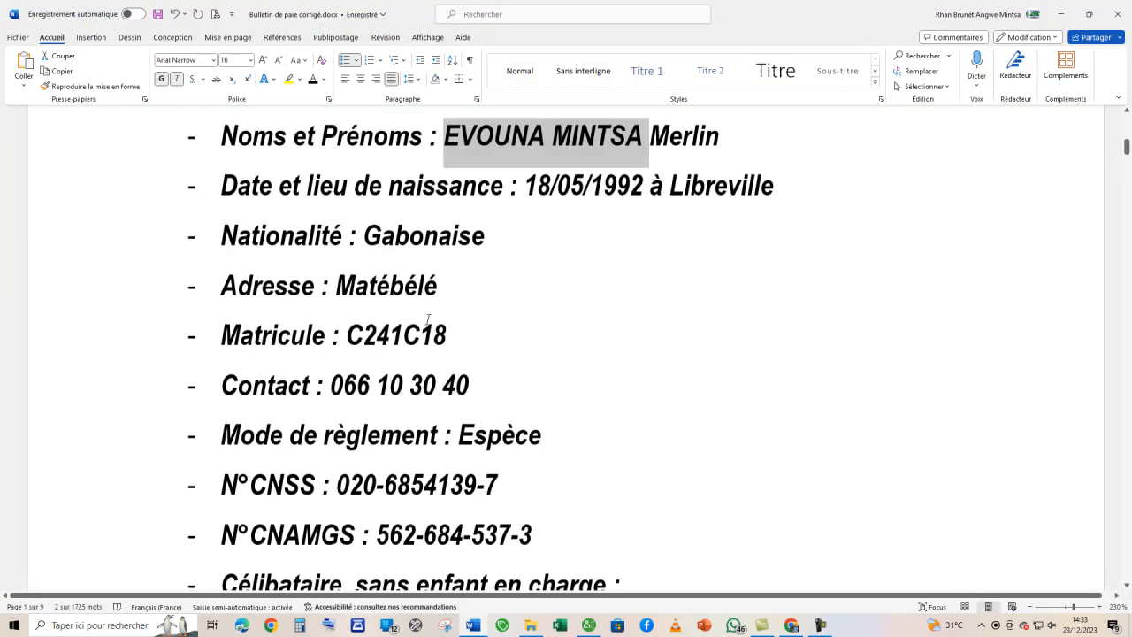
scroll(430, 320, up, 1)
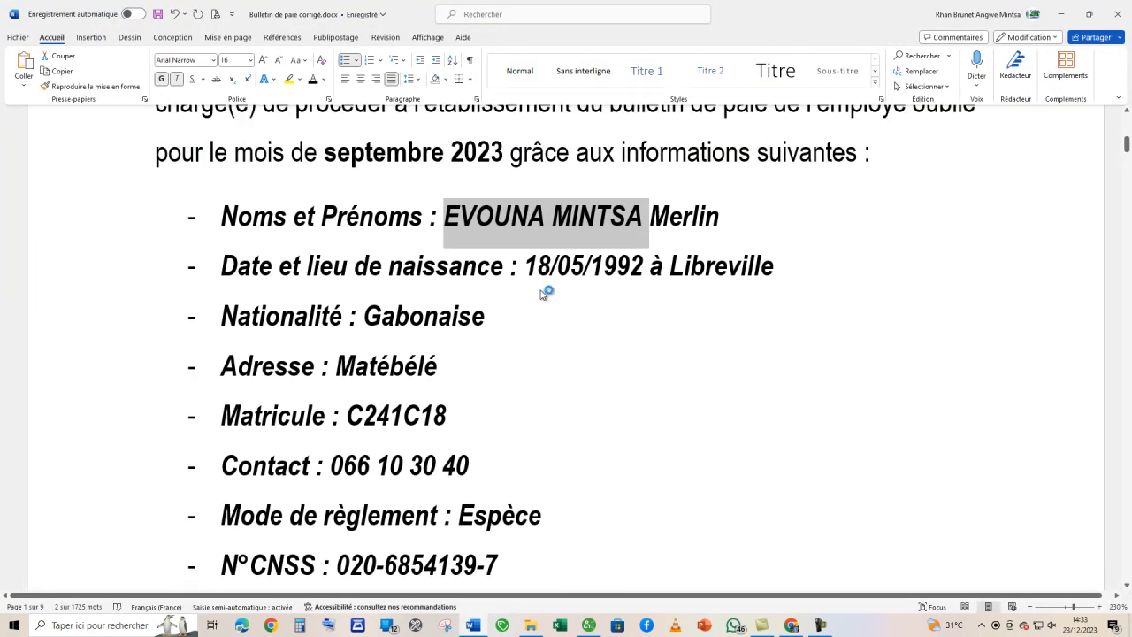
scroll(546, 295, up, 2)
key(alt+Tab)
text(18)
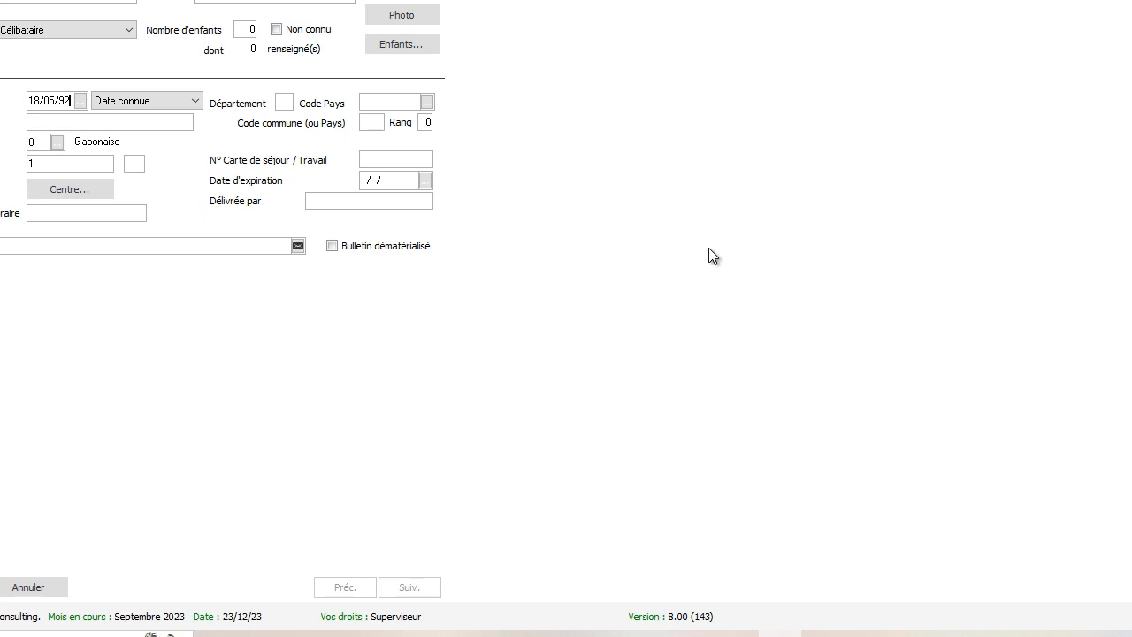
key(Tab)
- Set the Code Pays of birth to GAB (Gabon) from the country list
click(430, 103)
scroll(674, 182, down, 6)
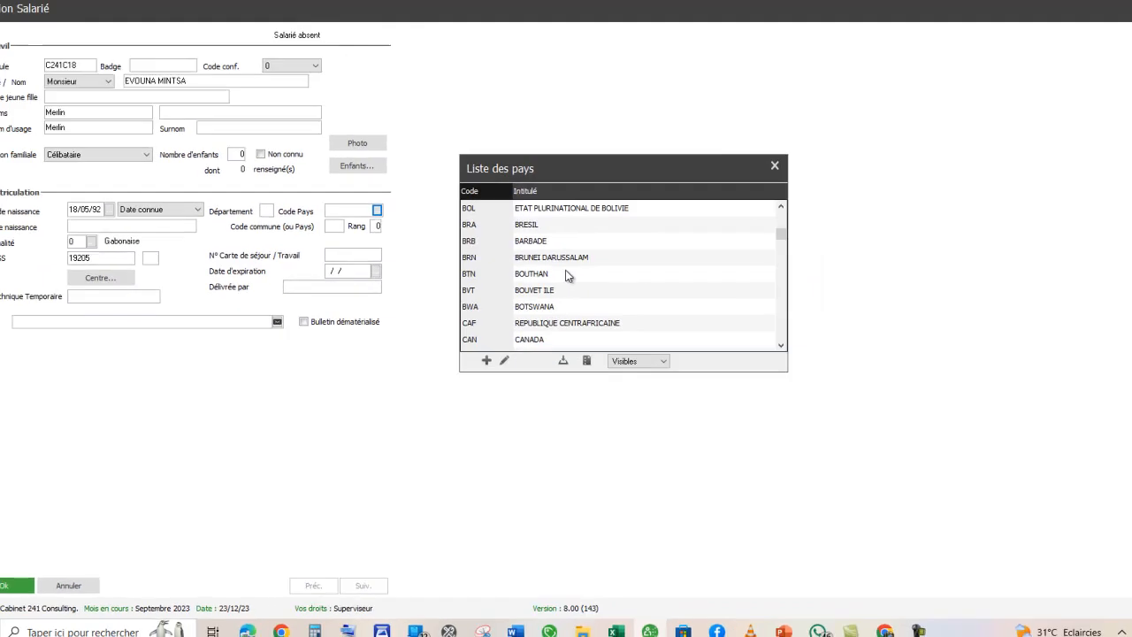
scroll(566, 275, down, 10)
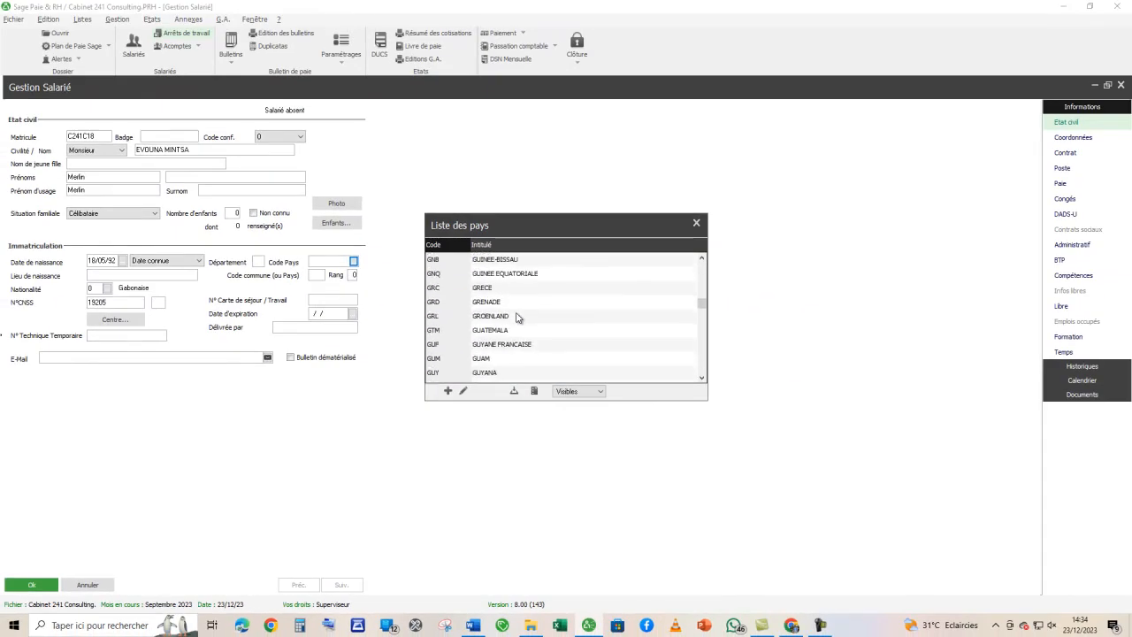
scroll(517, 316, up, 3)
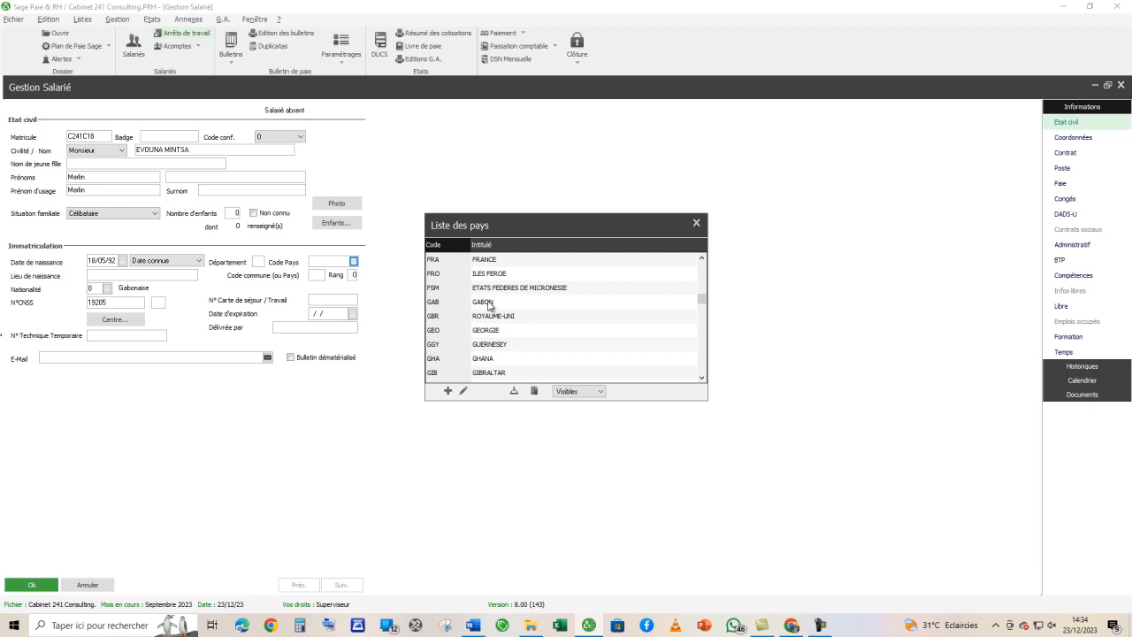
double_click(488, 304)
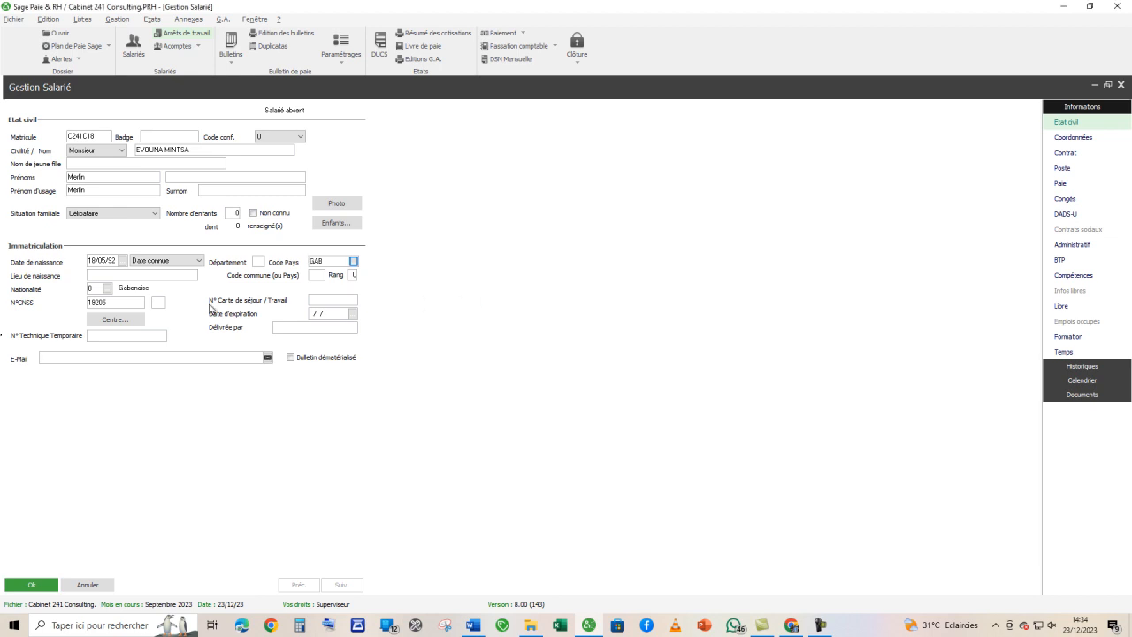
- Copy the place of birth, Libreville, from the Word brief into the Lieu de naissance field
key(alt+Tab)
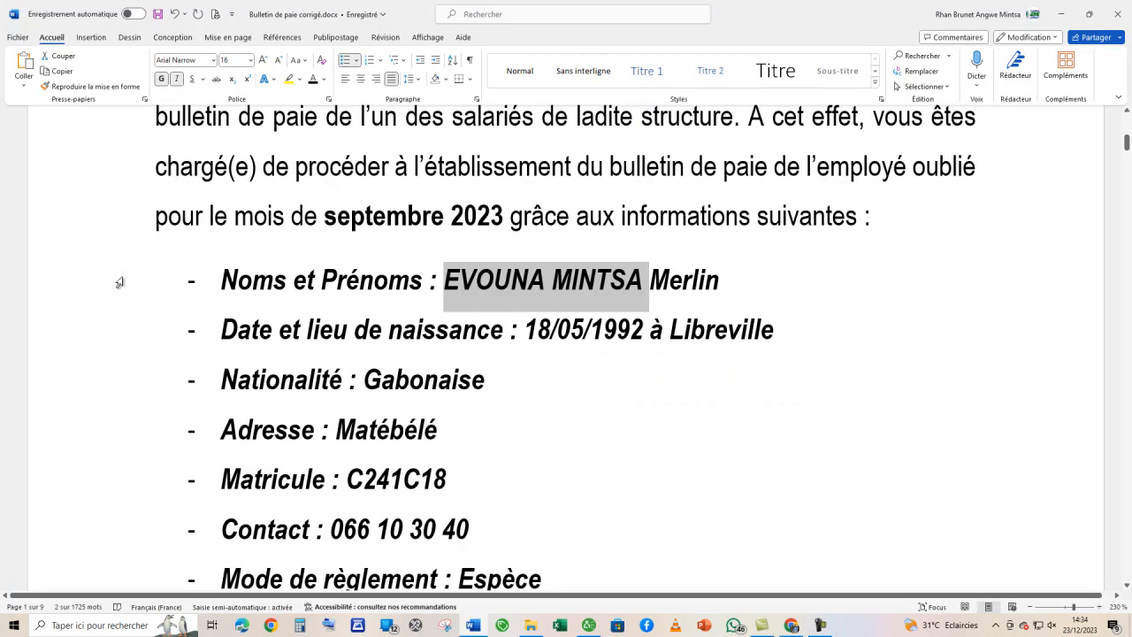
drag(669, 332, 774, 322)
key(ctrl+c)
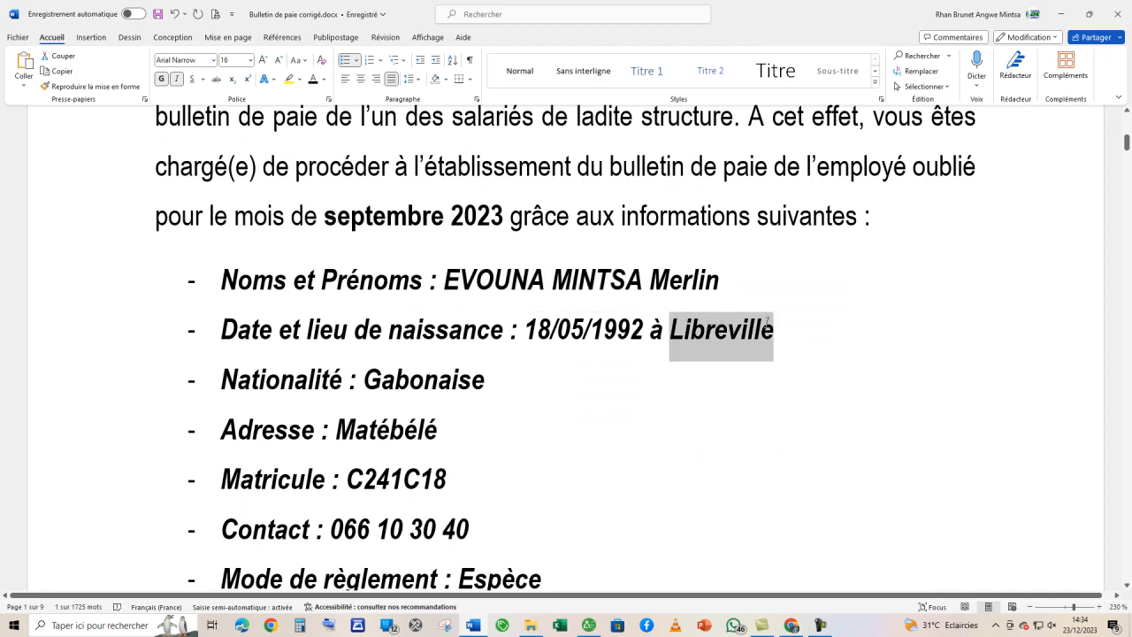
key(alt+Tab)
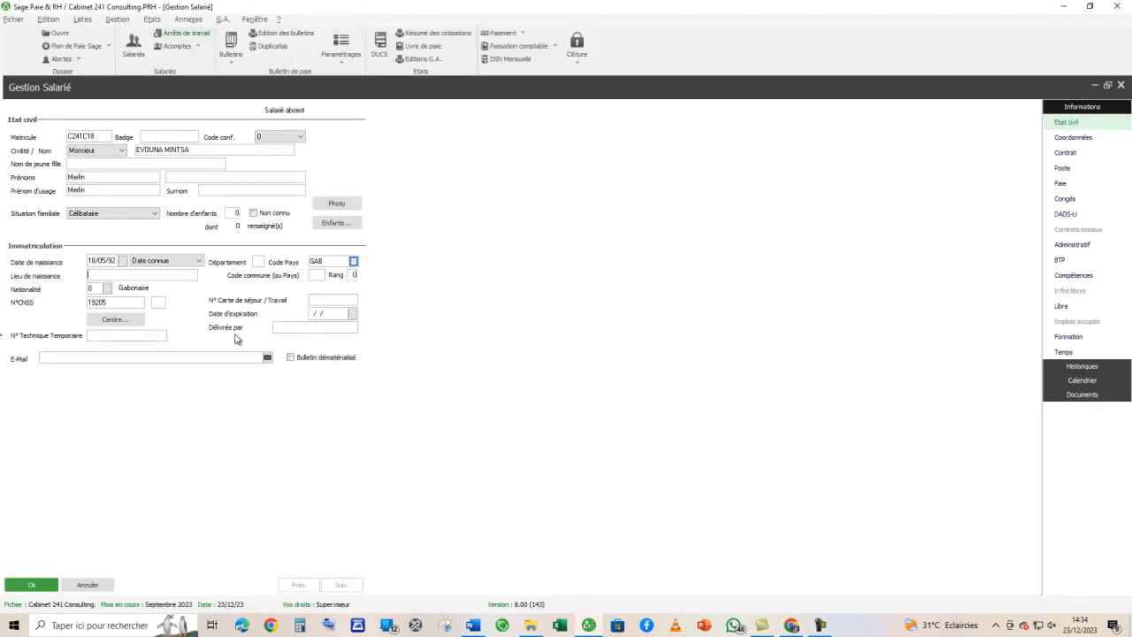
key(ctrl+v)
- Replace the prefilled N°CNSS with the employee's CNSS number from the Word brief, putting its last digit in the key field
key(alt+Tab)
scroll(457, 358, down, 5)
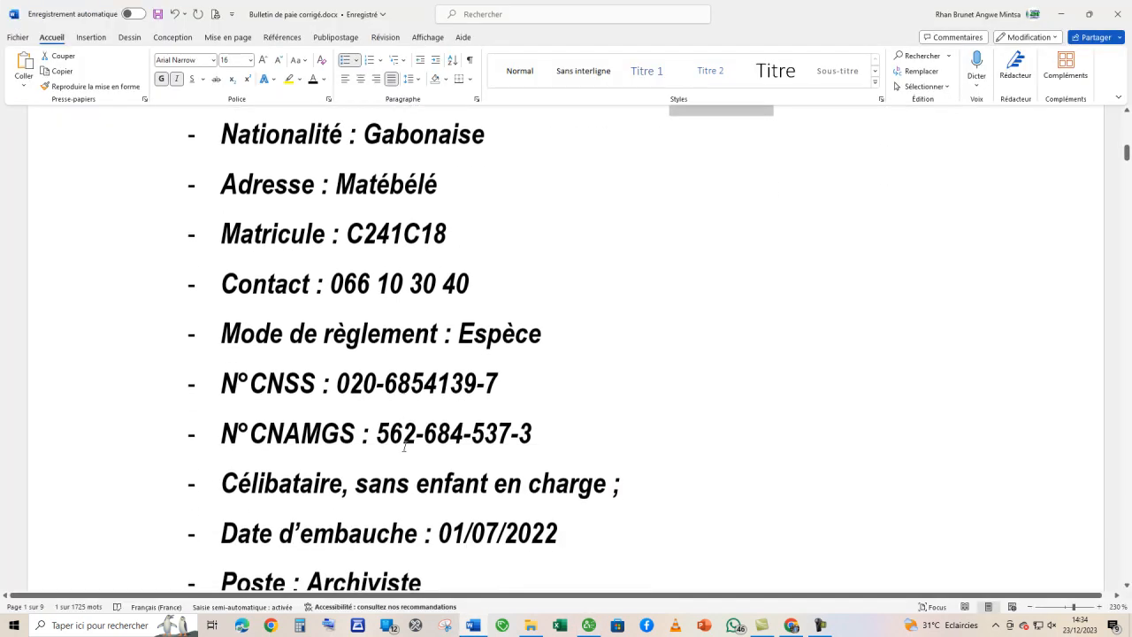
drag(486, 319, 342, 318)
key(ctrl+c)
key(alt+Tab)
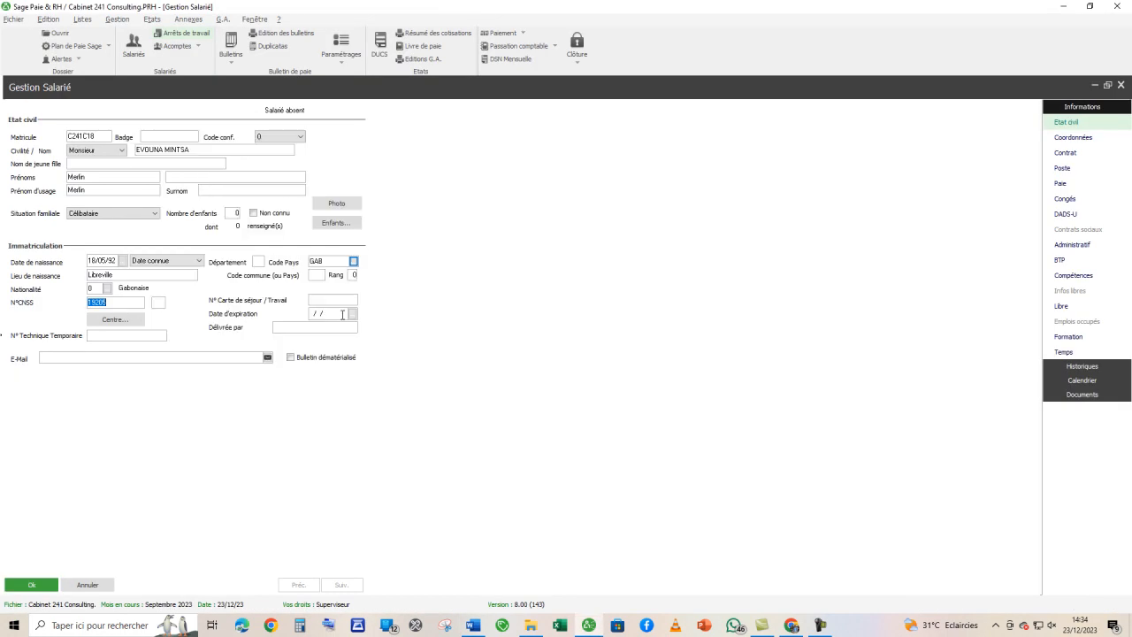
key(ctrl+v)
key(Tab)
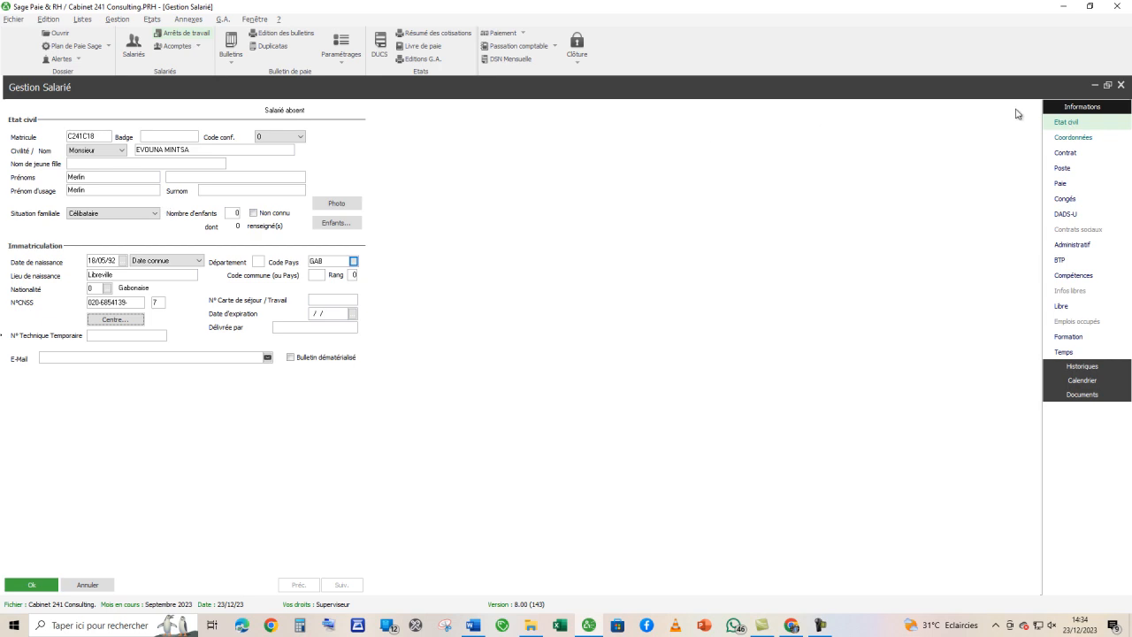
- Open the record's Coordonnées page and copy the employee's address from the Word brief into the Adresse field
click(1074, 139)
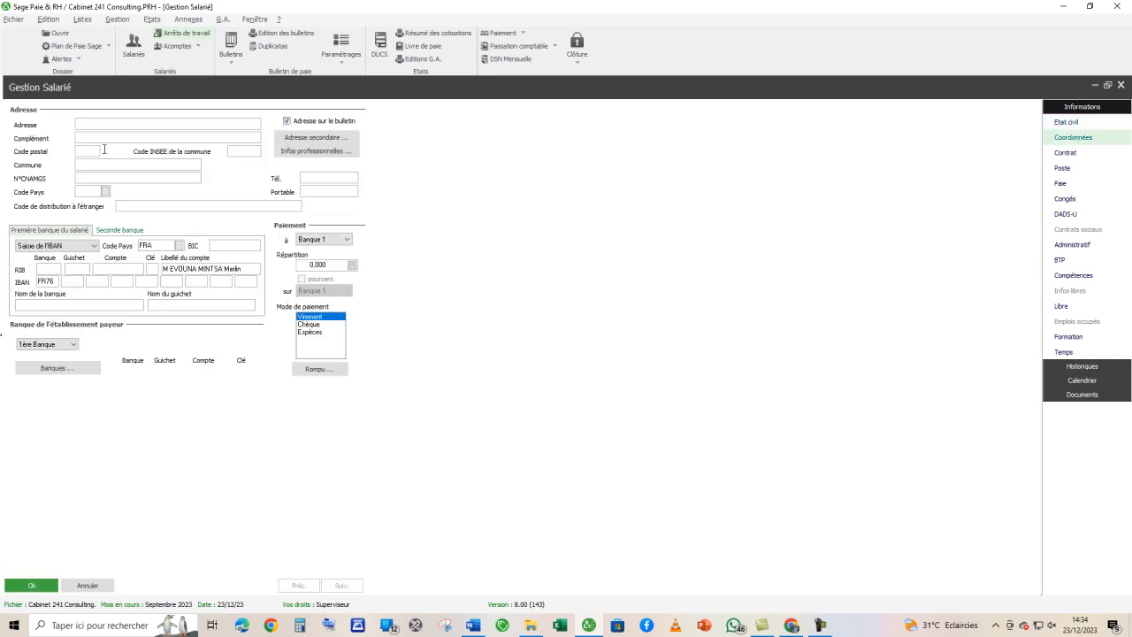
key(alt+Tab)
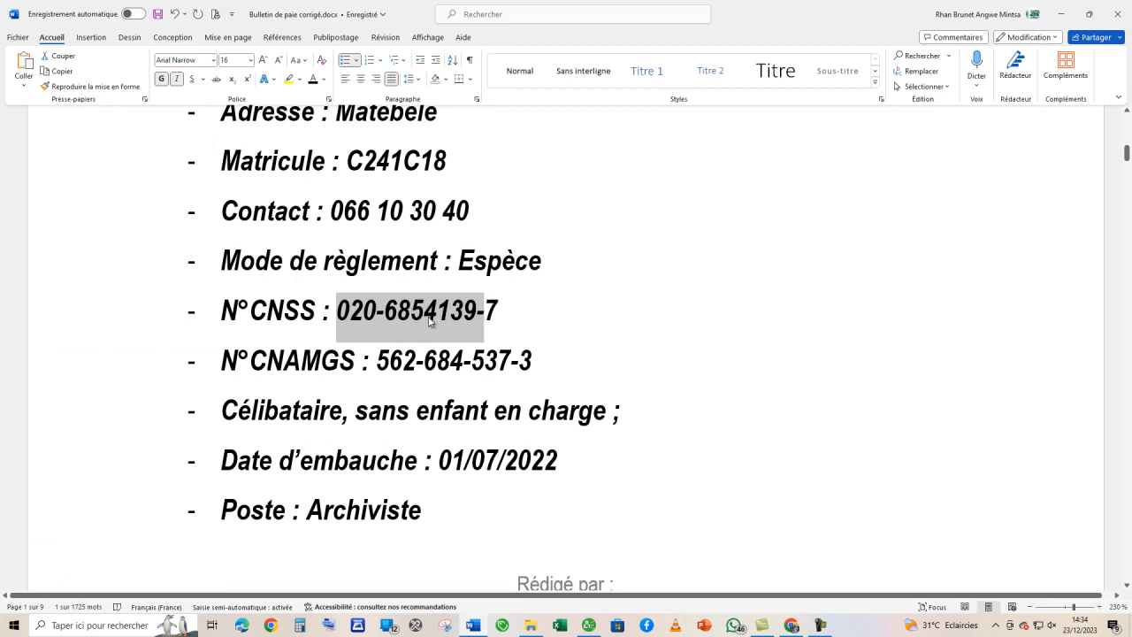
scroll(427, 316, up, 3)
drag(439, 302, 341, 315)
key(ctrl+c)
key(alt+Tab)
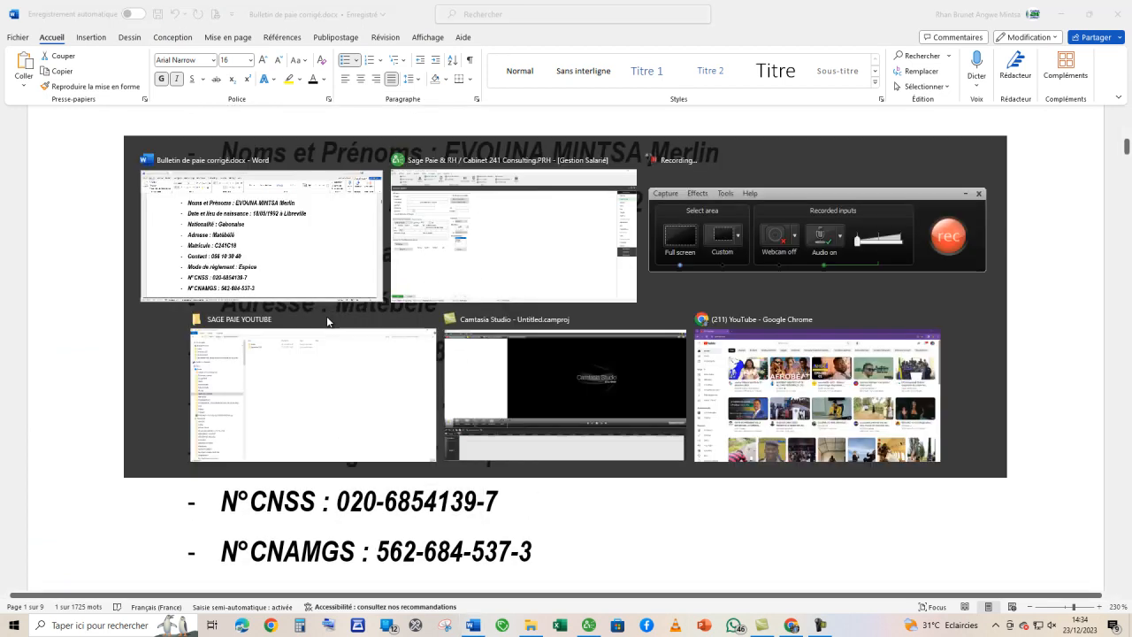
key(ctrl+v)
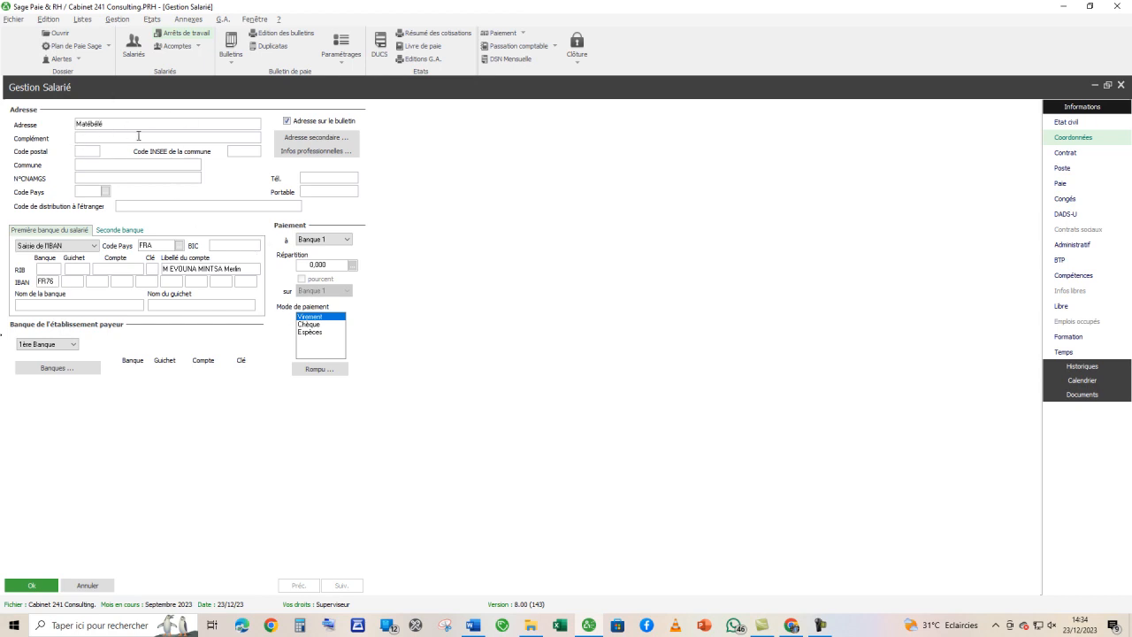
- Copy the employee's CNAMGS number from the Word brief into the N°CNAMGS field and set the address Code Pays to GAB
key(alt+Tab)
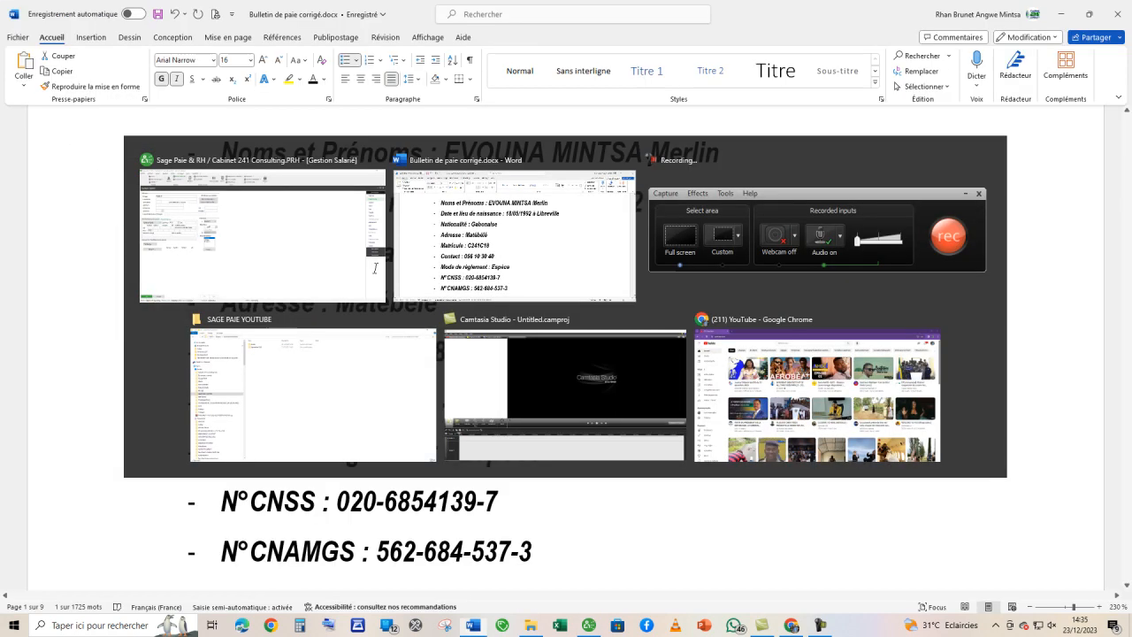
scroll(531, 494, down, 1)
drag(532, 492, 394, 496)
key(ctrl+c)
key(alt+Tab)
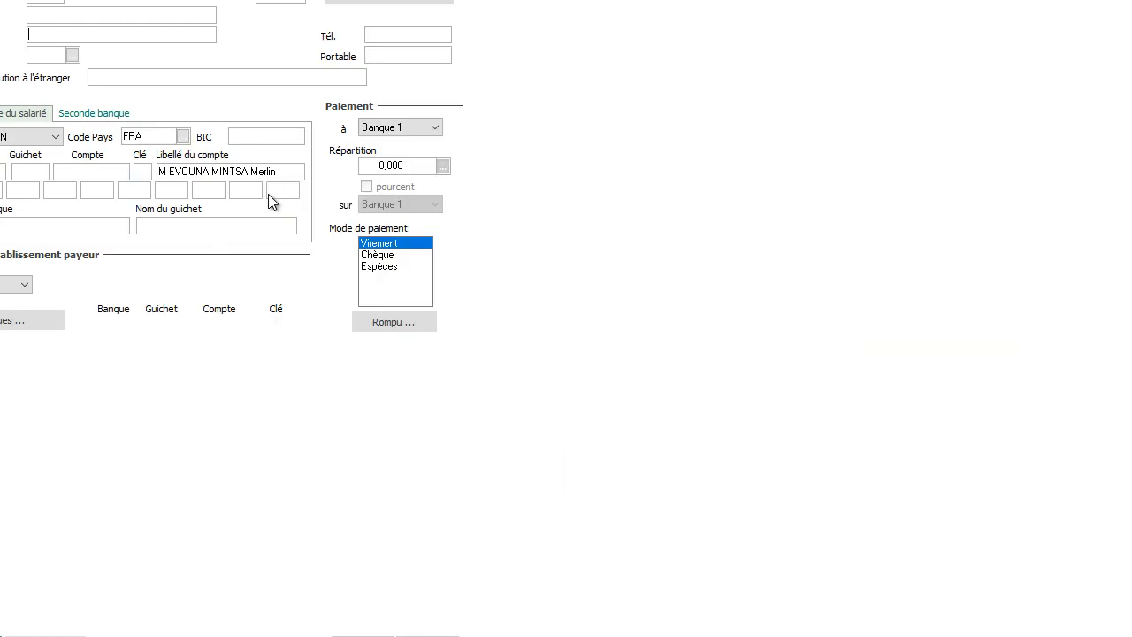
key(ctrl+v)
key(Tab)
text(GAB)
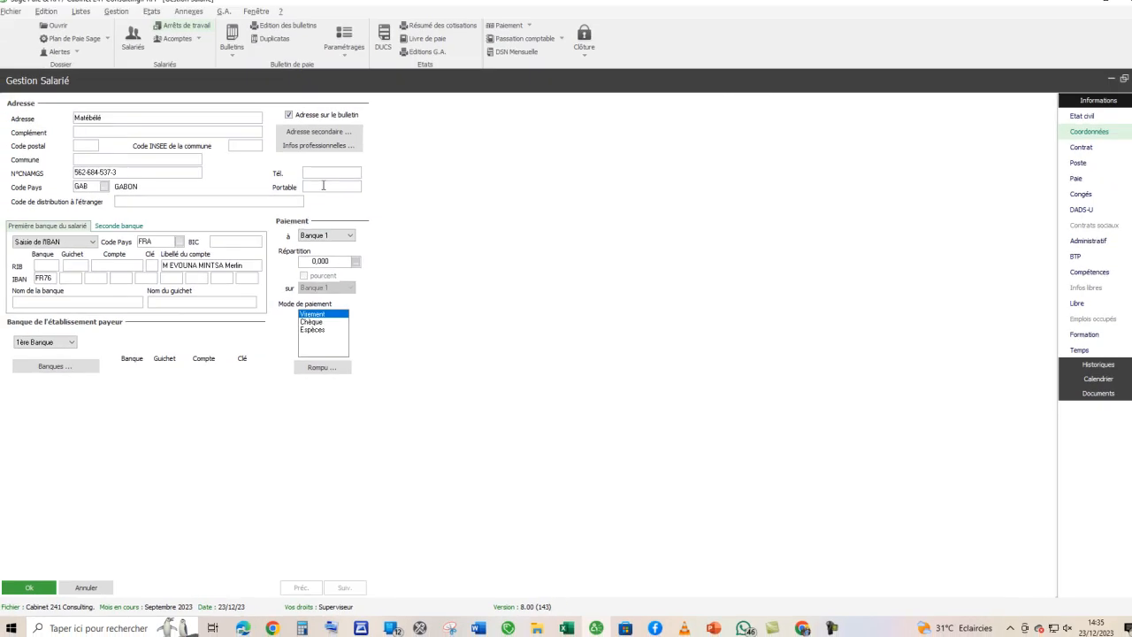
- Copy the employee's contact phone number from the Word brief into the Portable field
key(alt+Tab)
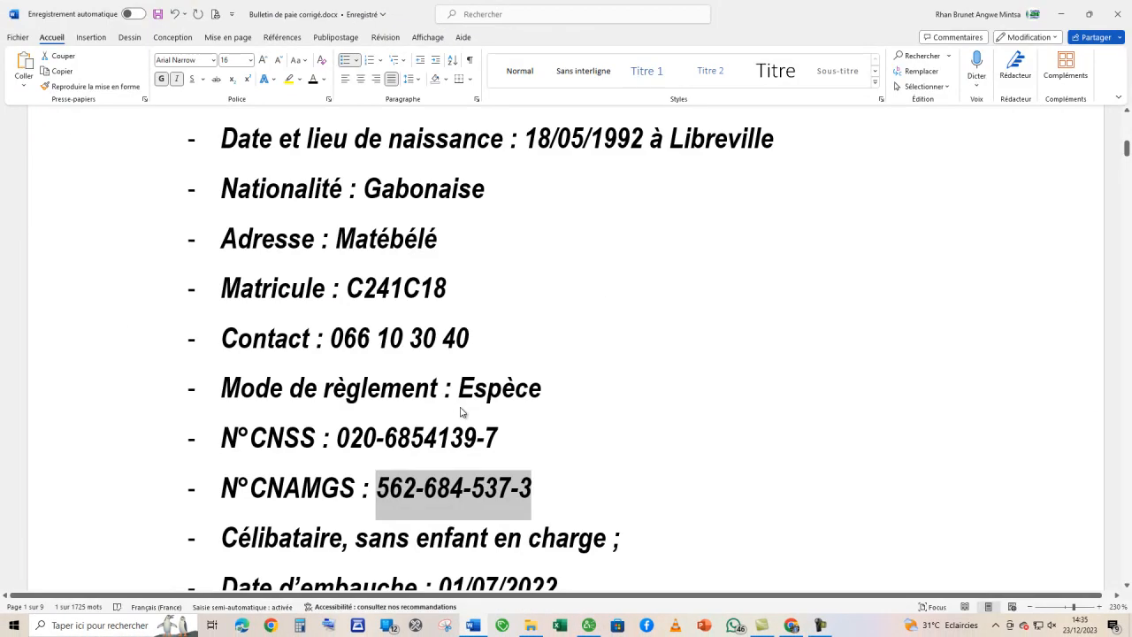
scroll(457, 405, down, 3)
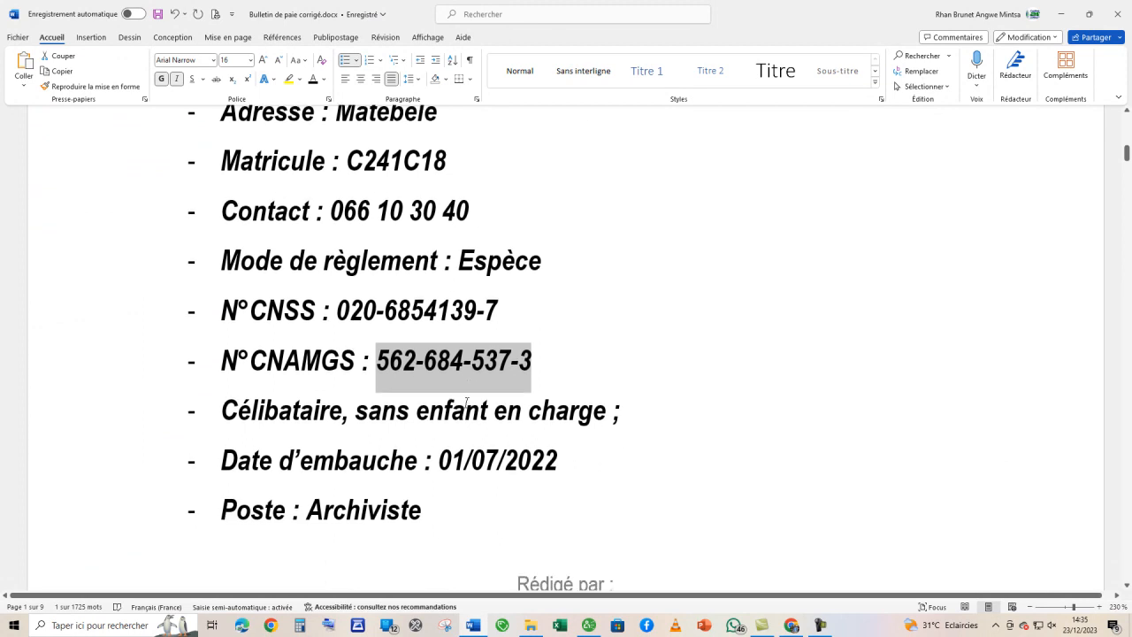
scroll(466, 403, up, 2)
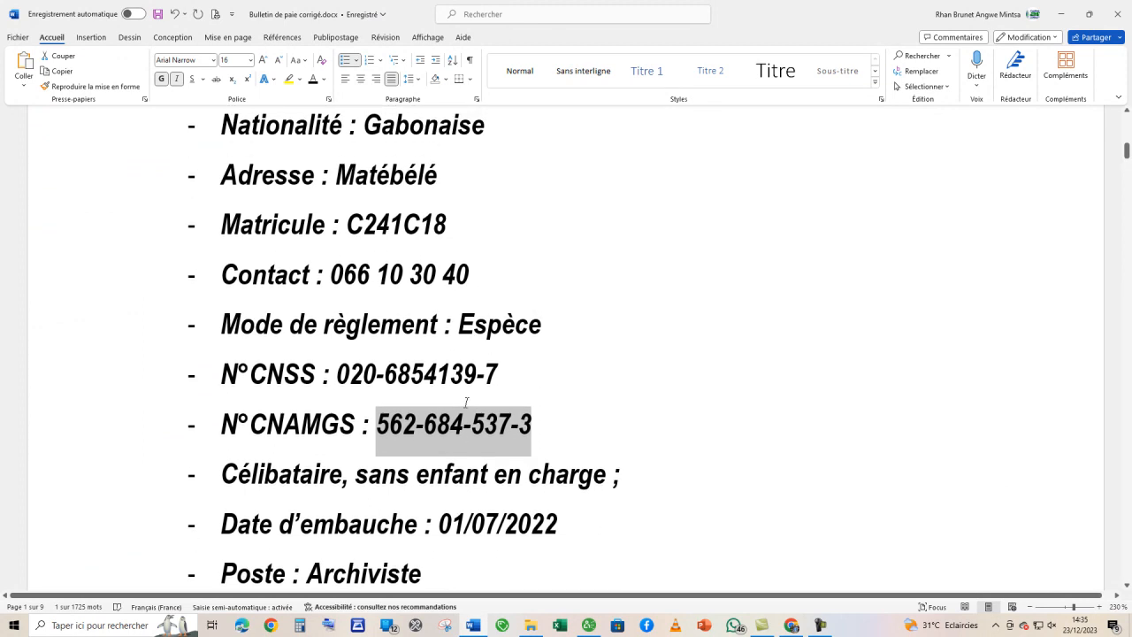
drag(500, 278, 360, 280)
key(ctrl+c)
key(alt+Tab)
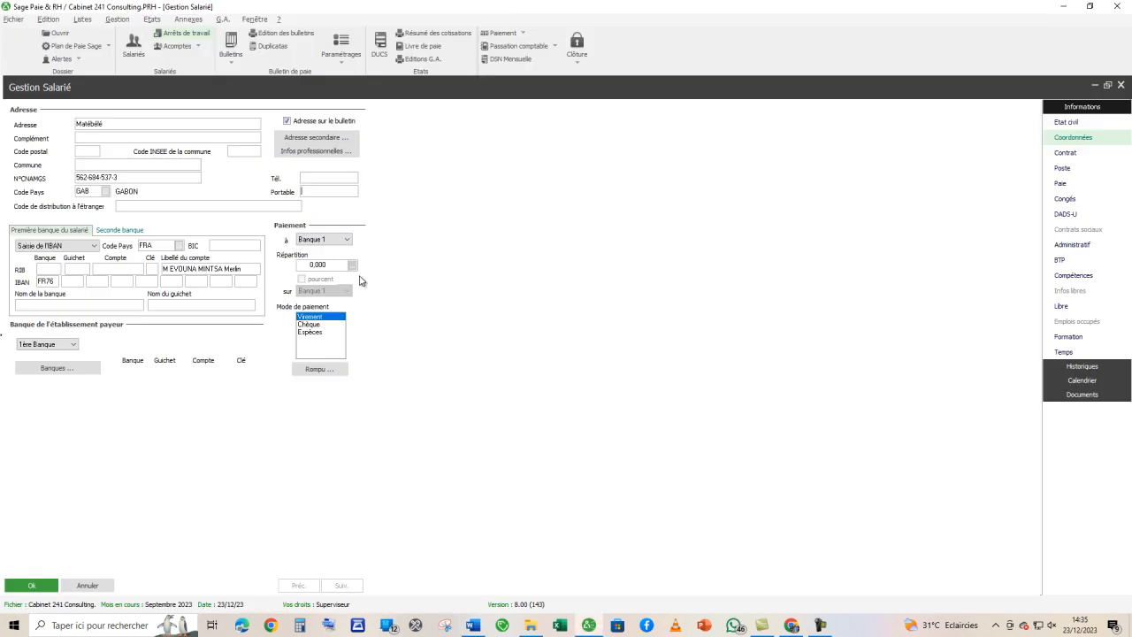
click(317, 192)
key(ctrl+v)
- Check the payment method in the Word brief and set the Mode de paiement to Espèces
key(alt+Tab)
scroll(446, 522, down, 3)
scroll(400, 371, up, 2)
key(alt+Tab)
click(311, 333)
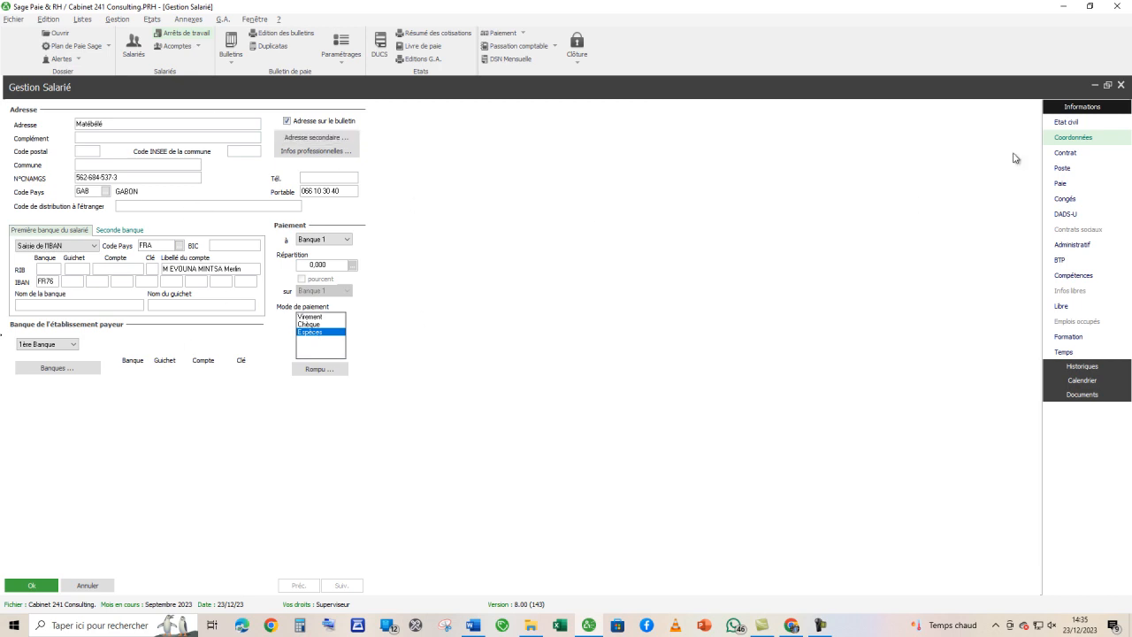
- In the Contrat page's contract details, set the Date de début to 01/07/22 and accept updating the linked hiring, seniority, entry and poste dates
click(1075, 155)
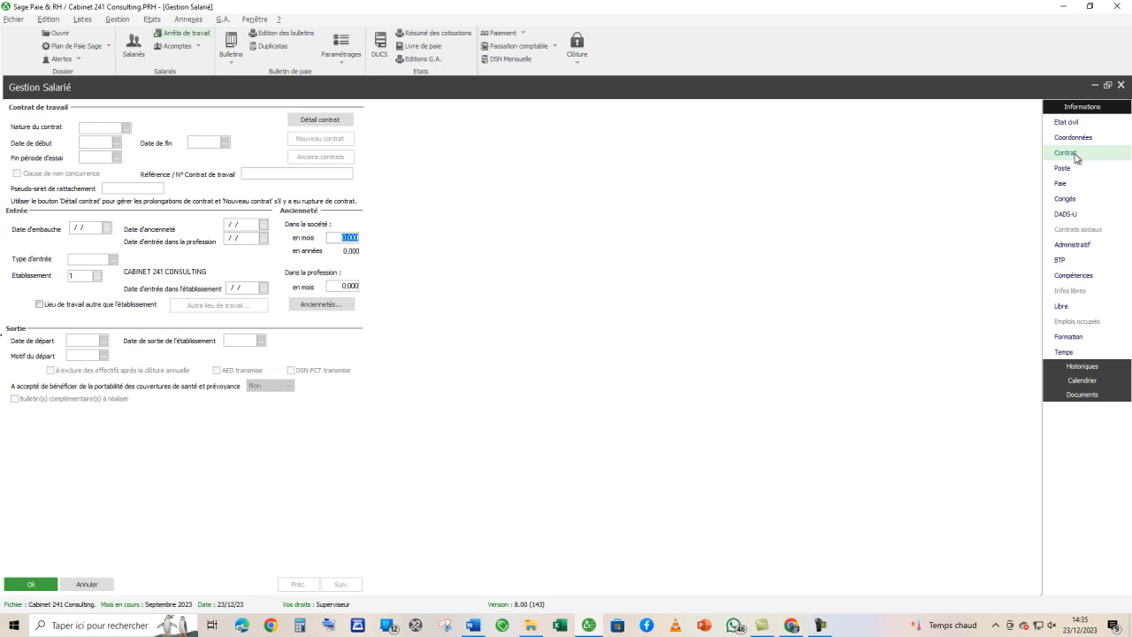
click(320, 120)
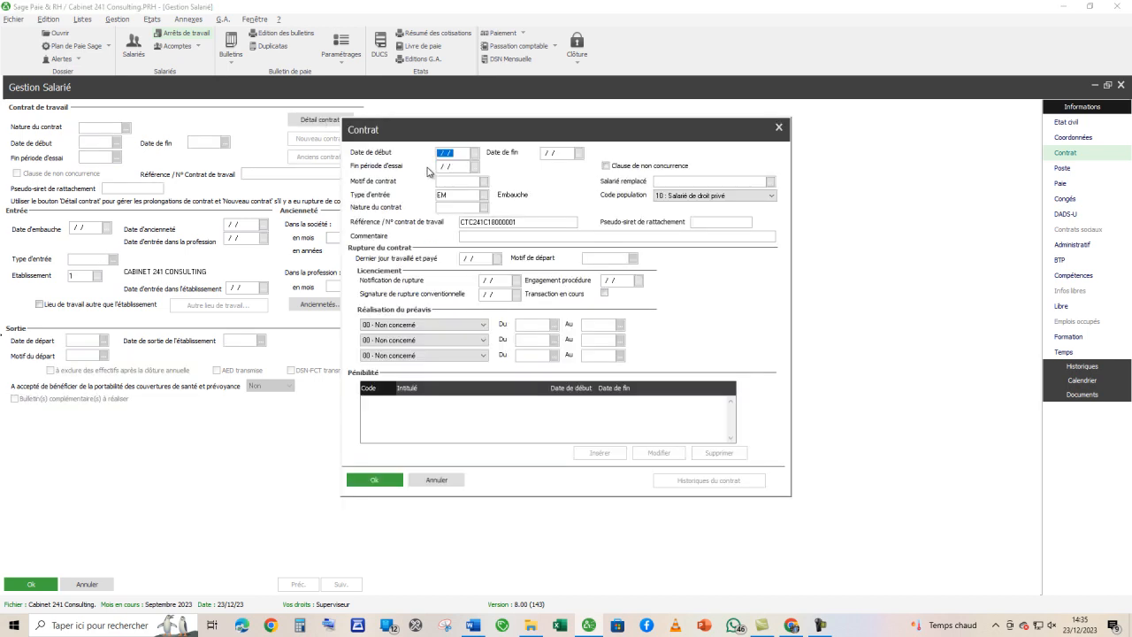
key(alt+Tab)
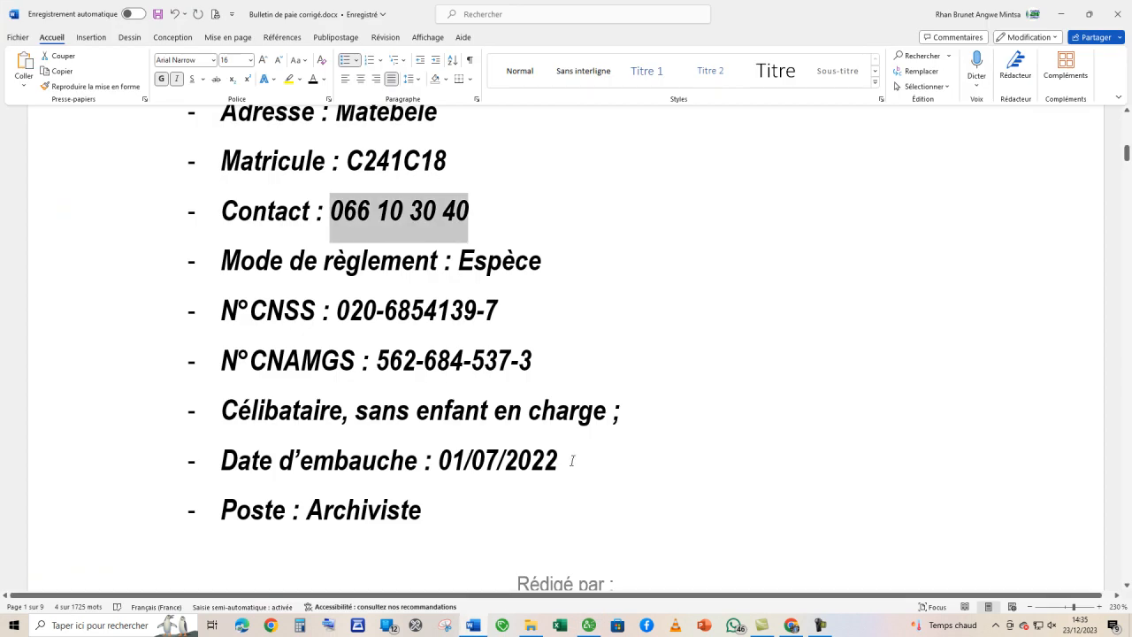
key(alt+Tab)
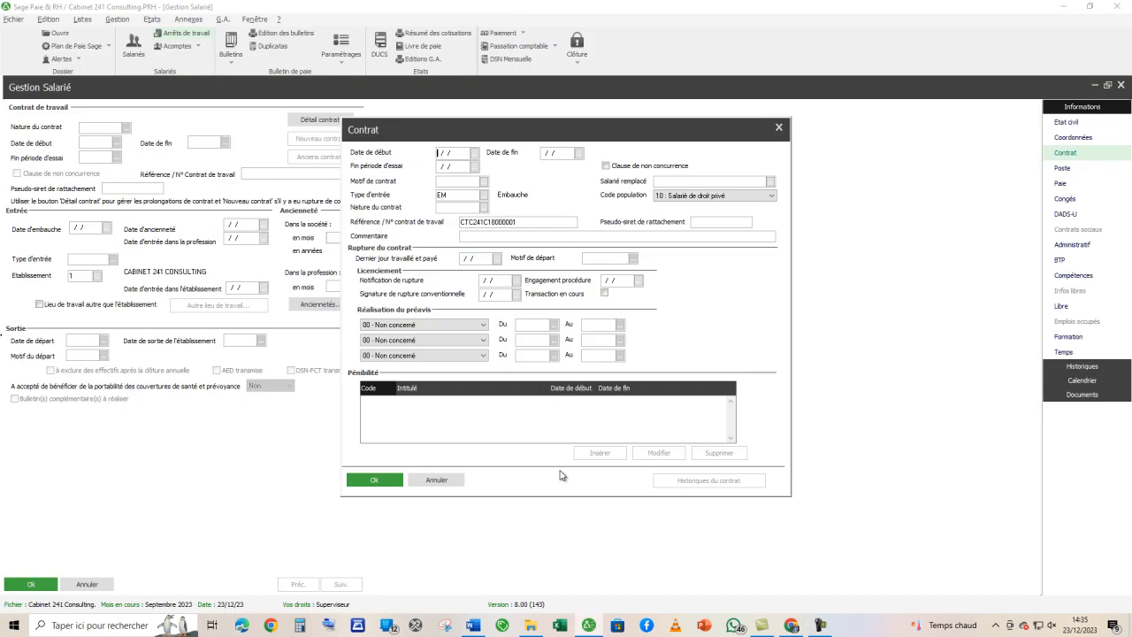
text(04)
key(BackSpace)
text(1/07/22)
key(Tab)
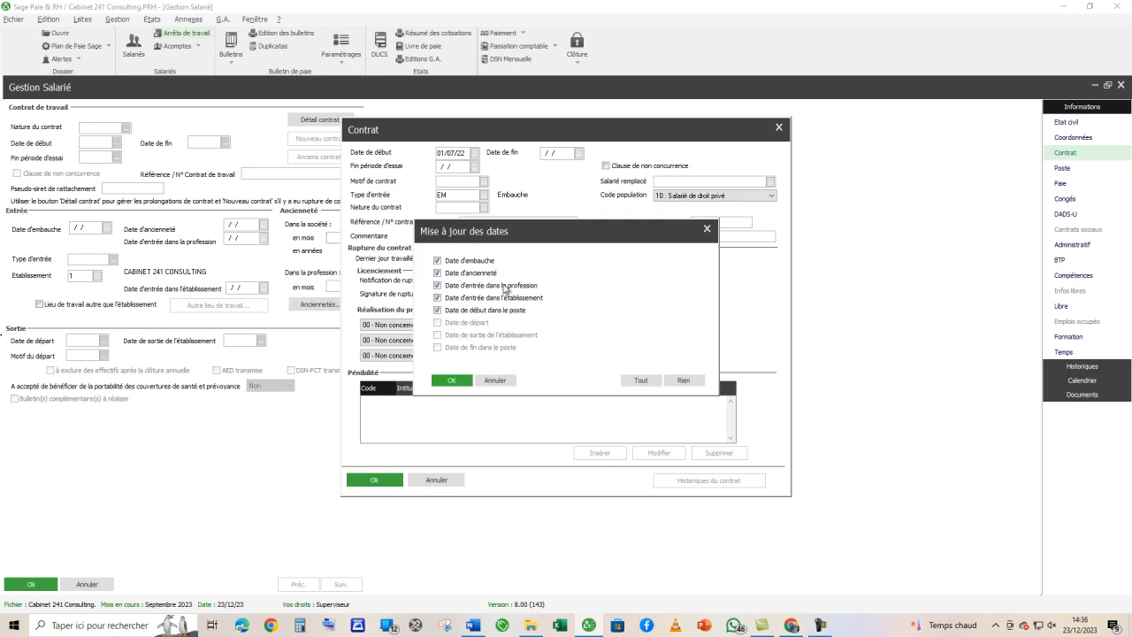
click(456, 381)
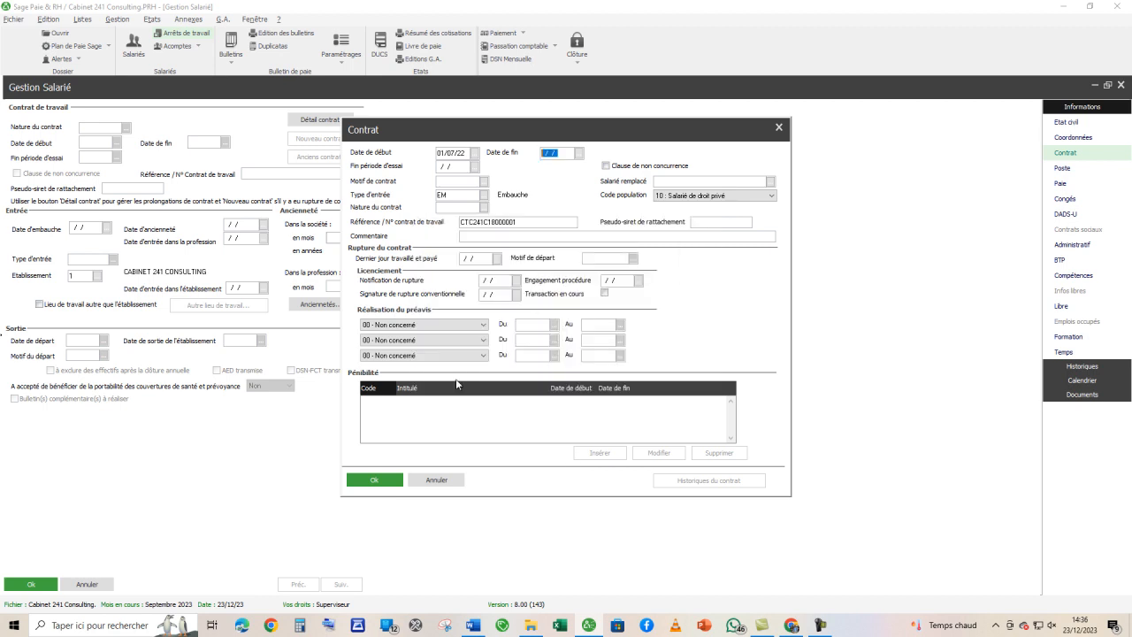
- Set the Nature du contrat to CDD (Contrat à durée déterminée) and validate the contract details
click(461, 208)
click(484, 207)
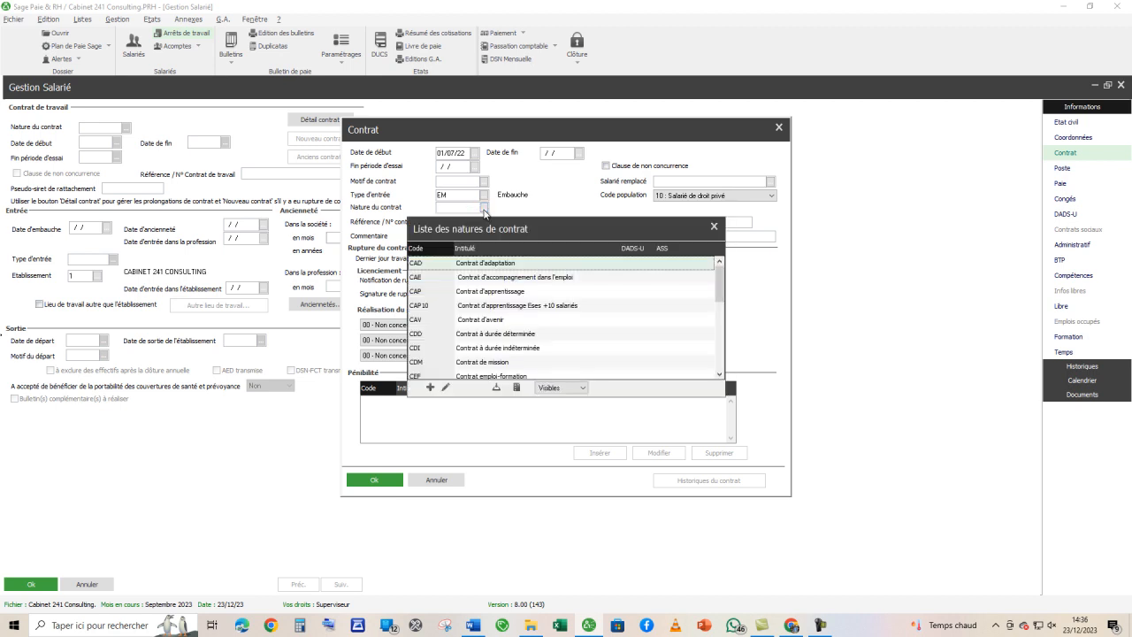
double_click(501, 336)
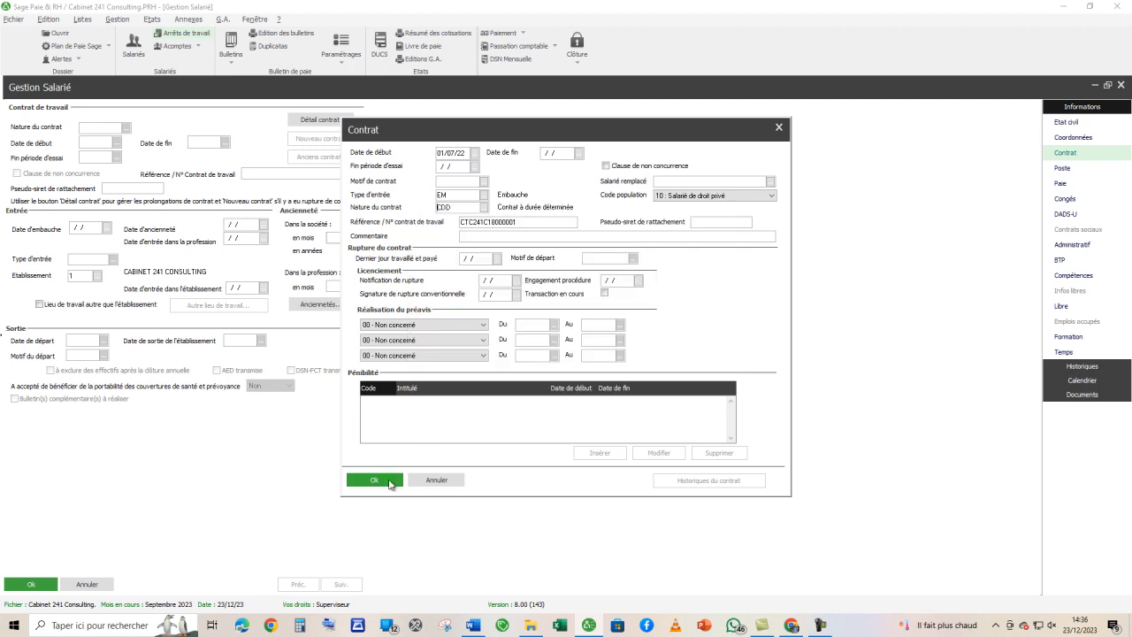
click(393, 482)
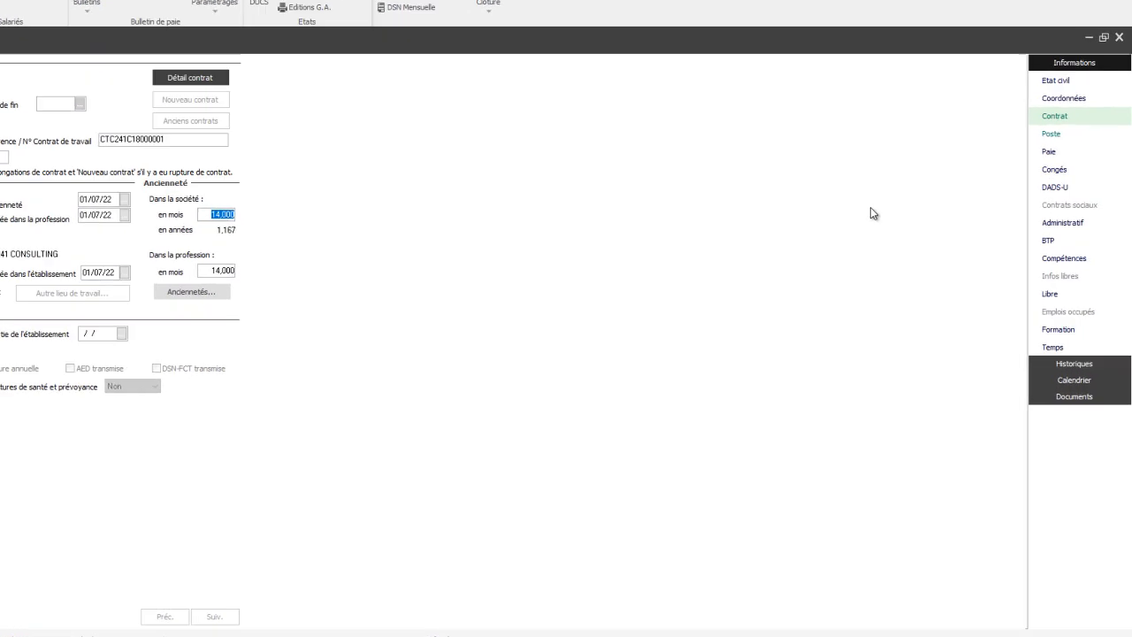
- From the record's Poste page, start a new poste in the list of postes with code 01
click(1060, 131)
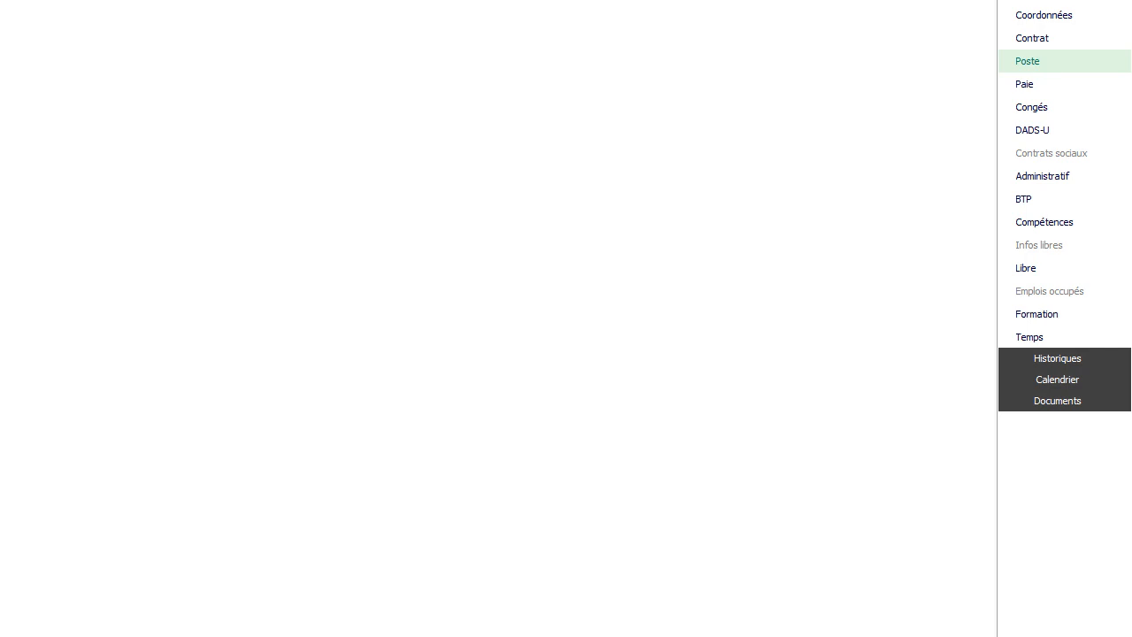
click(56, 55)
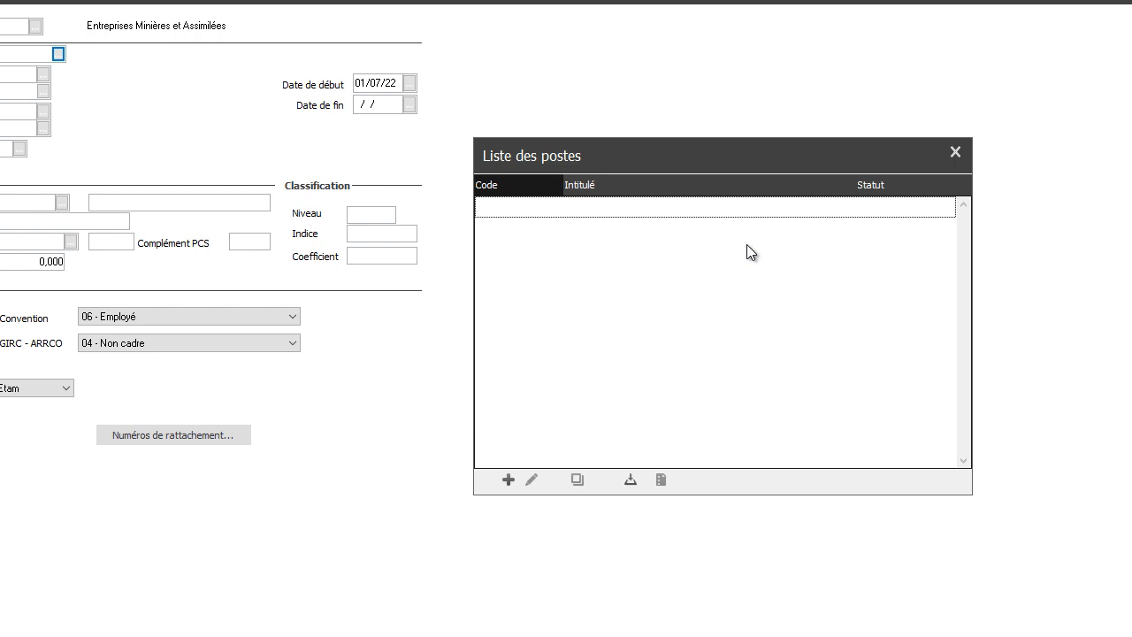
click(508, 479)
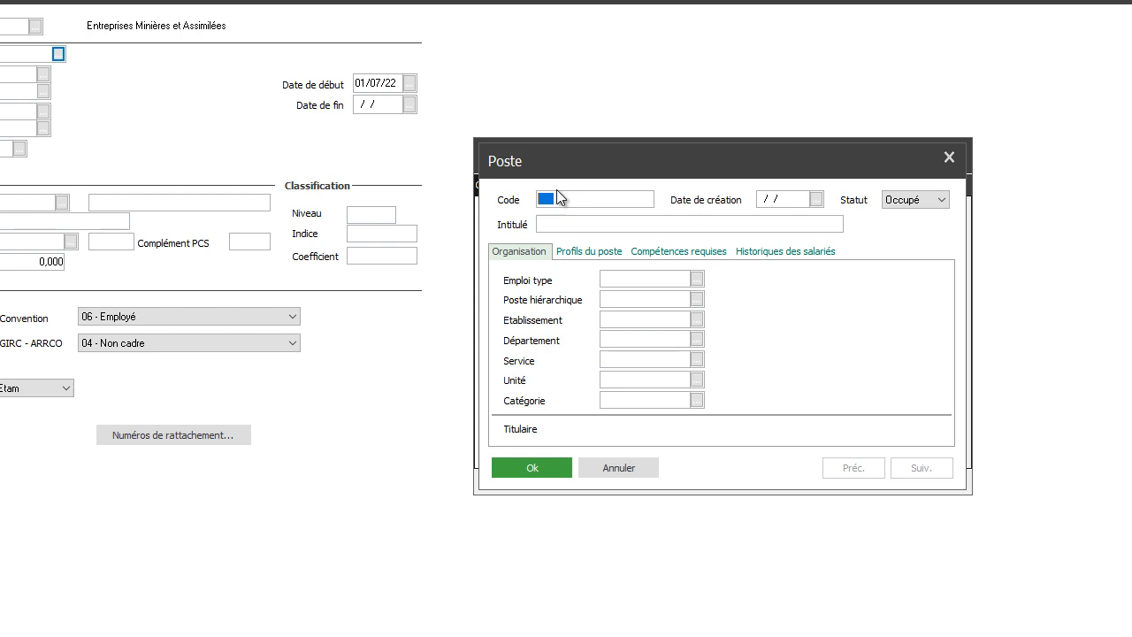
text(01)
key(Tab)
key(Tab)
- Copy the job title Archiviste from the Word brief into the new poste's Intitulé
key(alt+Tab)
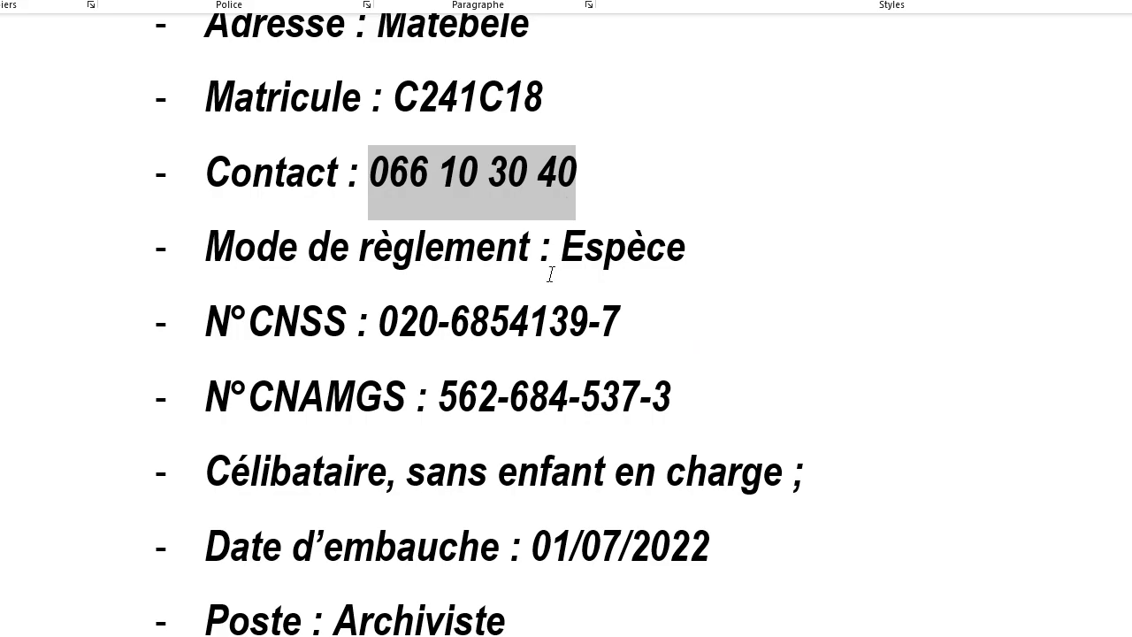
scroll(550, 275, down, 5)
drag(518, 253, 349, 263)
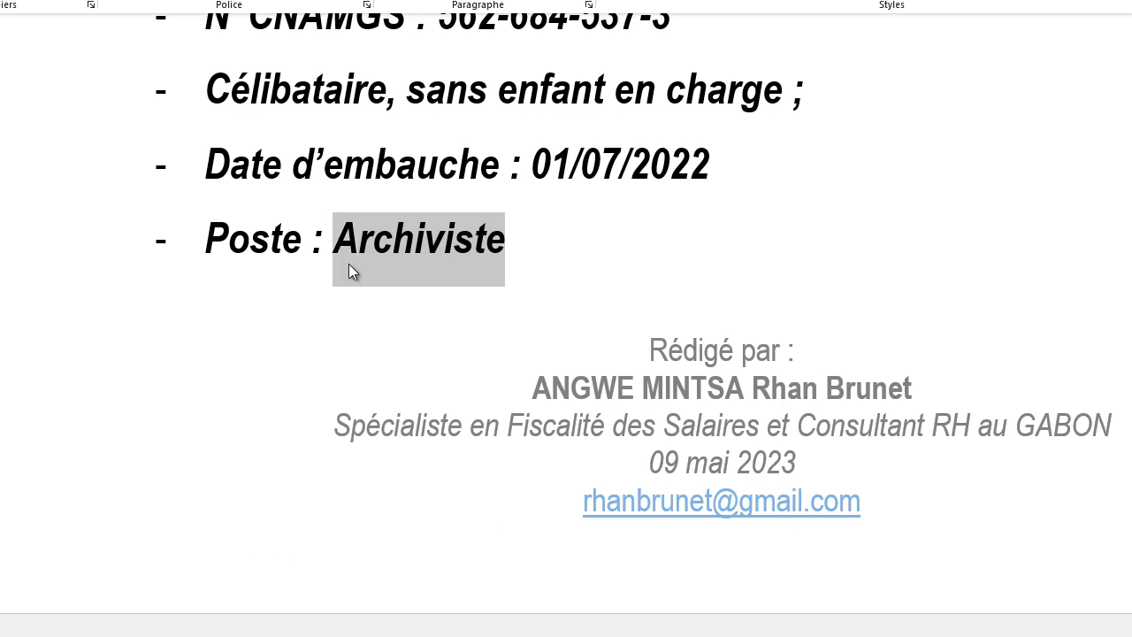
key(alt+Tab)
text(Archiviste)
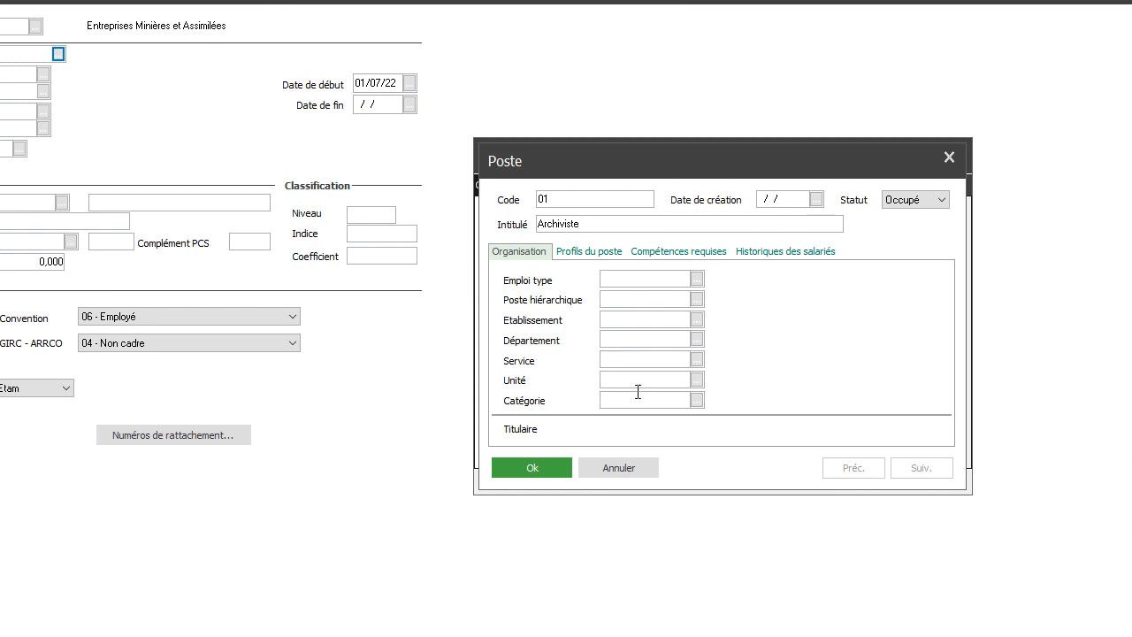
- Create department 01 with the title Archives copied from the Word brief and assign it to the Archiviste poste
key(alt+Tab)
scroll(631, 397, down, 8)
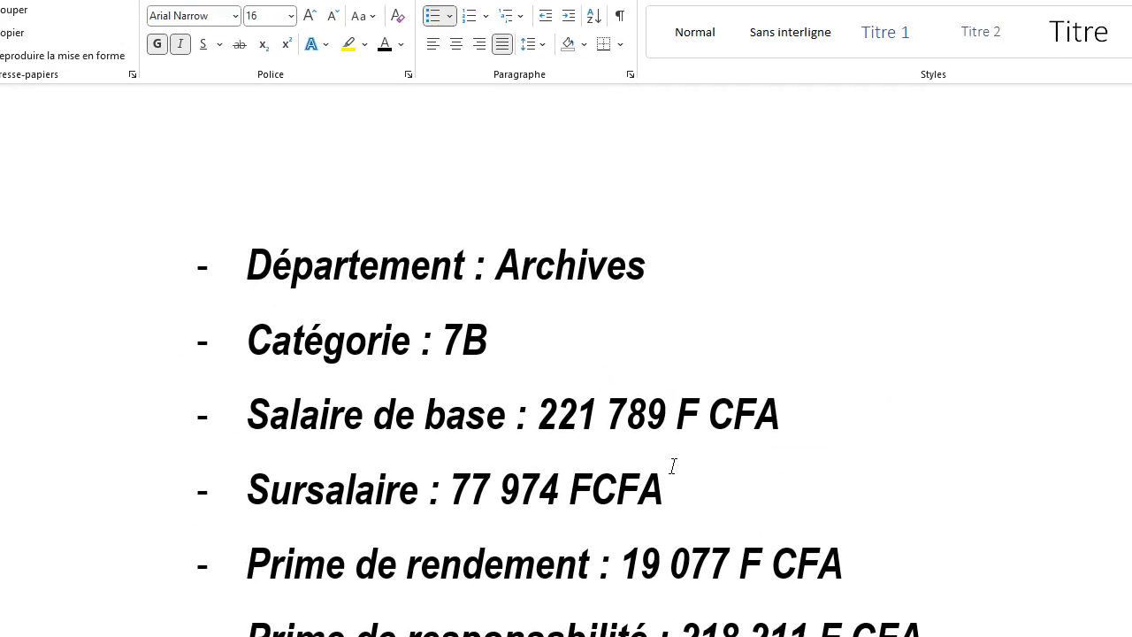
drag(674, 186, 520, 200)
key(alt+Tab)
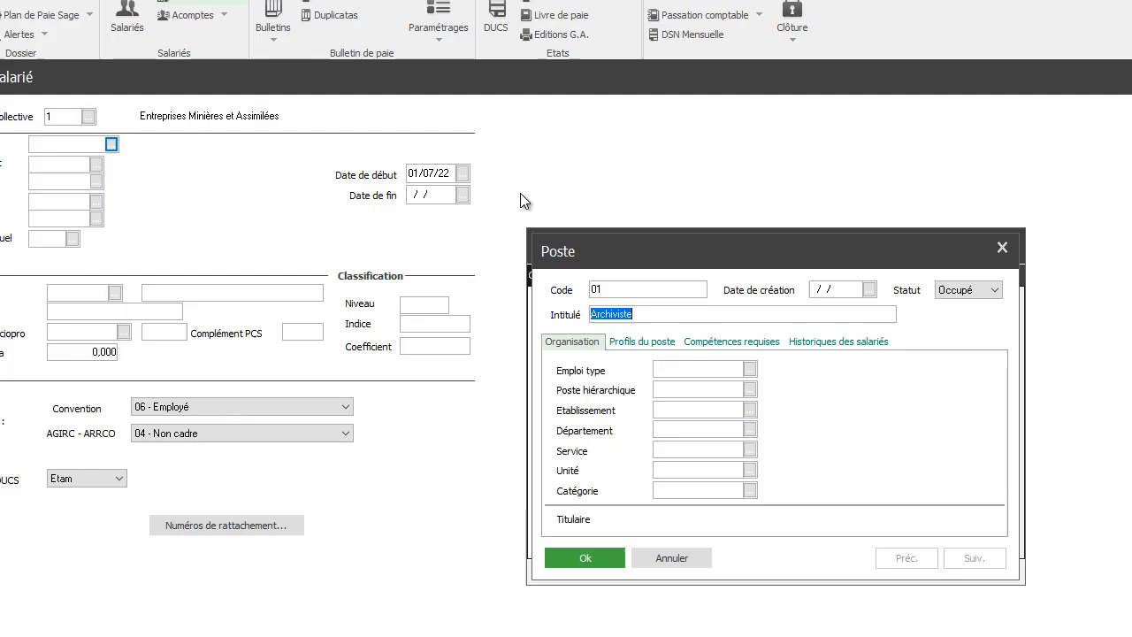
click(568, 354)
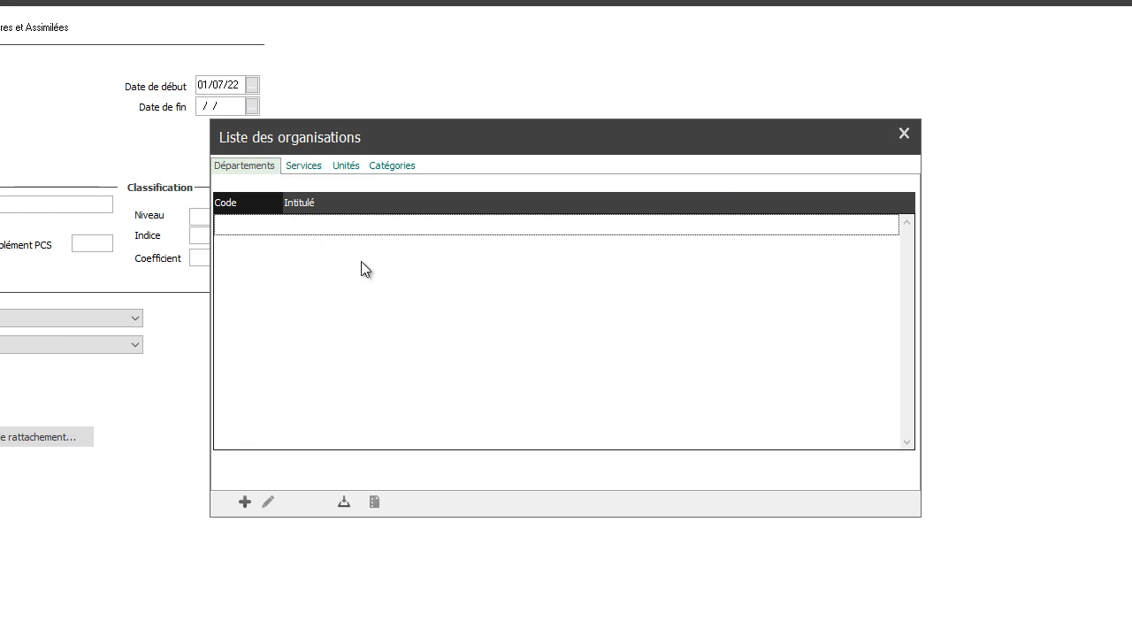
click(245, 502)
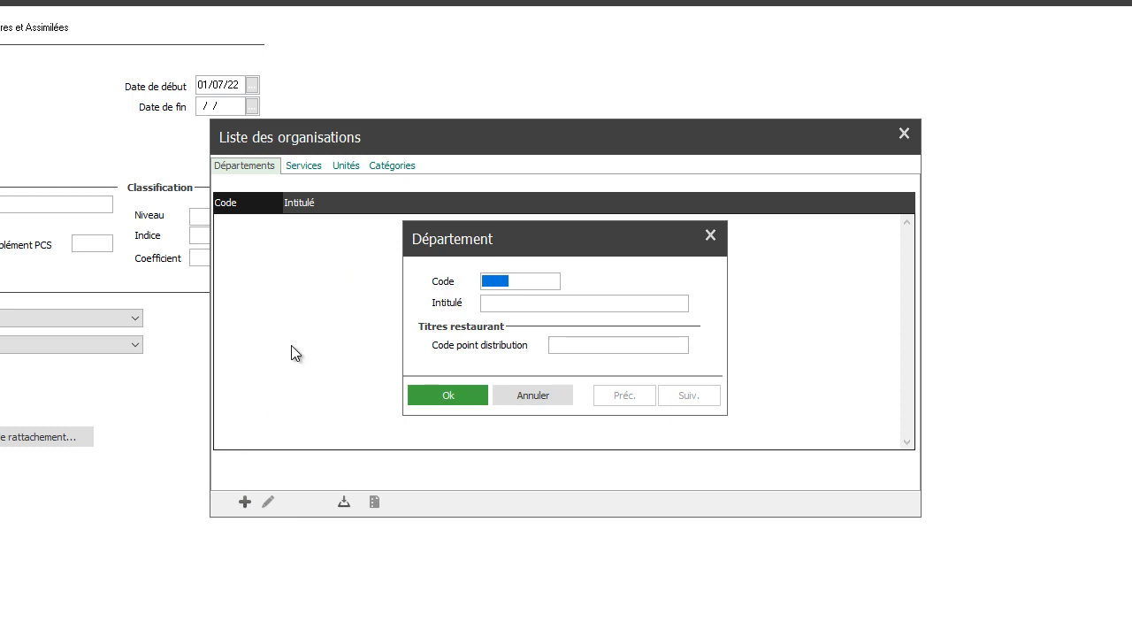
text(01)
key(Tab)
text(Archives)
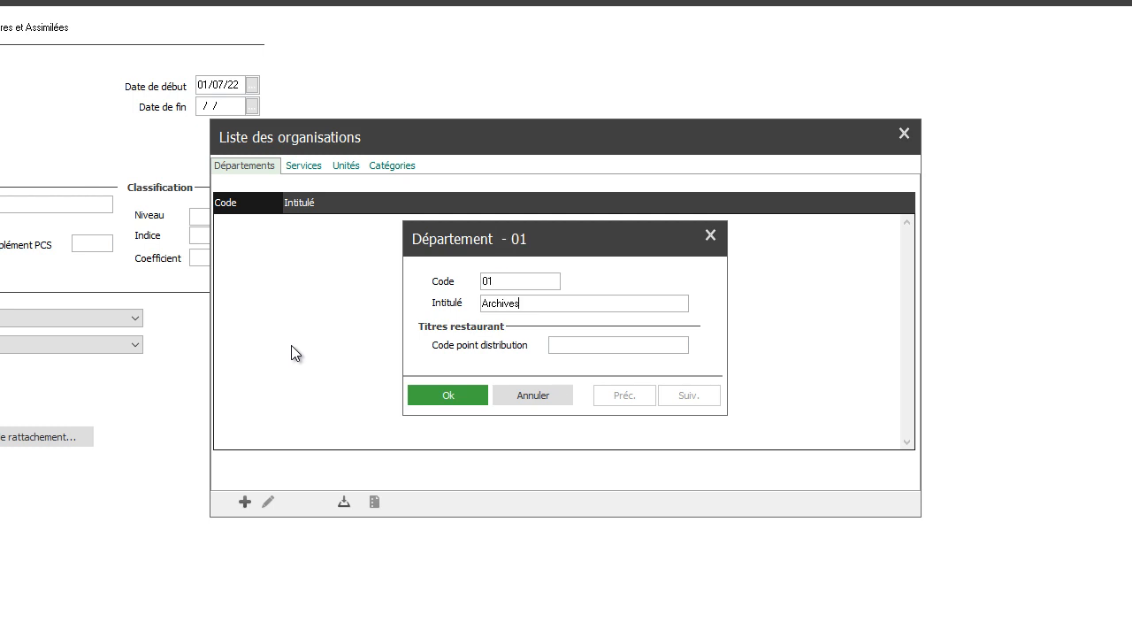
click(448, 397)
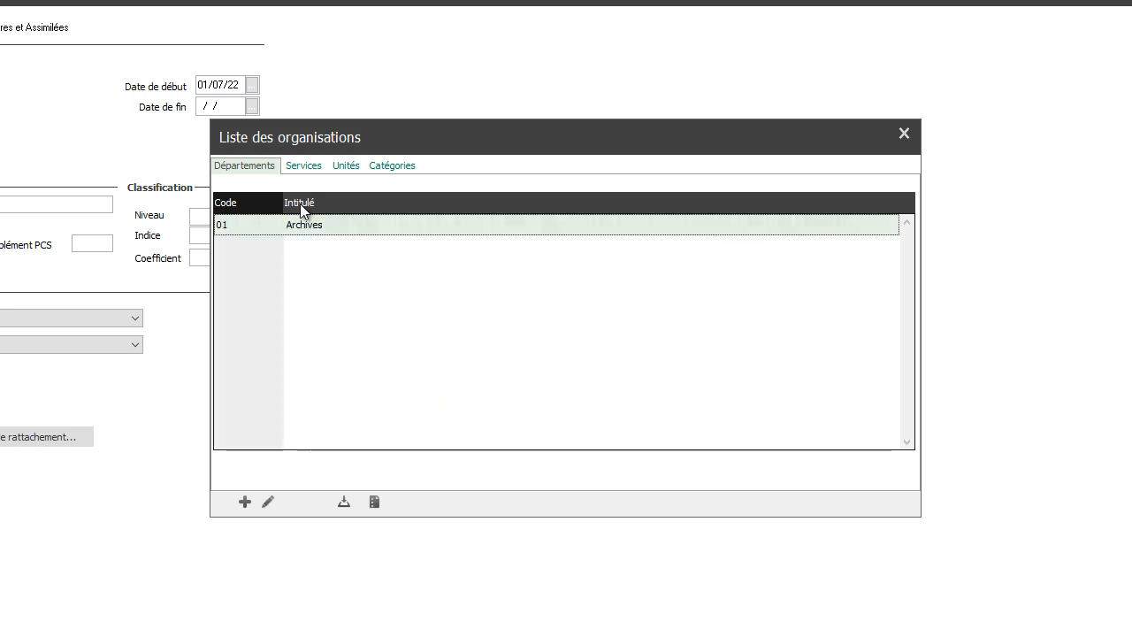
double_click(325, 225)
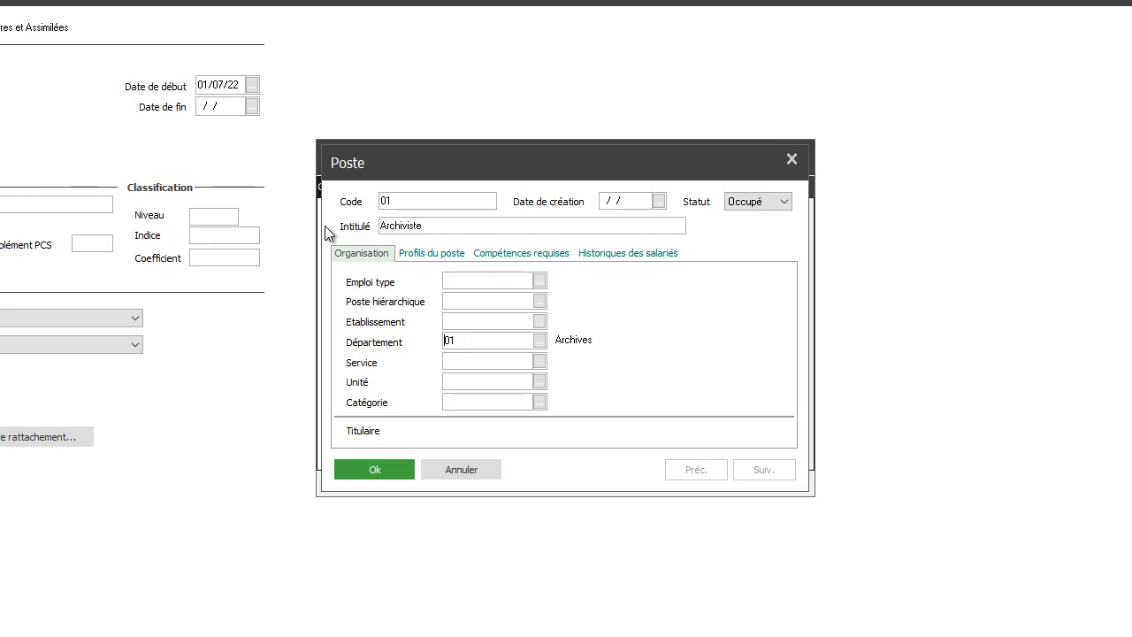
- Create category 01 with the title 7B taken from the Word brief and assign it to the Archiviste poste
click(538, 402)
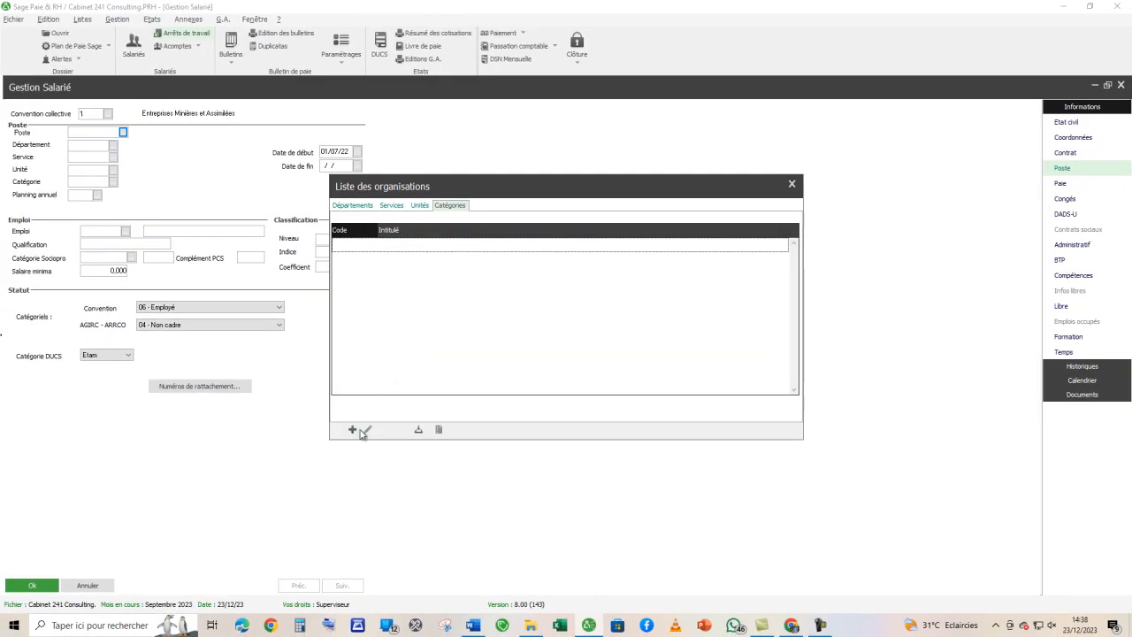
click(352, 430)
text(01)
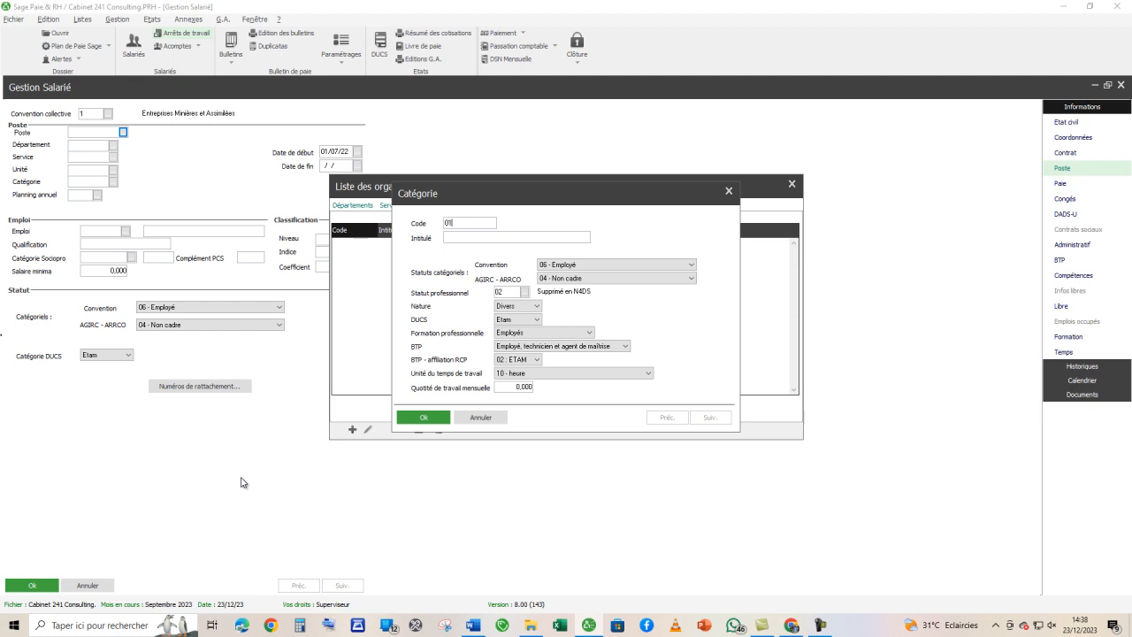
key(alt+Tab)
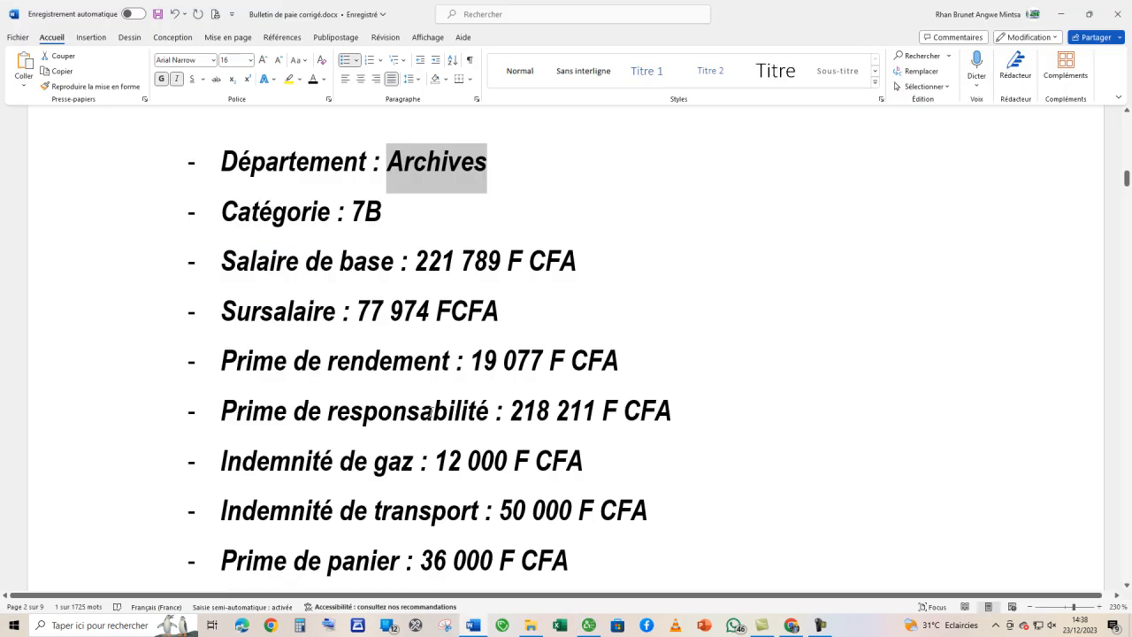
drag(389, 210, 354, 212)
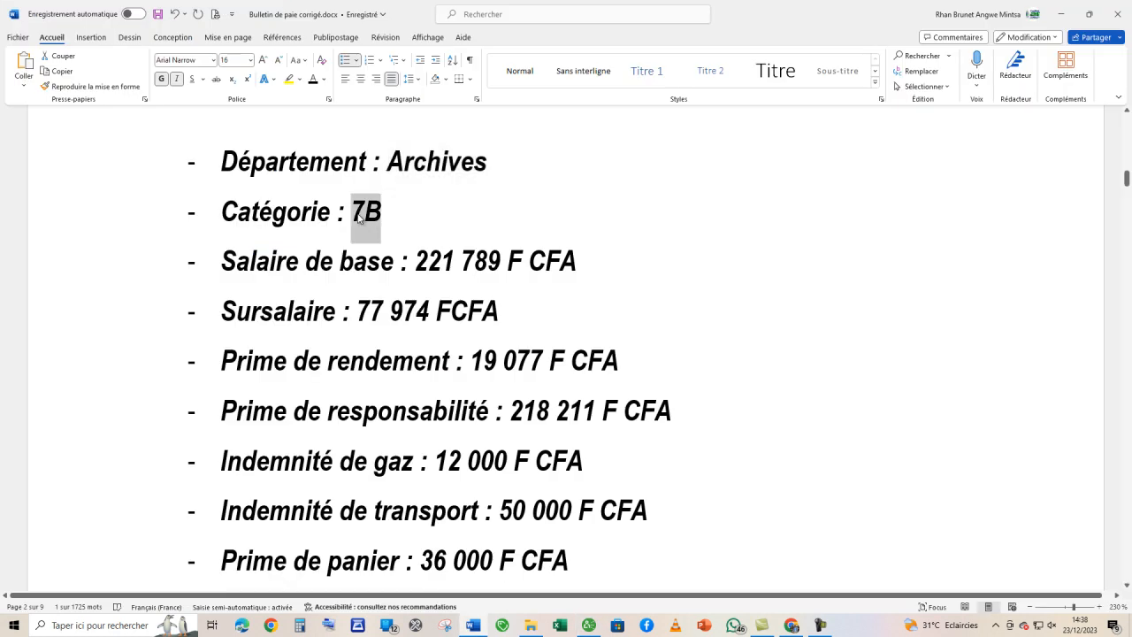
key(alt+Tab)
text(1)
click(407, 299)
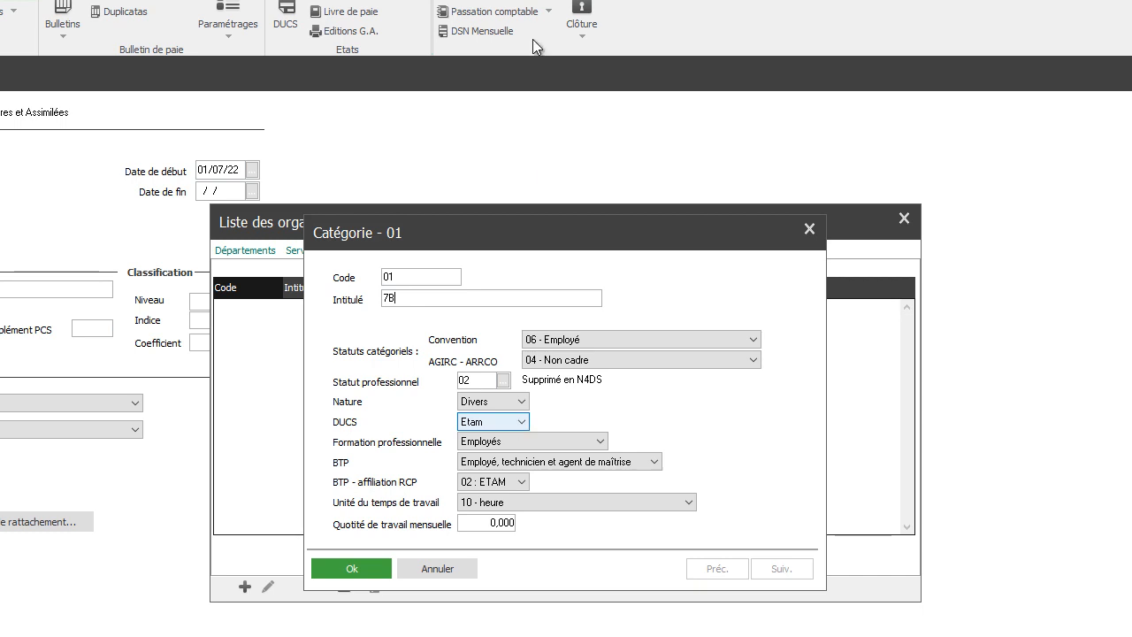
click(366, 569)
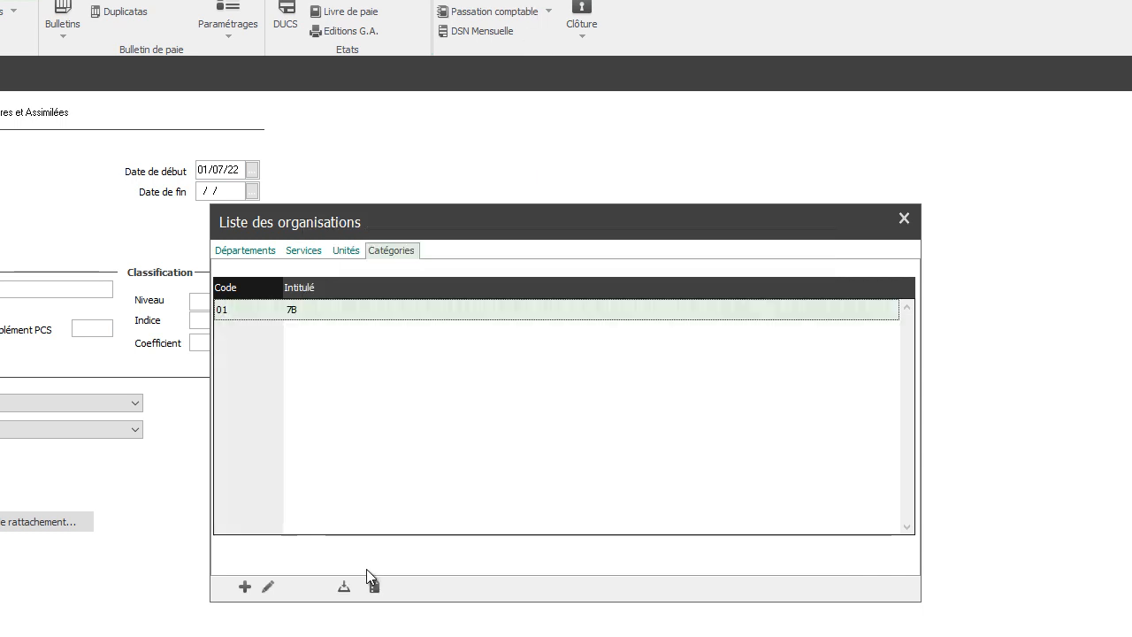
double_click(313, 310)
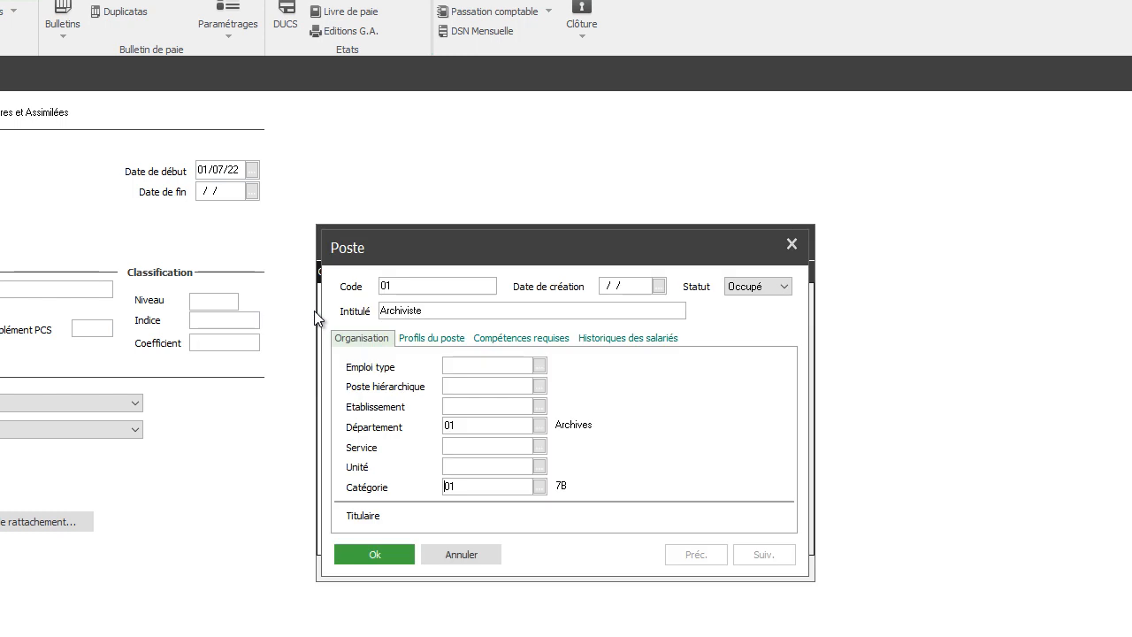
- Validate the Archiviste poste, assign it to the employee and carry the poste's information over to the record
click(362, 559)
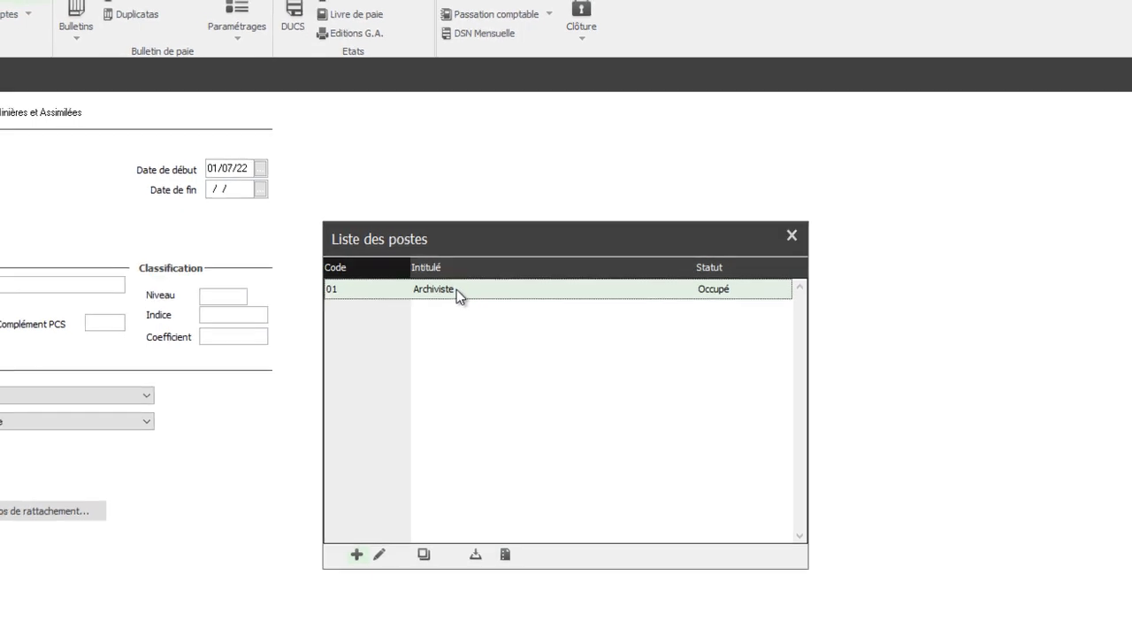
double_click(452, 295)
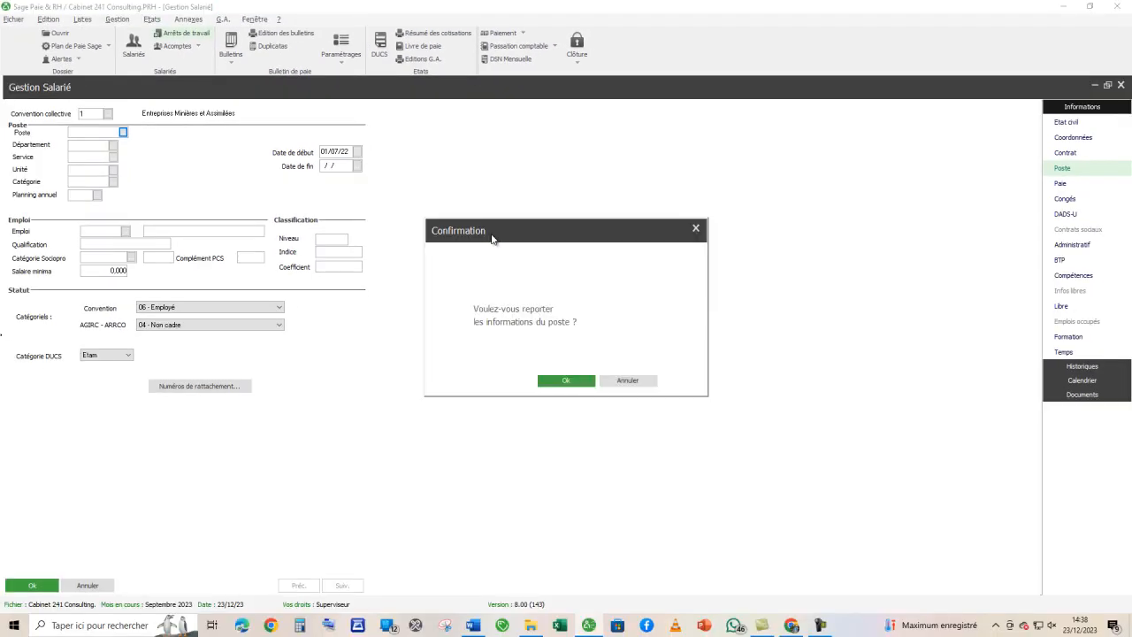
click(548, 381)
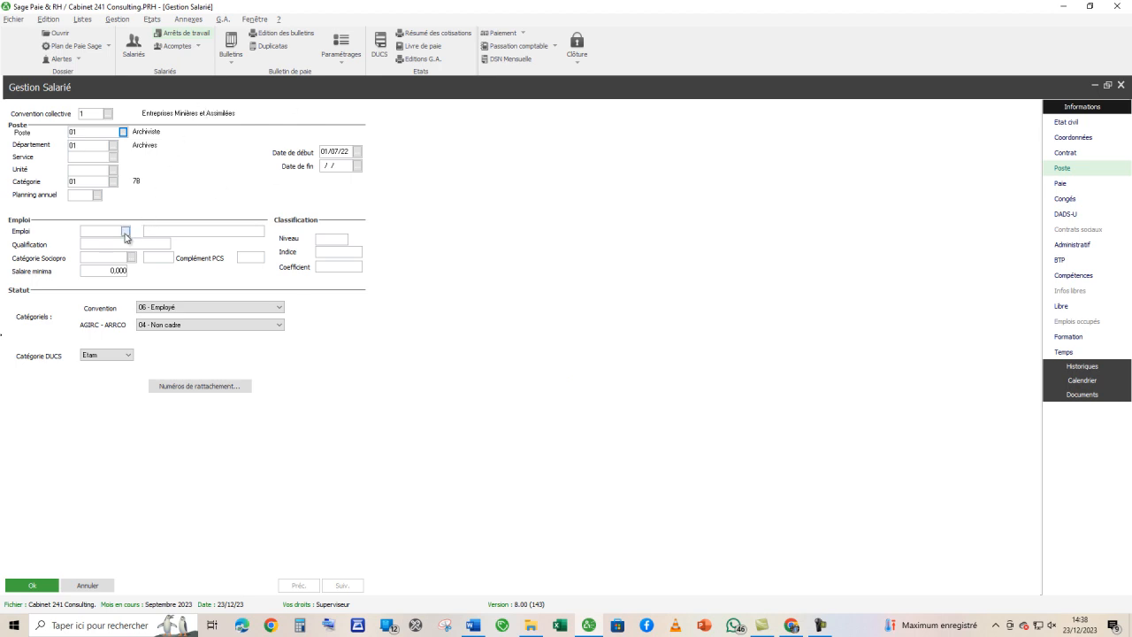
- Set the employee's Emploi to function 19, Archiviste, from the list of company functions
click(126, 233)
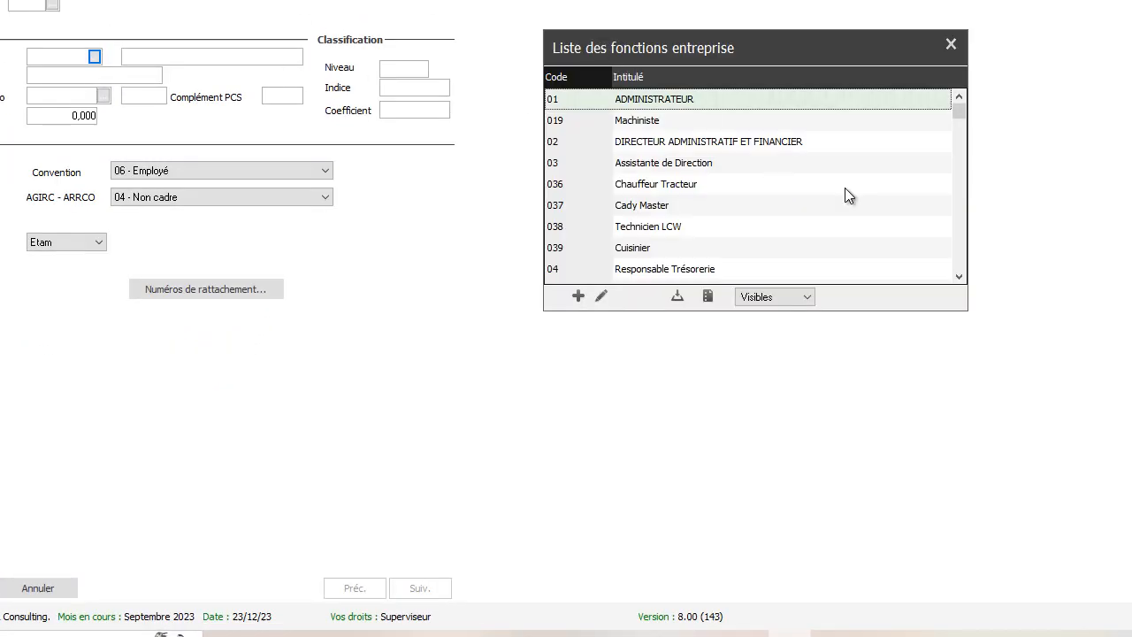
click(959, 276)
click(959, 277)
click(959, 277)
click(959, 277)
click(960, 277)
click(959, 276)
click(959, 277)
click(959, 277)
click(959, 276)
click(960, 277)
click(960, 277)
click(960, 277)
click(960, 277)
click(960, 276)
click(959, 277)
click(960, 277)
click(959, 277)
click(959, 277)
click(959, 277)
click(959, 277)
click(959, 277)
click(959, 277)
click(959, 277)
click(959, 276)
click(960, 276)
click(960, 277)
click(960, 277)
click(959, 277)
click(959, 277)
click(959, 277)
click(959, 277)
click(959, 277)
click(959, 277)
click(959, 277)
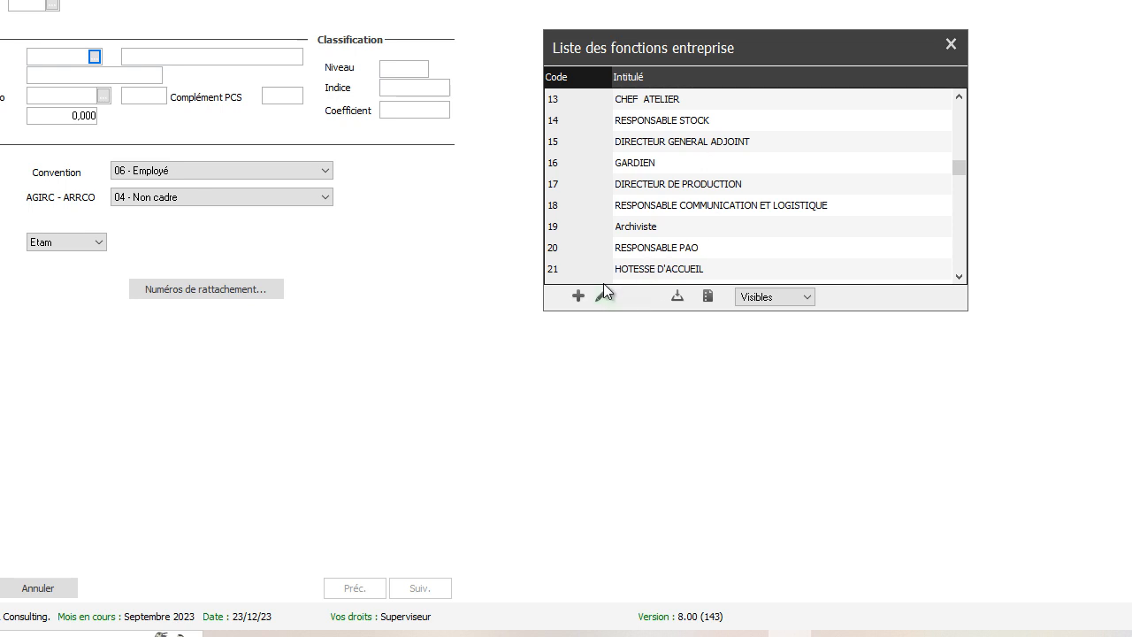
double_click(637, 228)
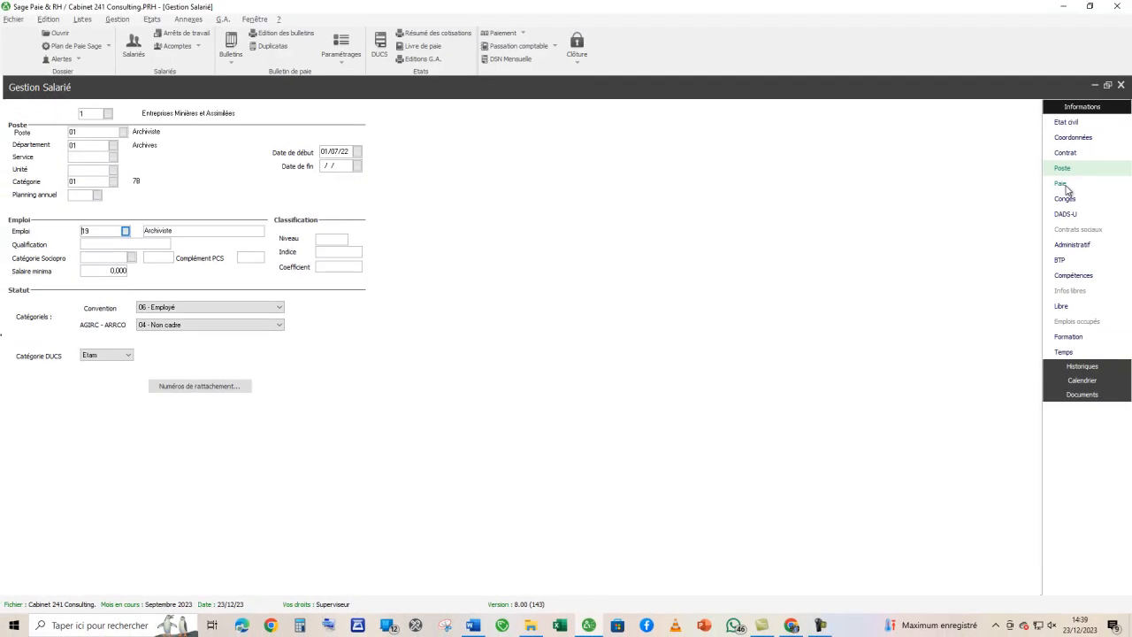
- On the record's Paie page, assign Bulletin modèle 20, Mensuel, to the employee
click(1063, 185)
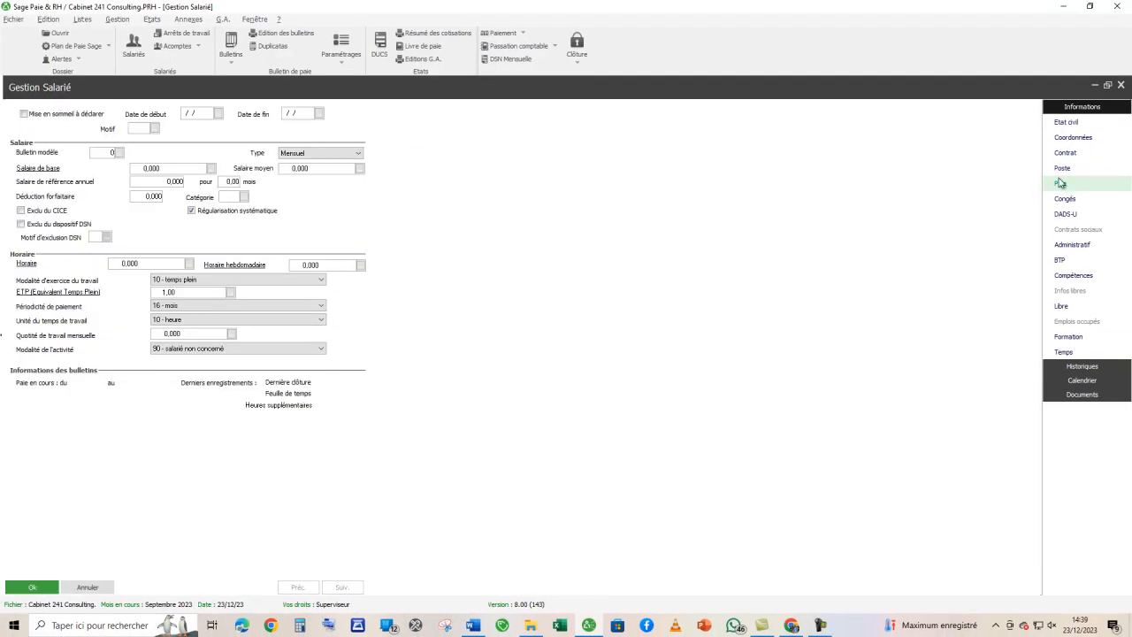
click(120, 153)
double_click(485, 256)
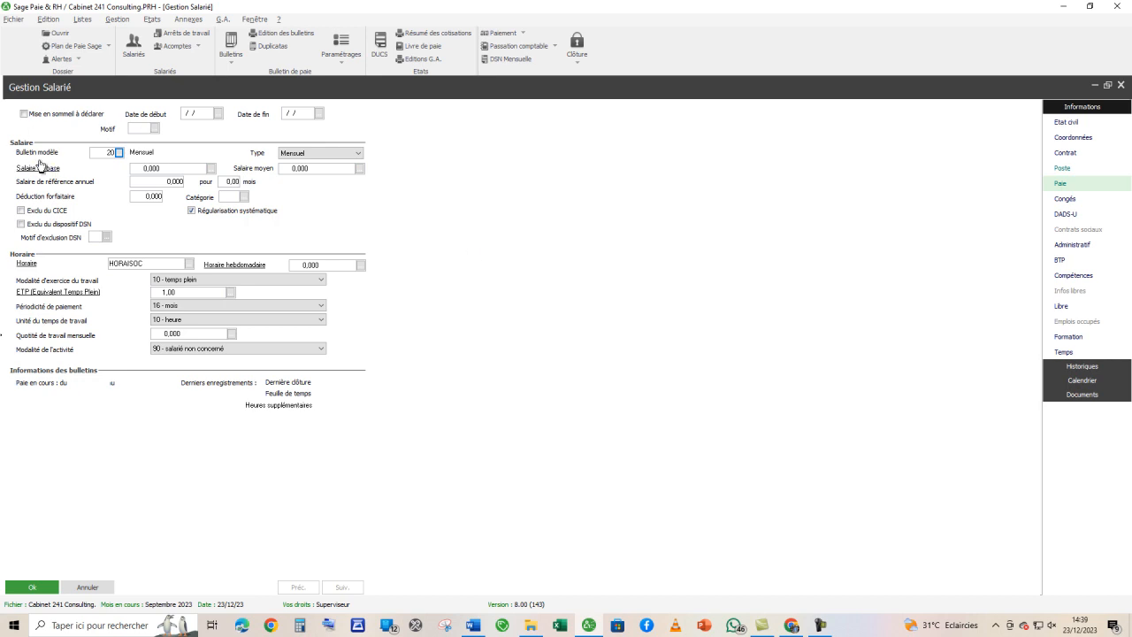
- Set the Salaire de base to 221789 as given in the Word brief and validate the employee record
click(145, 165)
key(alt+Tab)
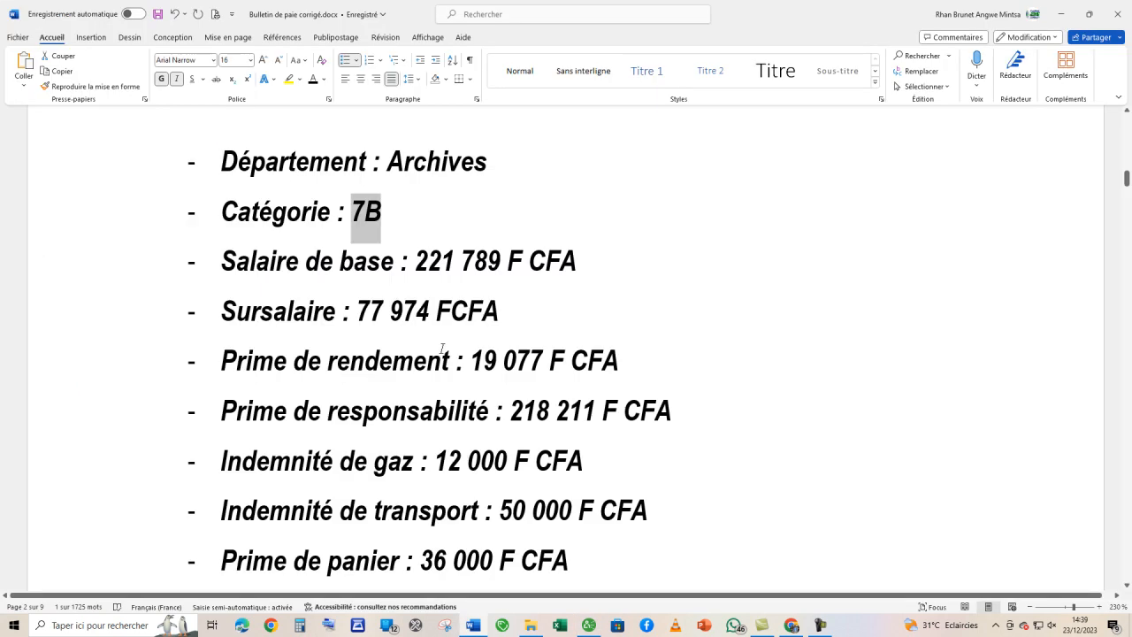
scroll(441, 346, down, 1)
scroll(441, 347, up, 1)
key(alt+Tab)
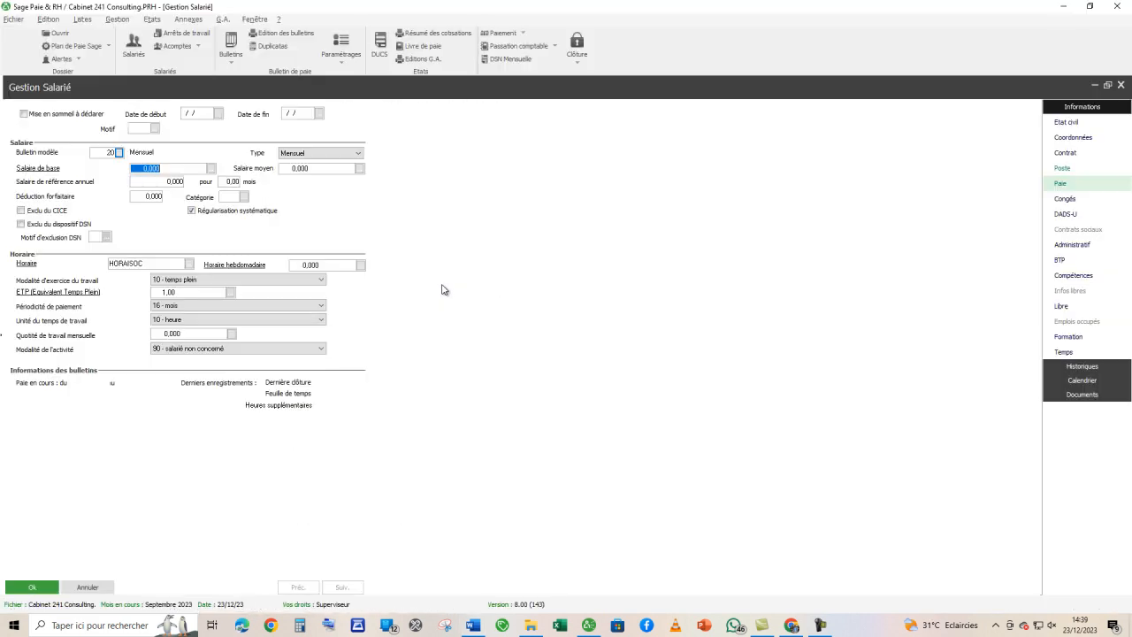
text(221)
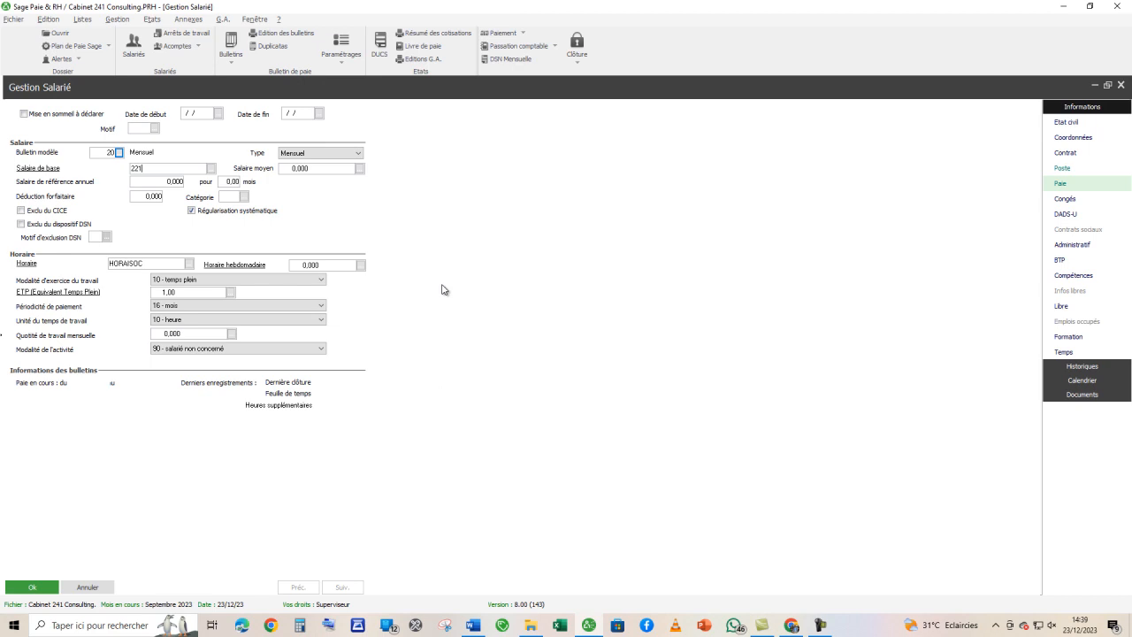
text(789)
key(Tab)
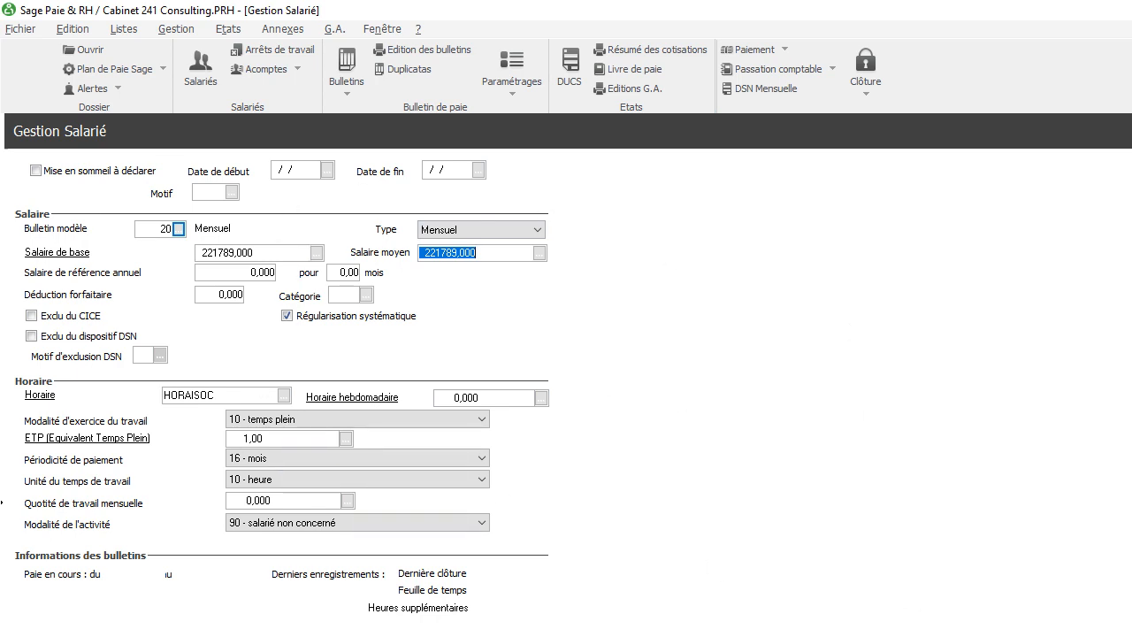
key(Return)
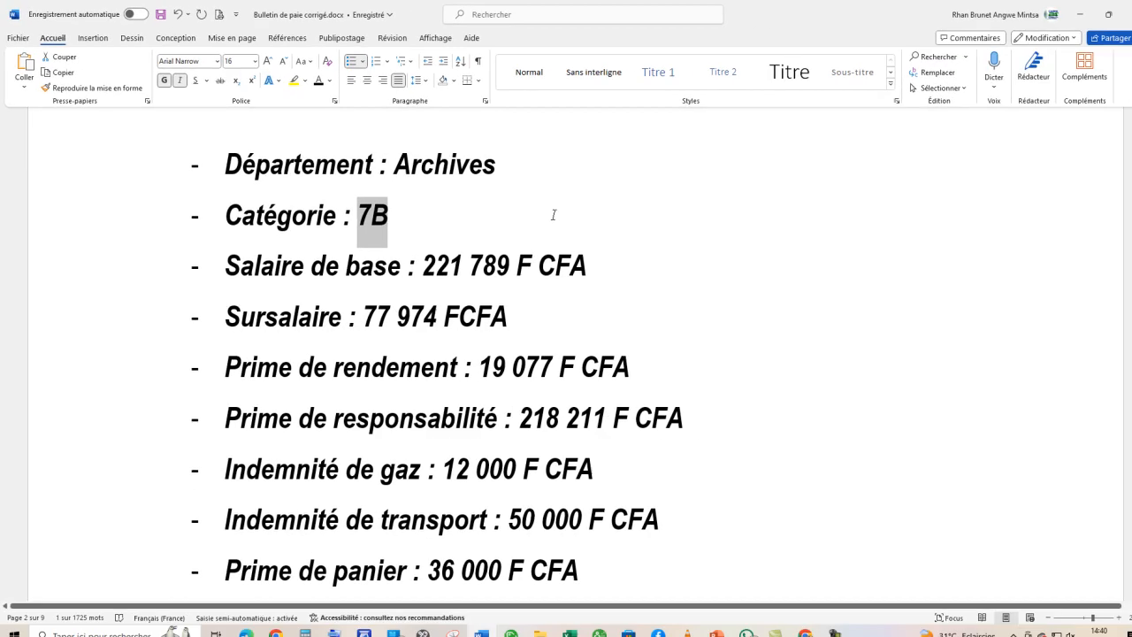
- Find the next employee's details on page 5 of the Word brief and start a new employee record in Sage Paie & RH
scroll(1127, 188, down, 5)
mouse_move(1126, 187)
mouse_down()
mouse_move(1127, 173)
mouse_move(1125, 449)
mouse_move(1125, 419)
mouse_up()
scroll(650, 266, up, 4)
scroll(651, 265, up, 15)
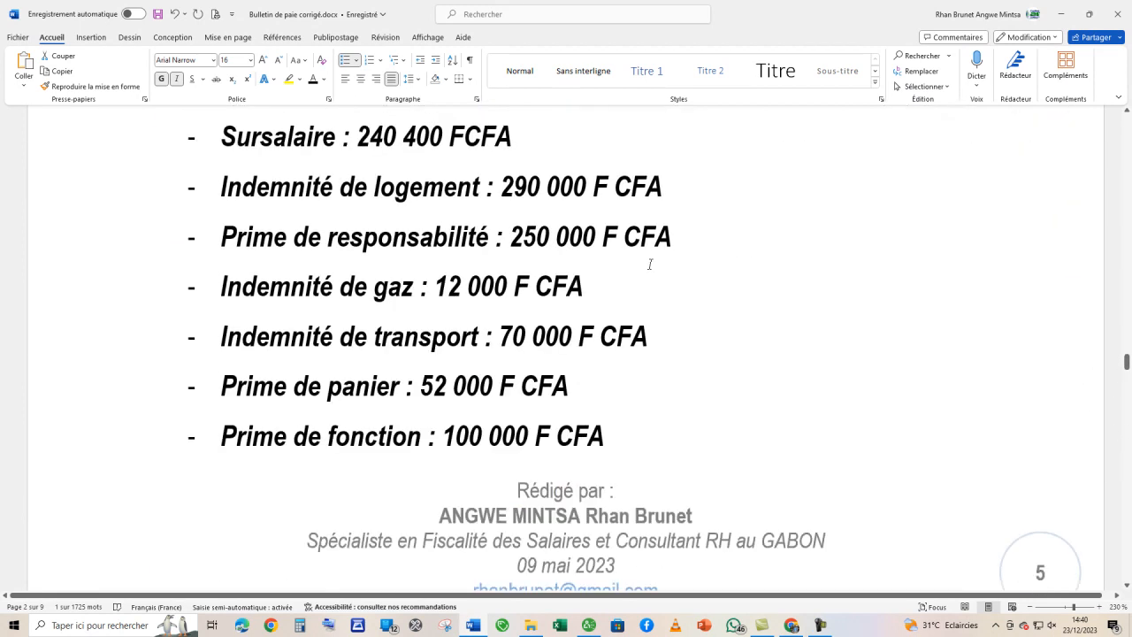
scroll(650, 263, up, 6)
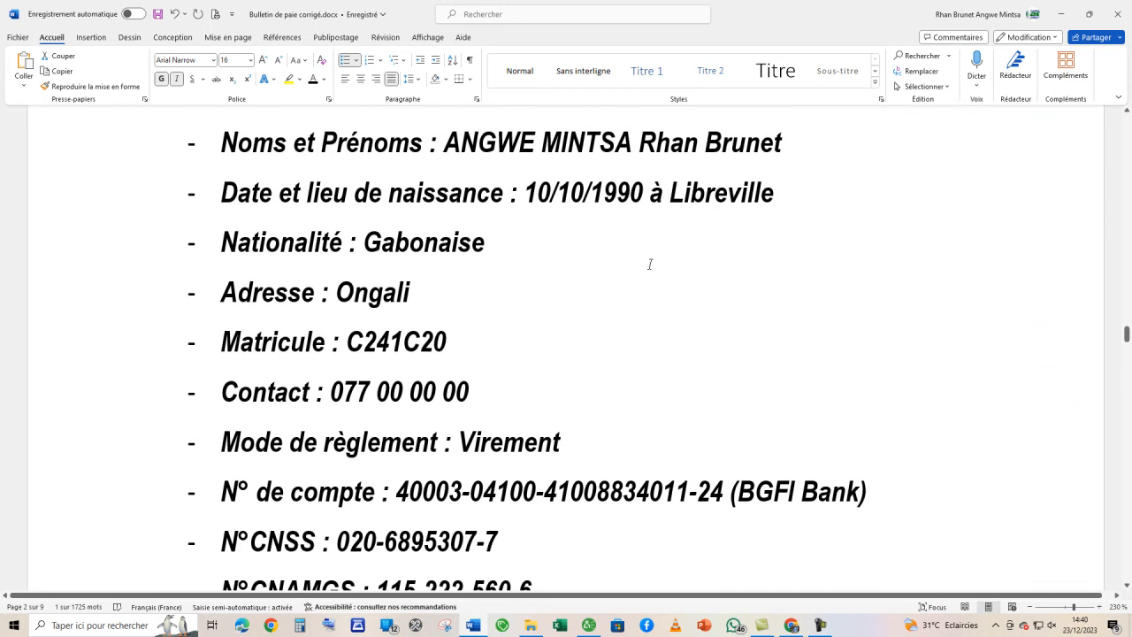
key(alt+Tab)
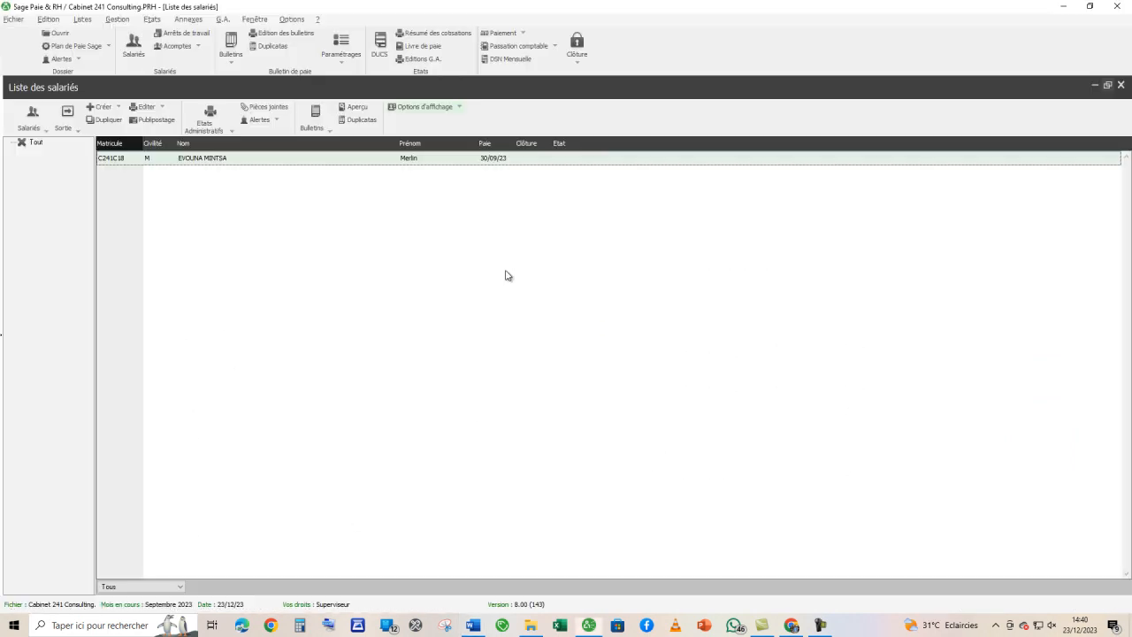
click(103, 113)
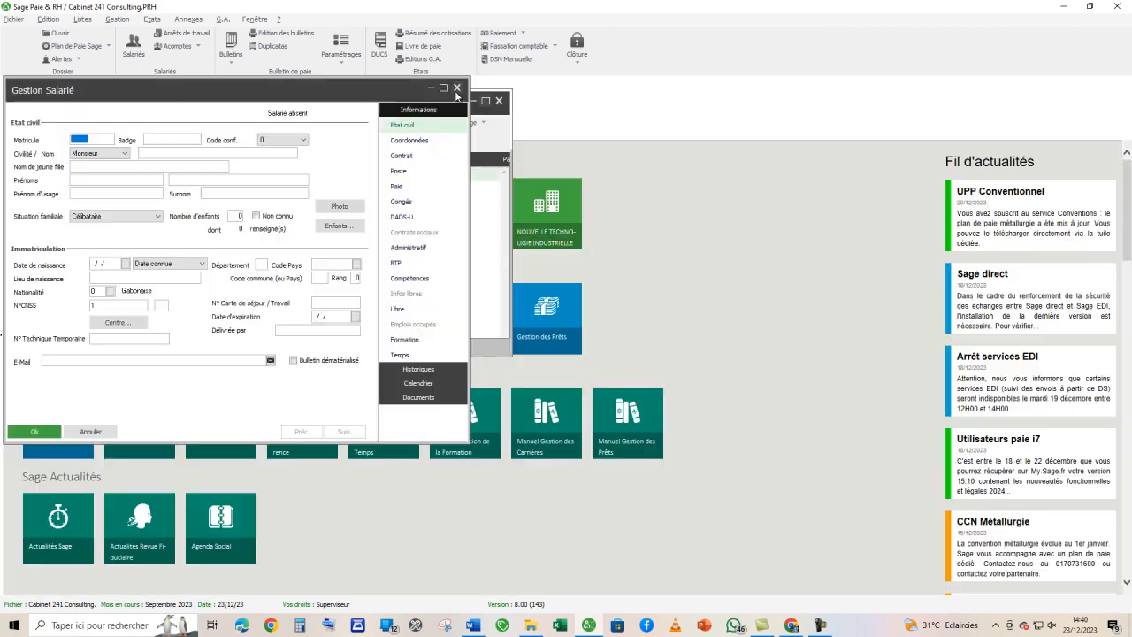
click(443, 88)
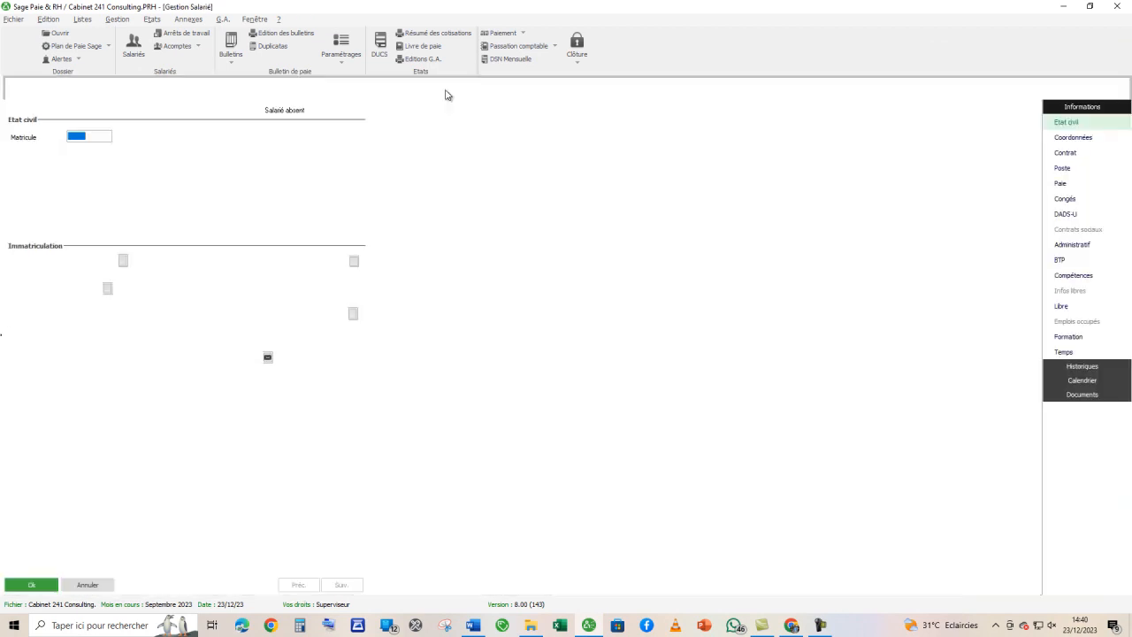
- Copy the employee's matricule from the Word brief into the new record's Matricule
key(alt+Tab)
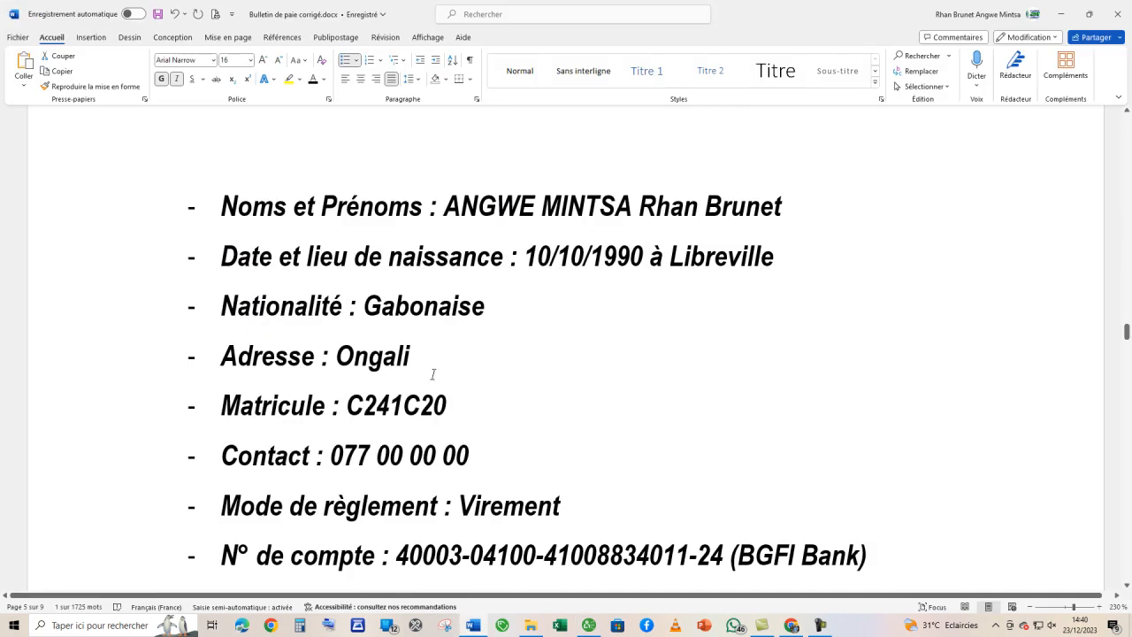
scroll(432, 374, down, 2)
drag(447, 283, 354, 292)
key(ctrl+c)
key(alt+Tab)
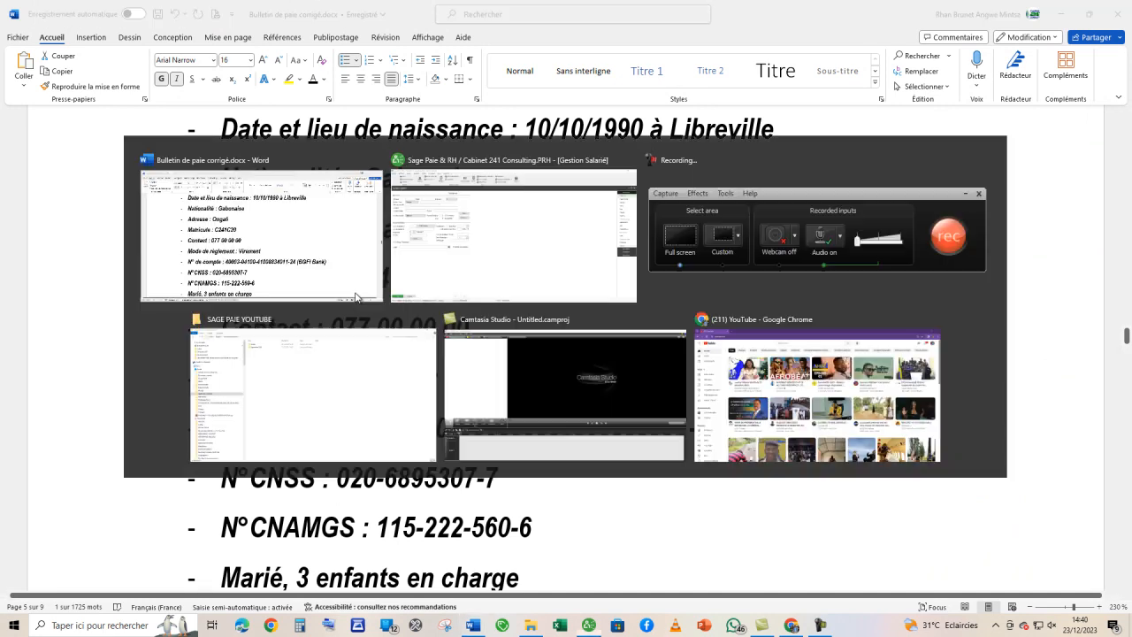
key(ctrl+v)
key(Tab)
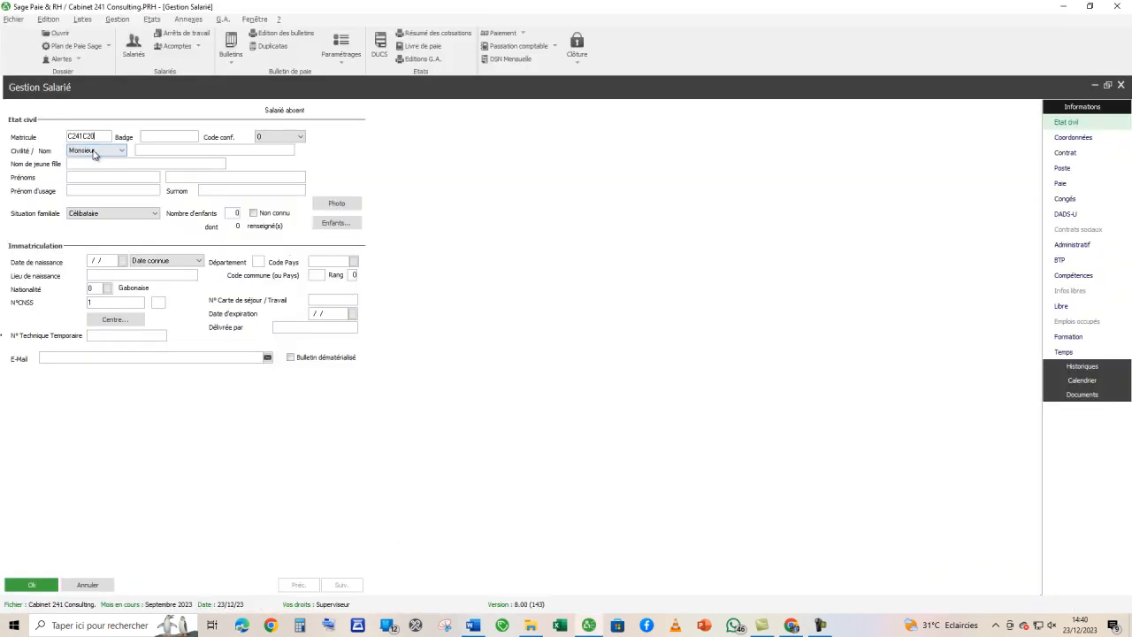
- Enter the employee's last name and first names, and set the family situation to Marié(e) with 3 children
click(153, 151)
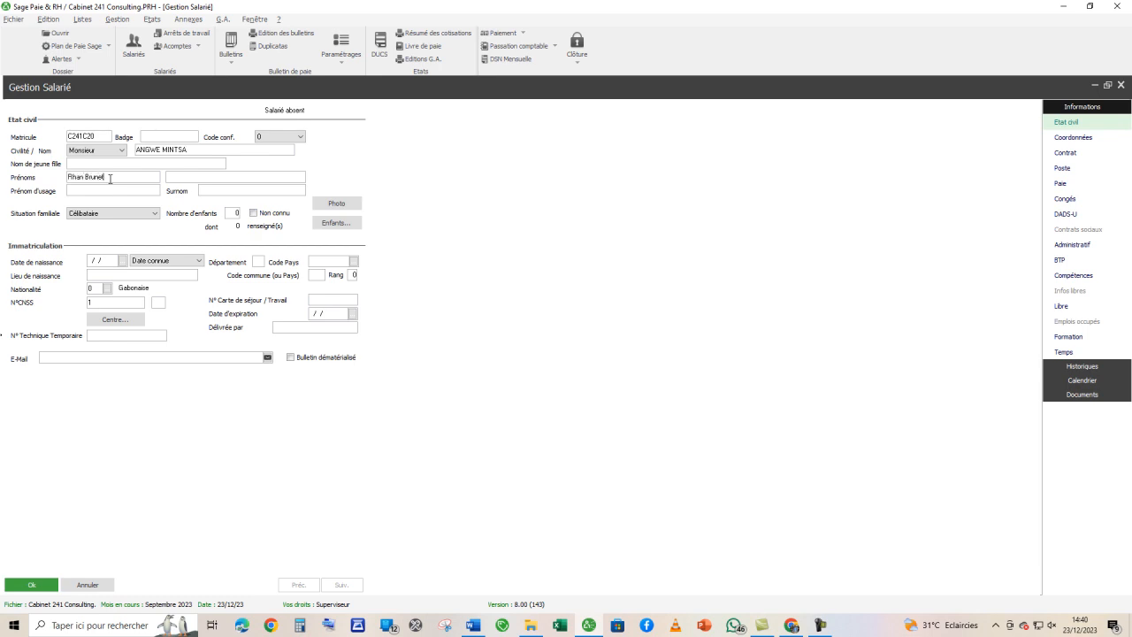
key(alt+Tab)
scroll(380, 269, down, 5)
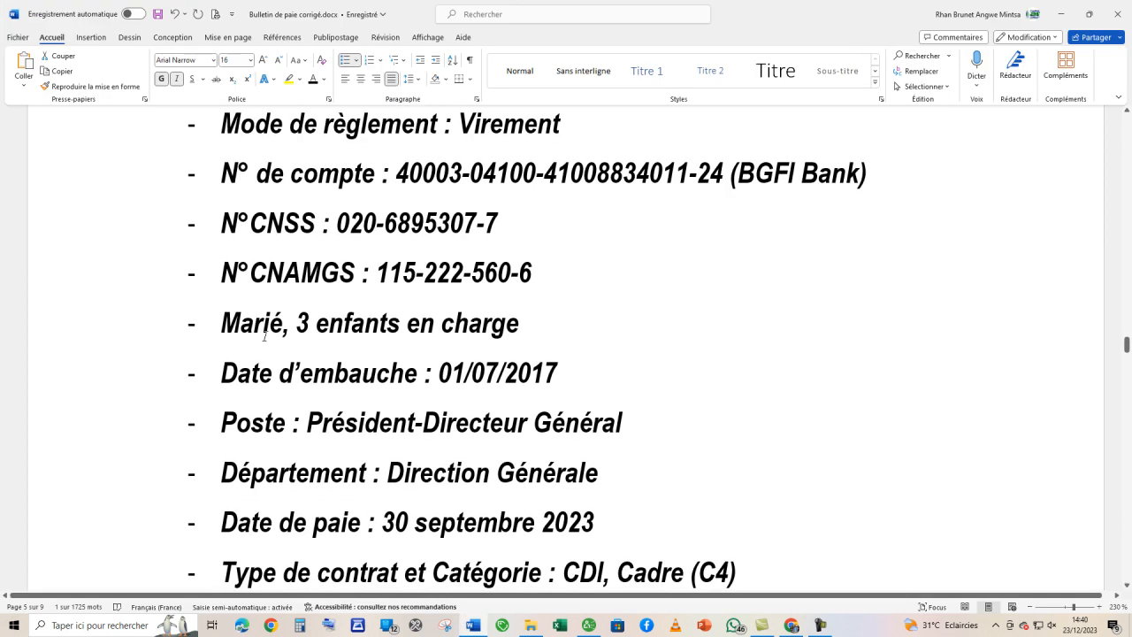
key(alt+Tab)
click(130, 220)
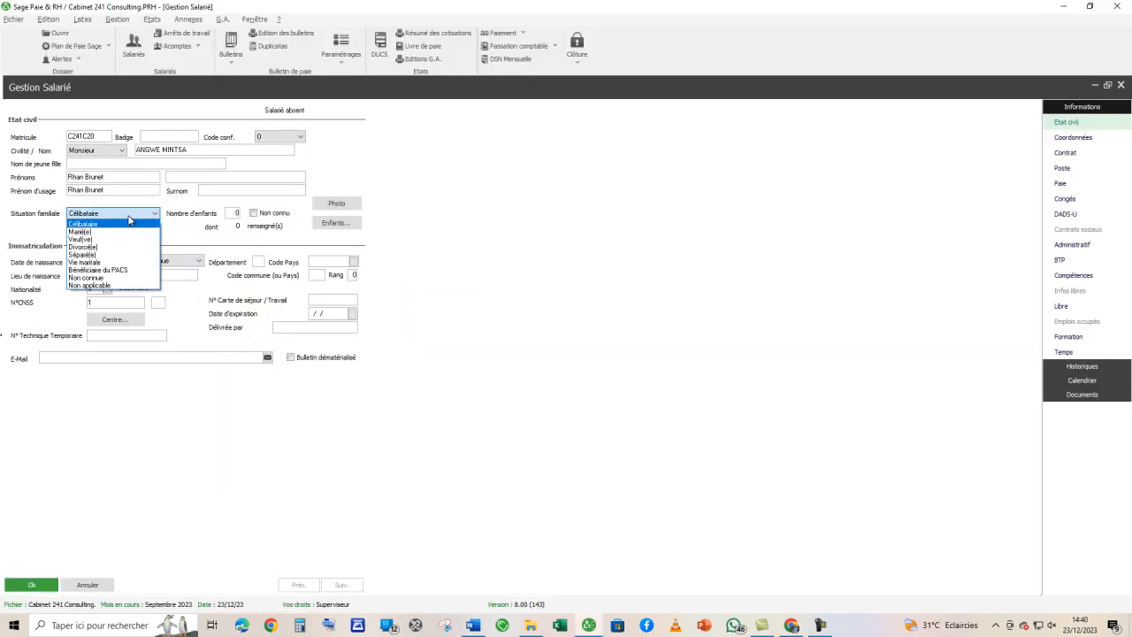
click(105, 232)
click(232, 212)
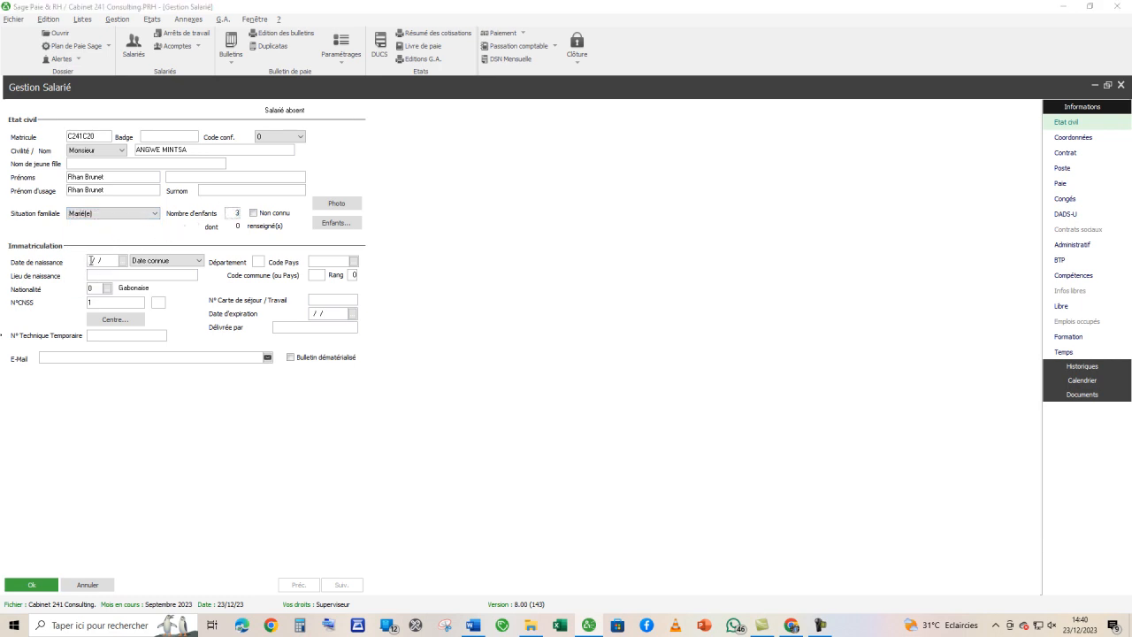
- Enter the employee's date of birth from the Word brief, with birthplace Libreville and country code GAB
key(alt+Tab)
scroll(499, 446, down, 2)
scroll(498, 447, up, 3)
scroll(498, 447, down, 5)
scroll(500, 446, up, 8)
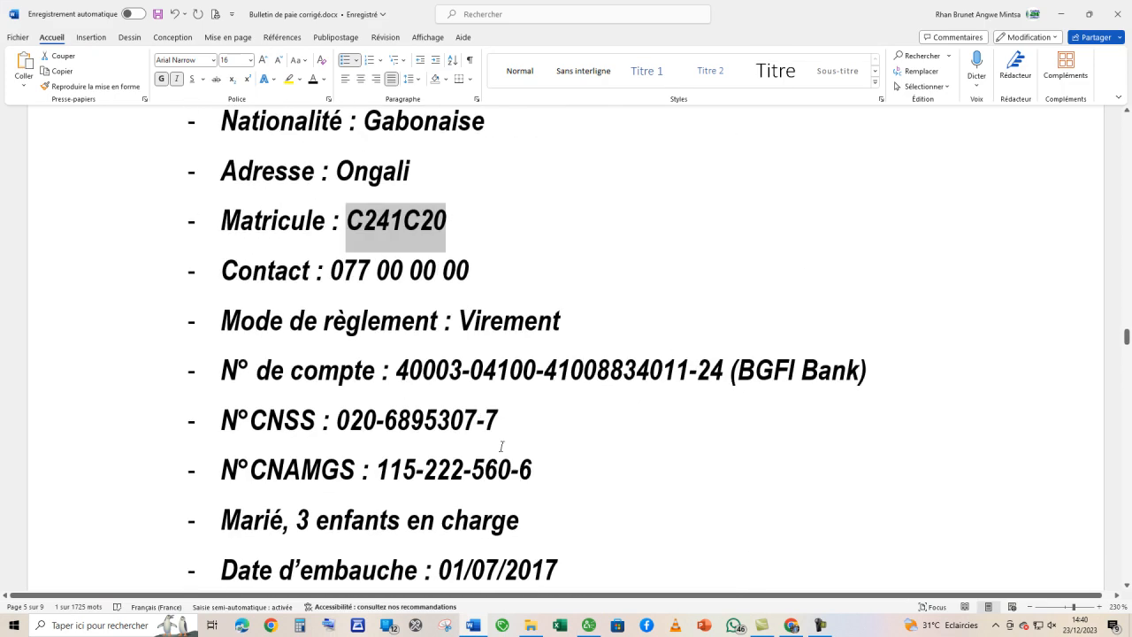
key(alt+Tab)
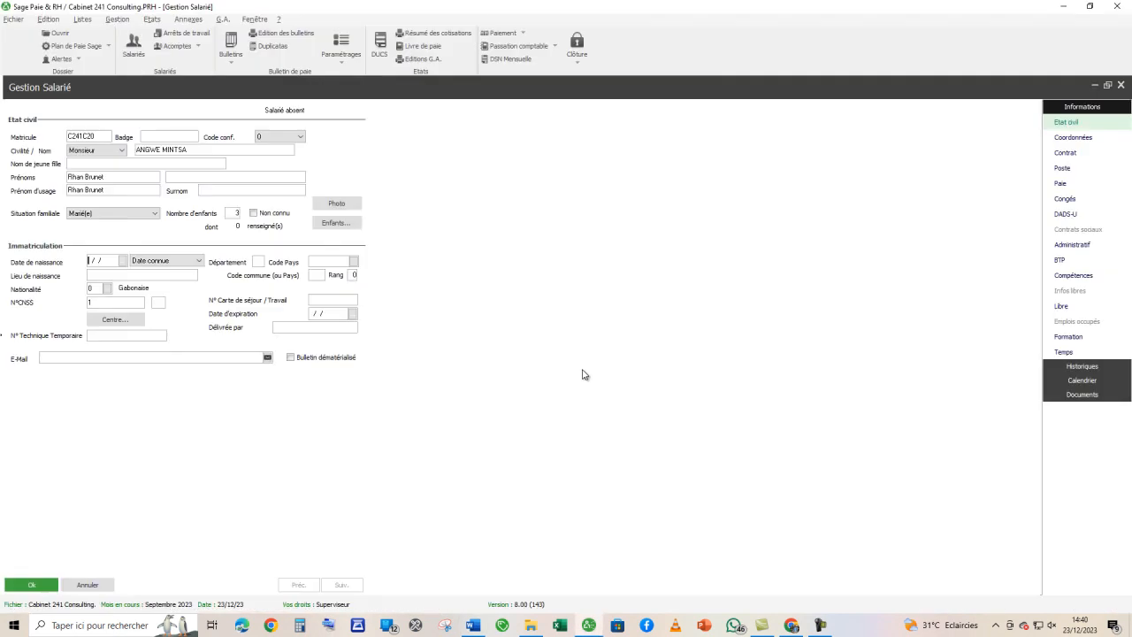
text(1010)
key(Tab)
click(336, 259)
text(GA)
key(Tab)
key(Tab)
key(Tab)
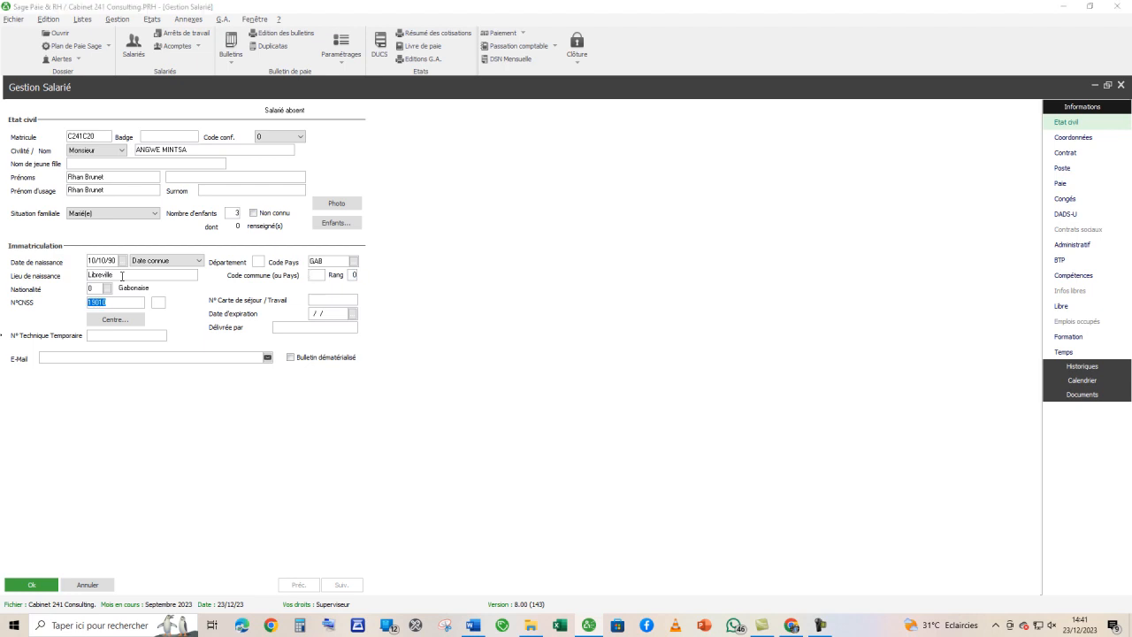
- Check the nationality in the Word brief and select Gabonaise from the list of nationalities for the employee
key(alt+Tab)
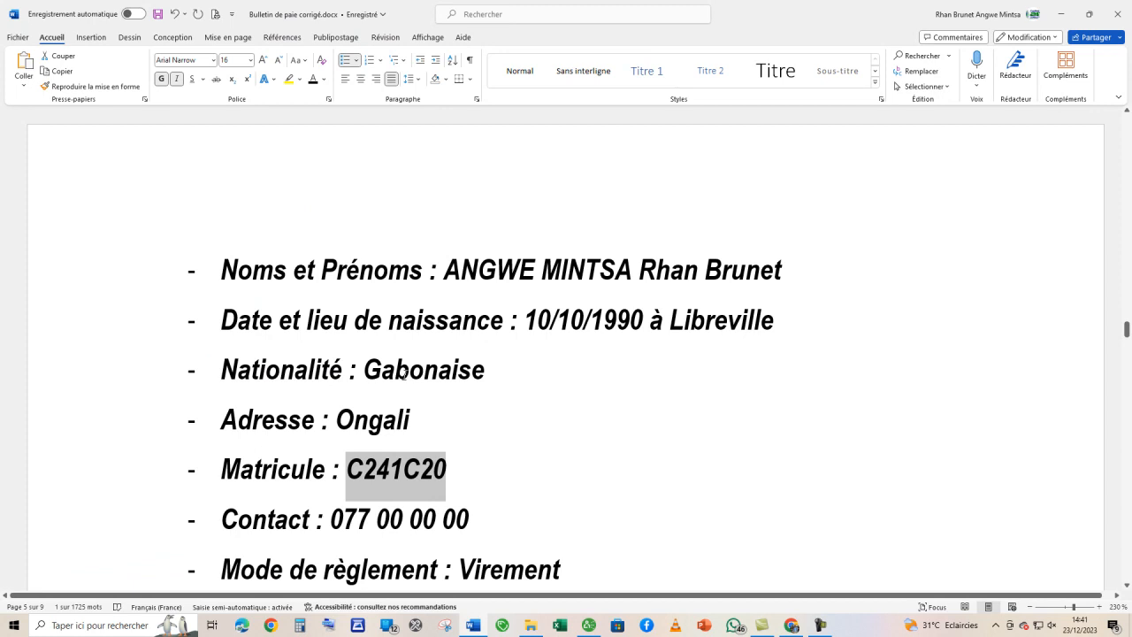
key(alt+Tab)
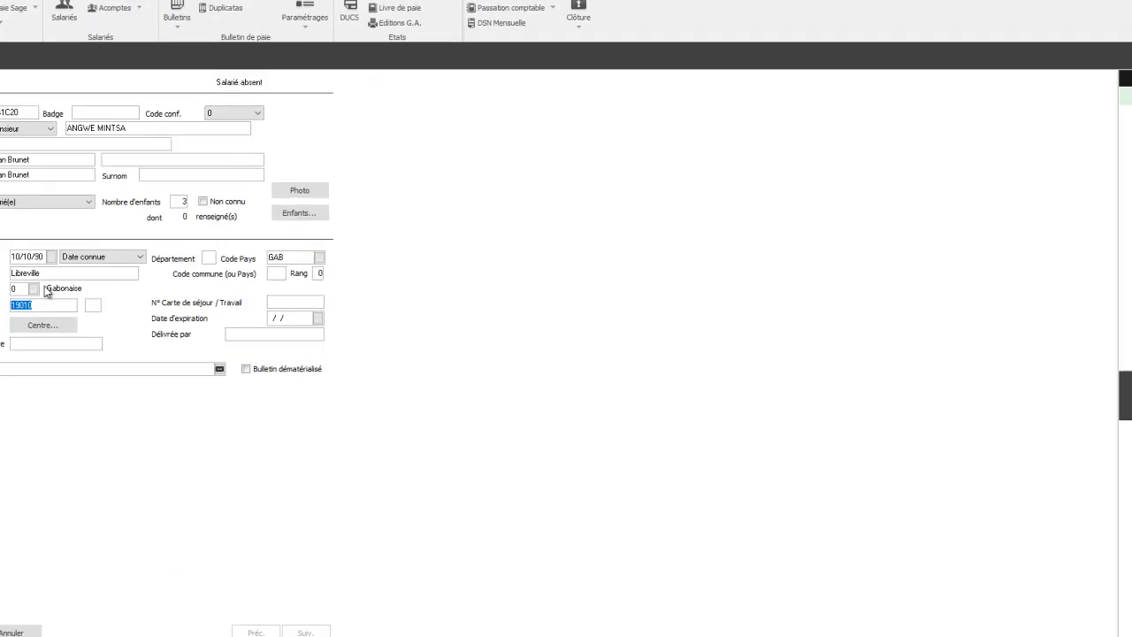
click(2, 308)
scroll(466, 365, down, 2)
scroll(466, 365, up, 1)
scroll(466, 365, up, 1)
scroll(473, 326, down, 5)
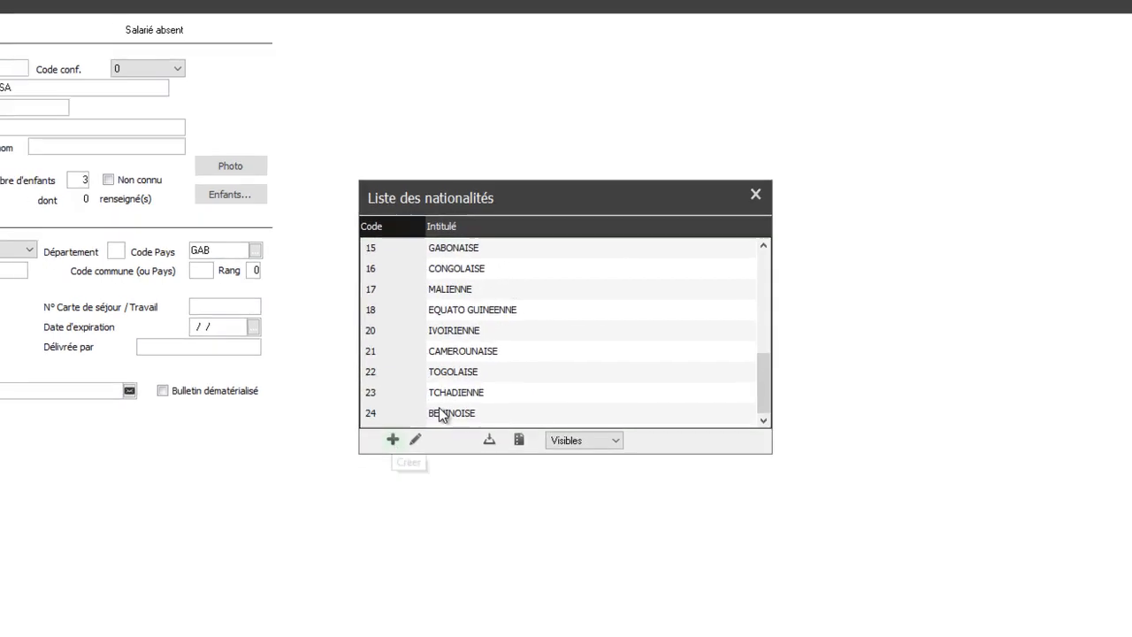
scroll(548, 381, up, 5)
double_click(442, 248)
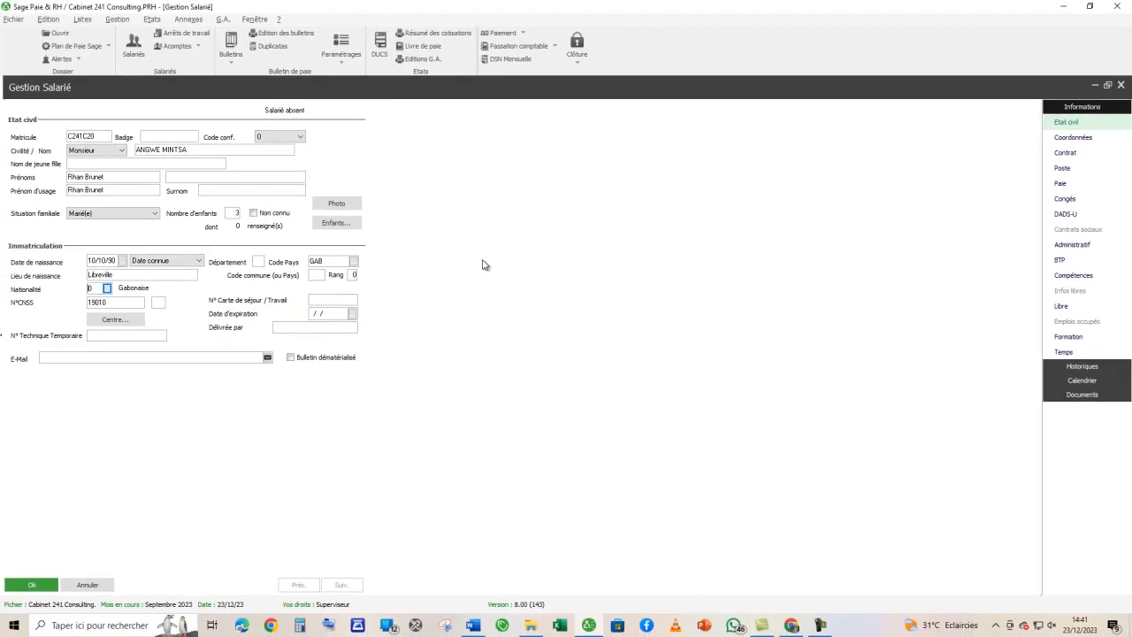
- Copy the employee's CNSS number from the Word brief into the record's N°CNSS, replacing the prefilled value
click(122, 301)
key(alt+Tab)
scroll(482, 389, down, 5)
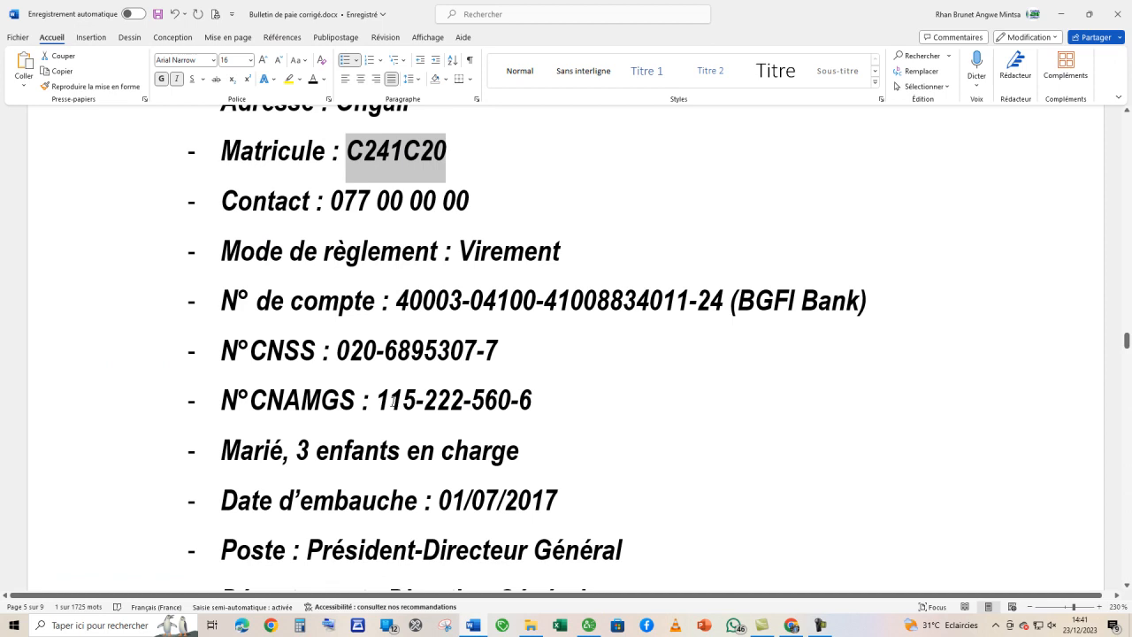
drag(337, 348, 484, 343)
key(ctrl+c)
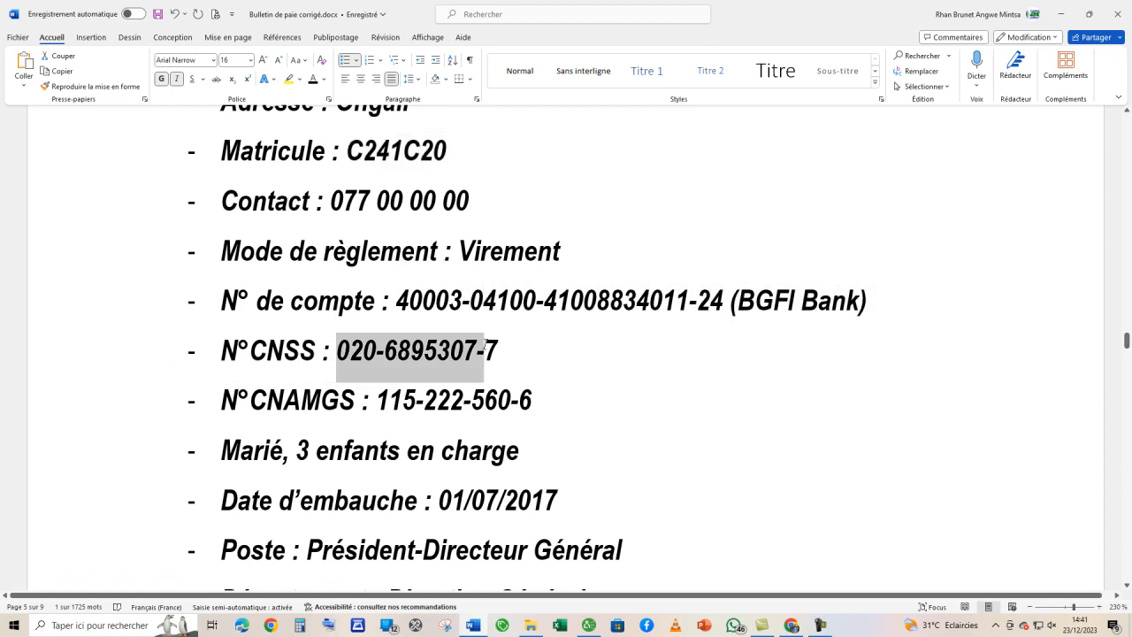
key(alt+Tab)
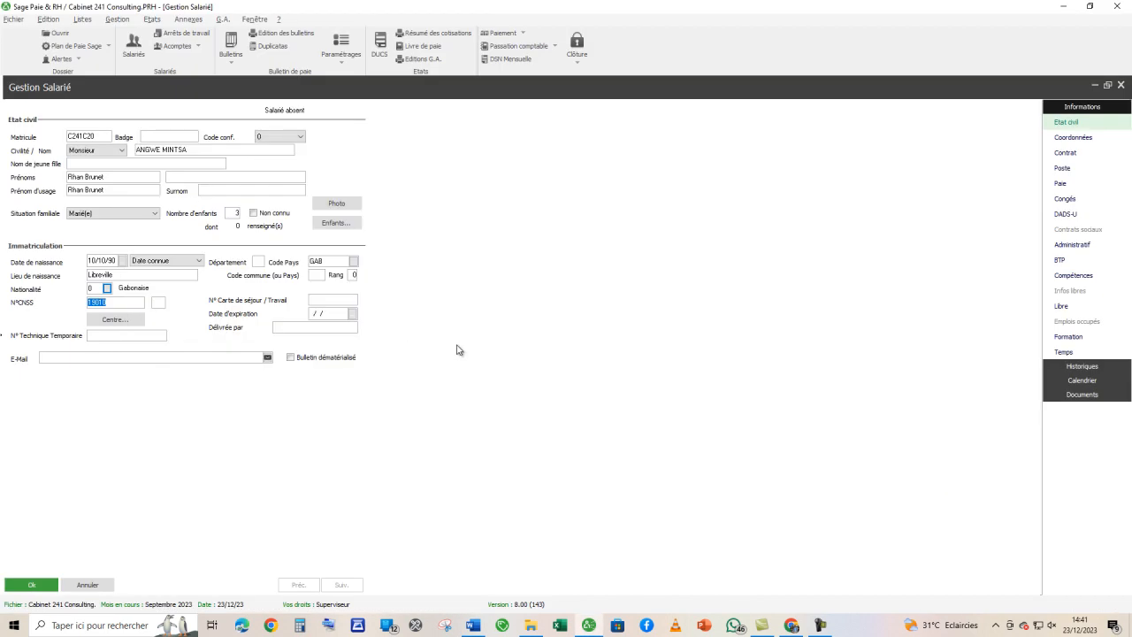
key(ctrl+v)
key(Tab)
- Open the employee's contact details and enter the address given in the Word brief
click(1086, 142)
key(alt+Tab)
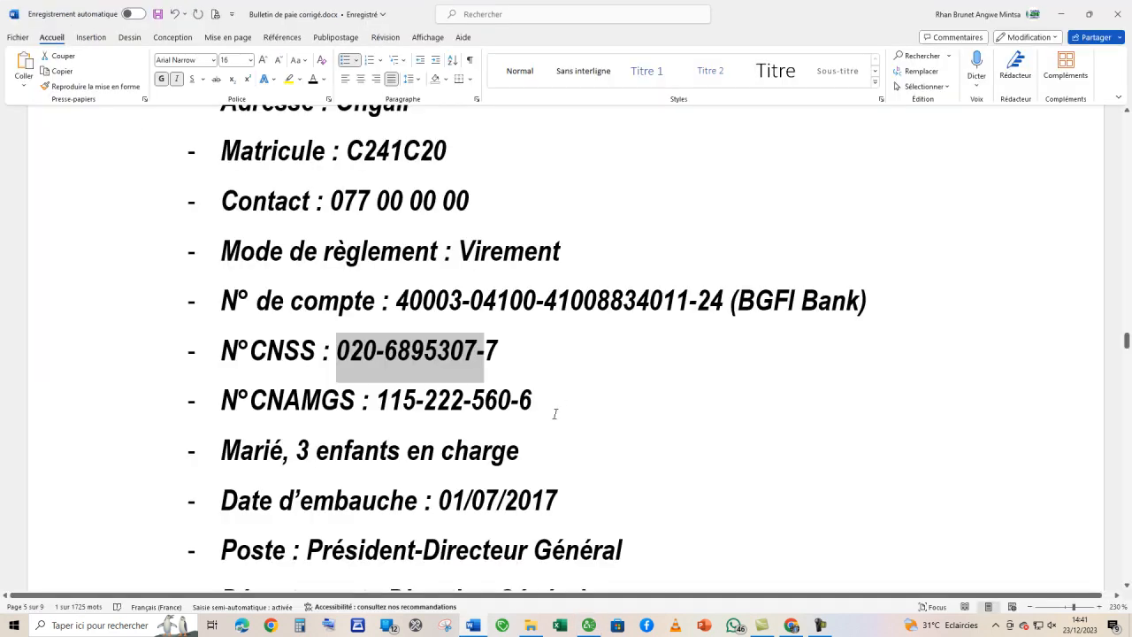
scroll(551, 415, up, 4)
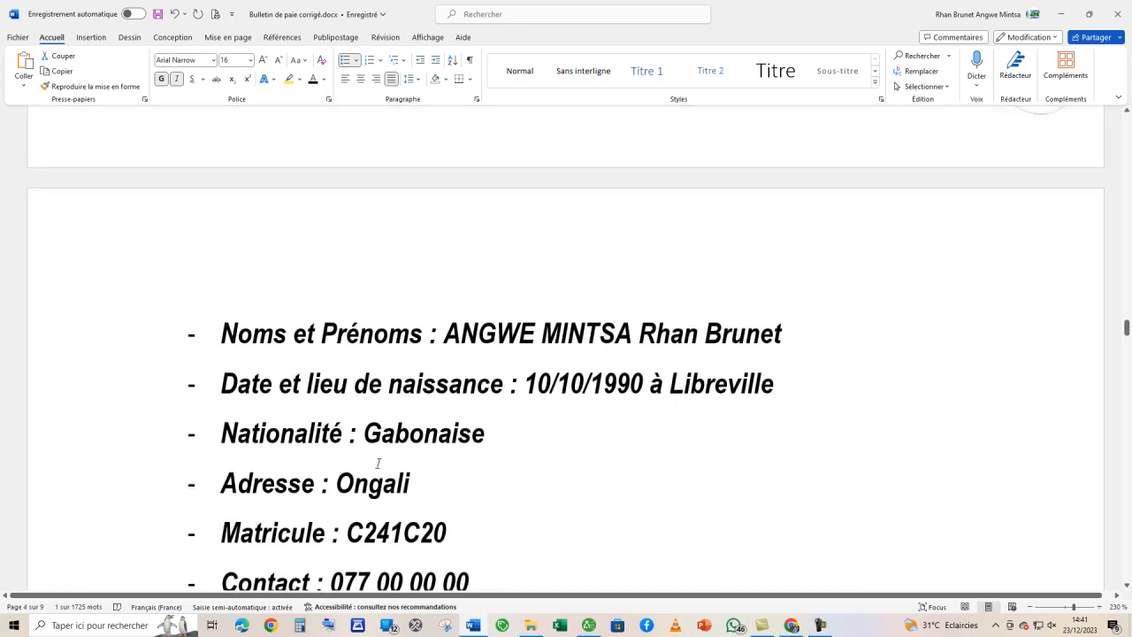
key(alt+Tab)
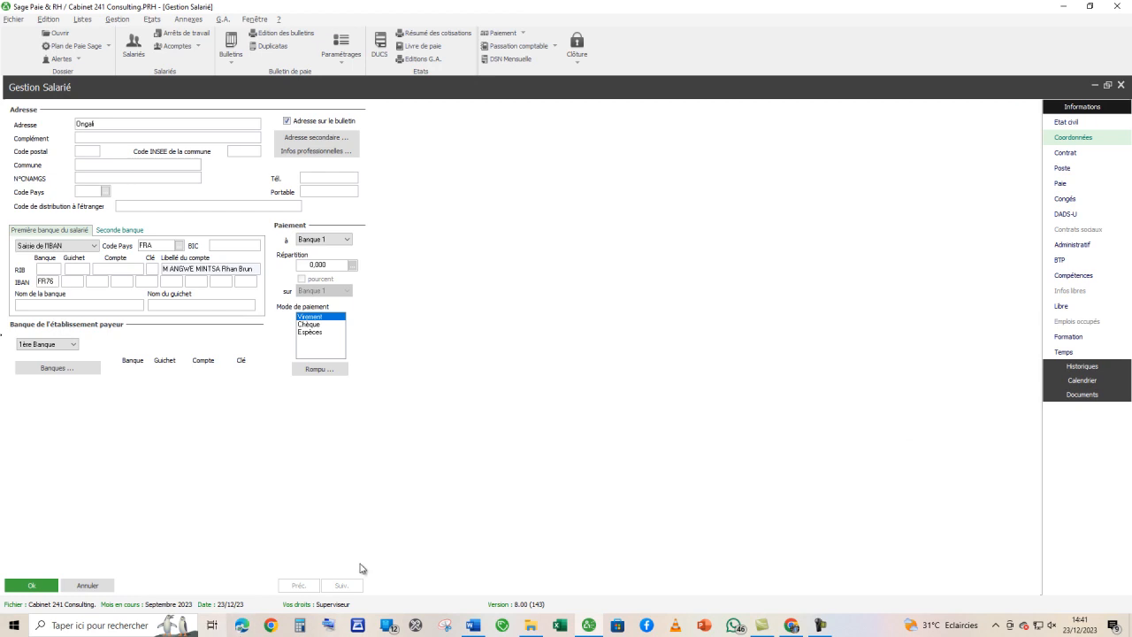
- Copy the employee's CNAMGS number from the Word brief into the contact details and set the address country code to GAB
key(alt+Tab)
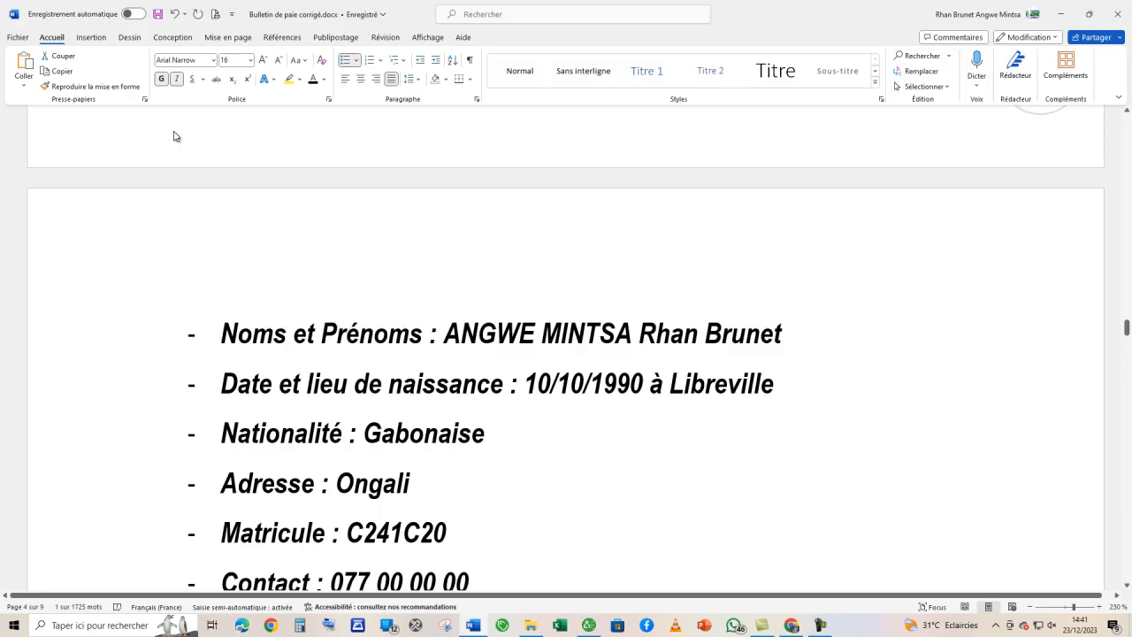
scroll(389, 451, down, 4)
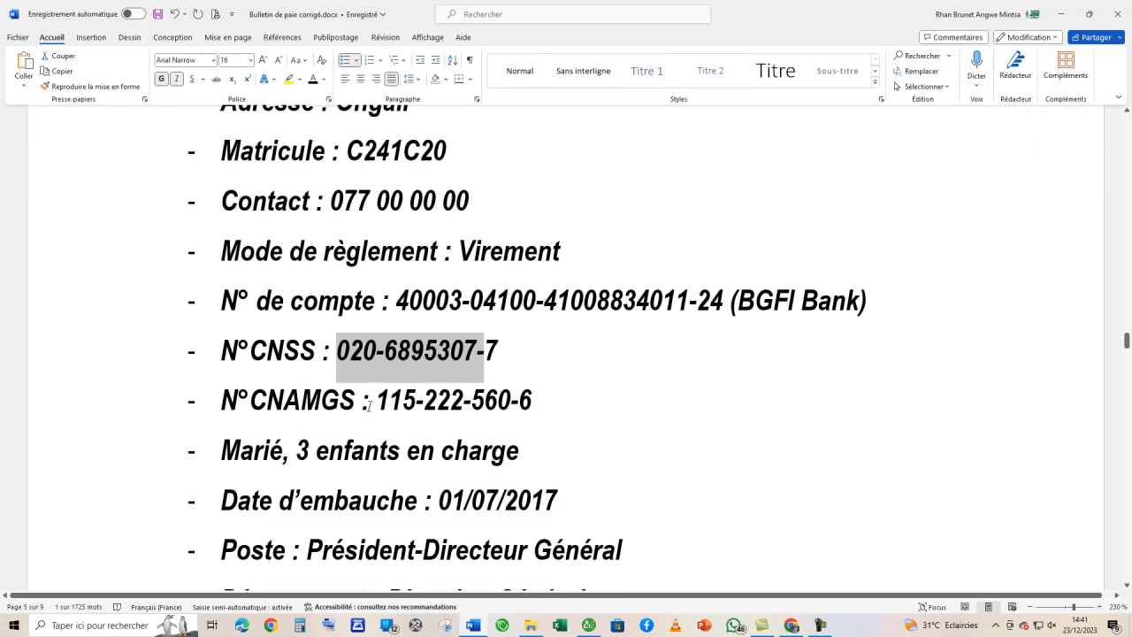
drag(379, 405, 533, 403)
key(ctrl+c)
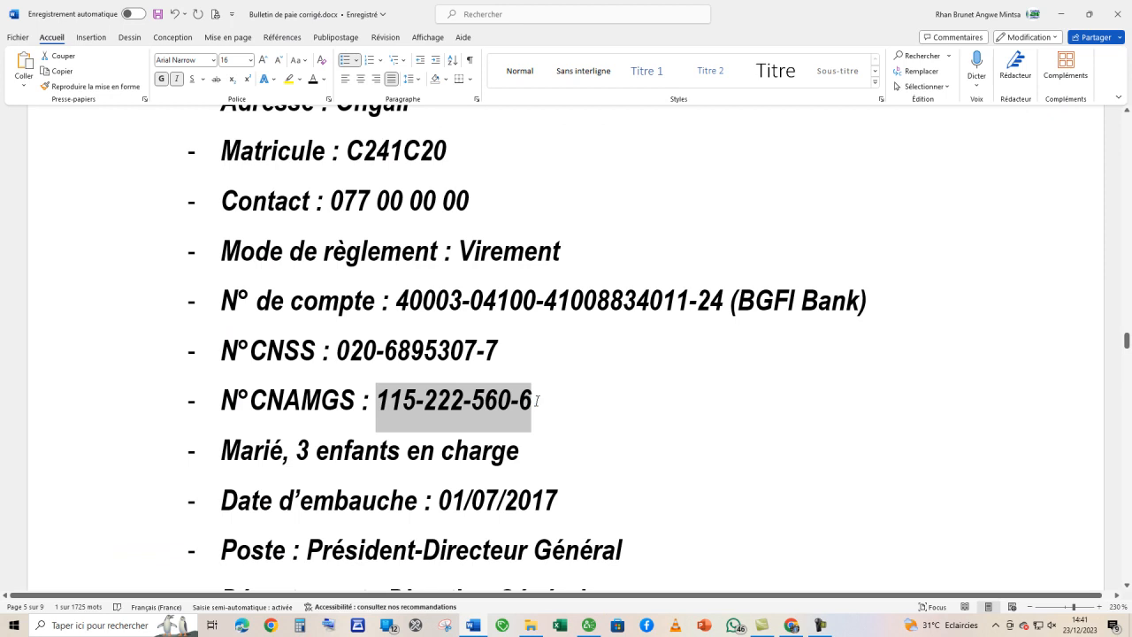
key(alt+Tab)
key(ctrl+v)
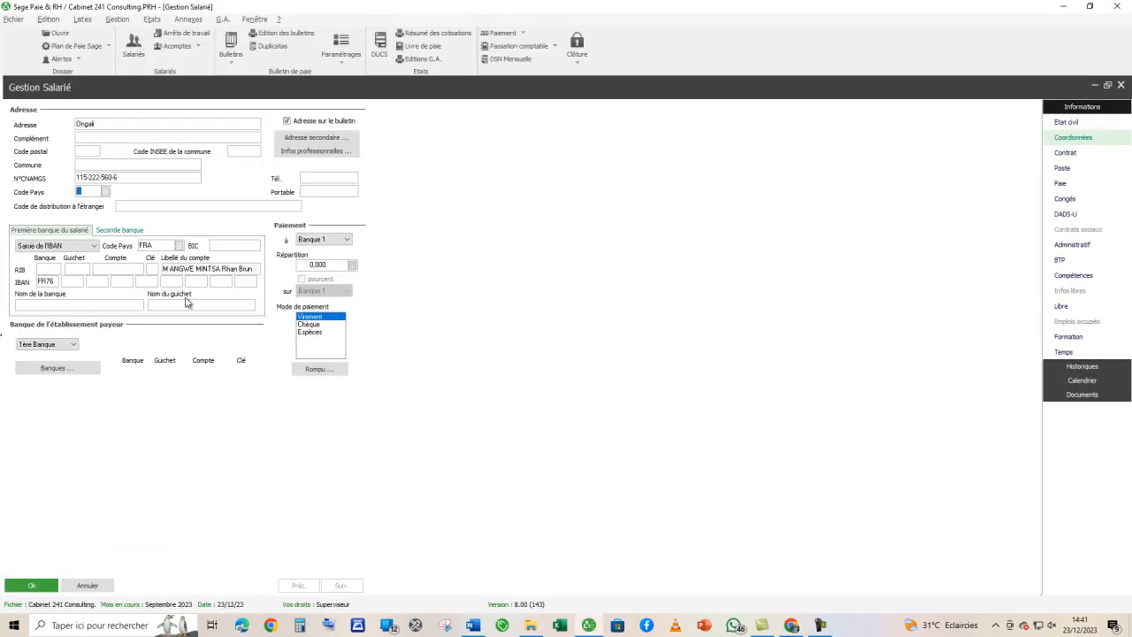
text(GAB)
- Copy the employee's contact phone number from the Word brief into Portable
key(alt+Tab)
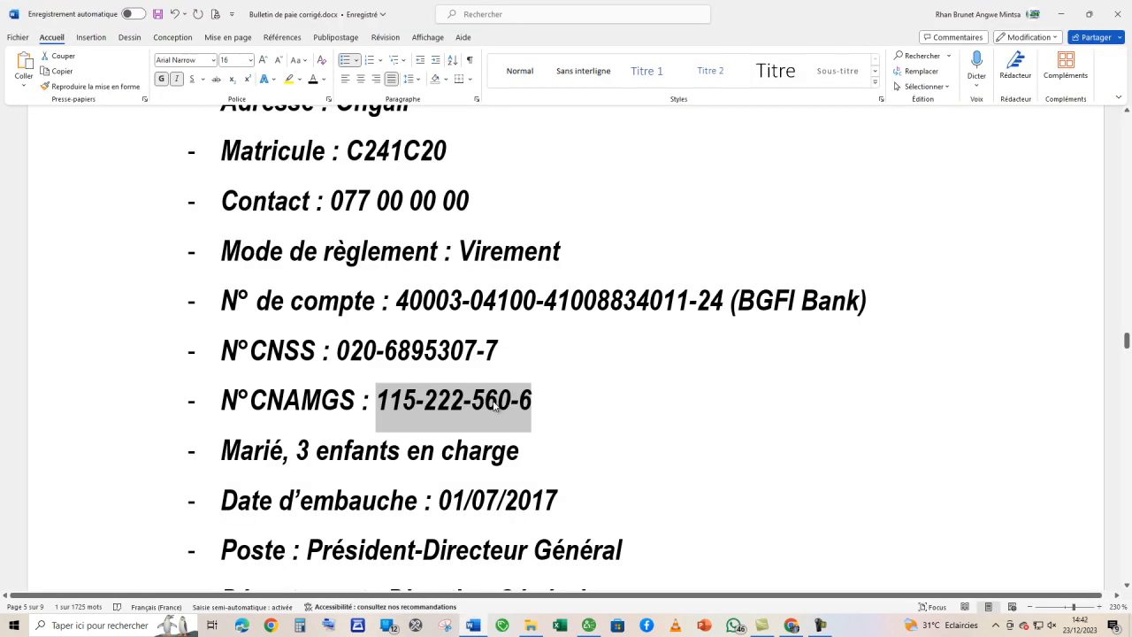
scroll(495, 403, up, 1)
drag(489, 273, 336, 274)
key(ctrl+c)
key(alt+Tab)
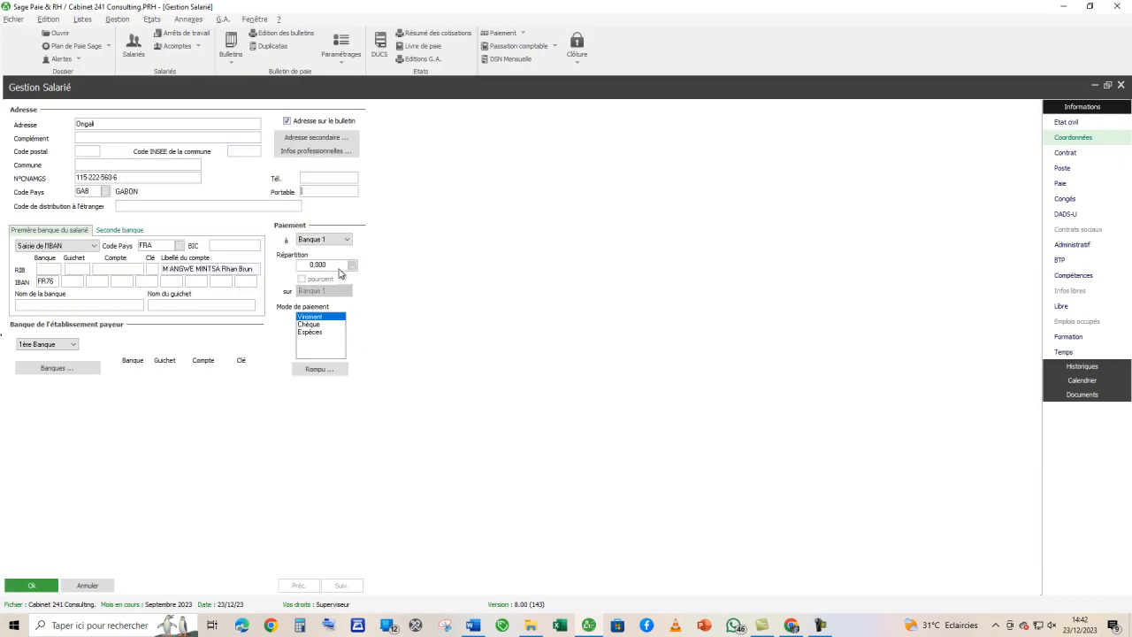
click(306, 194)
key(ctrl+v)
- Check the payment method in the Word brief, set the first bank's country code to GAB and leave the BIC code empty
key(alt+Tab)
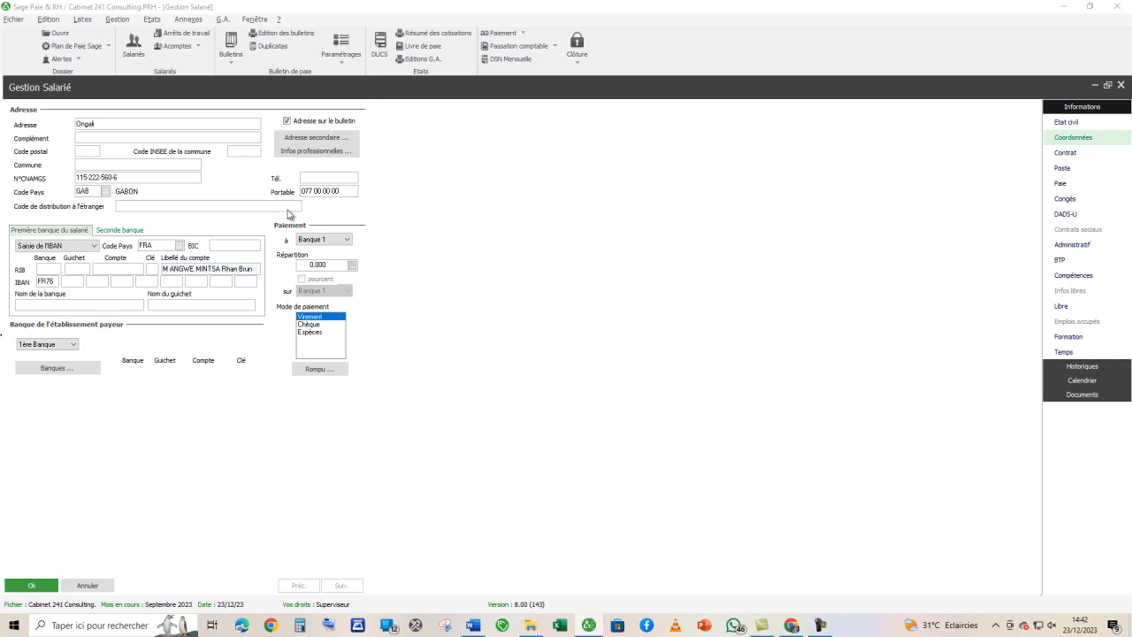
key(alt+Tab)
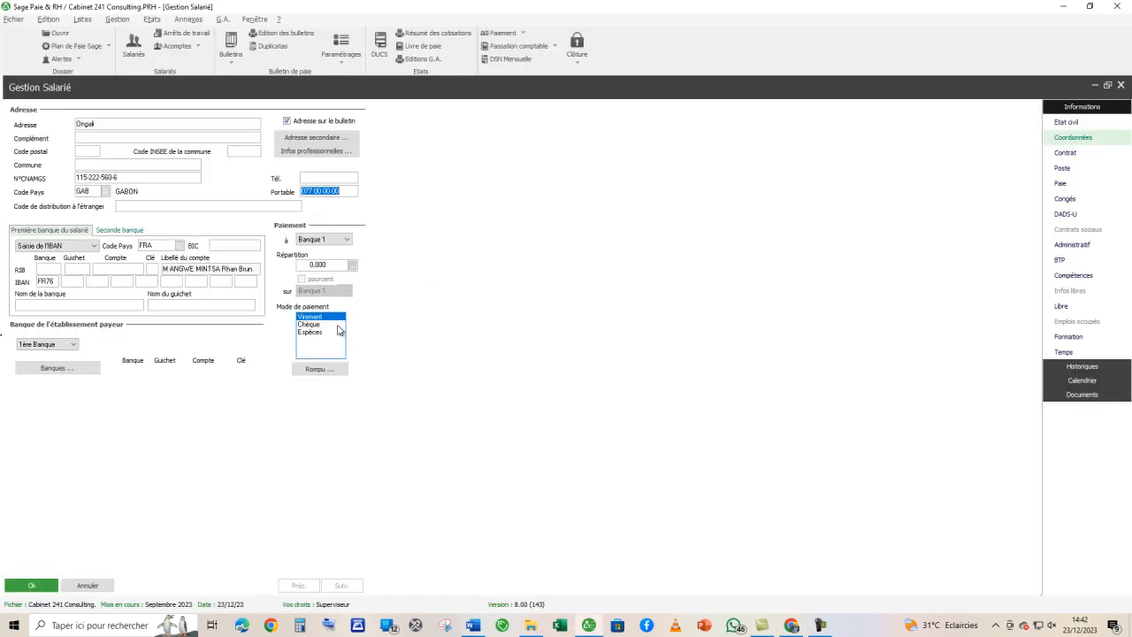
key(alt+Tab)
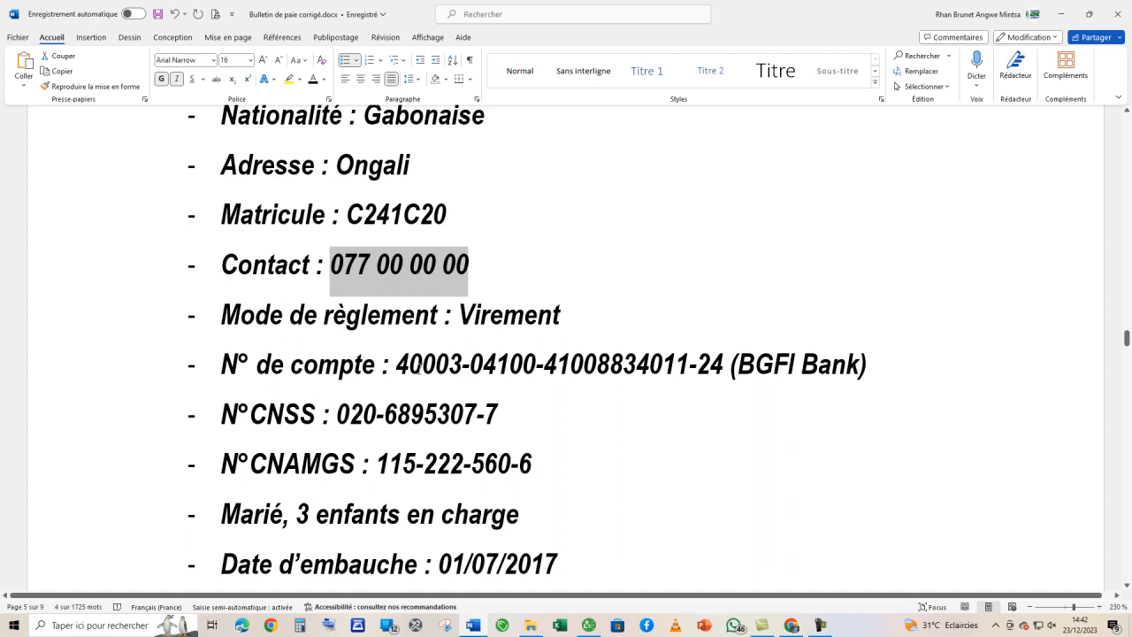
key(alt+Tab)
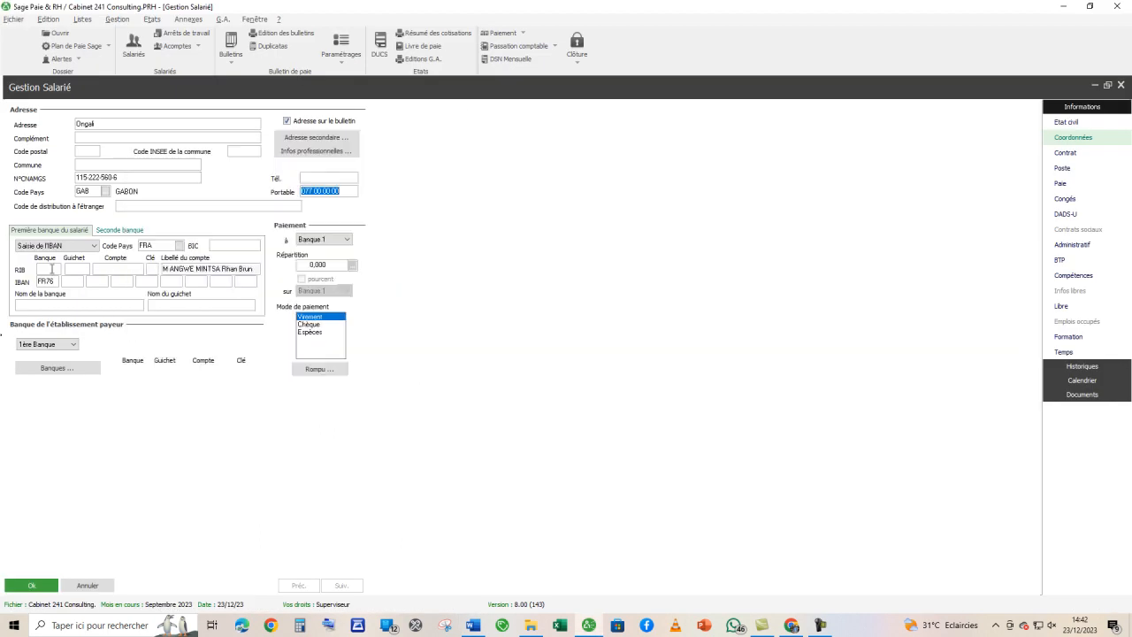
double_click(170, 245)
text(GAB)
click(49, 269)
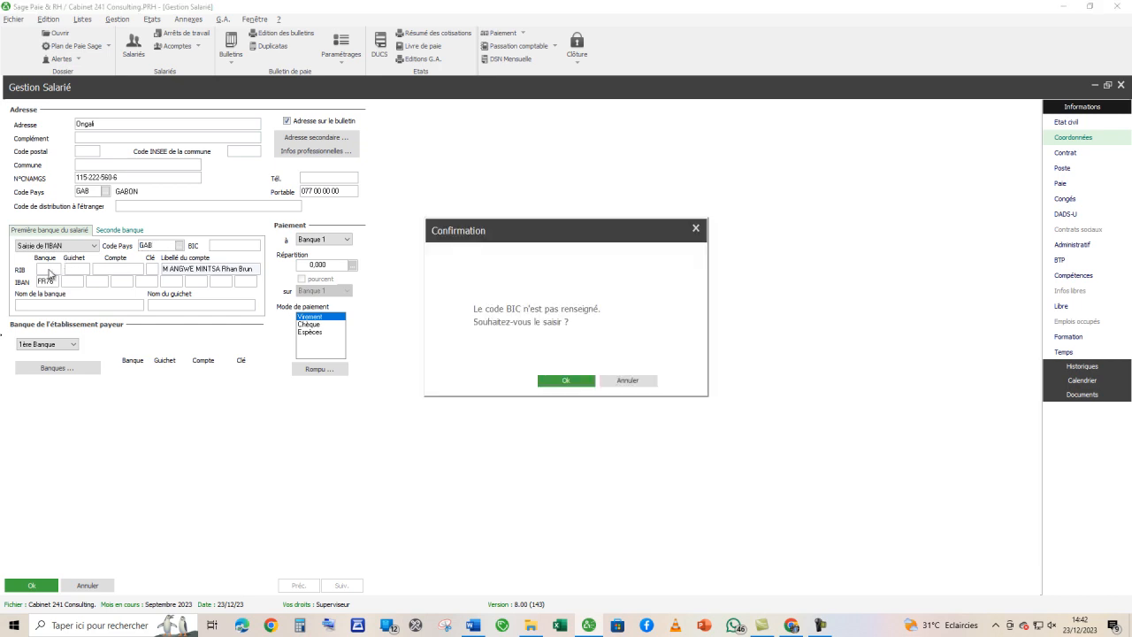
click(576, 386)
click(210, 306)
click(627, 380)
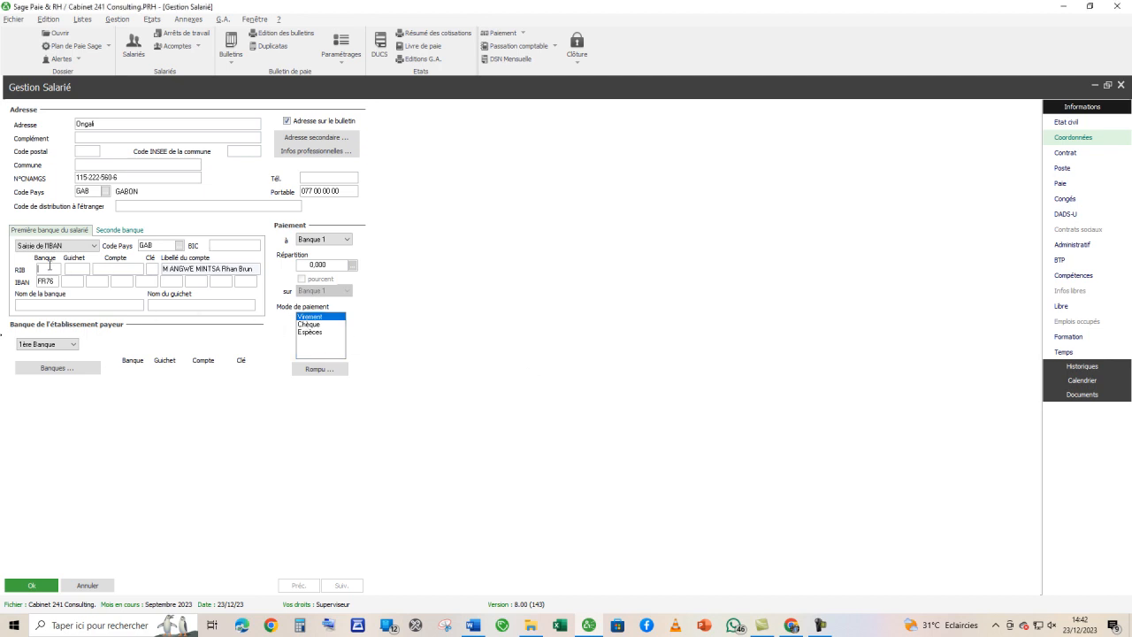
- Copy the bank code and branch code of the employee's account from the Word brief into the RIB's Banque and Guichet
key(alt+Tab)
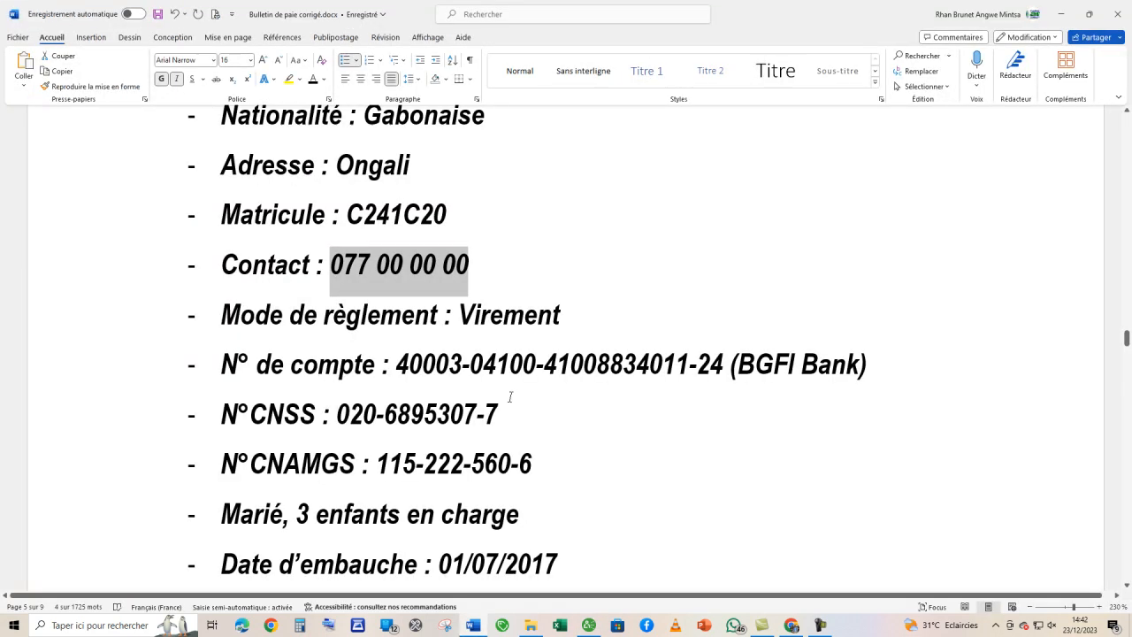
drag(463, 367, 397, 365)
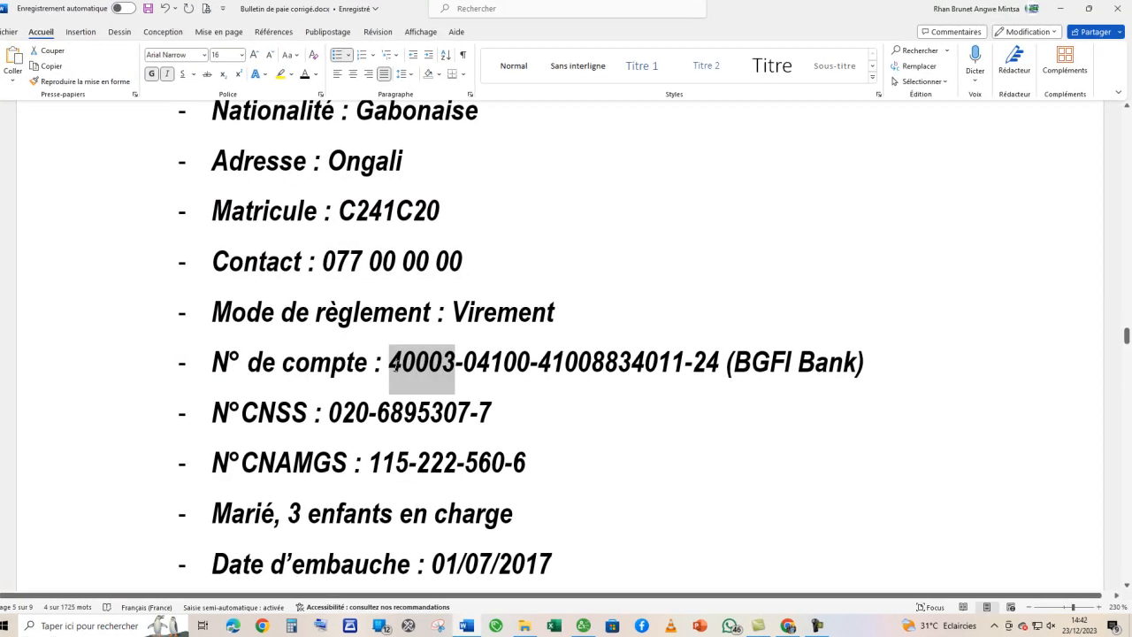
key(alt+Tab)
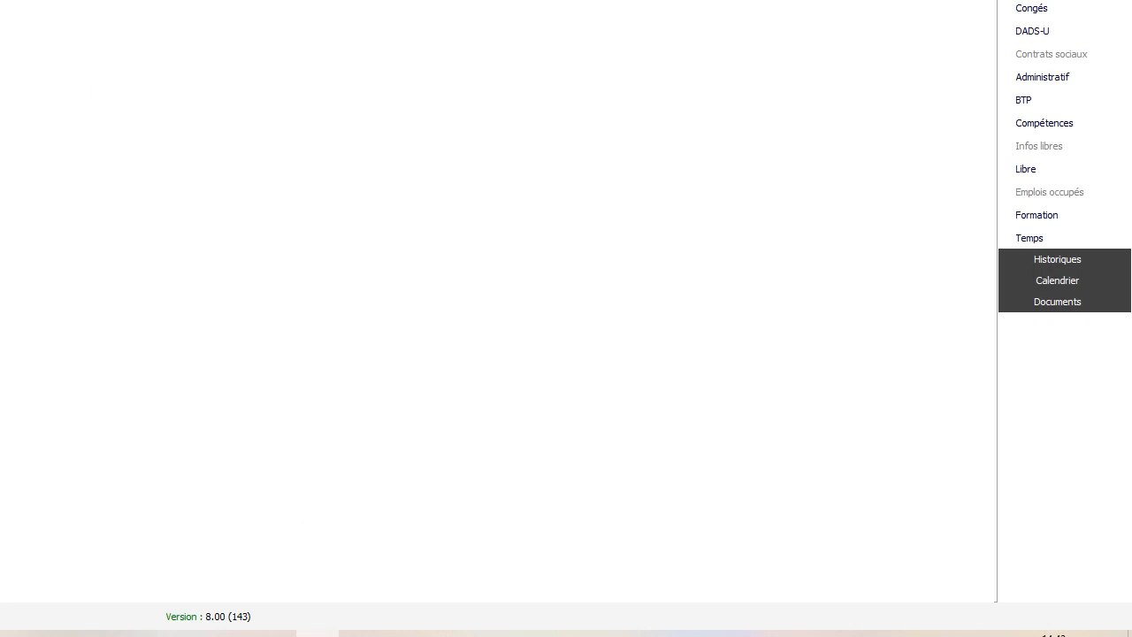
key(alt+Tab)
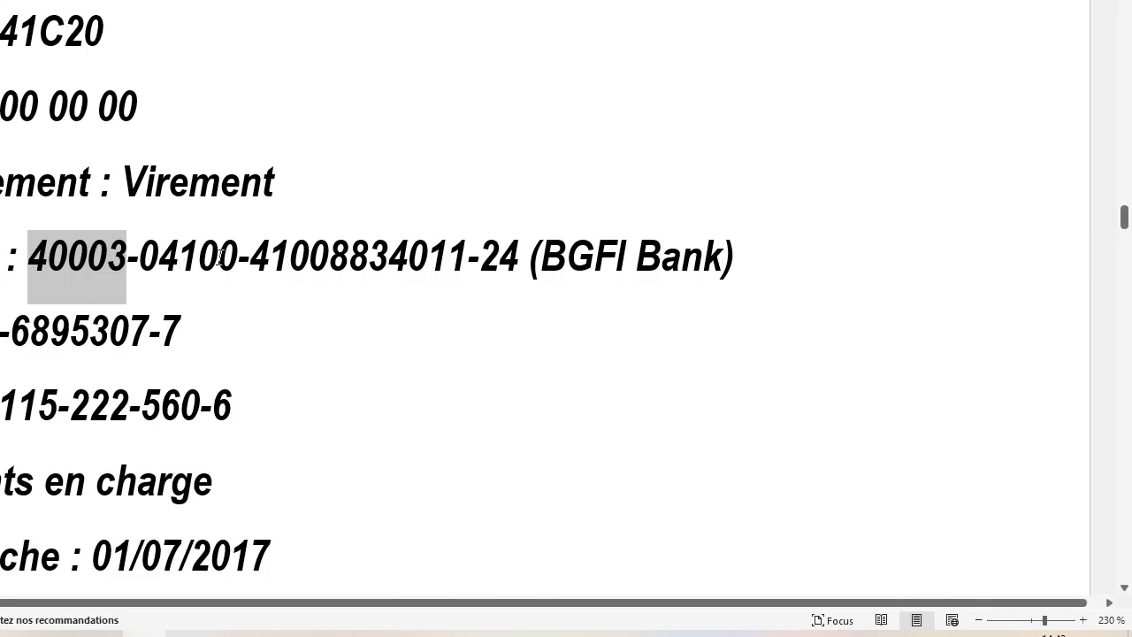
drag(236, 256, 143, 253)
key(ctrl+c)
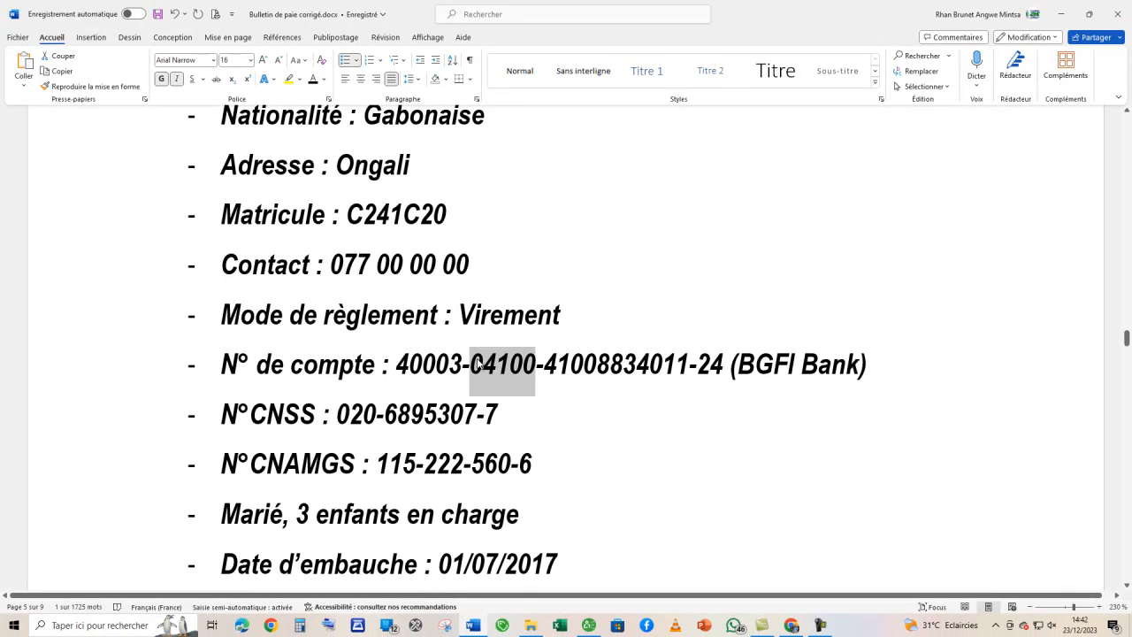
key(alt+Tab)
key(ctrl+v)
key(Tab)
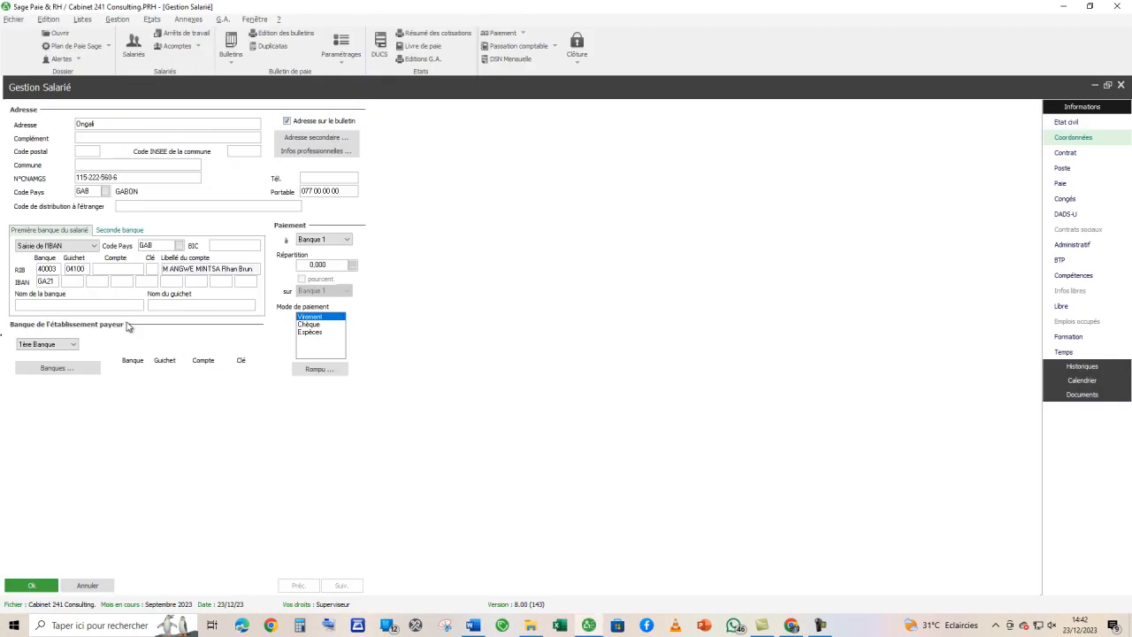
- Fill in the RIB's account number and key from the Word brief and check the key against the brief
key(alt+Tab)
click(545, 363)
drag(544, 364, 690, 368)
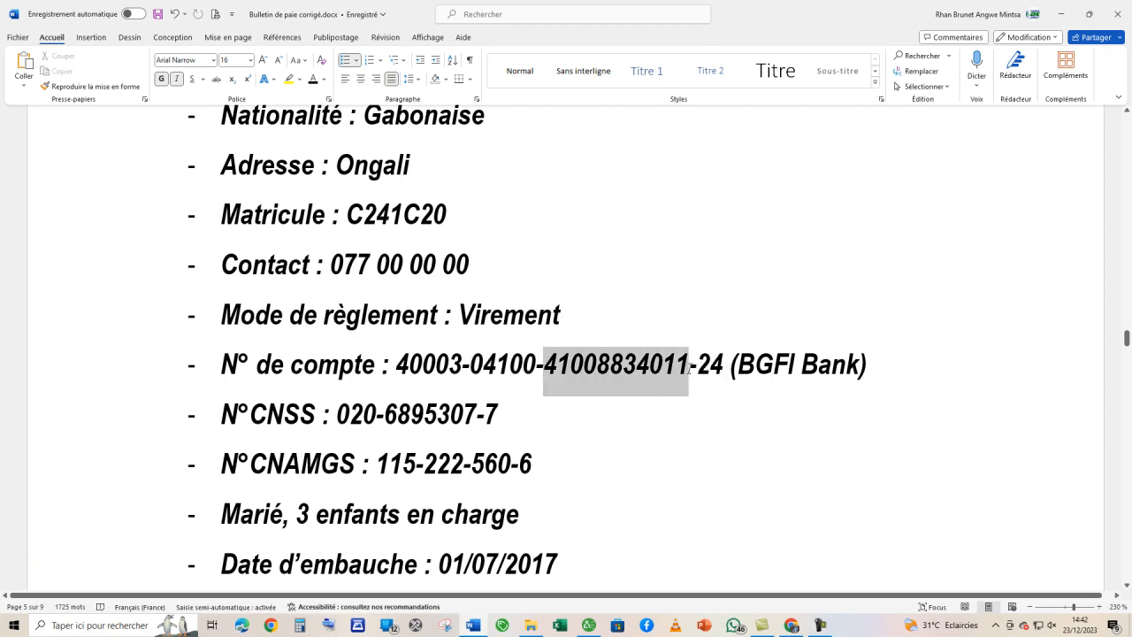
key(ctrl+c)
key(alt+Tab)
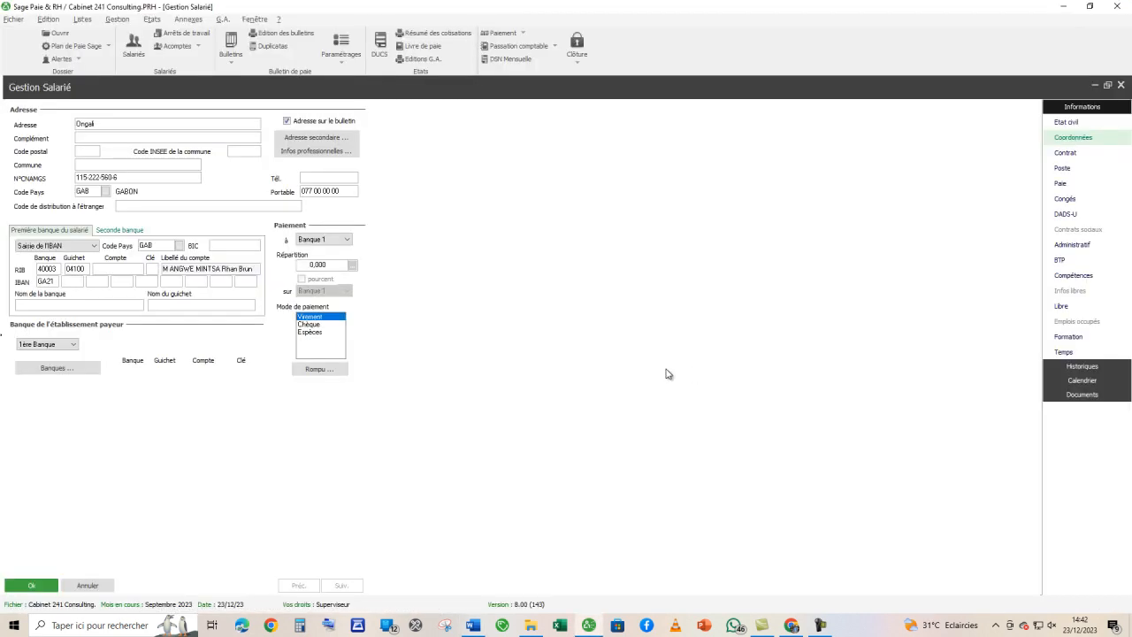
key(ctrl+v)
click(152, 269)
text(24)
key(alt+Tab)
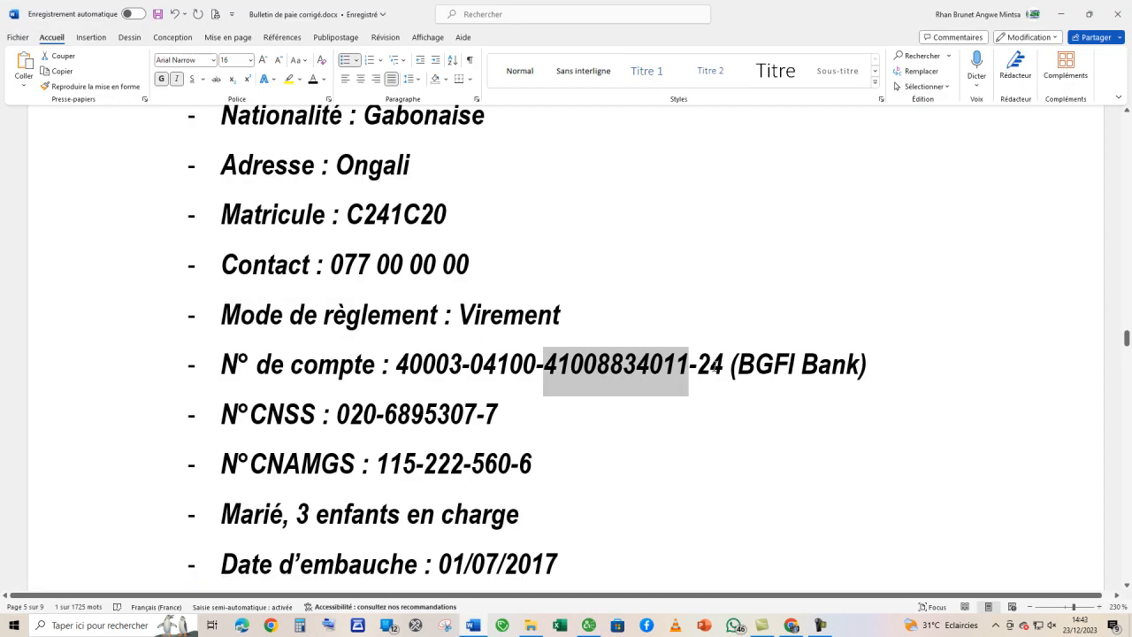
click(710, 378)
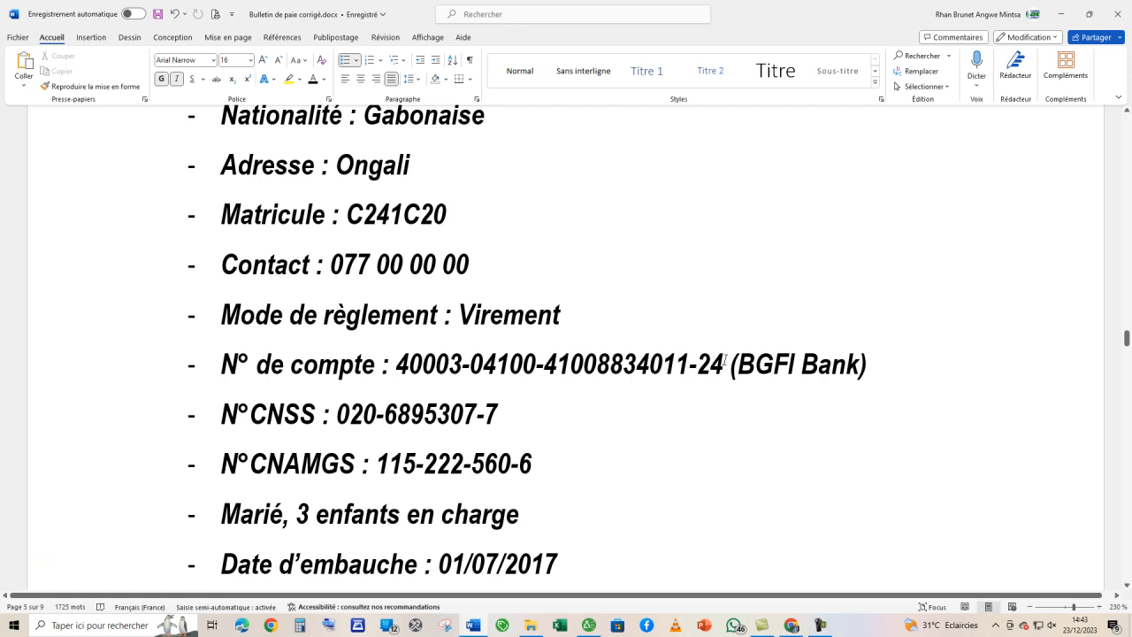
key(alt+Tab)
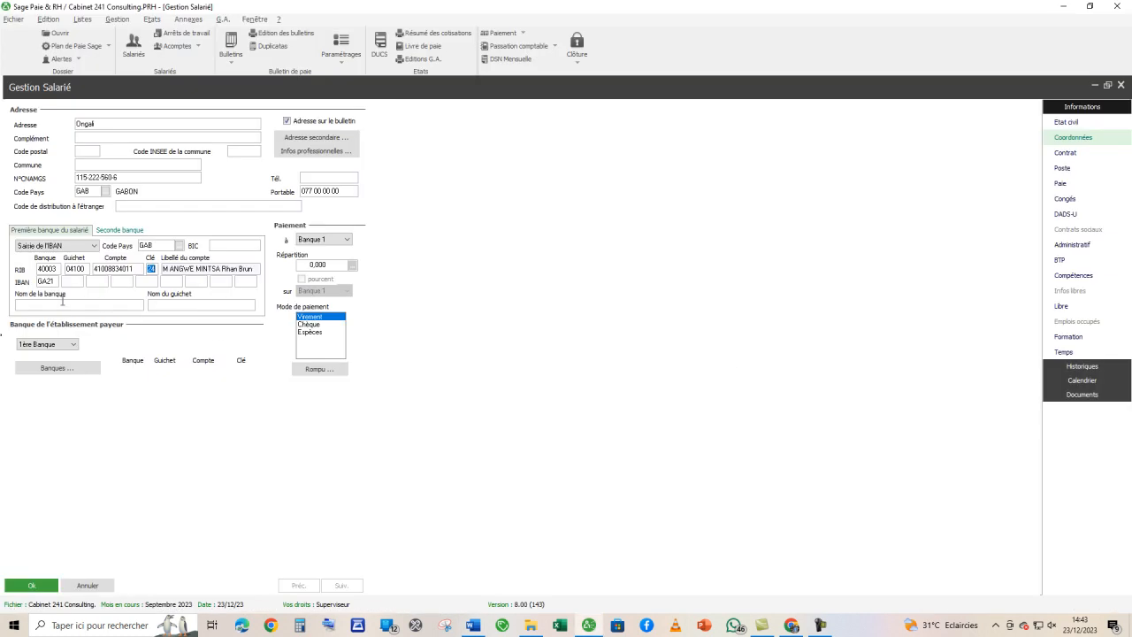
- Enter BGFI Bank, as given in the Word brief, as the name of the employee's first bank
key(alt+Tab)
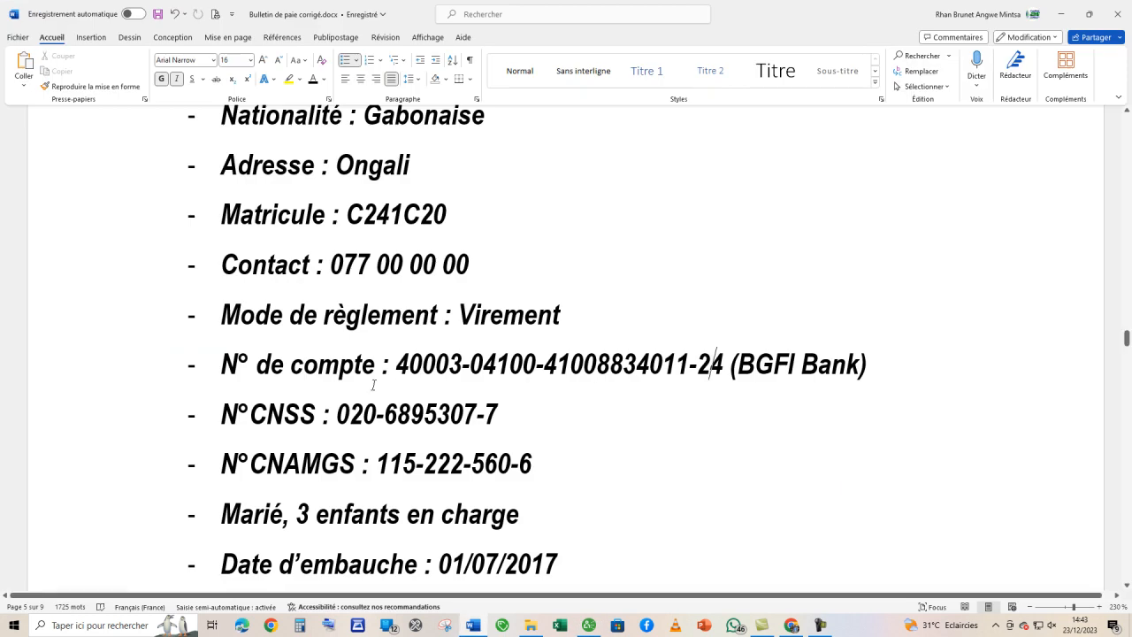
key(alt+Tab)
text(BGFI Bank)
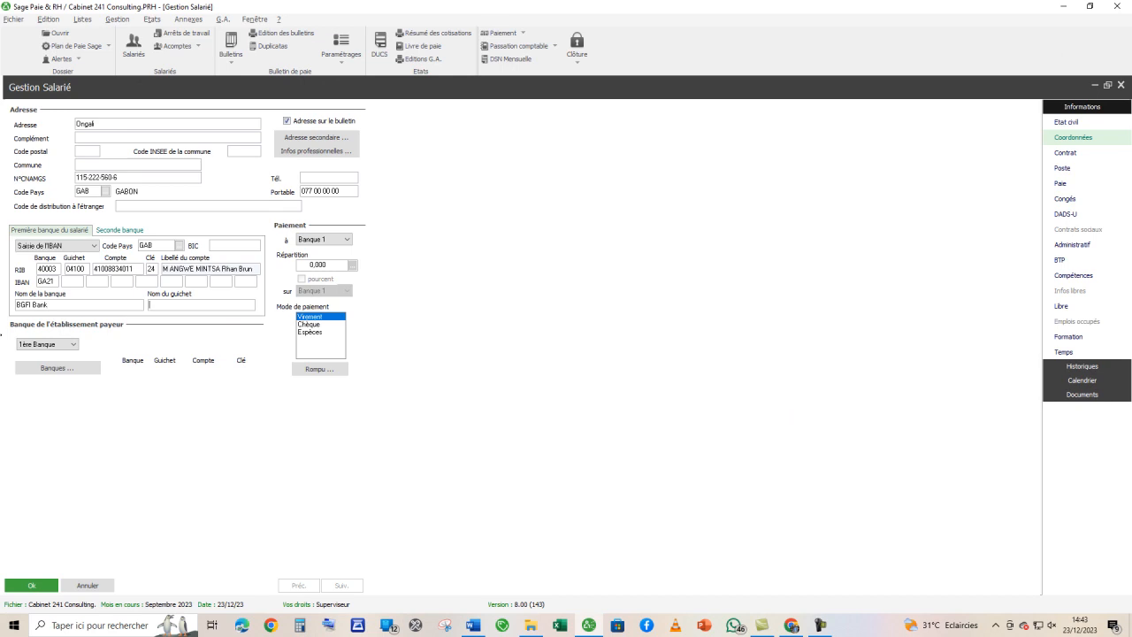
- Open the contract details, set the start date to 01/07/17 from the Word brief and apply it to the five preselected entry dates
click(1064, 152)
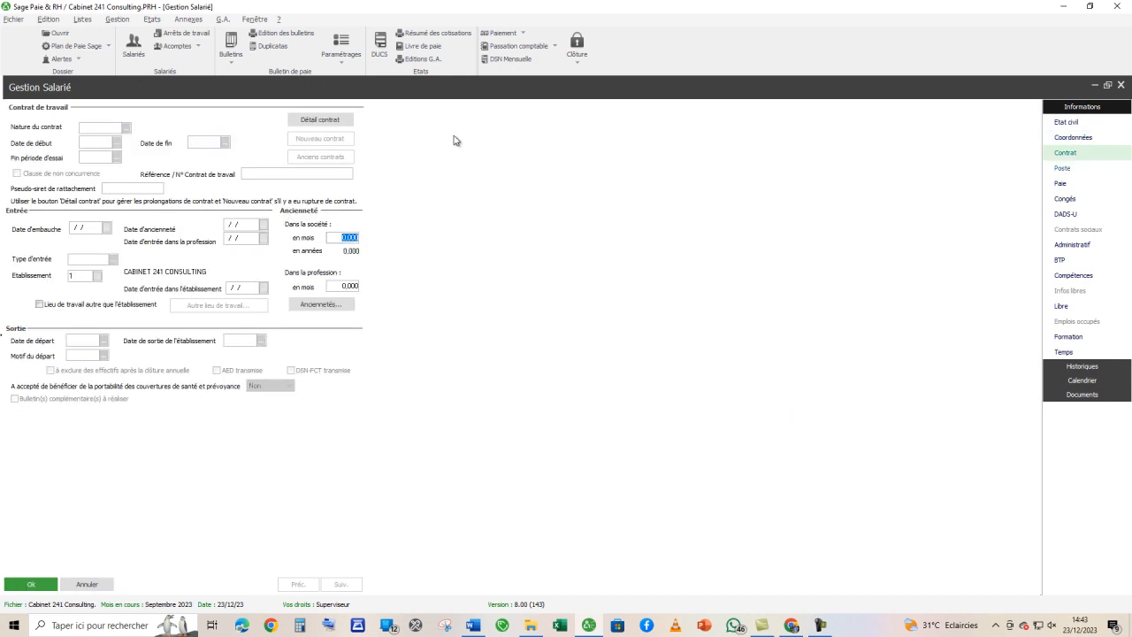
click(306, 121)
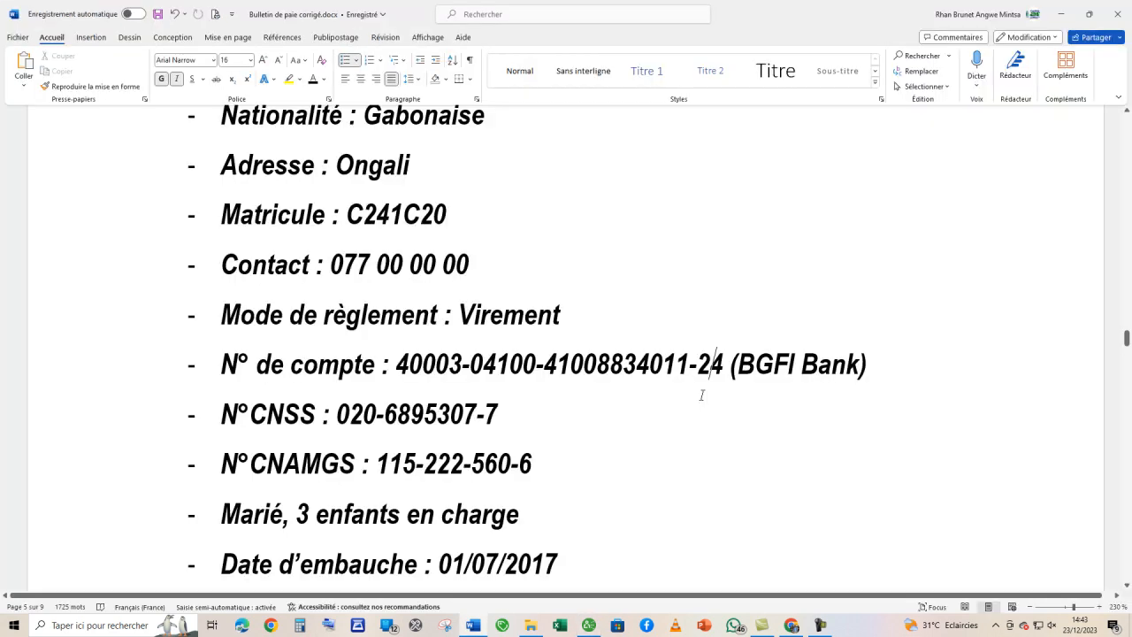
scroll(701, 395, down, 4)
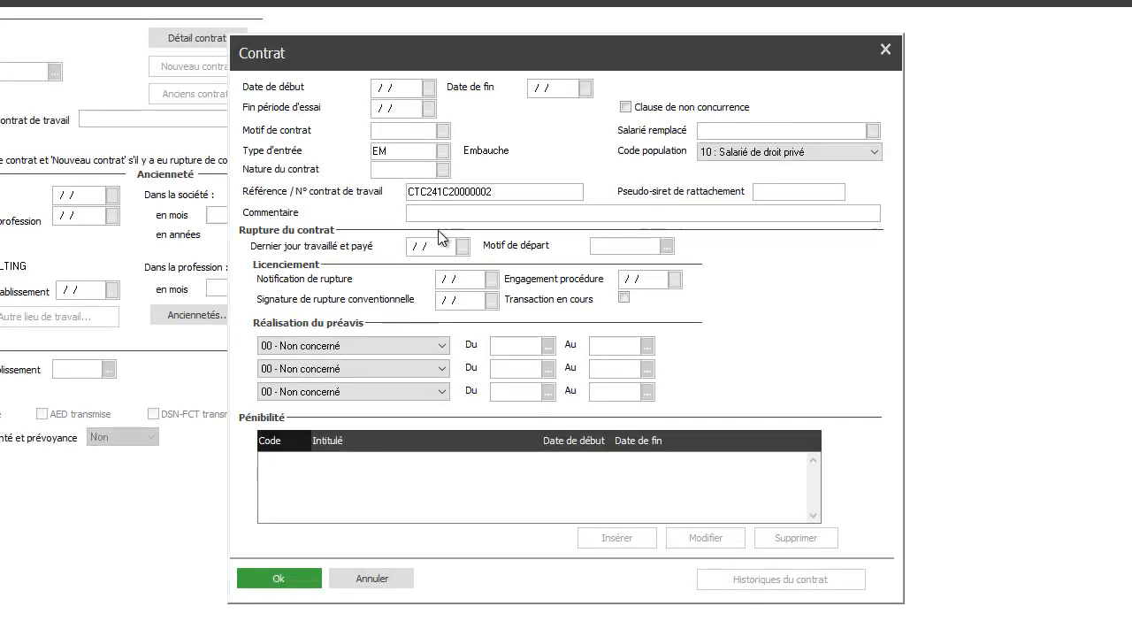
text(01/07/17)
key(Tab)
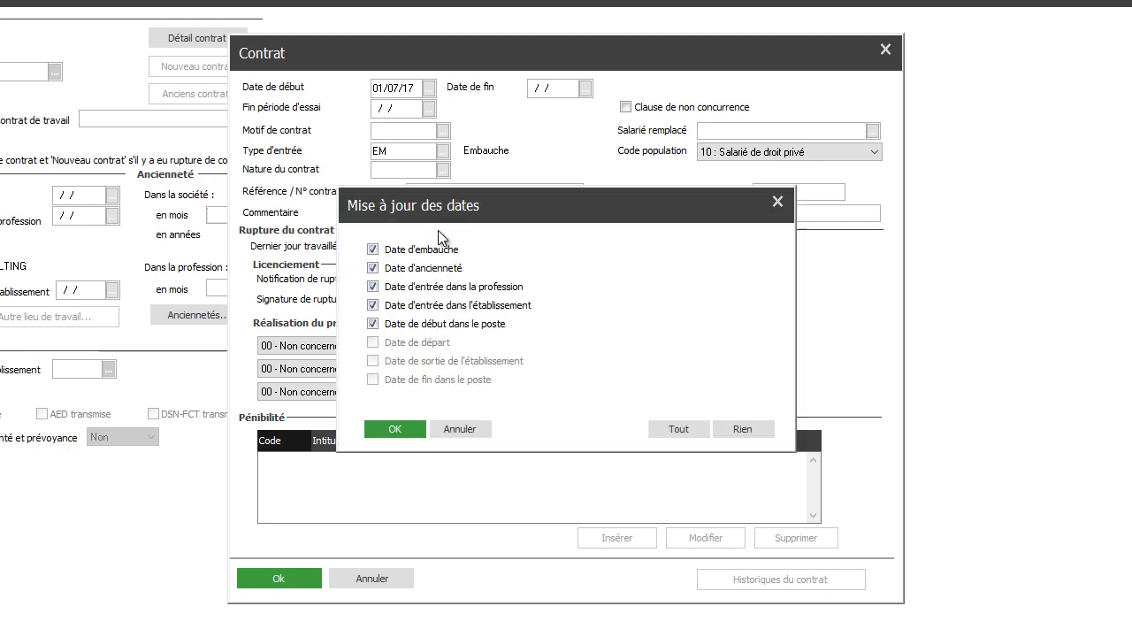
click(395, 428)
- Set the contract nature to CDI, keep the proposed contract reference and validate the contract details
click(409, 172)
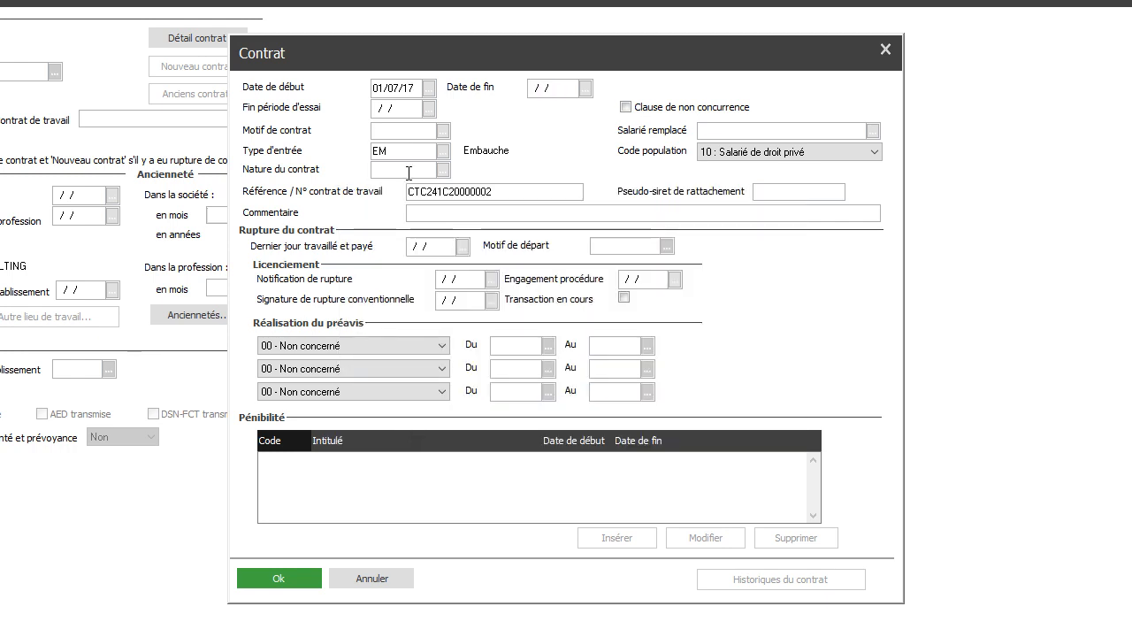
text(cdi)
key(Tab)
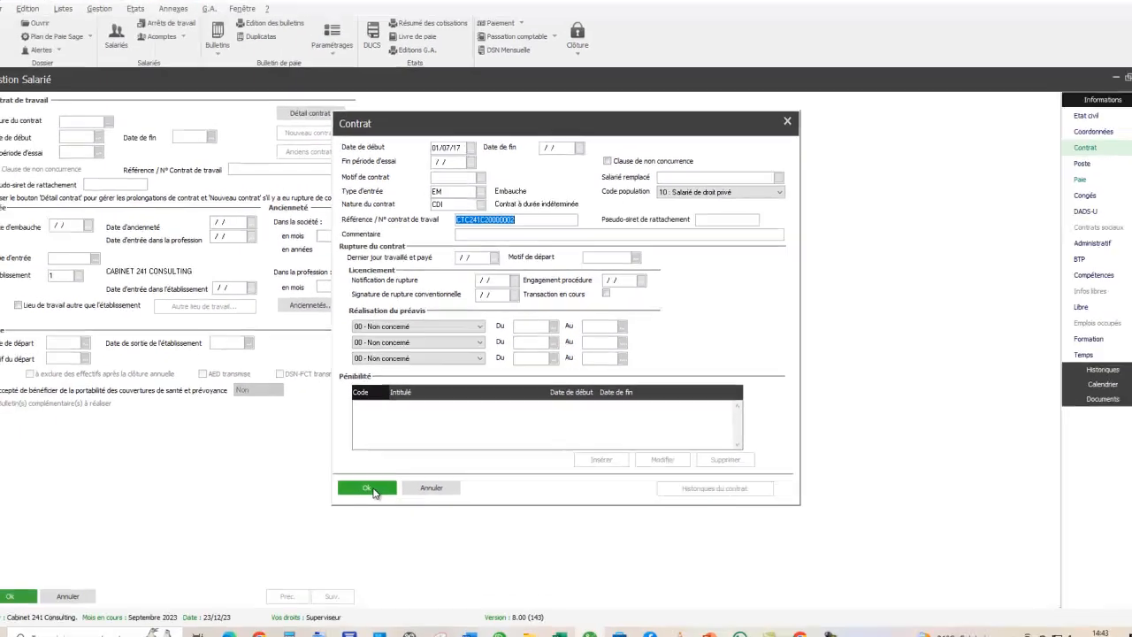
click(300, 569)
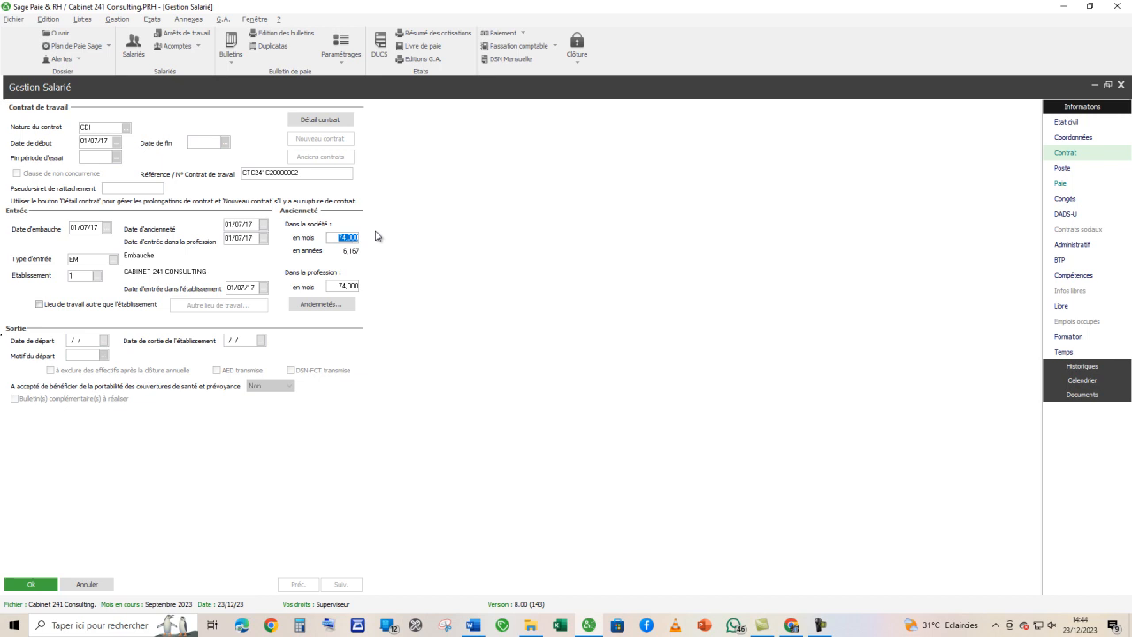
- Create a poste with code 02 for the employee, titled Président-Directeur Général as given in the Word brief
click(1057, 172)
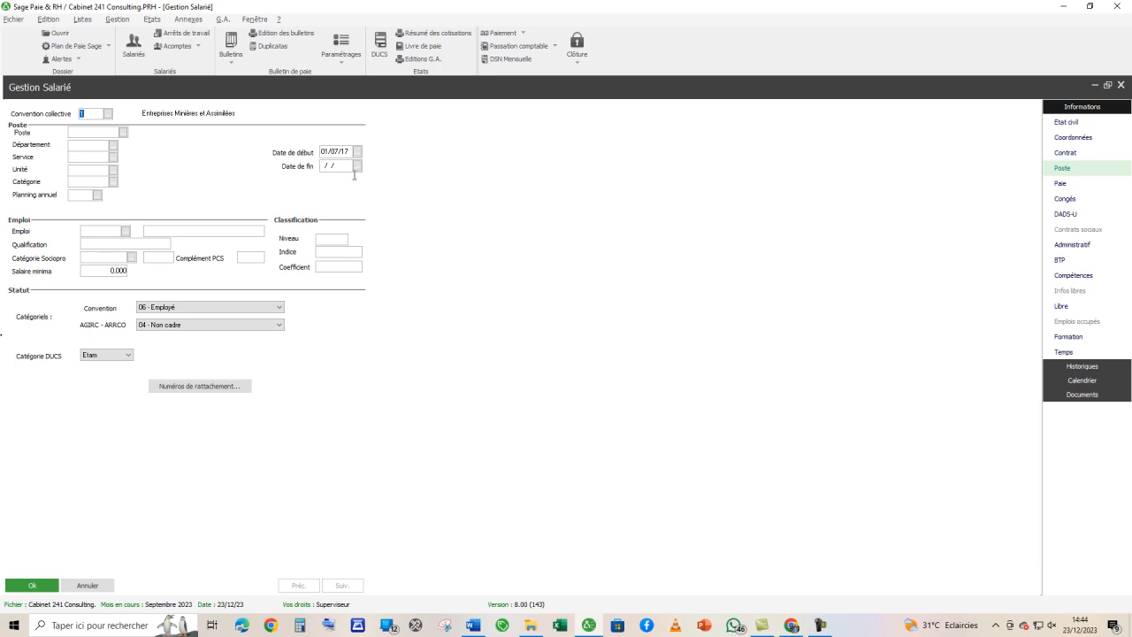
click(123, 132)
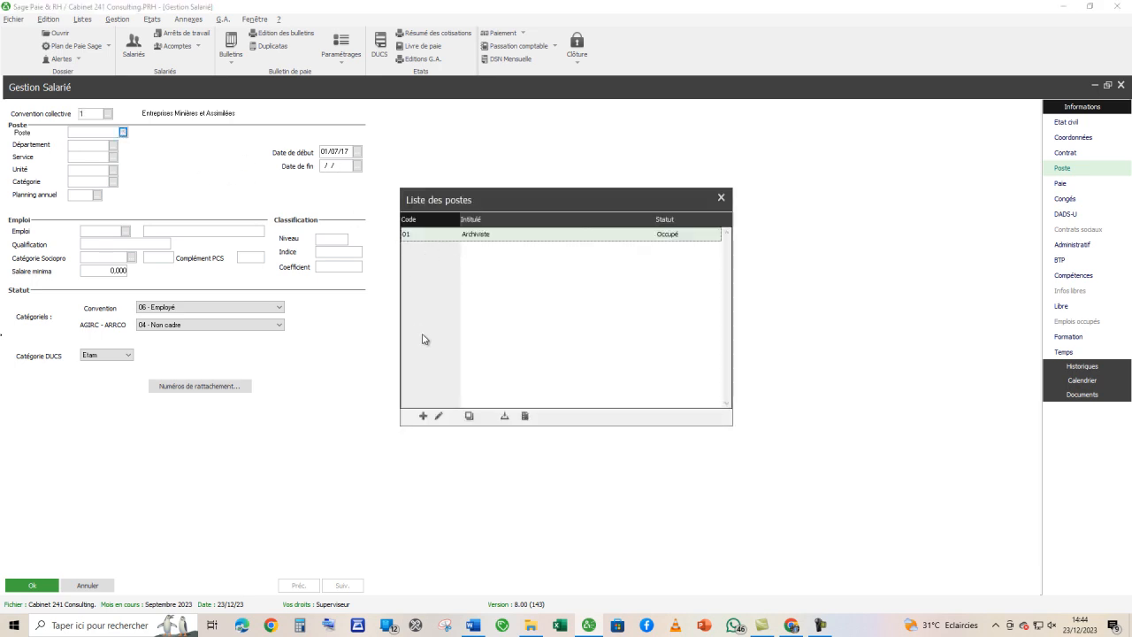
click(427, 415)
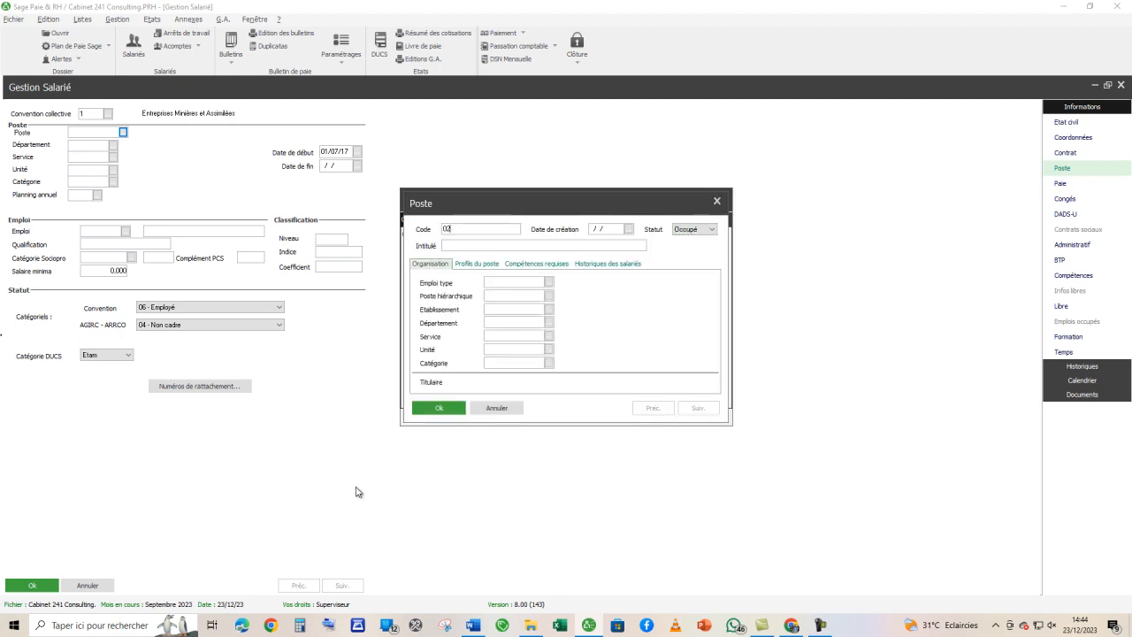
key(alt+Tab)
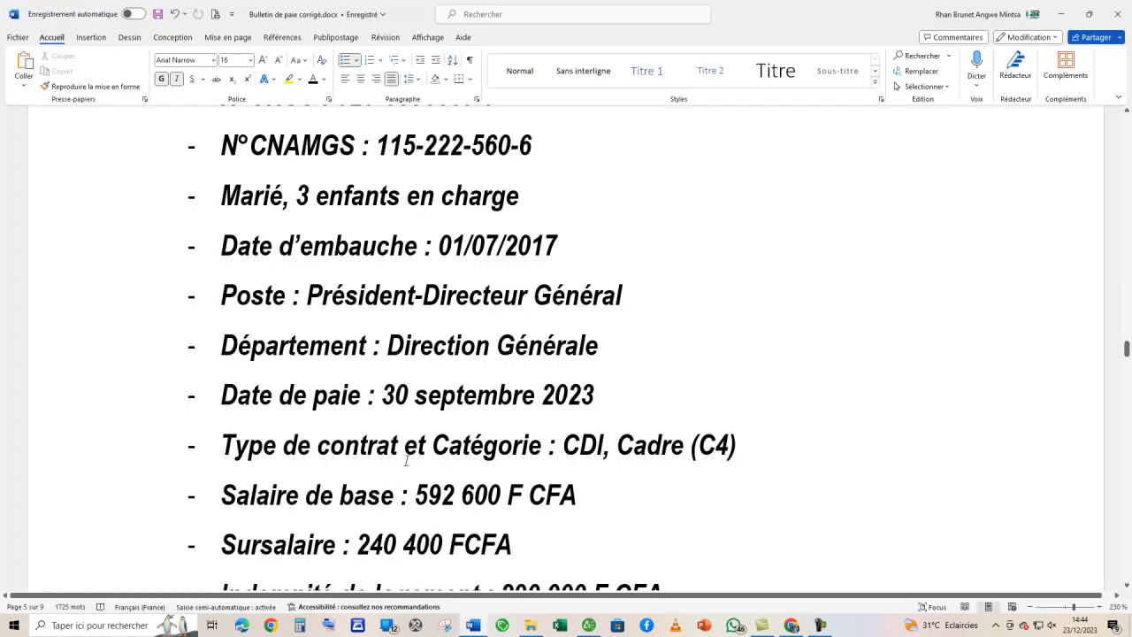
drag(306, 296, 622, 297)
key(ctrl+c)
key(alt+Tab)
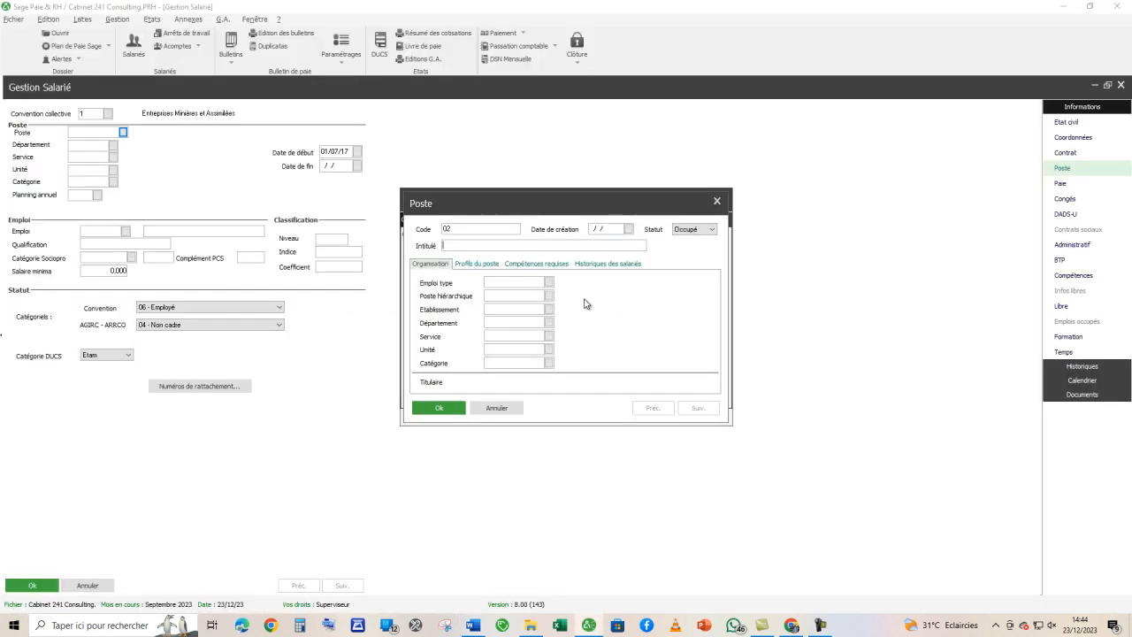
key(ctrl+v)
- Create department 02, Direction Générale, following the Word brief, and assign it to the new poste
click(549, 323)
key(alt+Tab)
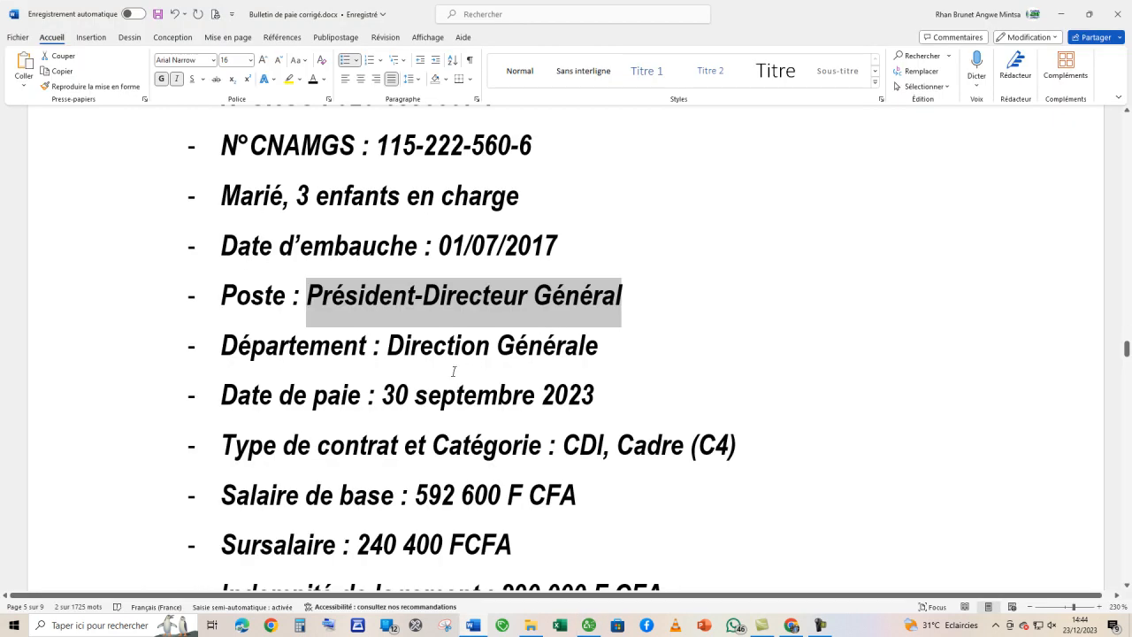
key(alt+Tab)
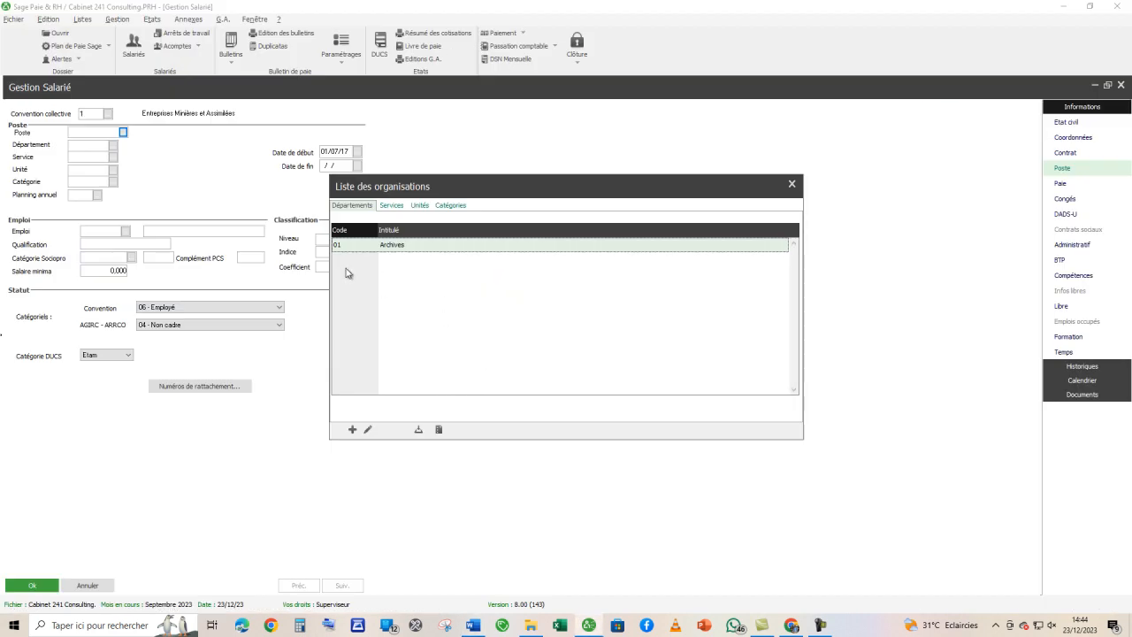
click(352, 429)
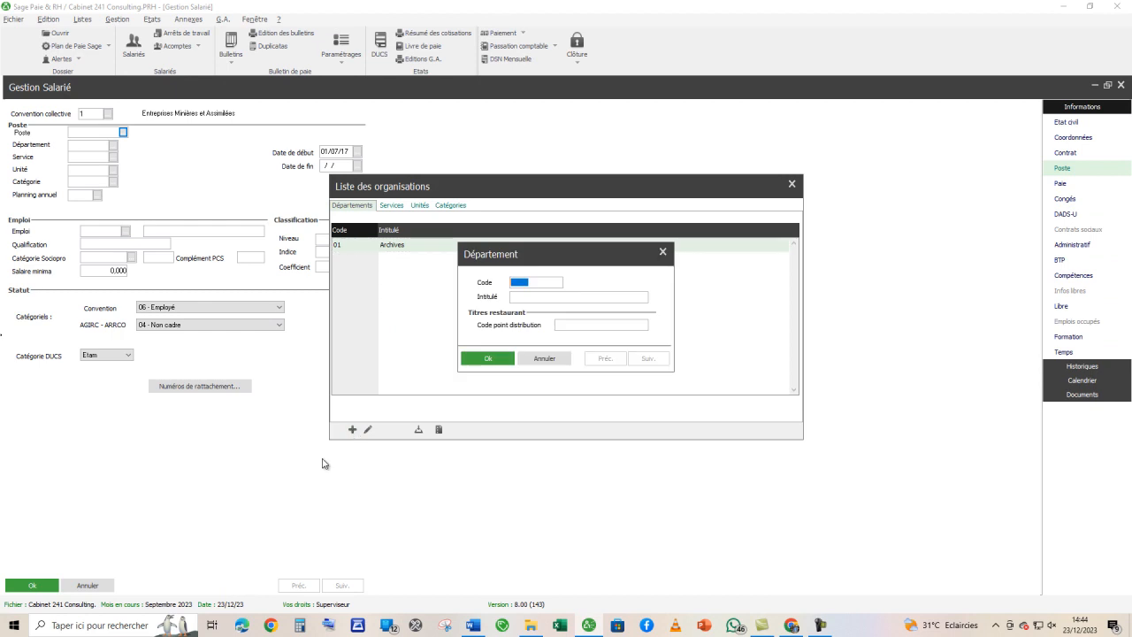
text(02)
key(Tab)
text(Direction)
click(497, 358)
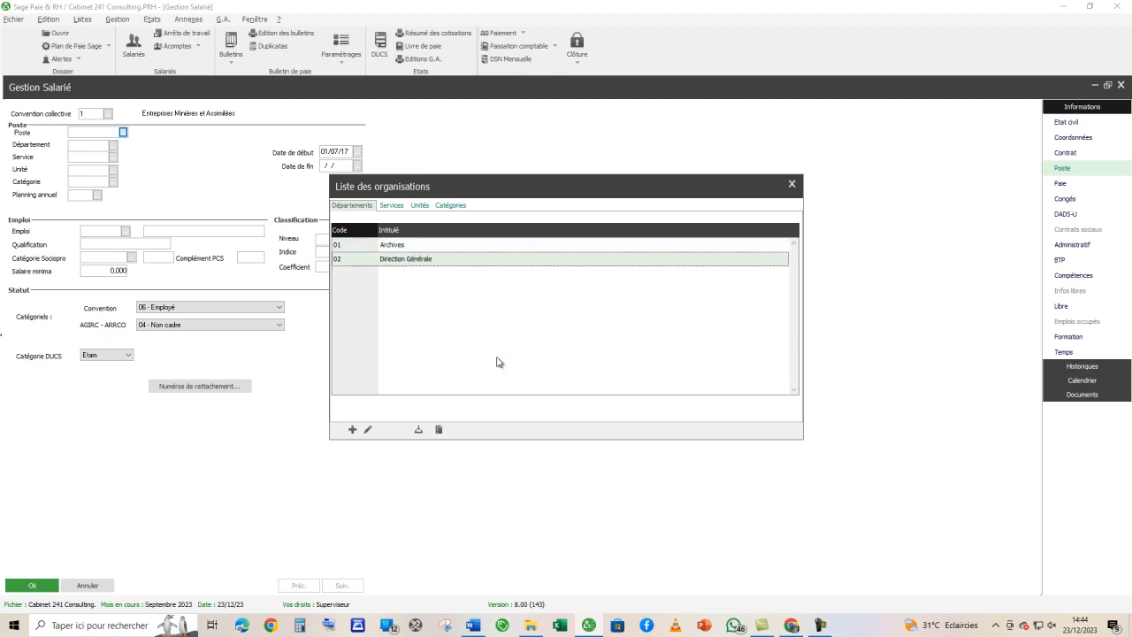
double_click(408, 261)
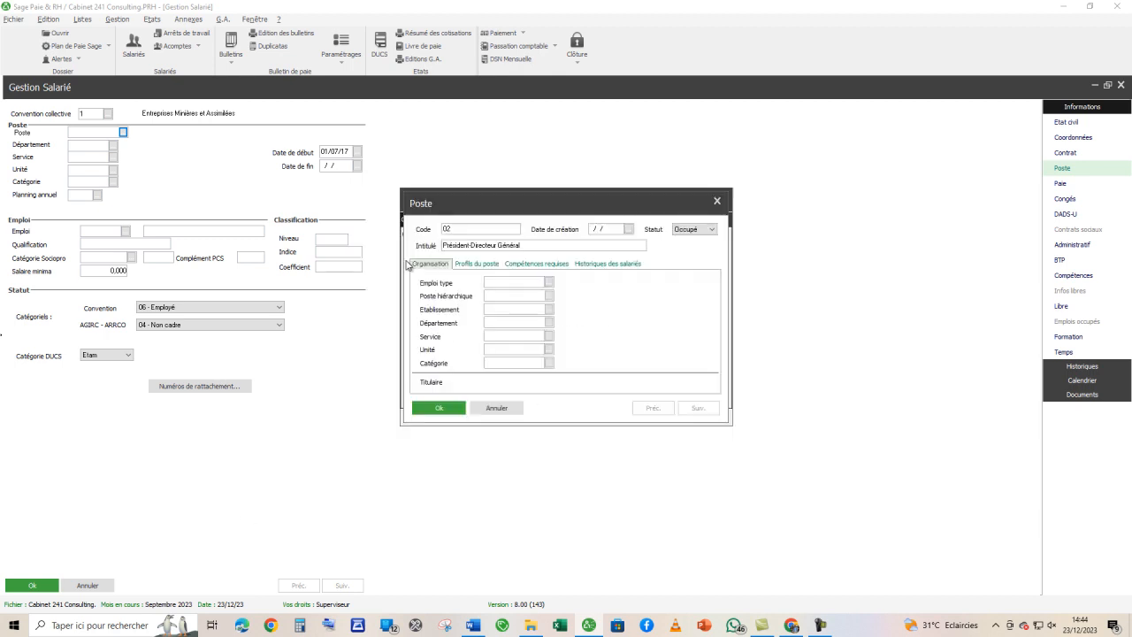
- Check the category in the Word brief, create category 02 named C4 and assign it to the new poste
click(550, 365)
key(alt+Tab)
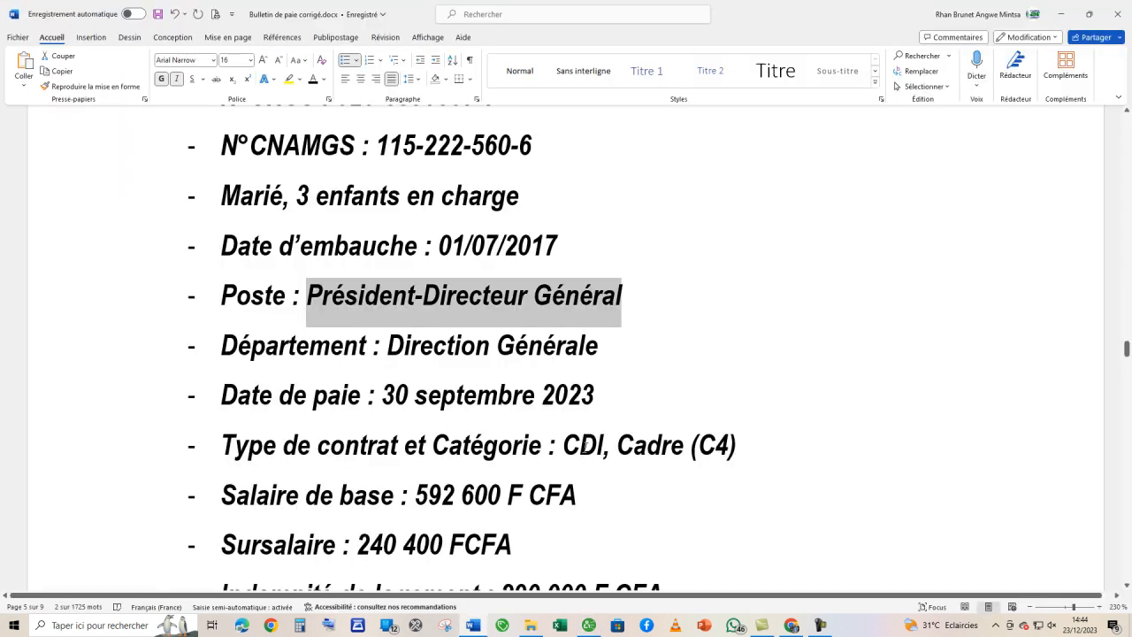
key(alt+Tab)
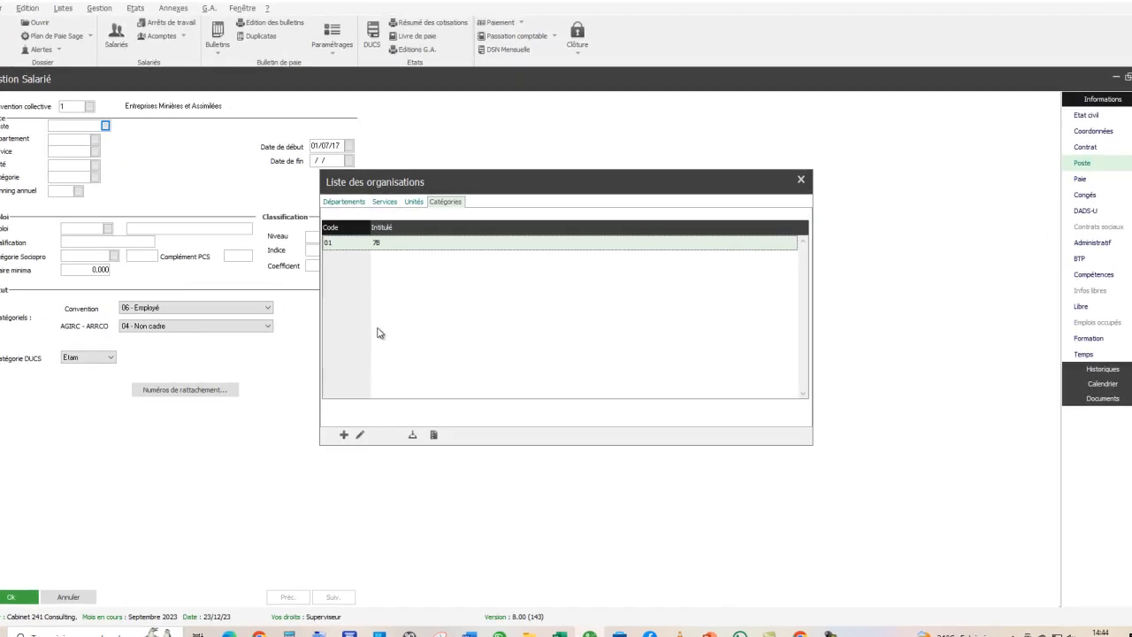
click(246, 495)
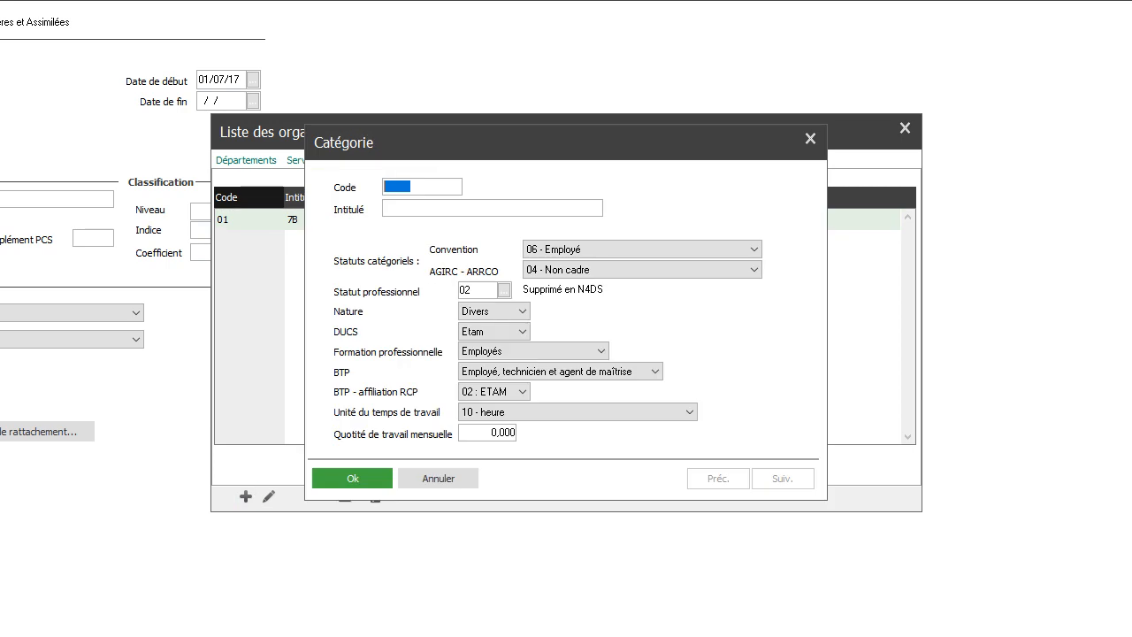
text(02)
key(Tab)
click(342, 474)
double_click(303, 238)
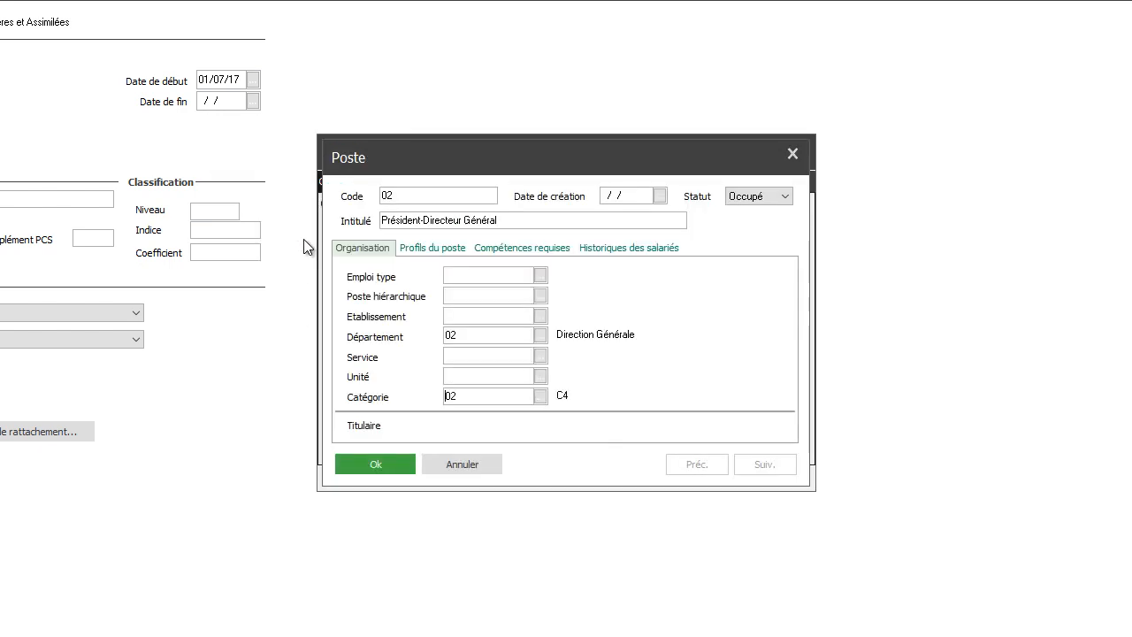
- Save the Président-Directeur Général poste, assign it to the employee and carry its information over to the record
click(387, 468)
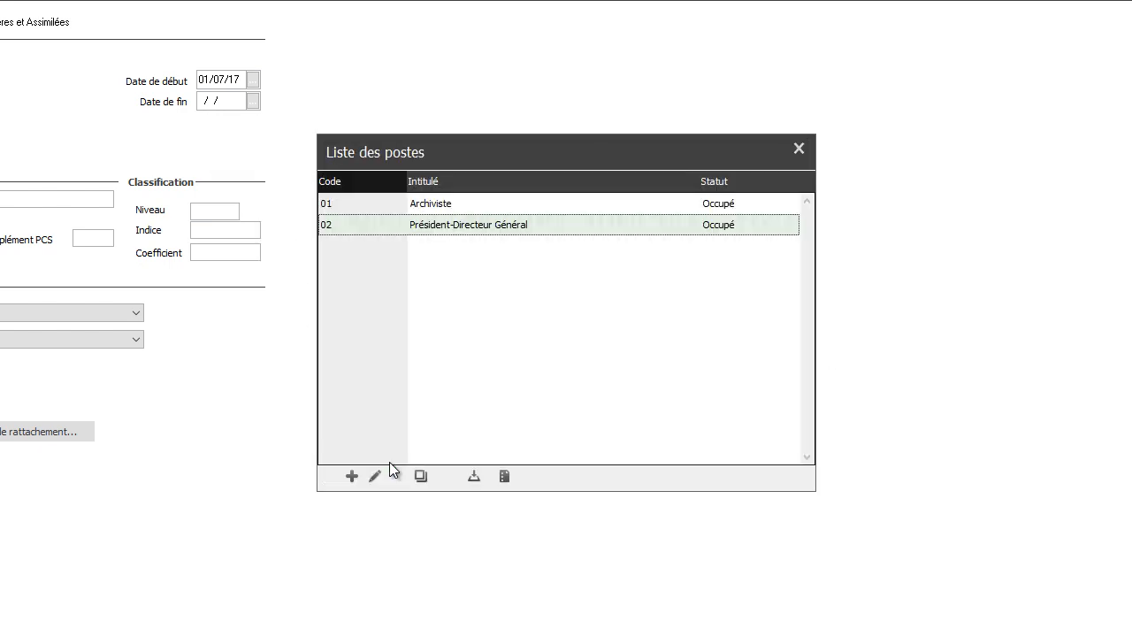
double_click(447, 225)
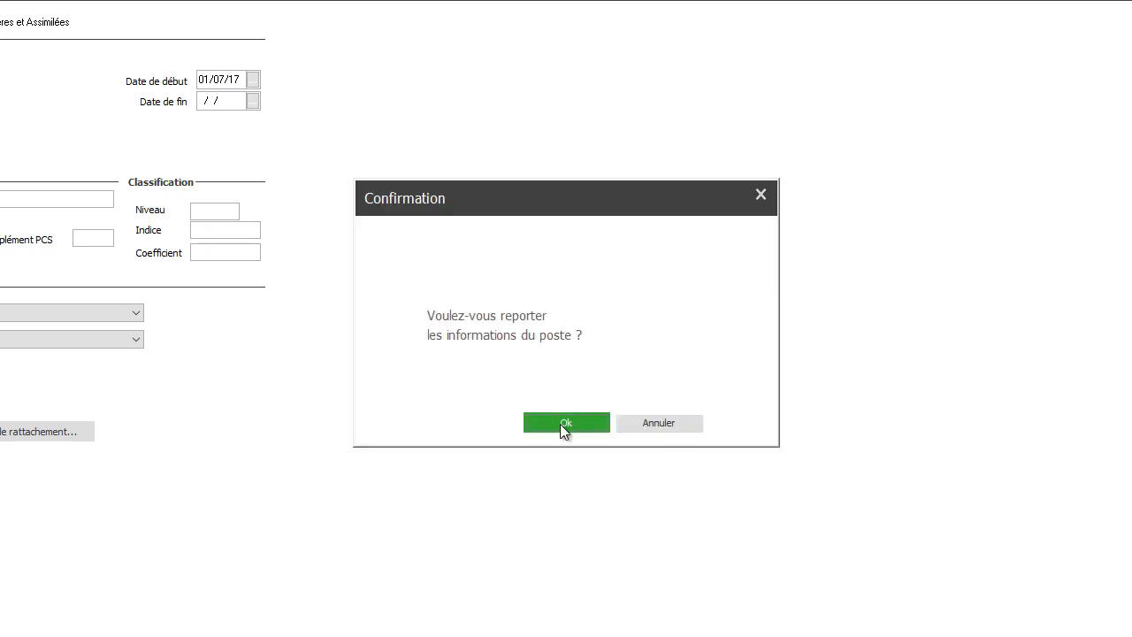
click(562, 423)
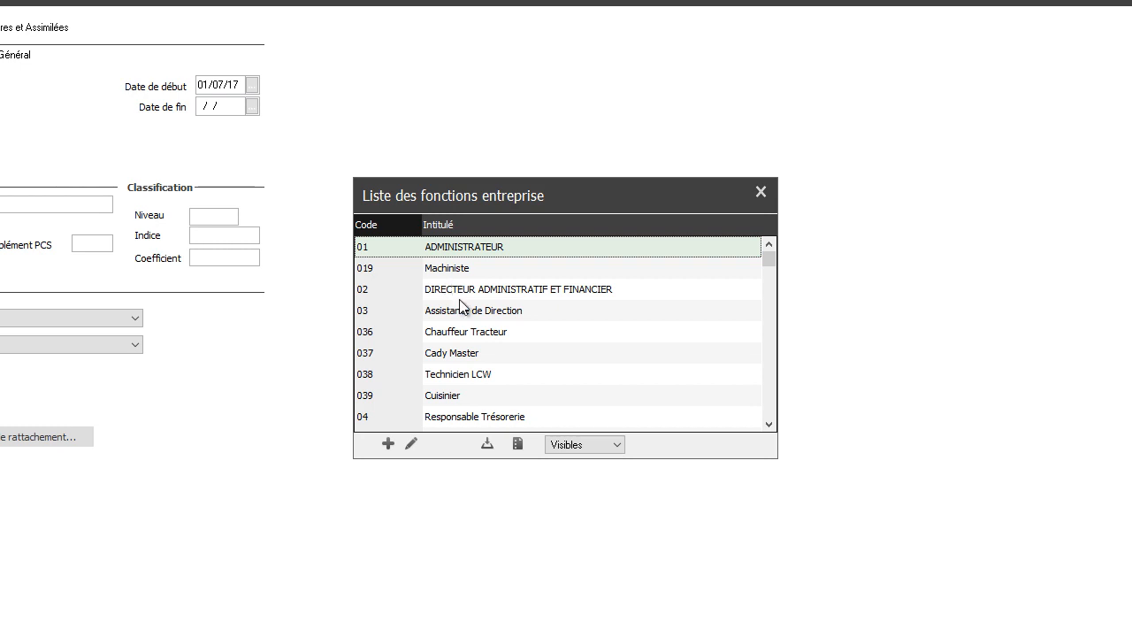
- Rename enterprise function 037 as Président-Directeur Général and select it as the employee's emploi
click(463, 353)
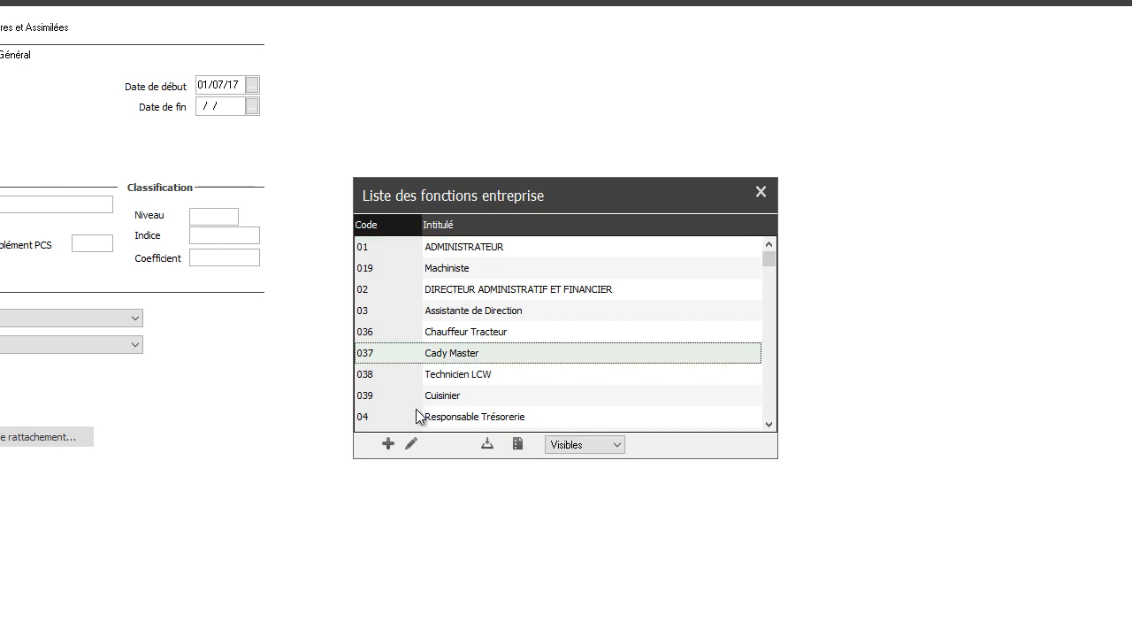
click(410, 445)
key(ctrl+v)
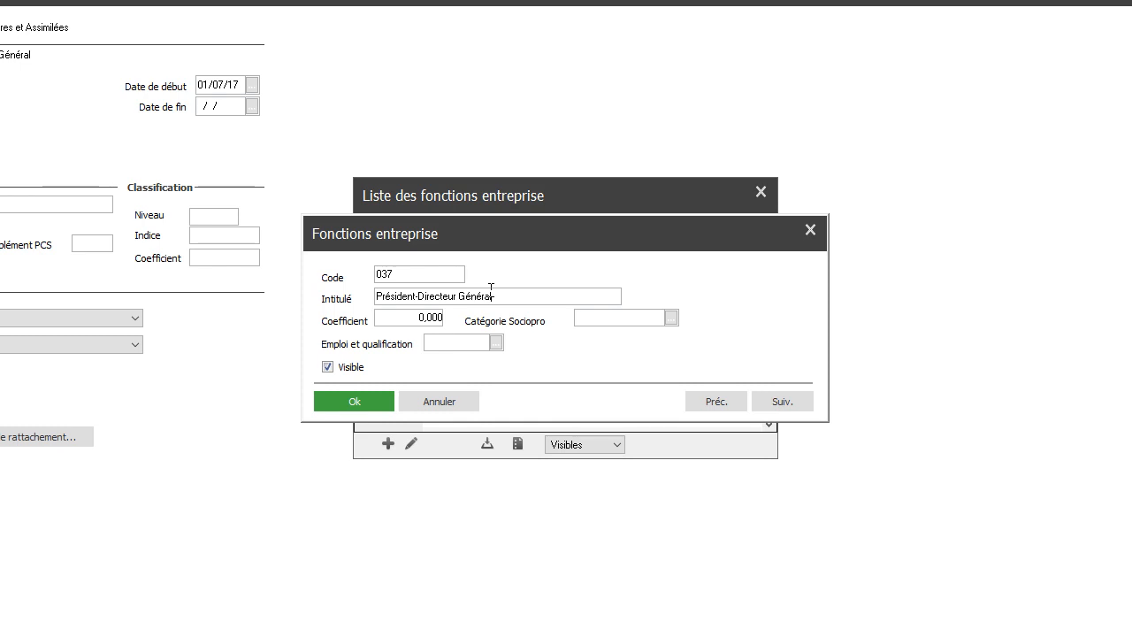
click(337, 403)
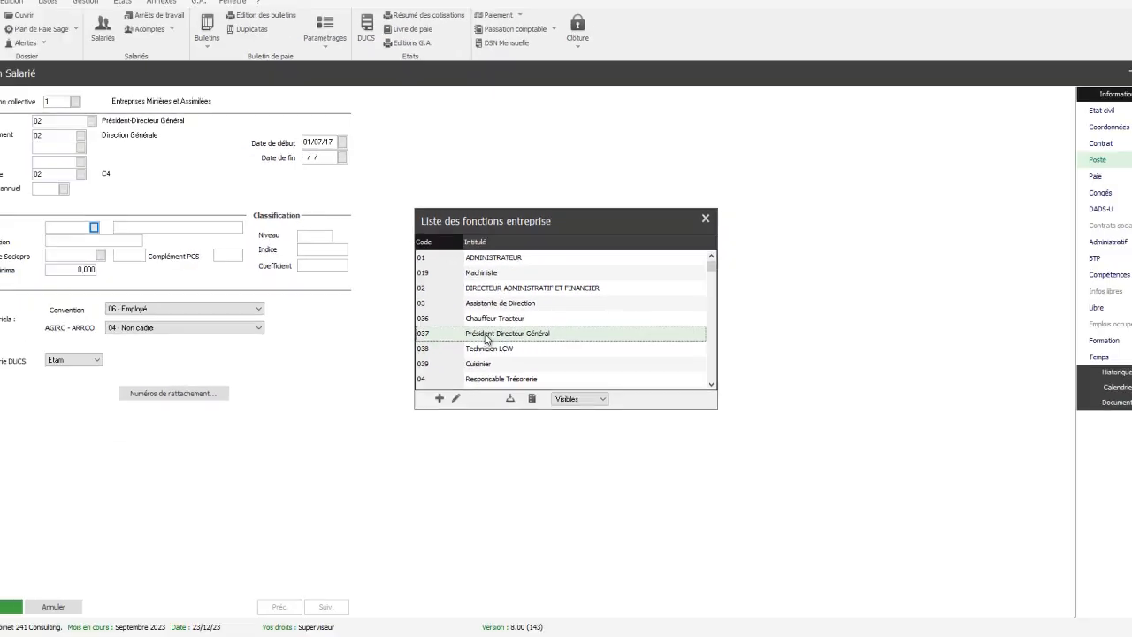
double_click(485, 334)
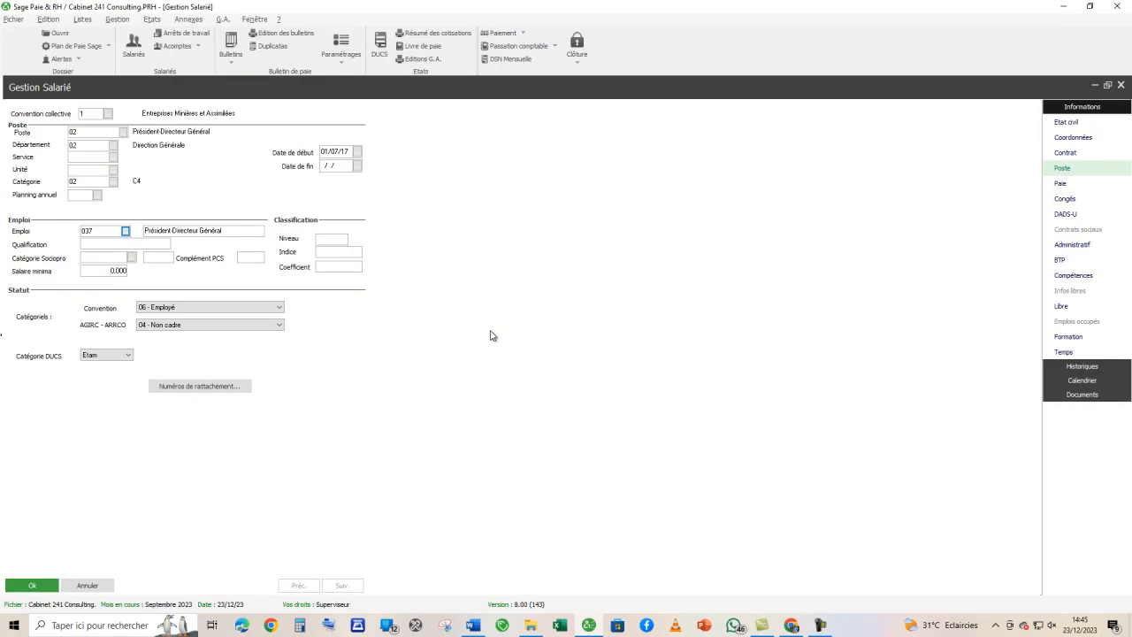
- Assign the payslip template 20 Mensuel in the employee's pay details
click(1054, 189)
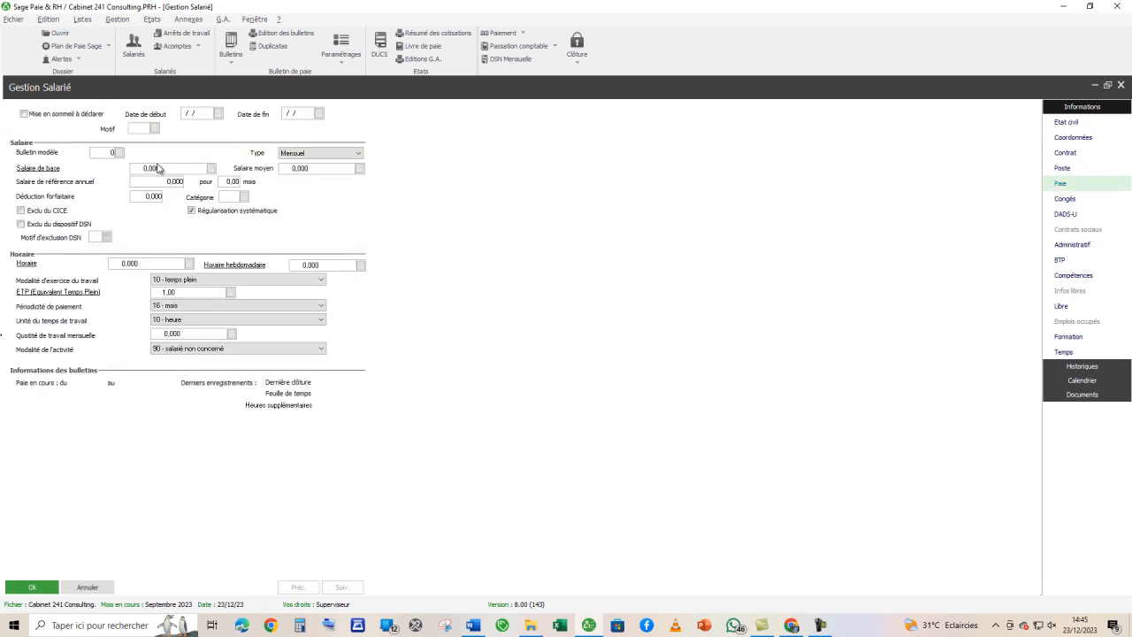
click(120, 153)
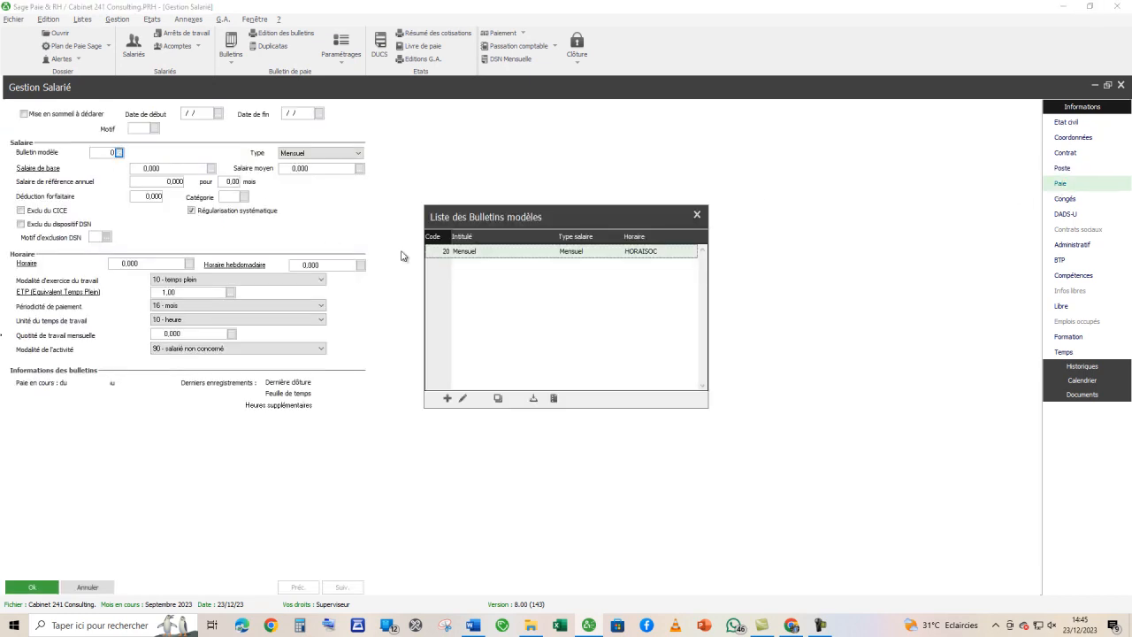
double_click(473, 256)
- Copy the base salary of 592600 from the Word brief into Salaire de base and save the employee record
click(161, 171)
key(alt+Tab)
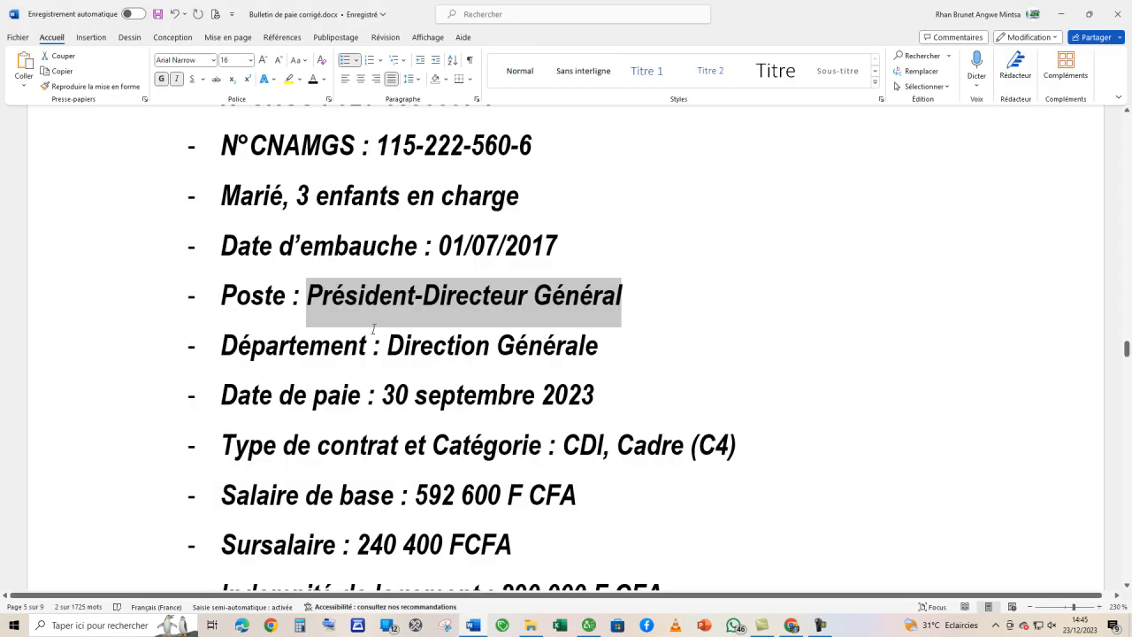
scroll(439, 413, down, 1)
drag(416, 431, 499, 433)
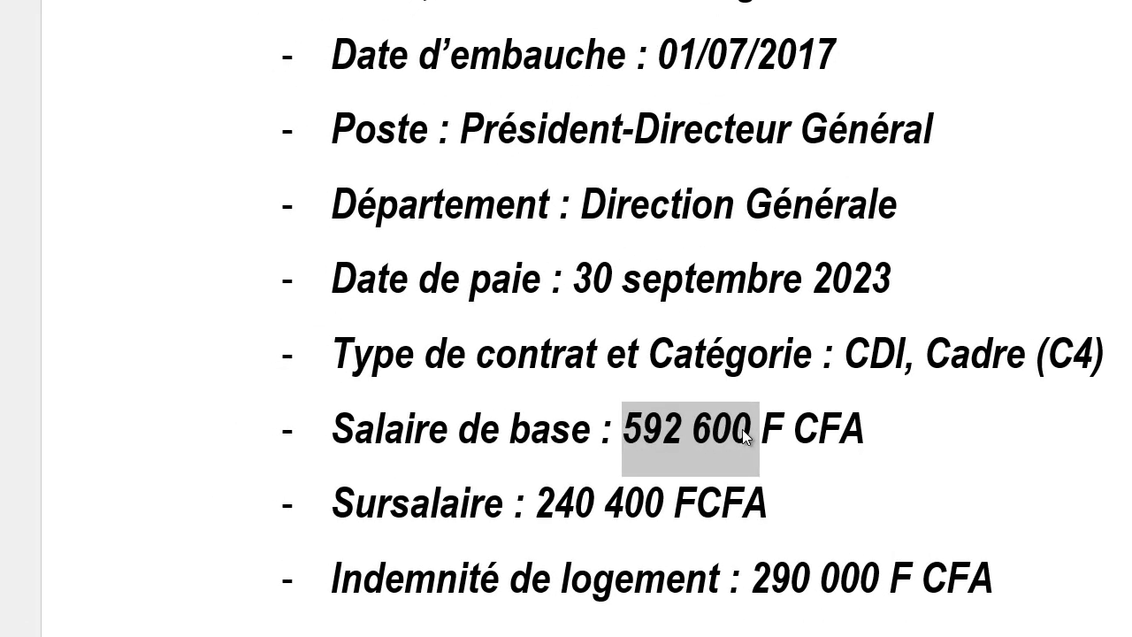
key(alt+Tab)
key(ctrl+v)
key(Tab)
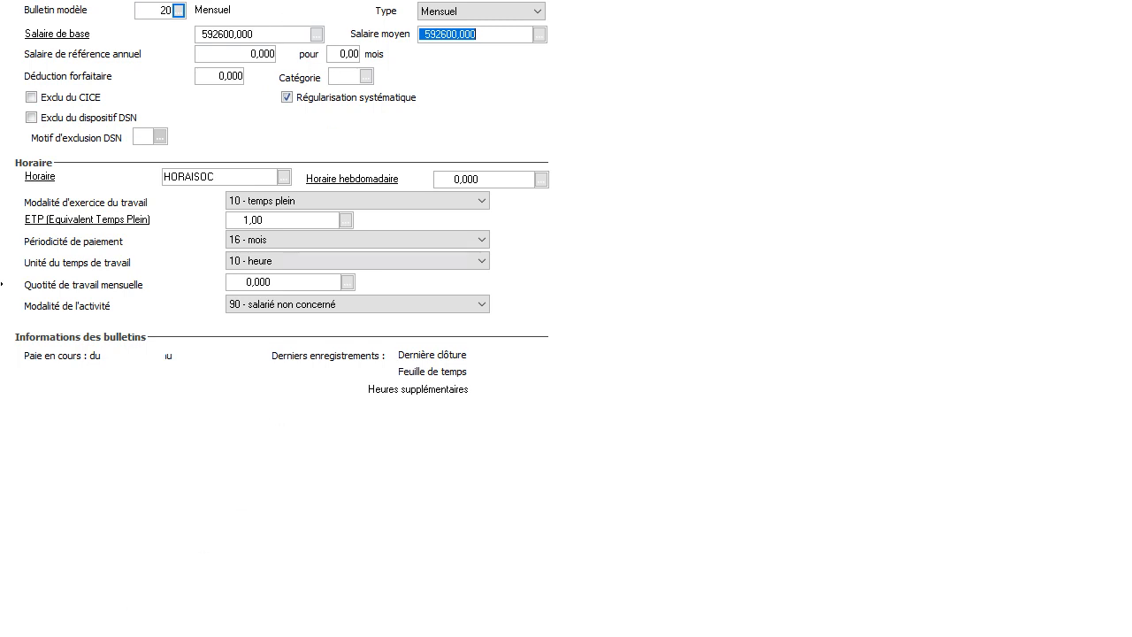
click(594, 633)
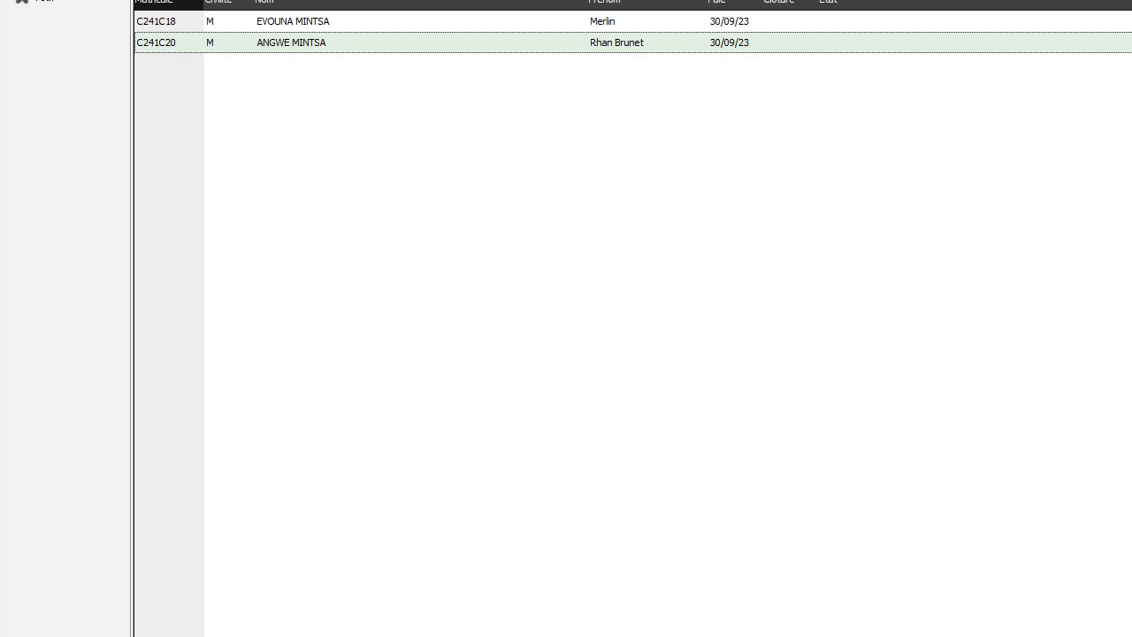
- Close the employee list and open the first listed employee's payslip at the absence hours entry of its base values
click(1110, 58)
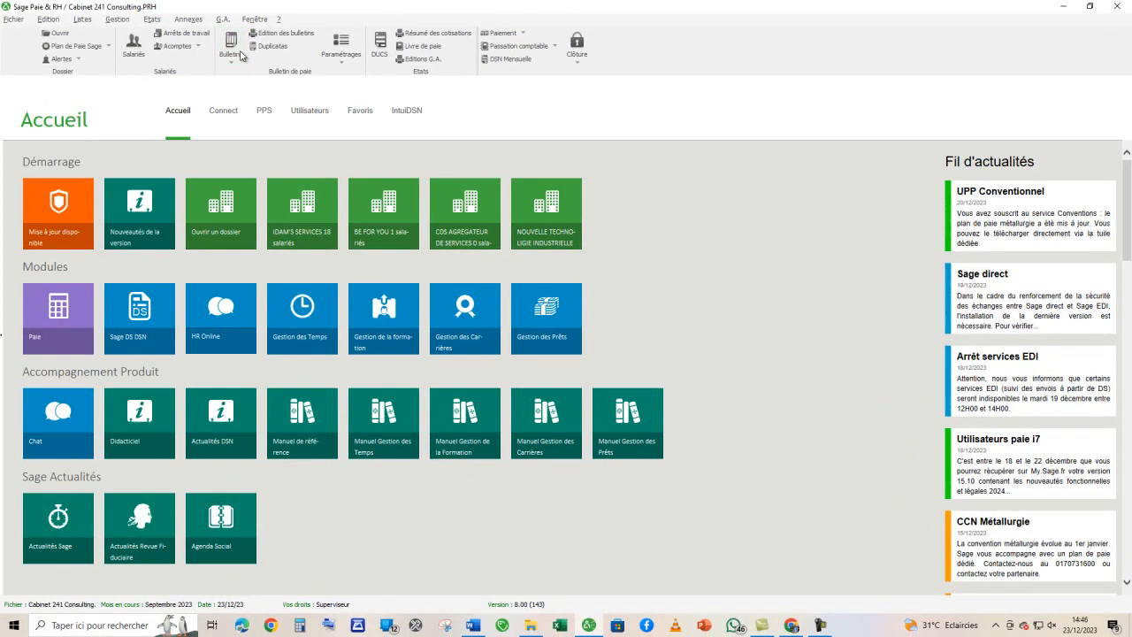
click(237, 52)
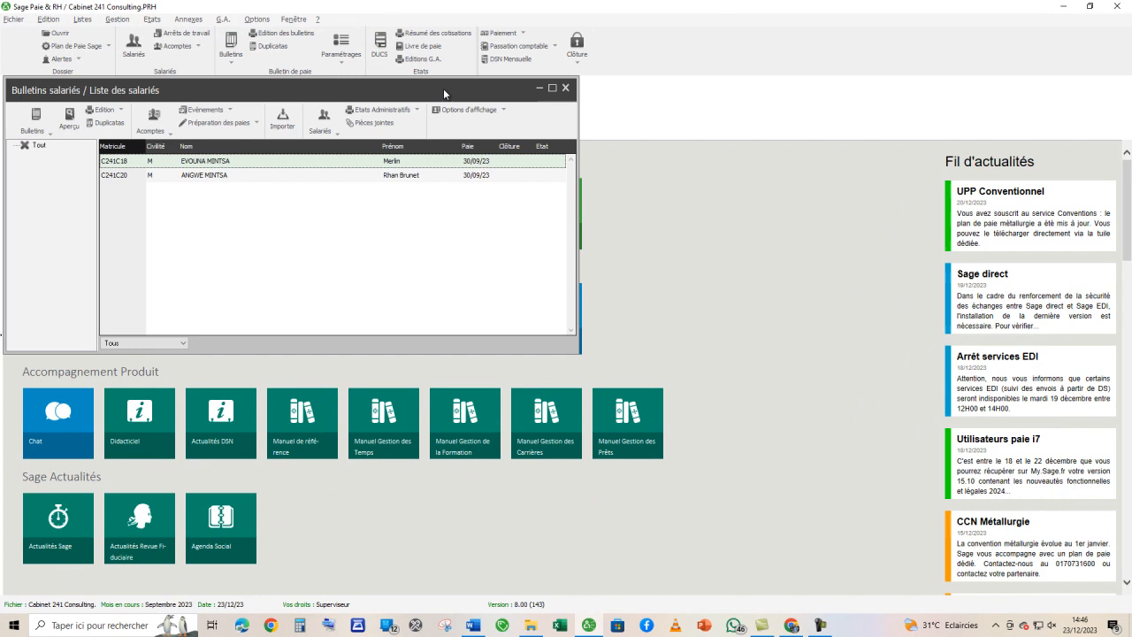
click(555, 88)
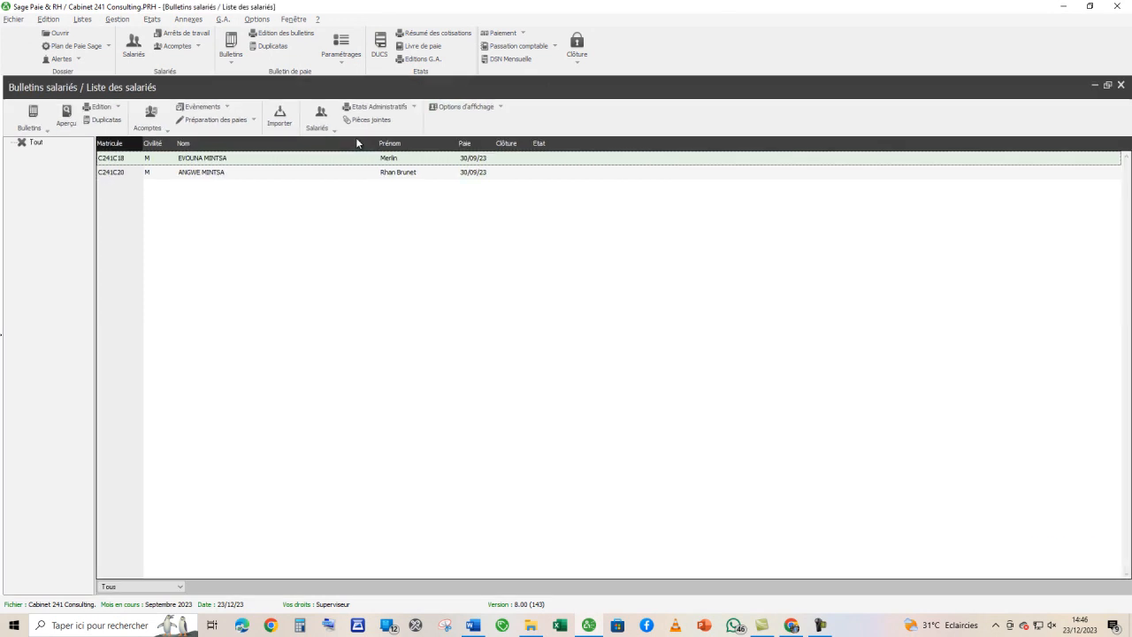
double_click(207, 163)
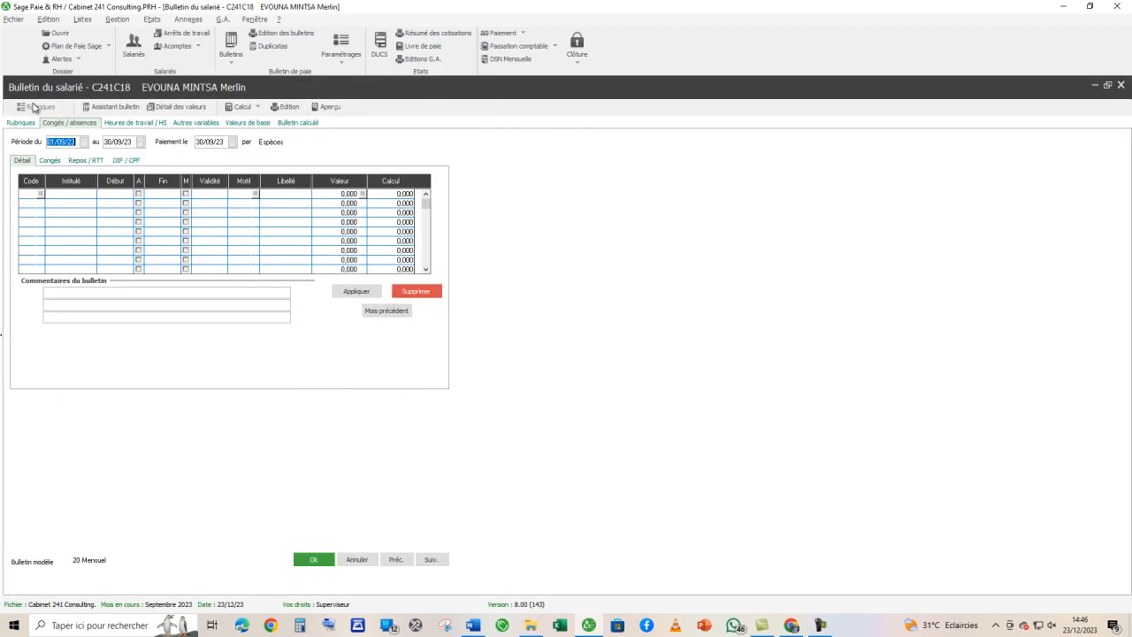
click(250, 123)
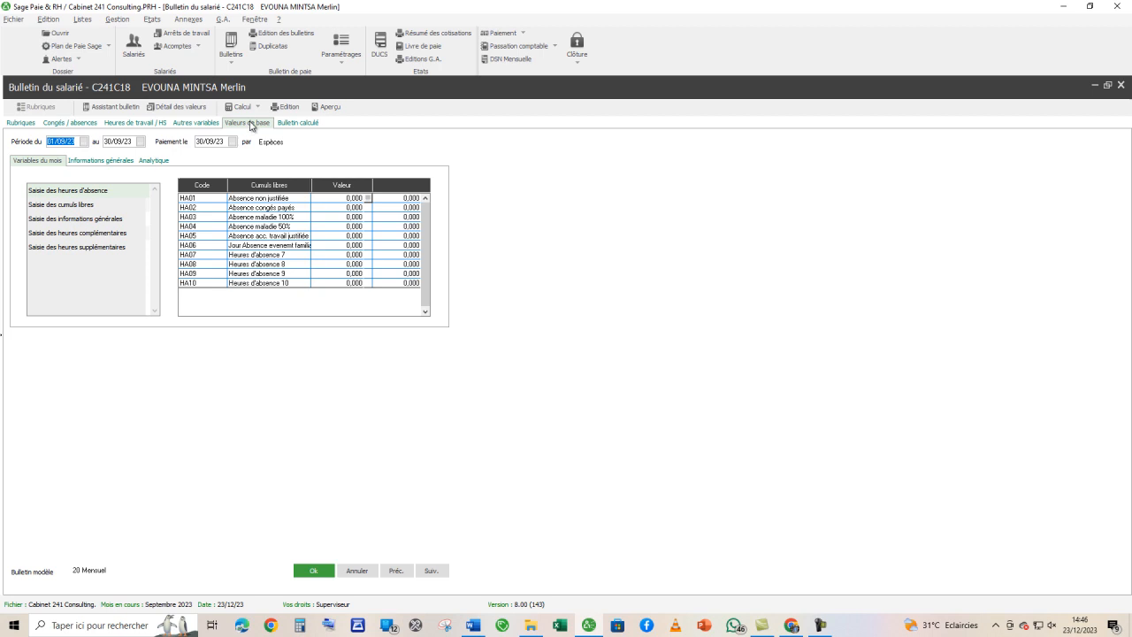
click(67, 191)
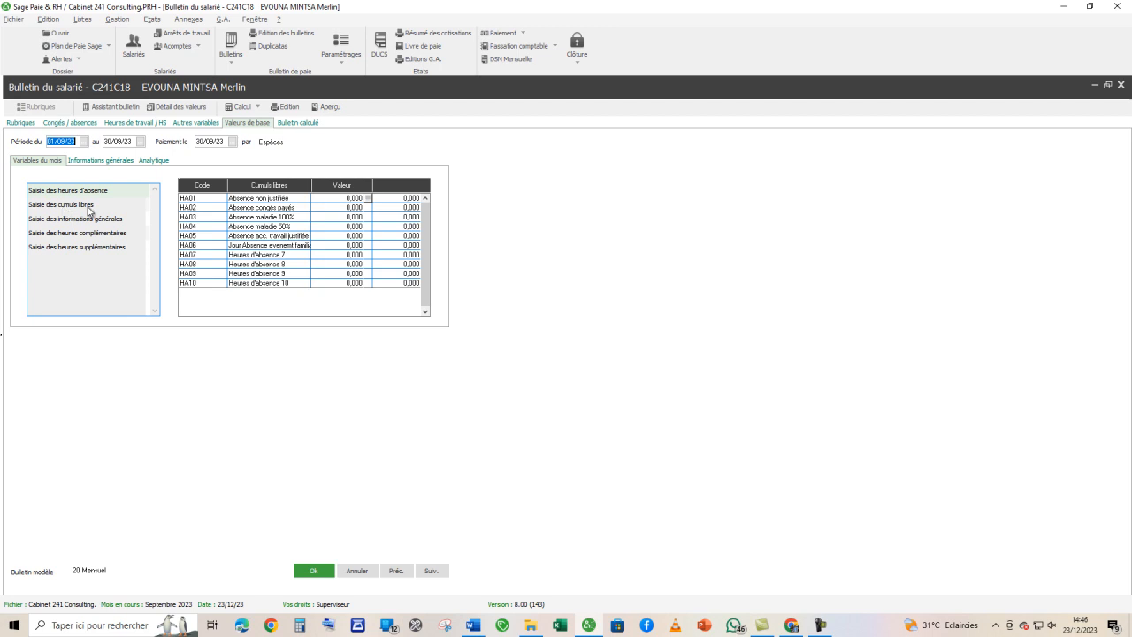
- Open the cumuls libres entry and copy the Sursalaire of 77974 from the Word brief into CL05
click(88, 208)
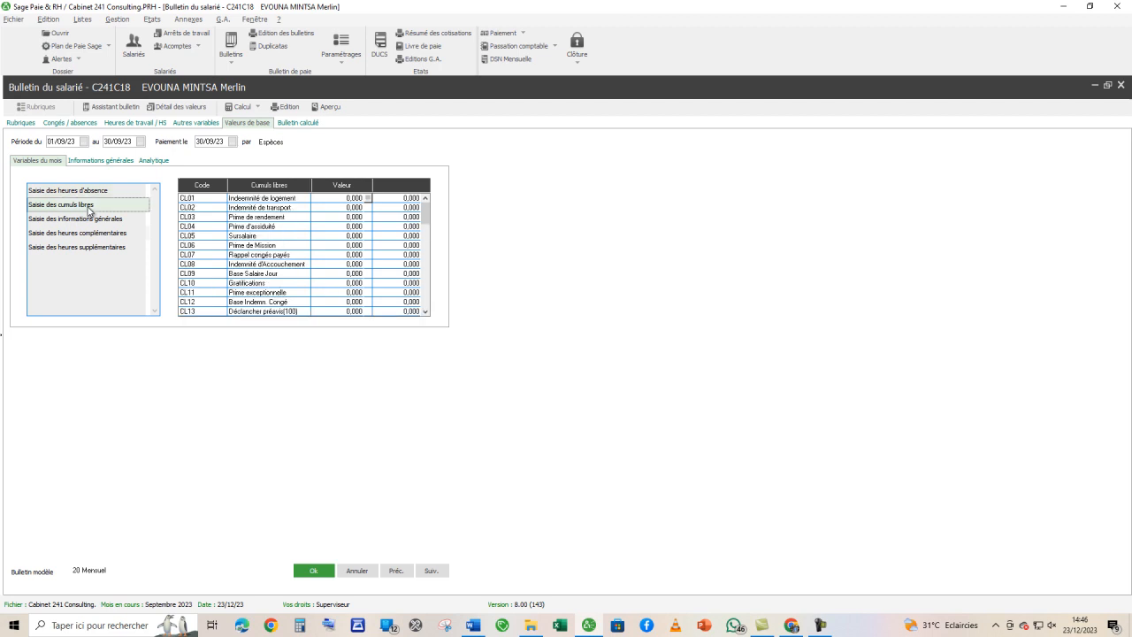
click(472, 625)
scroll(469, 527, up, 4)
drag(1126, 339, 1127, 197)
scroll(521, 339, up, 15)
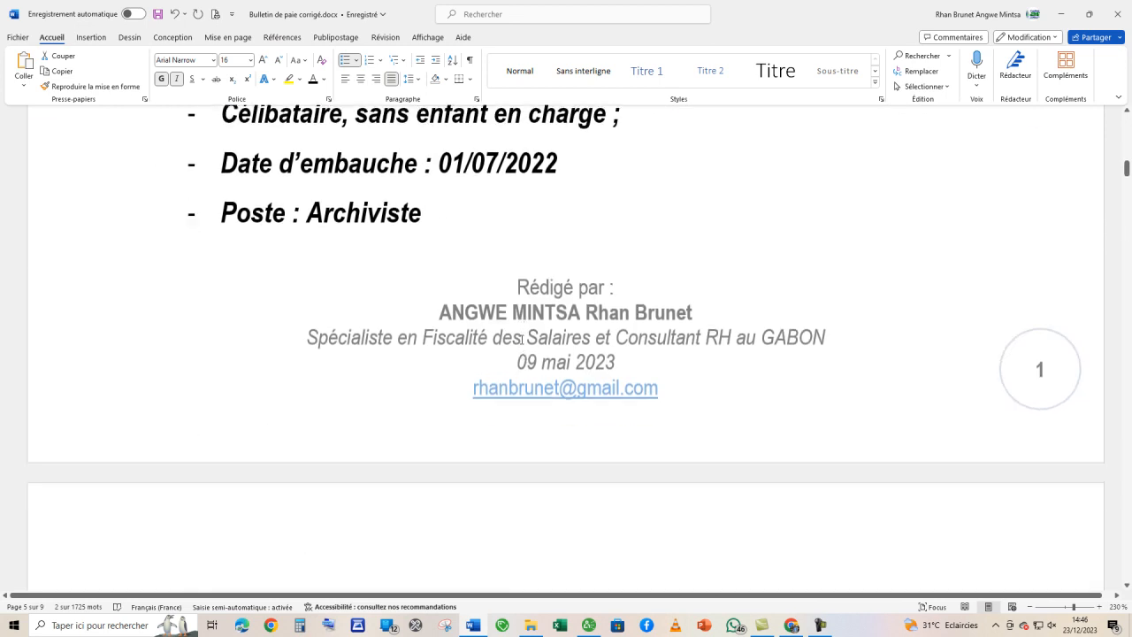
scroll(520, 339, down, 4)
scroll(520, 339, down, 5)
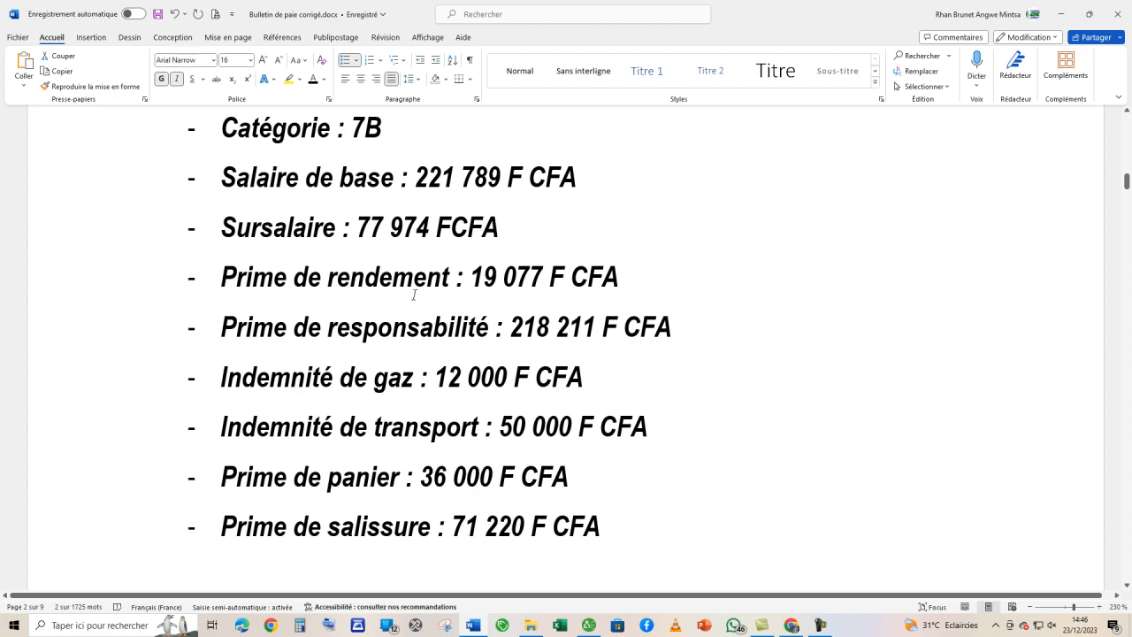
drag(358, 228, 433, 230)
key(ctrl+c)
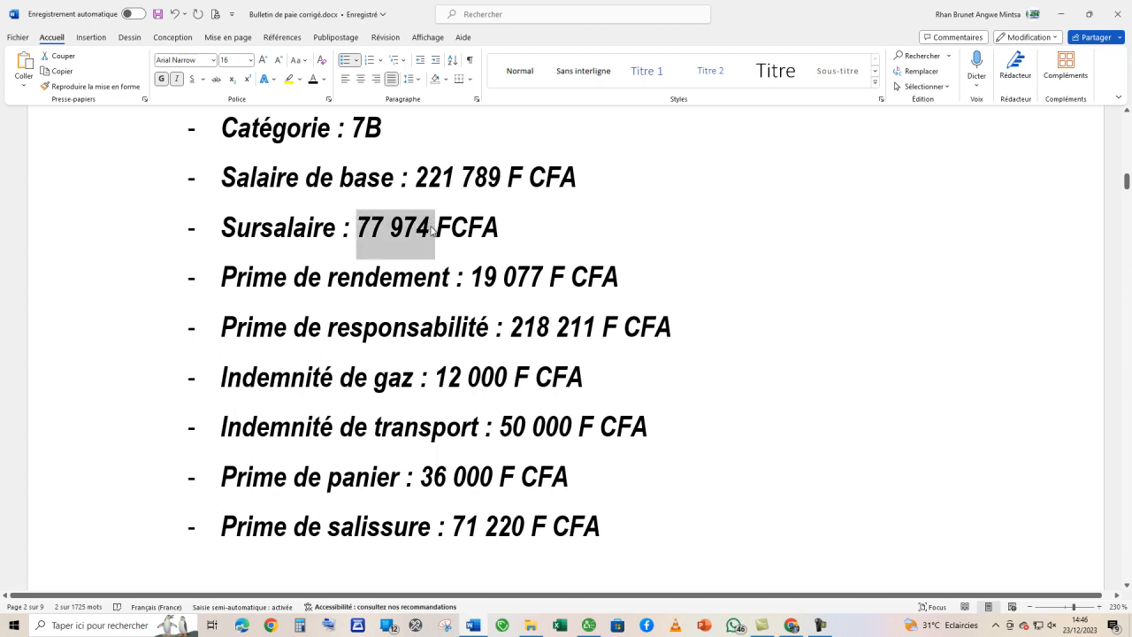
key(alt+Tab)
click(340, 234)
key(ctrl+v)
key(Return)
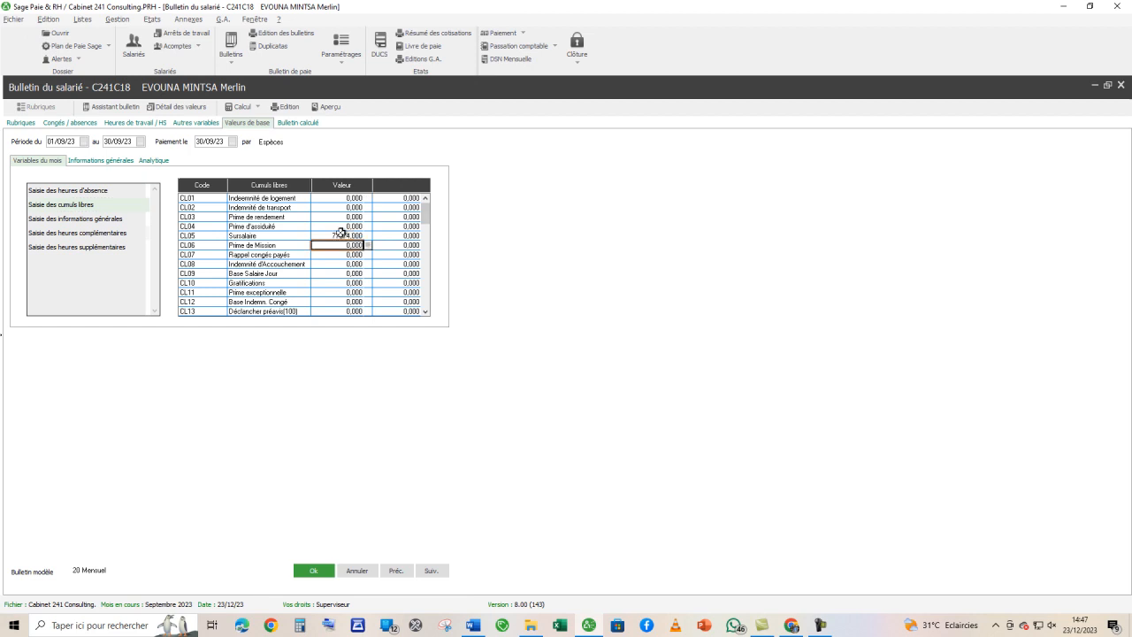
- Copy the Prime de rendement of 19077 from the Word brief into CL03 of the payslip's cumuls libres
key(alt+Tab)
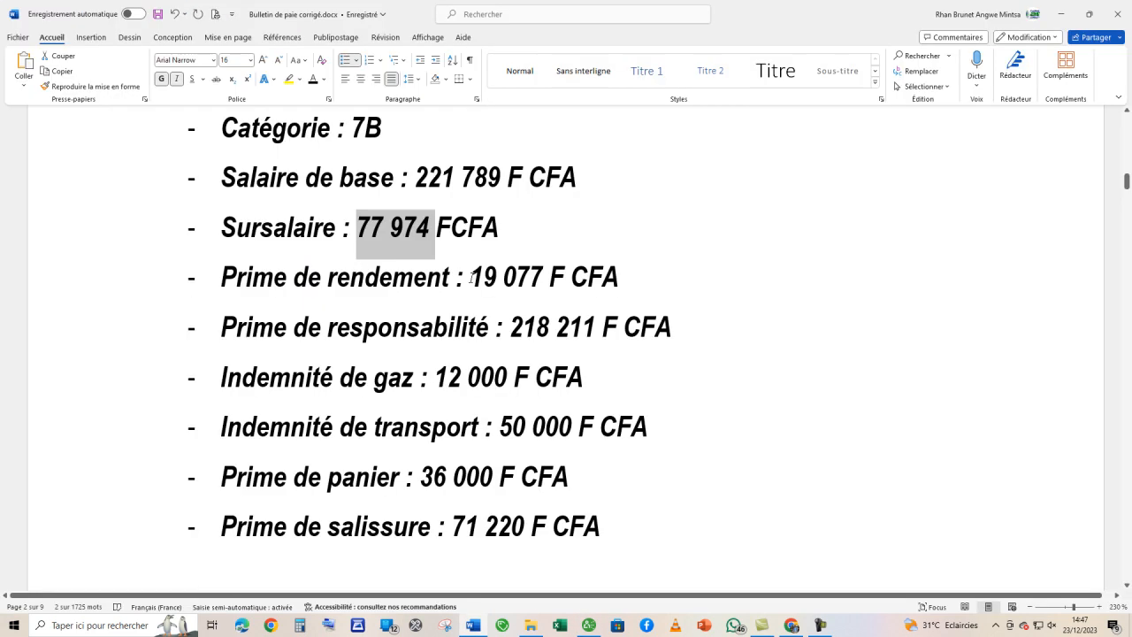
drag(469, 280, 539, 279)
key(ctrl+c)
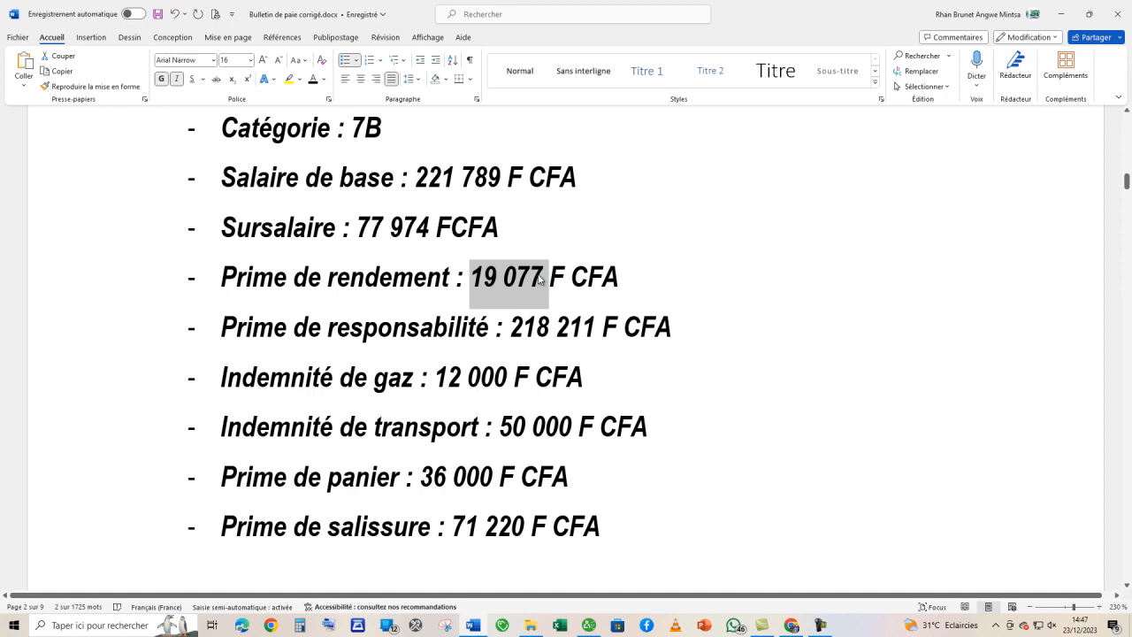
key(alt+Tab)
click(354, 217)
key(ctrl+v)
key(Return)
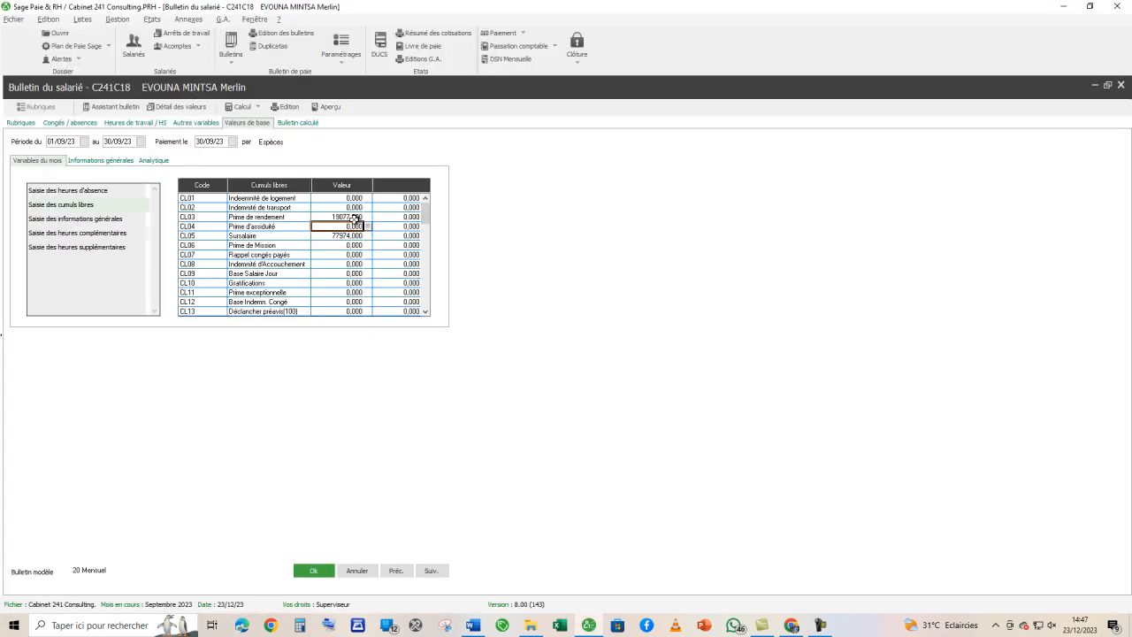
- Copy the Prime de responsabilité of 218211 from the Word brief into CL54 of the payslip's cumuls libres
key(alt+Tab)
drag(511, 329, 588, 329)
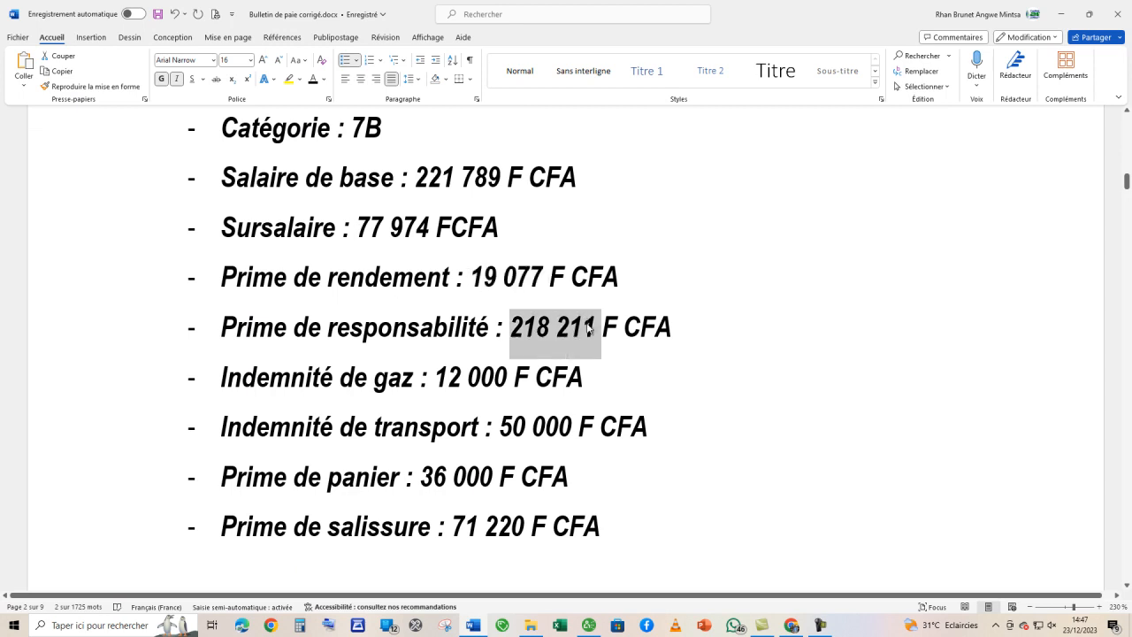
key(alt+Tab)
drag(432, 262, 430, 299)
click(345, 219)
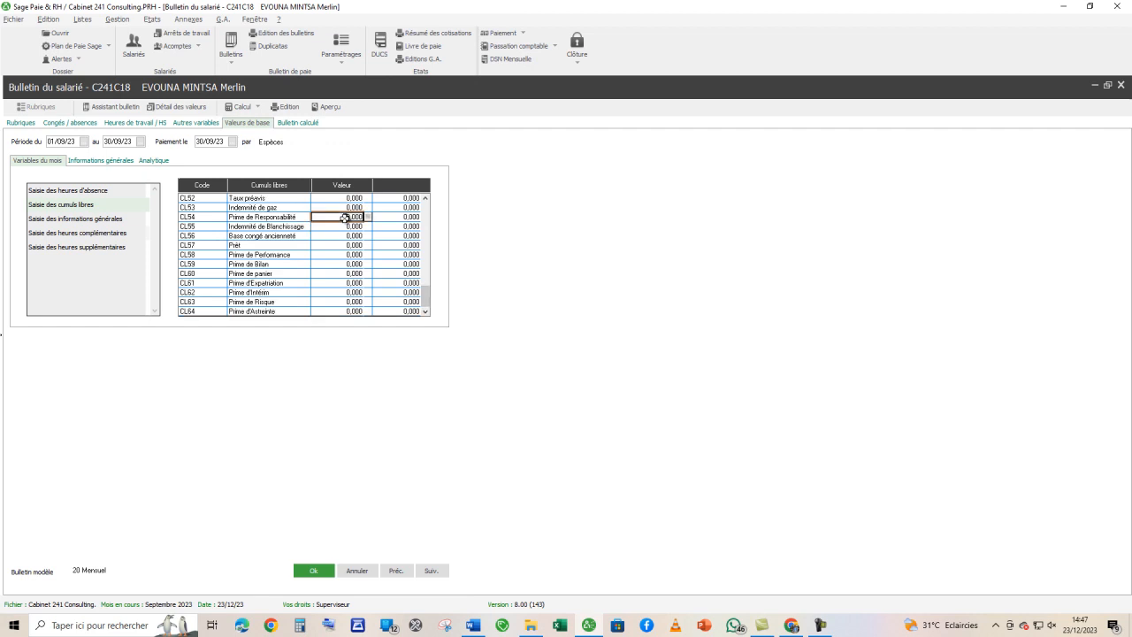
key(Return)
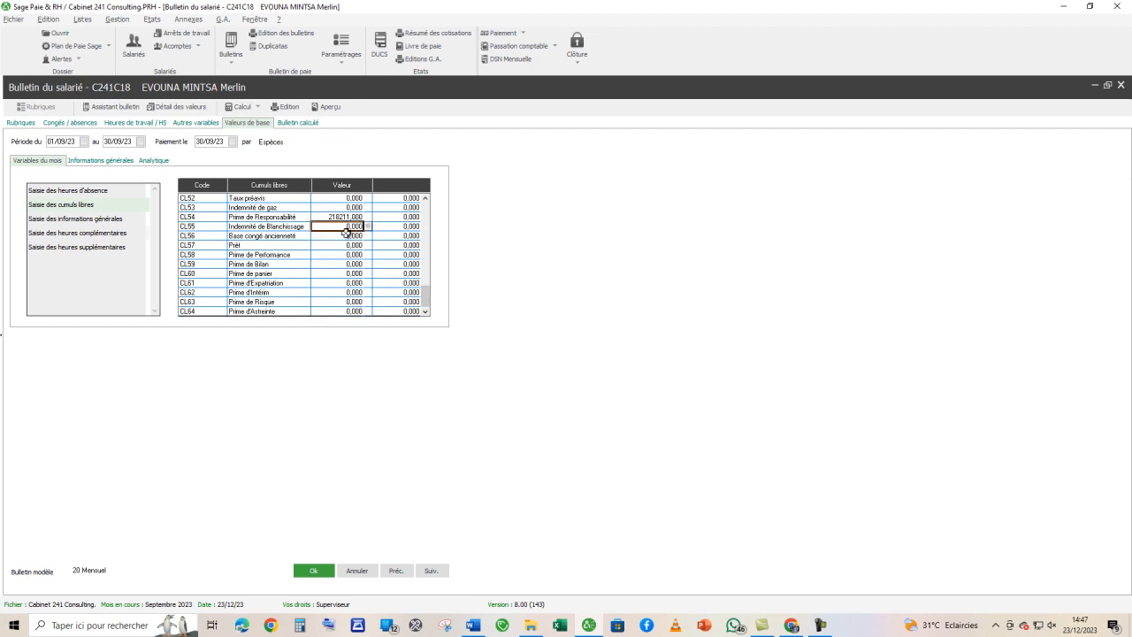
- Copy the Indemnité de gaz of 12000 and the Indemnité de transport of 50000 from the Word brief into their cumuls libres
key(alt+Tab)
drag(436, 372, 499, 382)
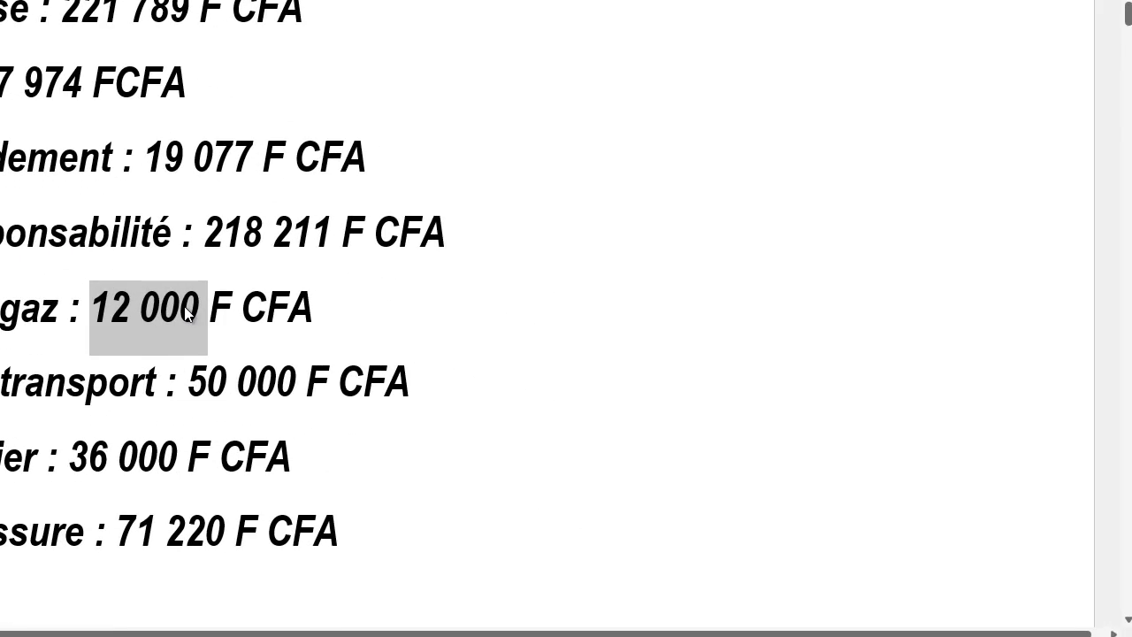
key(alt+Tab)
drag(187, 386, 297, 393)
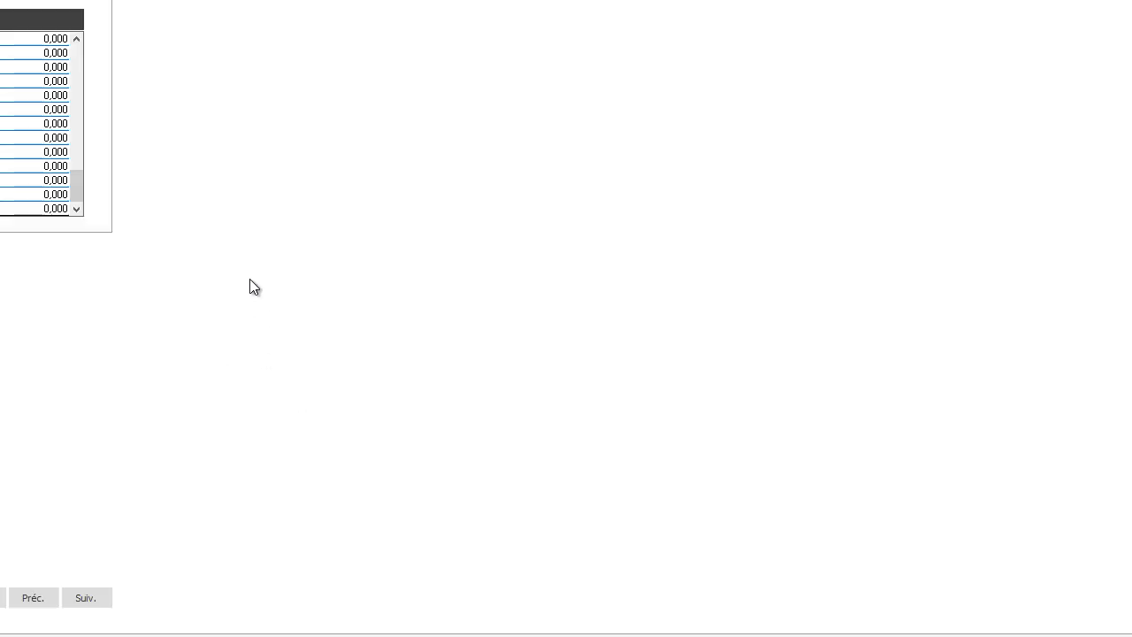
drag(77, 156, 74, 53)
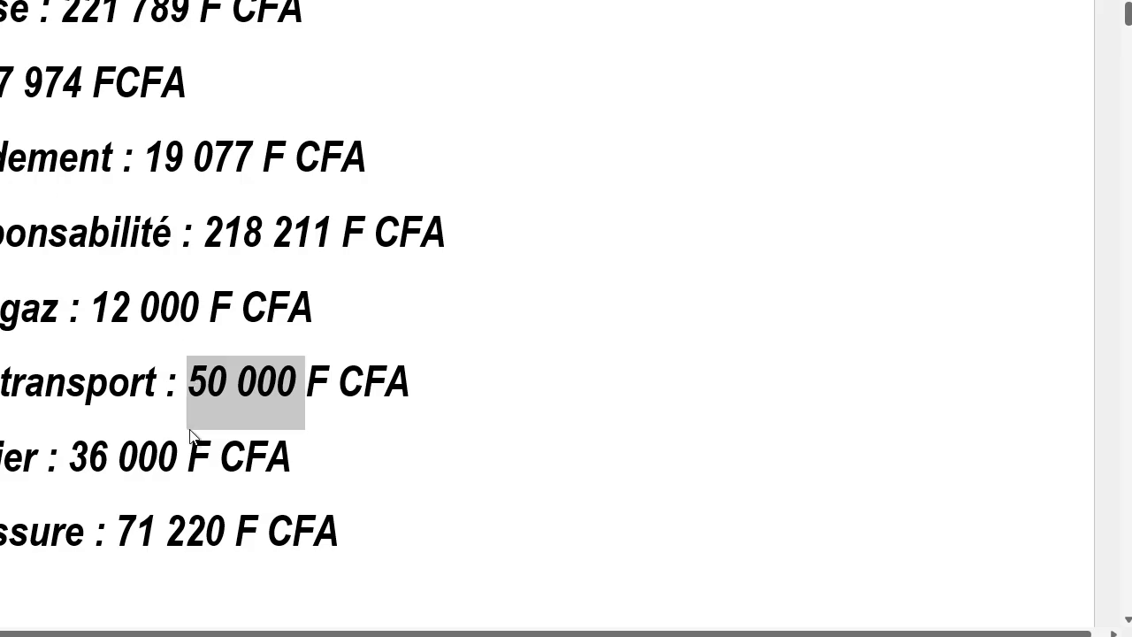
- Enter the Word brief's Prime de panier of 36000 in the payslip's cumuls libres
drag(71, 457, 181, 461)
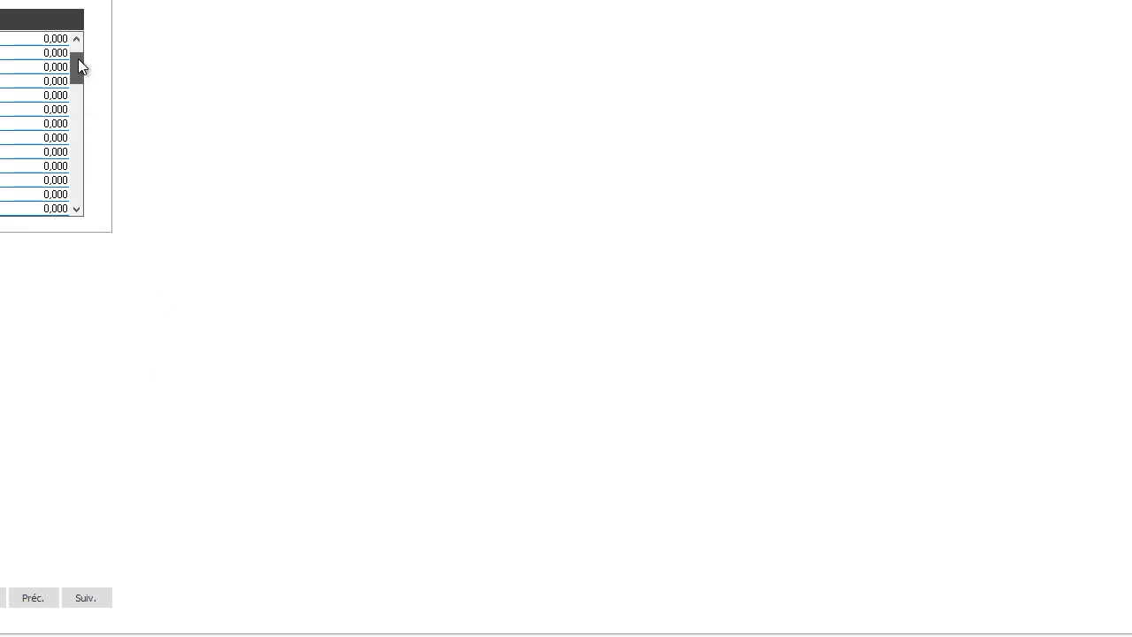
drag(77, 58, 57, 208)
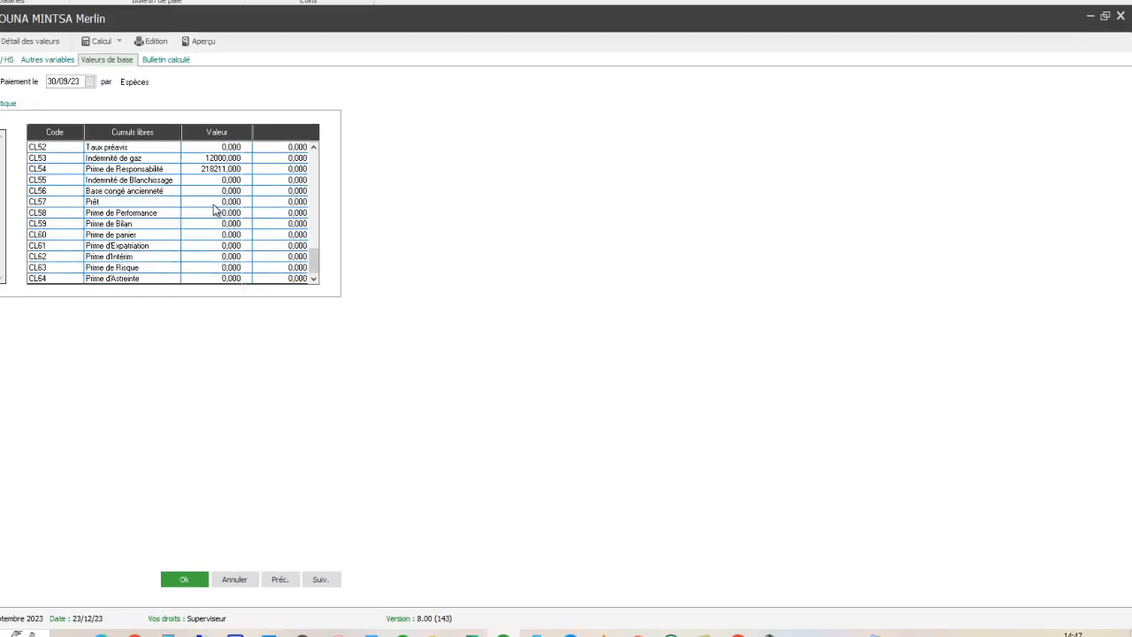
click(204, 234)
text(36000)
key(Return)
- Copy the Prime de salissure of 71220 from the Word brief into CL17 of the payslip's cumuls libres
key(alt+Tab)
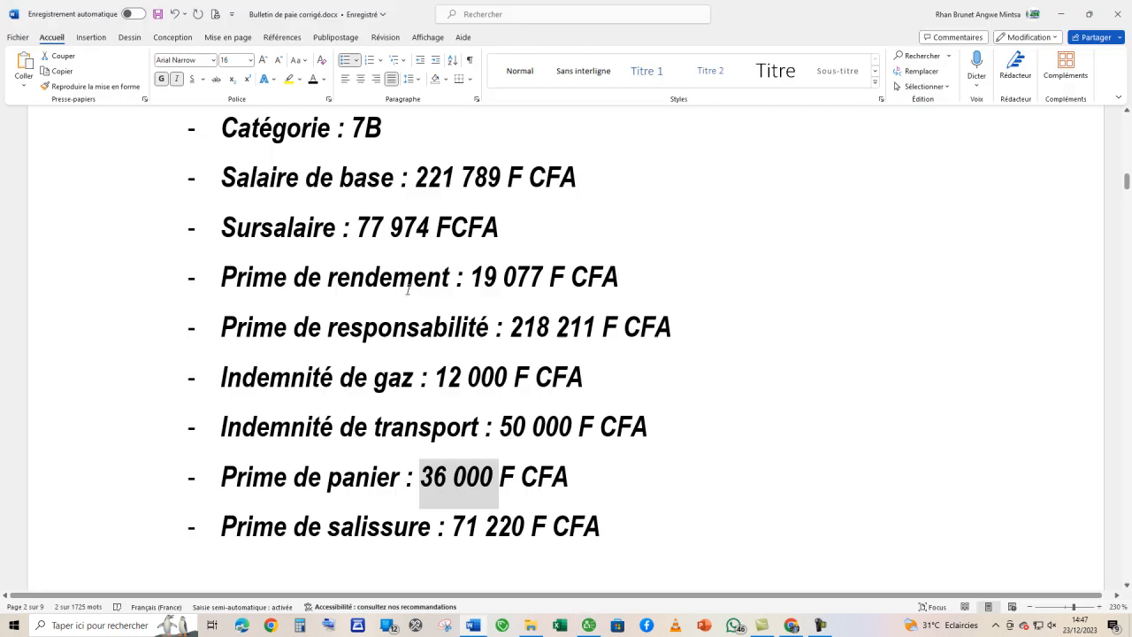
scroll(486, 395, down, 2)
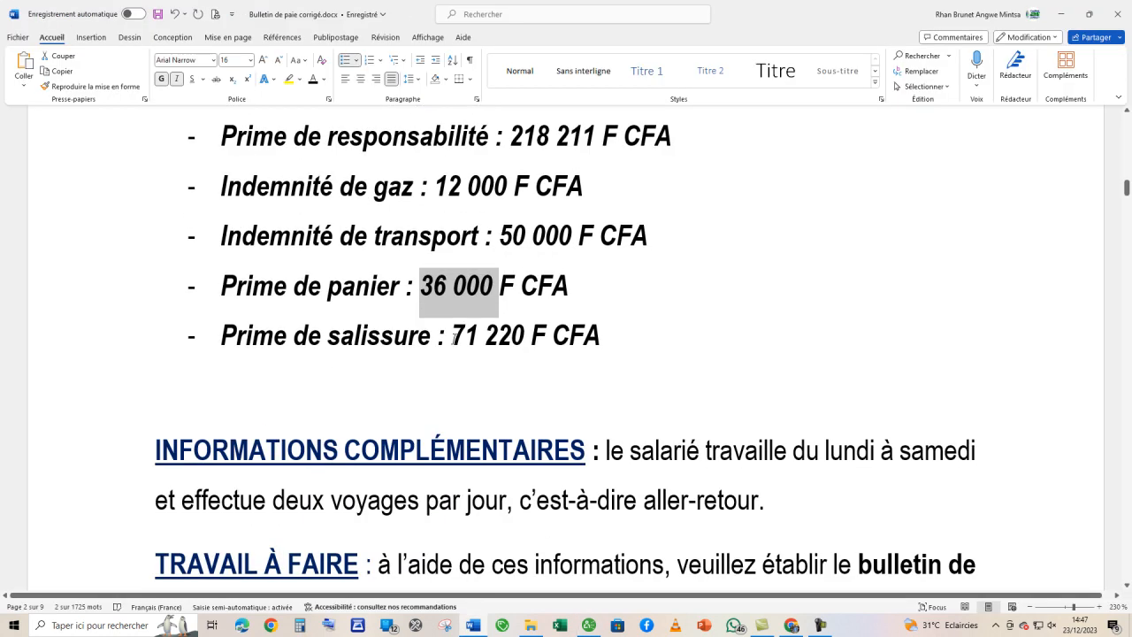
drag(451, 337, 520, 337)
key(ctrl+c)
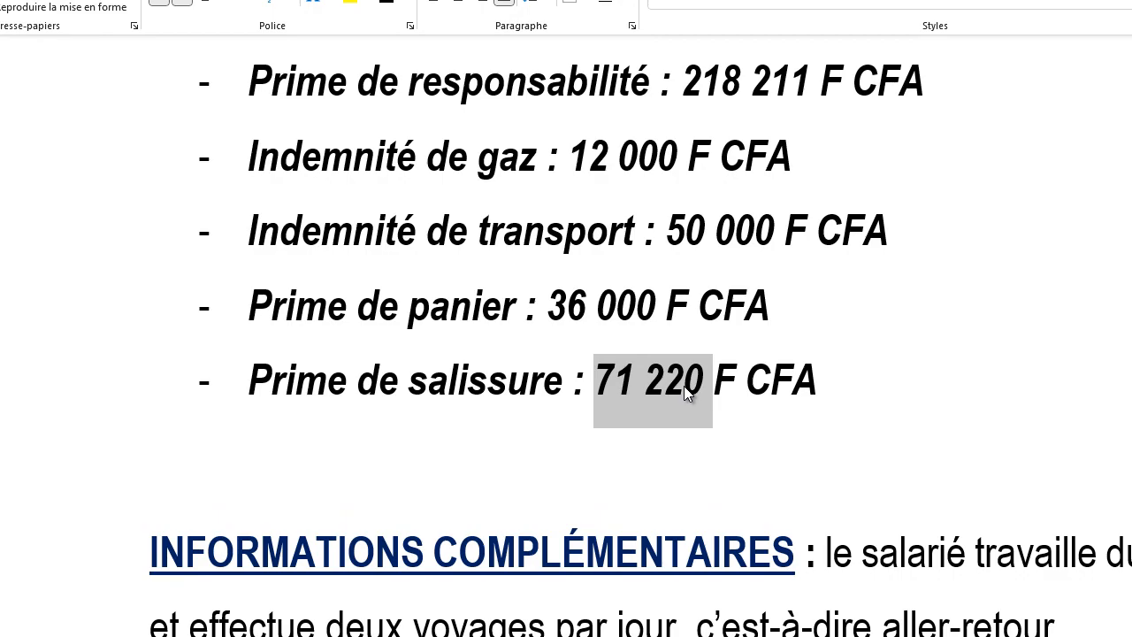
key(alt+Tab)
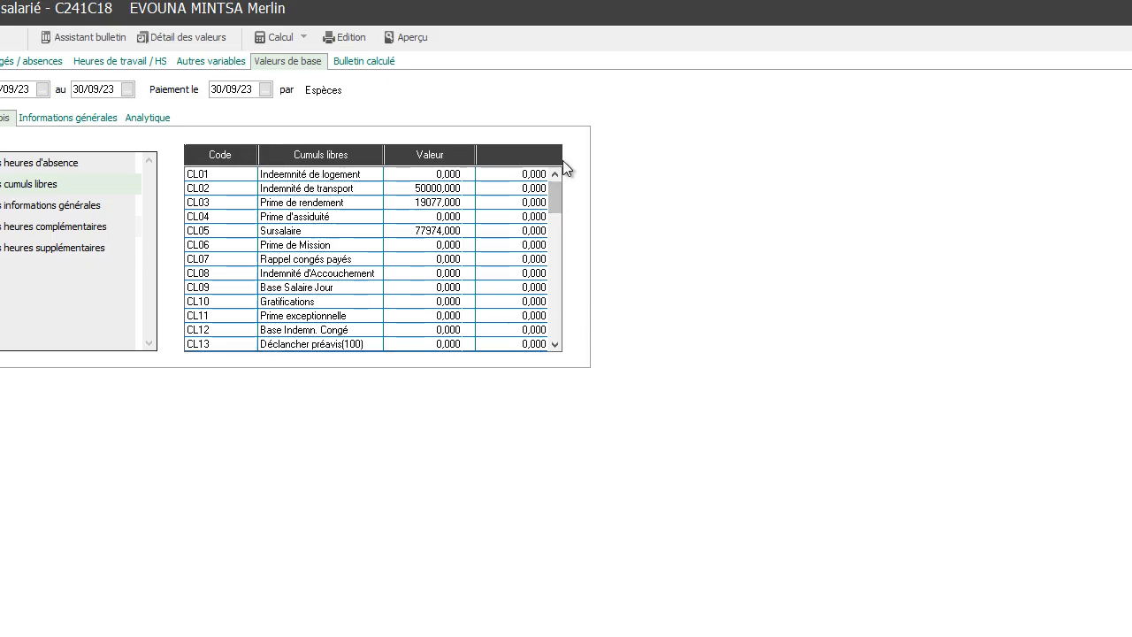
click(555, 344)
click(555, 344)
click(555, 344)
click(555, 344)
click(555, 344)
click(556, 343)
click(555, 344)
click(427, 307)
key(ctrl+v)
key(Return)
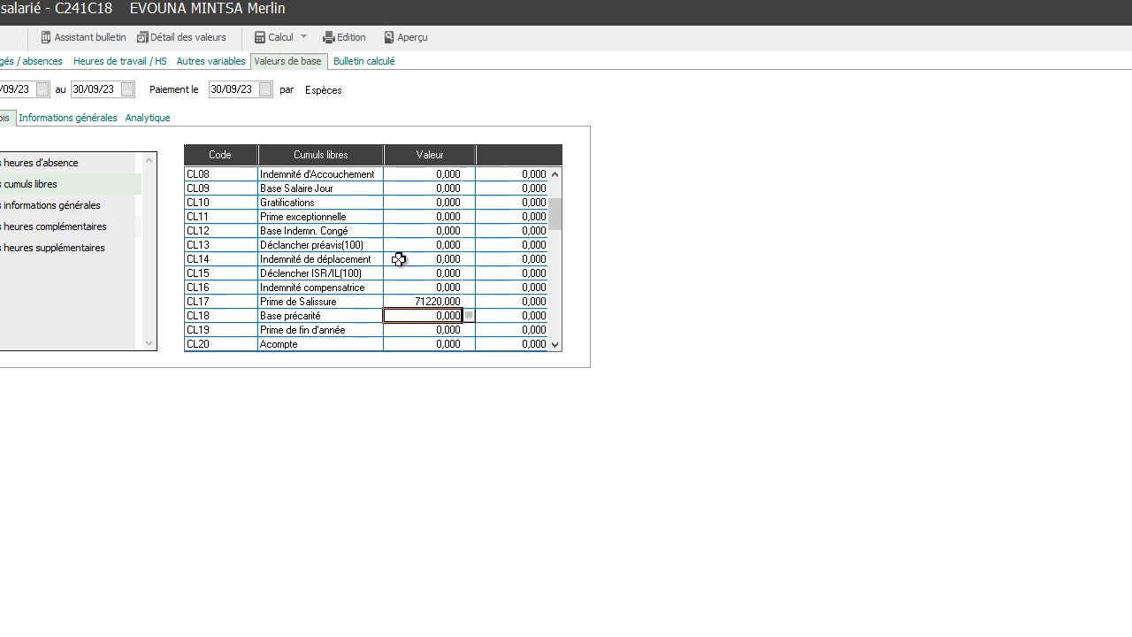
- Calculate the first employee's payslip, review its lines and return to the employee list
drag(554, 213, 555, 182)
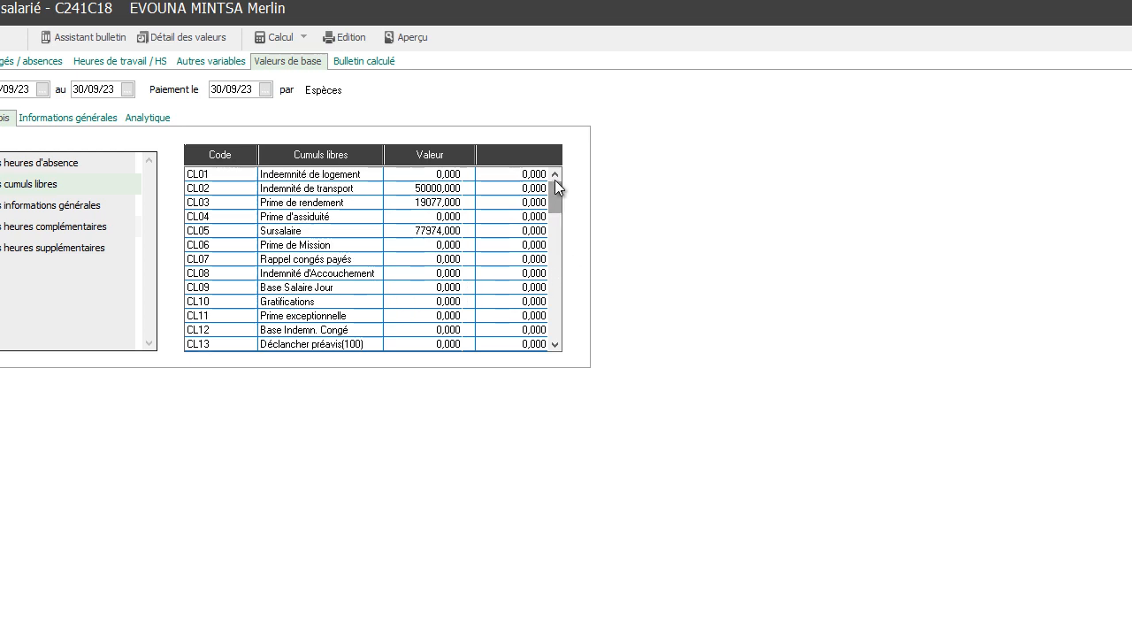
click(372, 62)
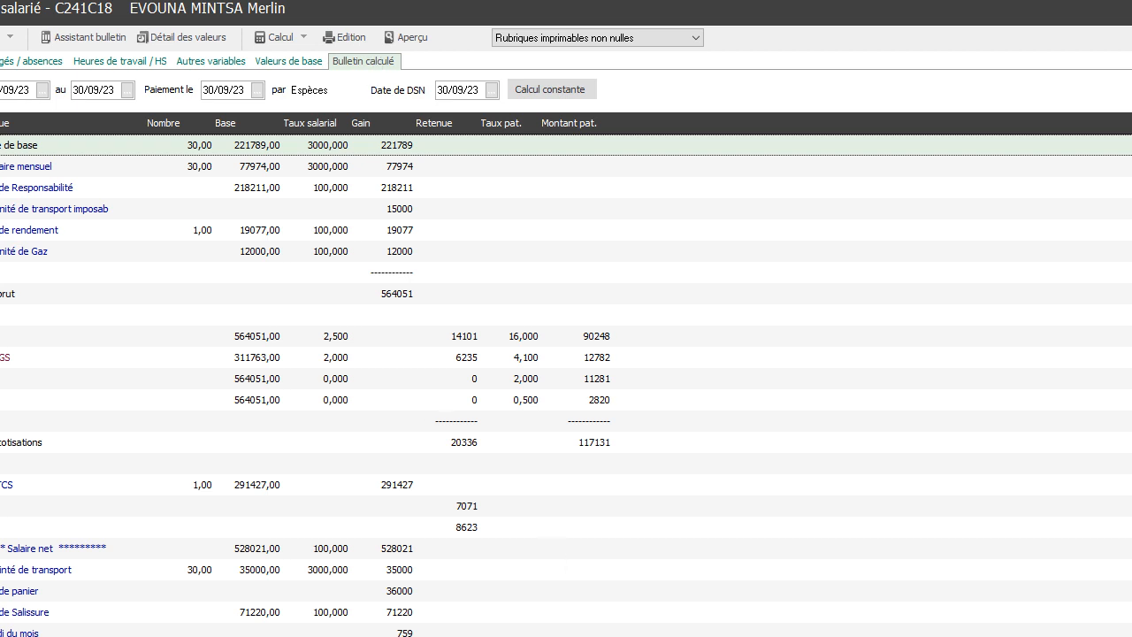
key(Escape)
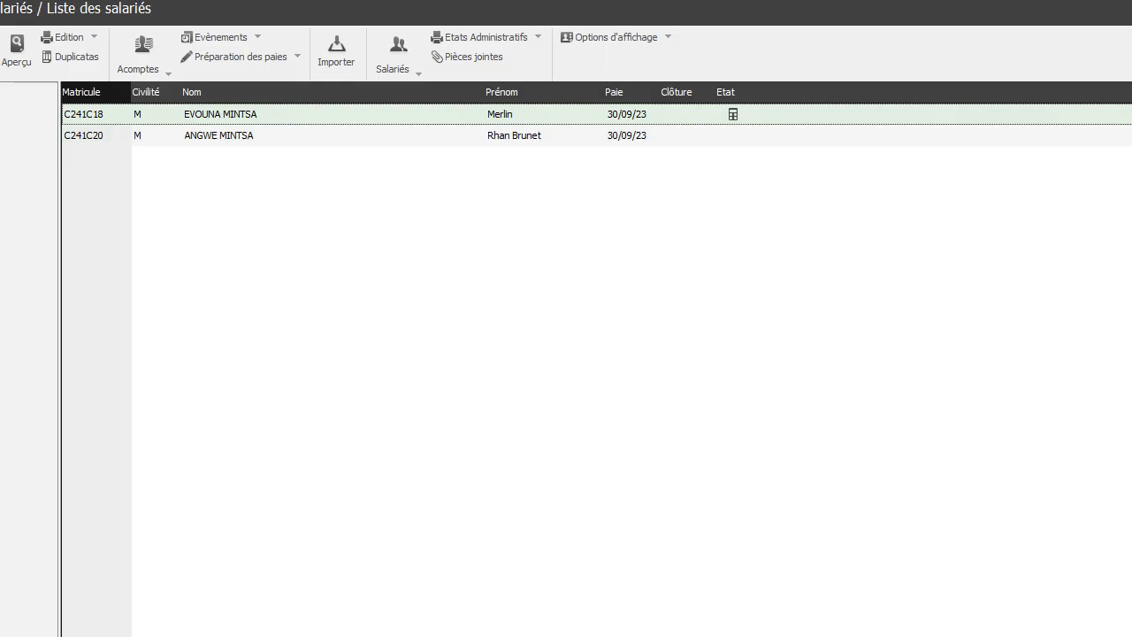
- Open the second listed employee's payslip, maximize it and show its cumuls libres base values
double_click(218, 141)
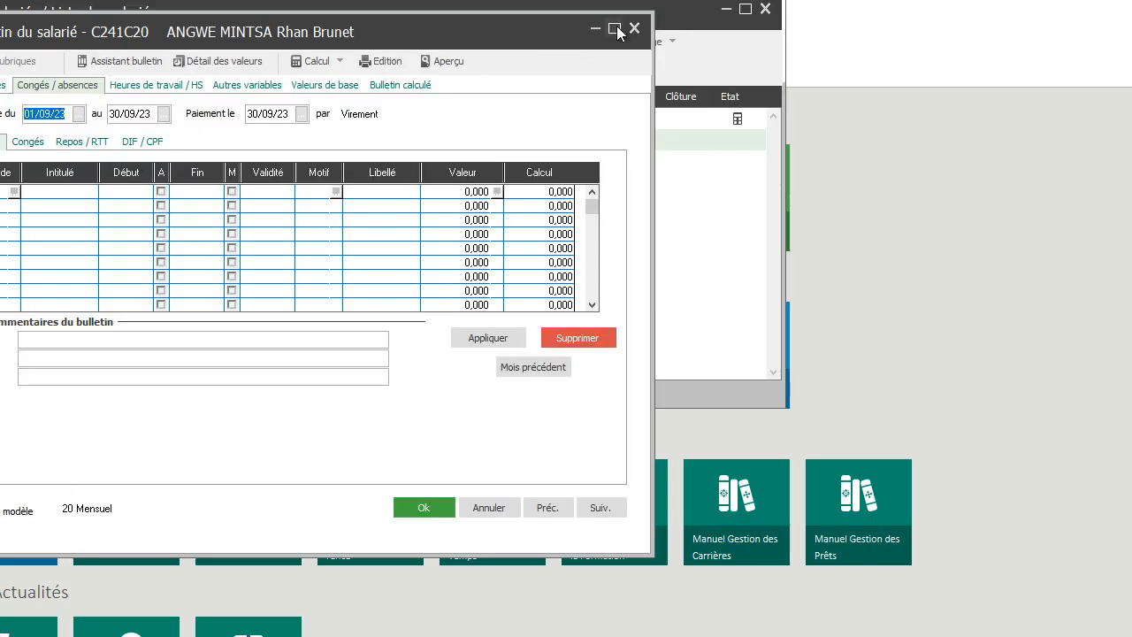
click(614, 30)
click(300, 61)
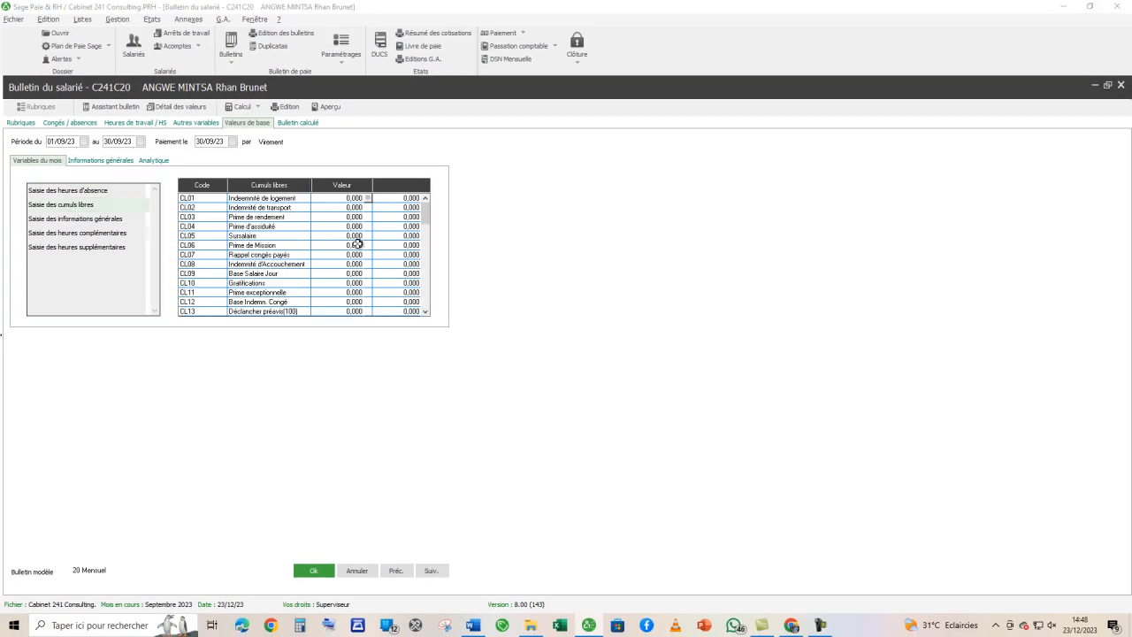
- Copy the Sursalaire of 240400 from the Président-Directeur Général's section of the Word brief into CL05
key(alt+Tab)
drag(1129, 222, 1128, 355)
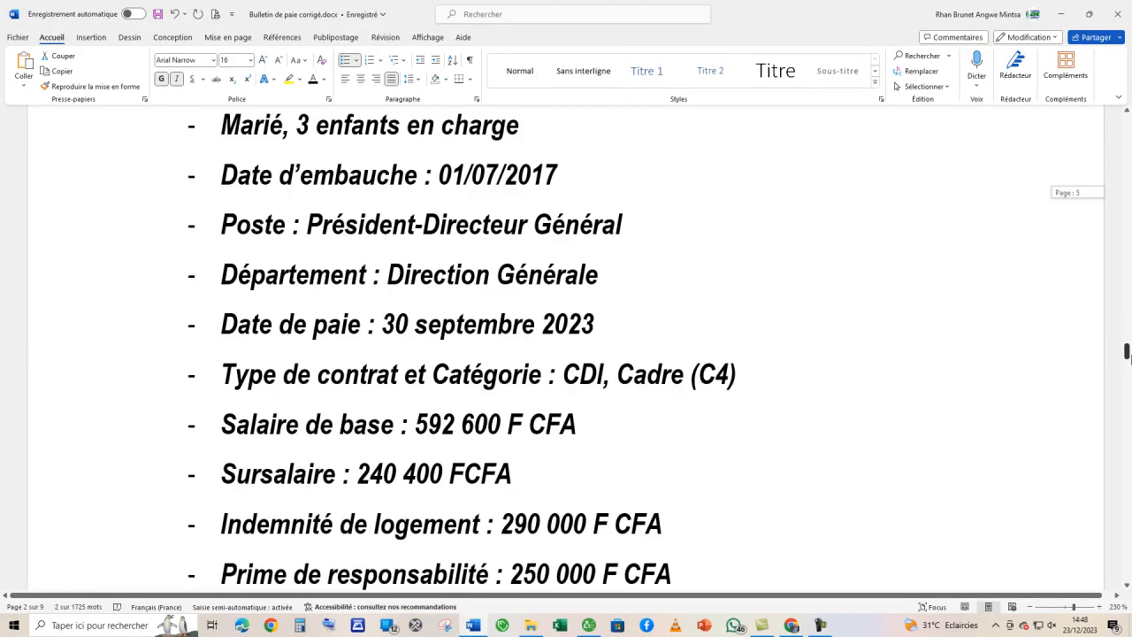
scroll(425, 352, down, 5)
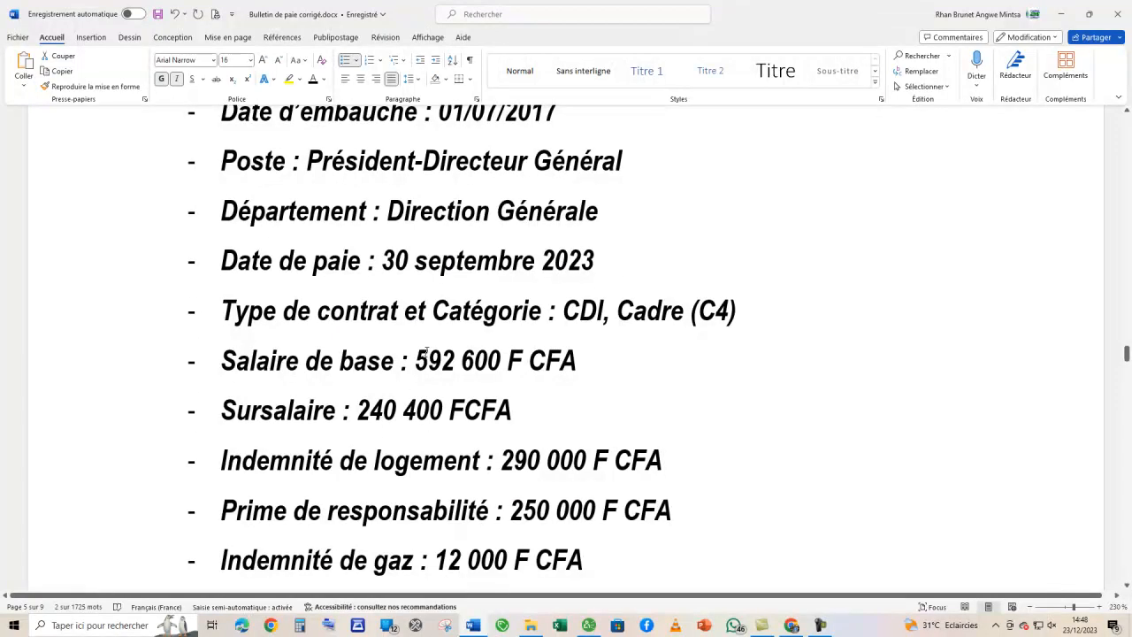
scroll(426, 352, down, 2)
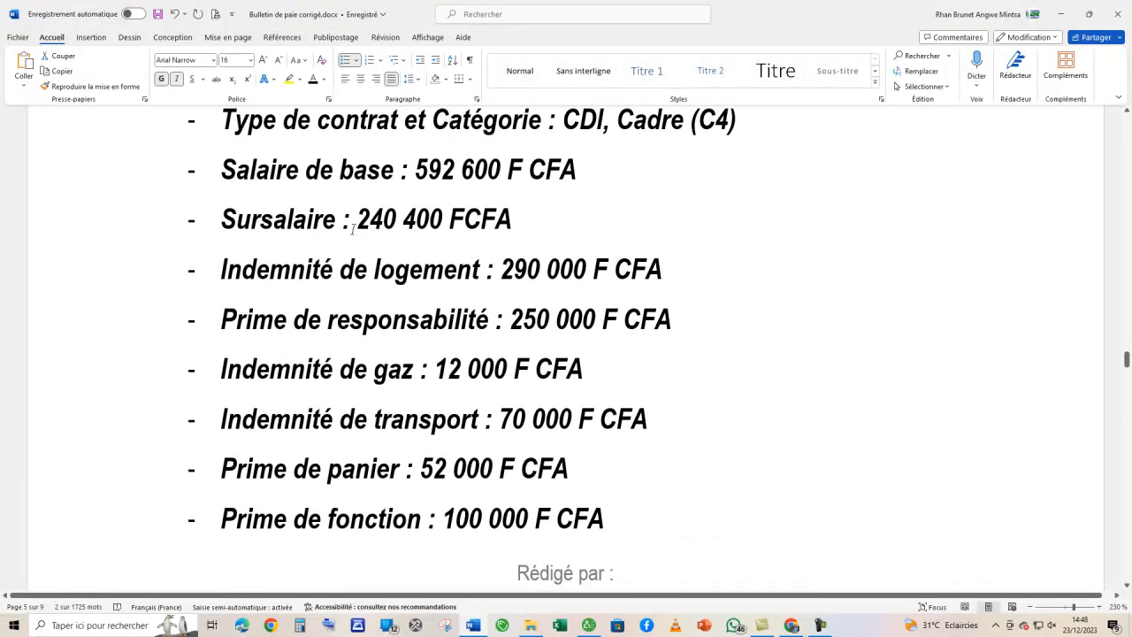
drag(358, 220, 436, 223)
key(ctrl+c)
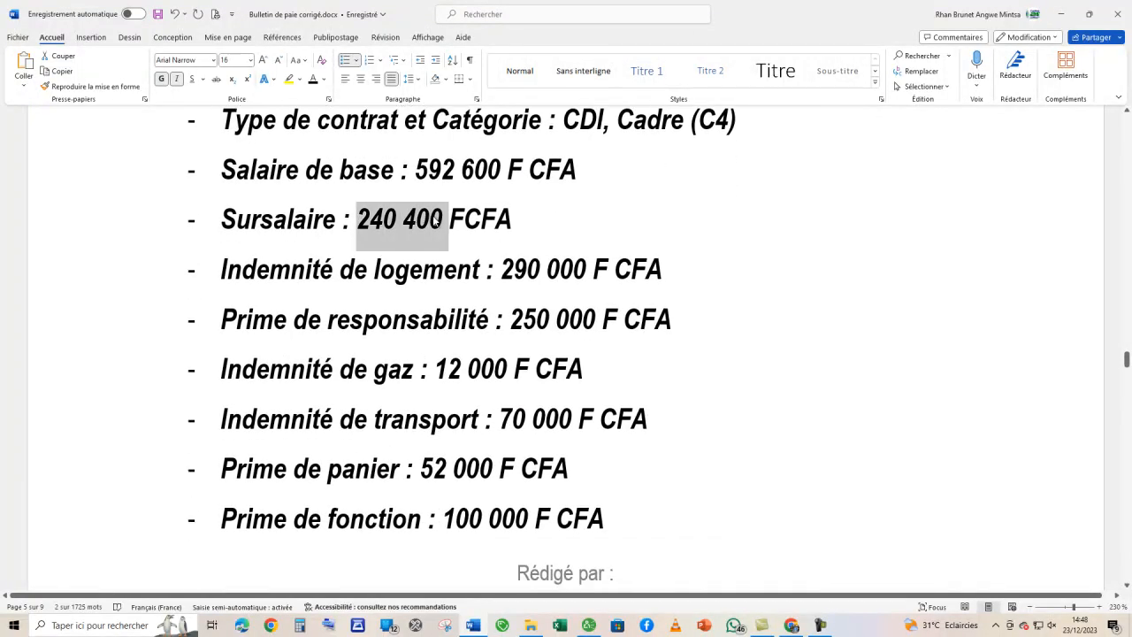
key(alt+Tab)
click(338, 236)
key(ctrl+v)
key(Return)
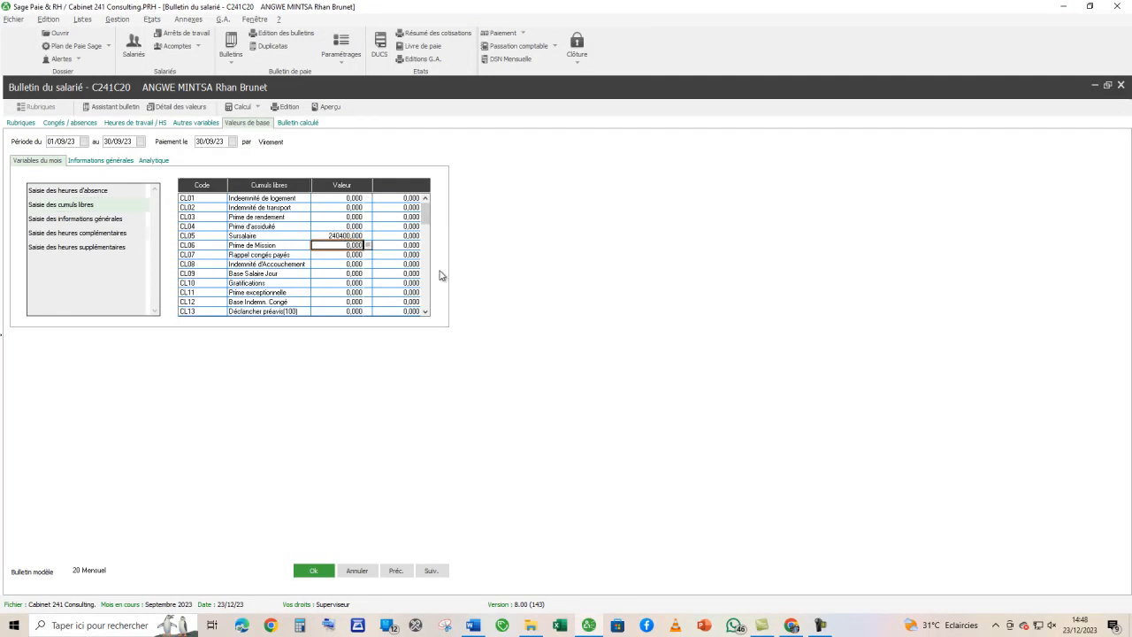
- Copy the Indemnité de logement of 290000 from the Word brief into CL01 of the payslip's cumuls libres
key(alt+Tab)
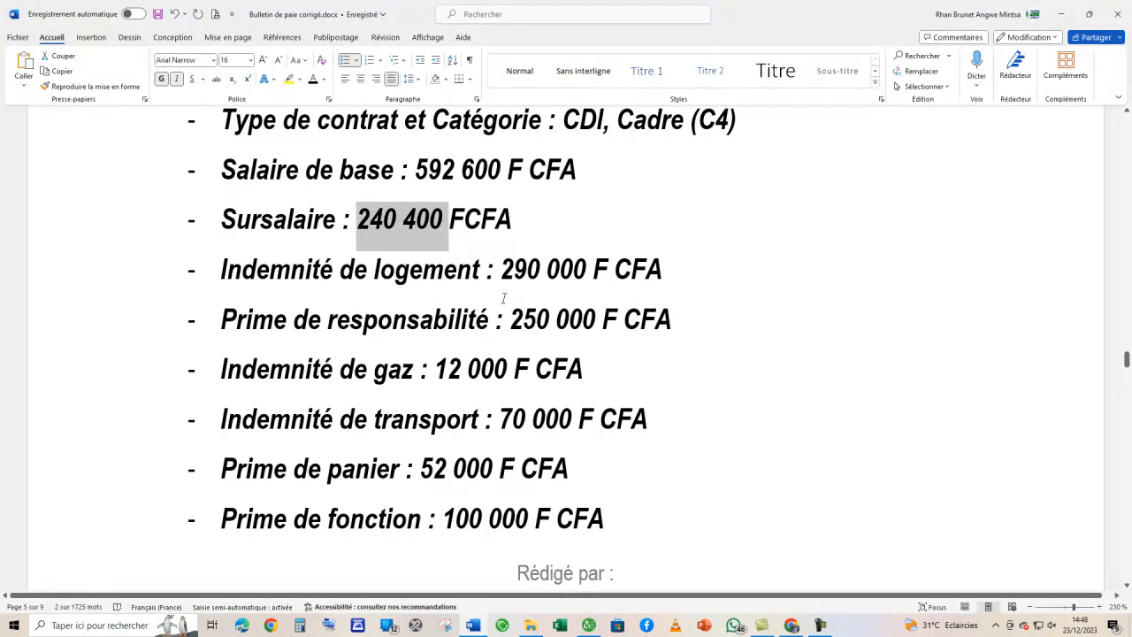
drag(502, 269, 582, 274)
key(ctrl+c)
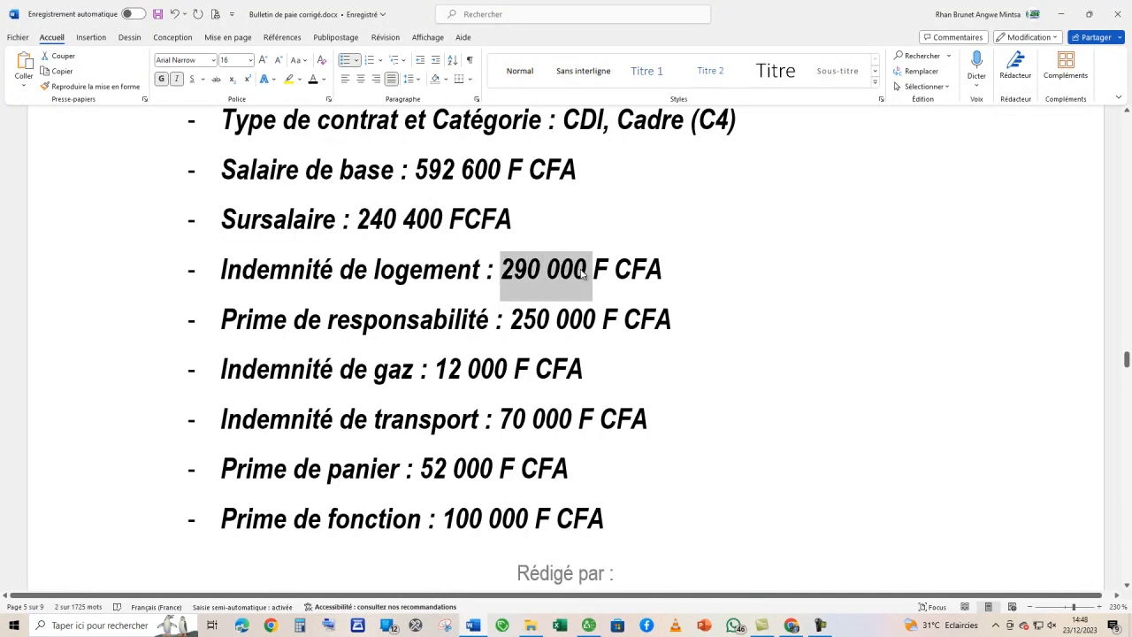
key(alt+Tab)
click(354, 198)
key(ctrl+v)
key(Return)
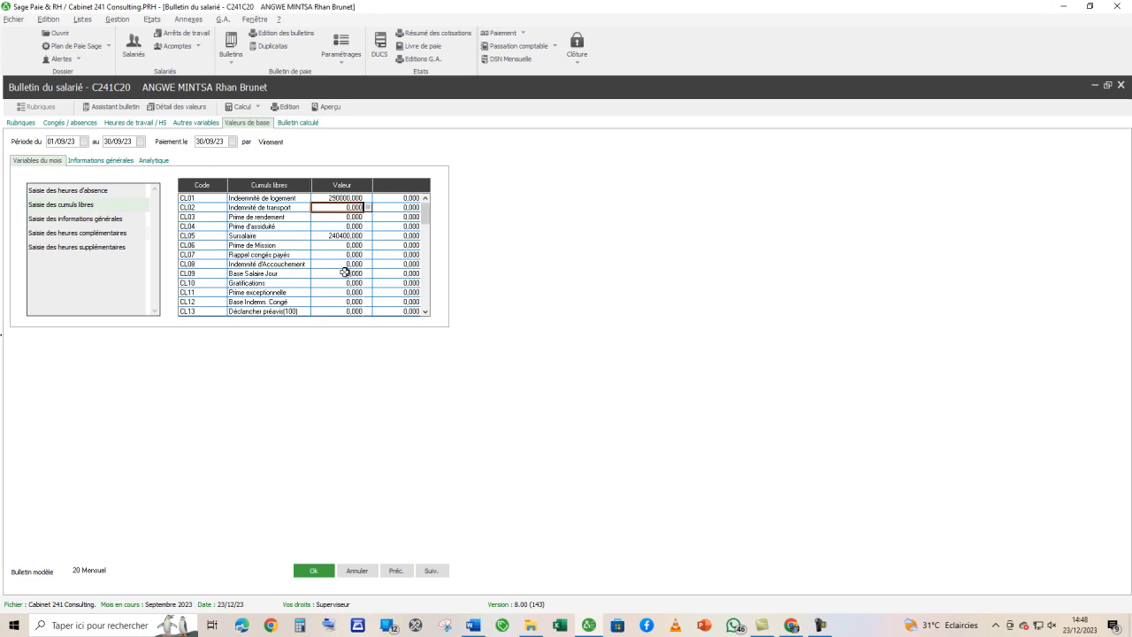
- Copy the Prime de responsabilité of 250000 from the Word brief into CL54 of the payslip's cumuls libres
key(alt+Tab)
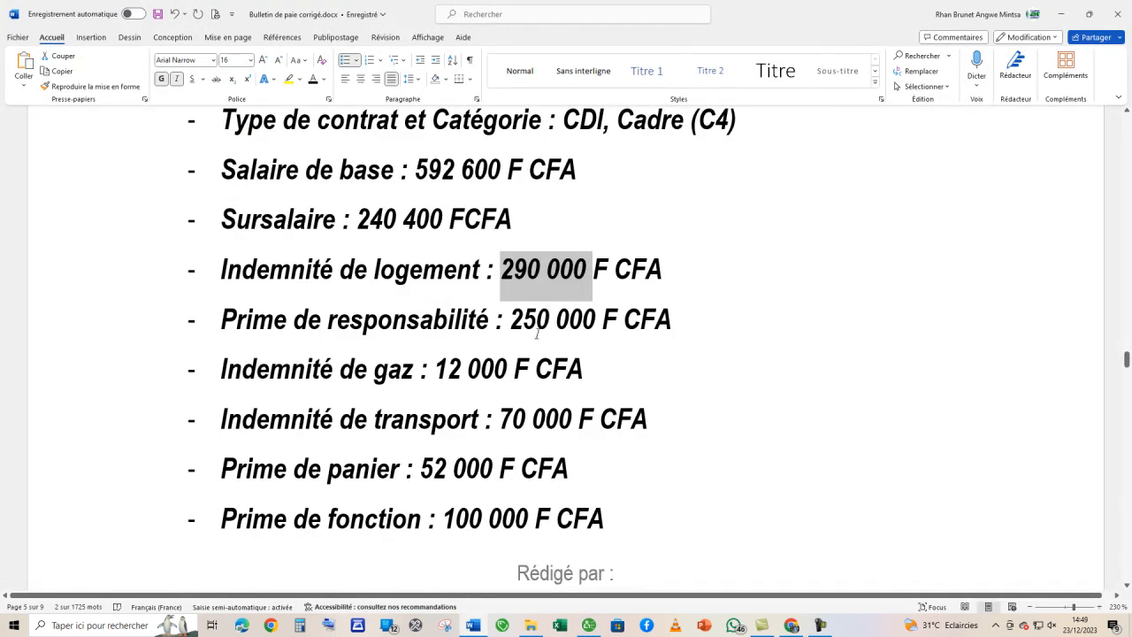
drag(511, 320, 586, 324)
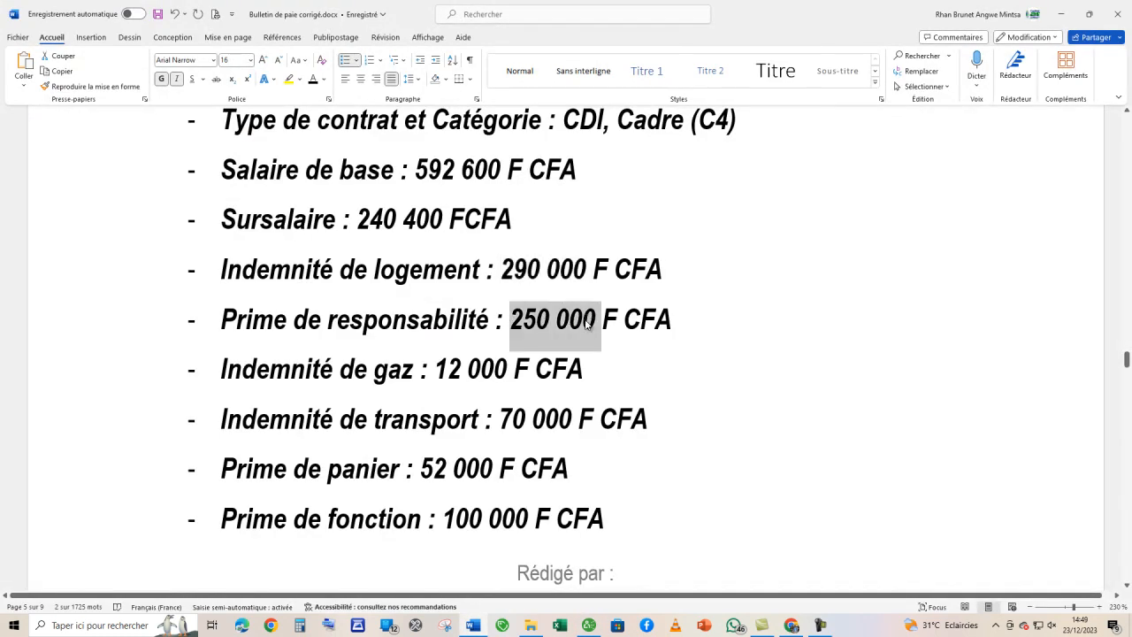
key(alt+Tab)
drag(427, 218, 426, 307)
click(345, 216)
text(250000)
key(Return)
- Copy the Indemnité de gaz of 12000 from the Word brief into CL53 of the payslip's cumuls libres
key(alt+Tab)
drag(435, 368, 506, 375)
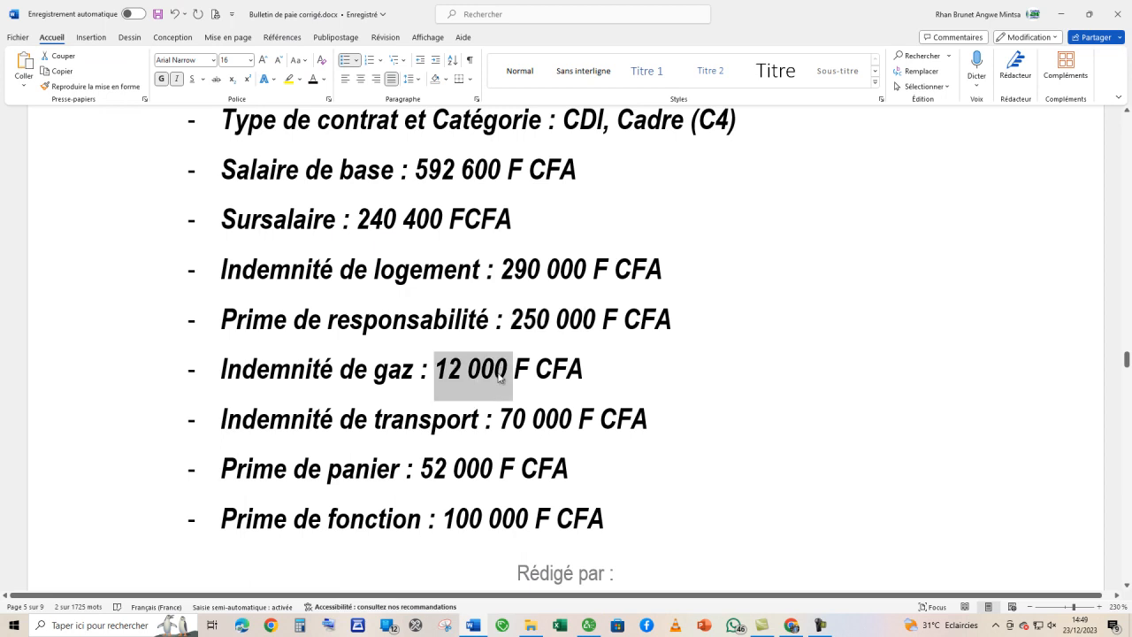
key(alt+Tab)
click(340, 206)
key(Down)
click(340, 206)
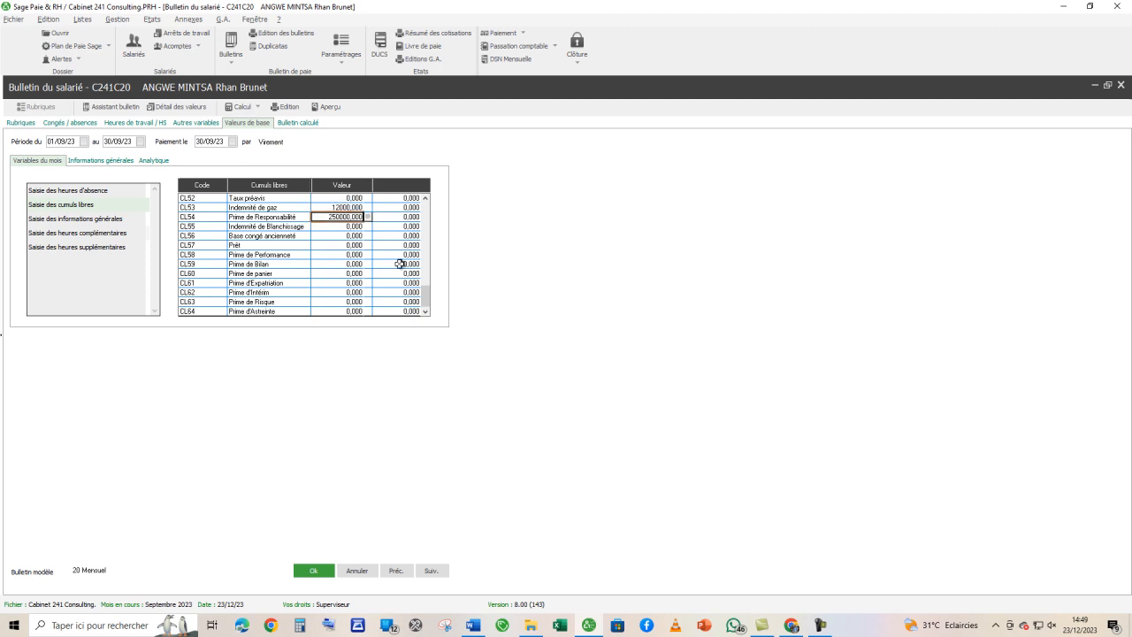
- Copy the Indemnité de transport of 70000 from the Word brief into CL02 of the payslip's cumuls libres
key(alt+Tab)
drag(501, 415, 565, 424)
key(ctrl+c)
key(alt+Tab)
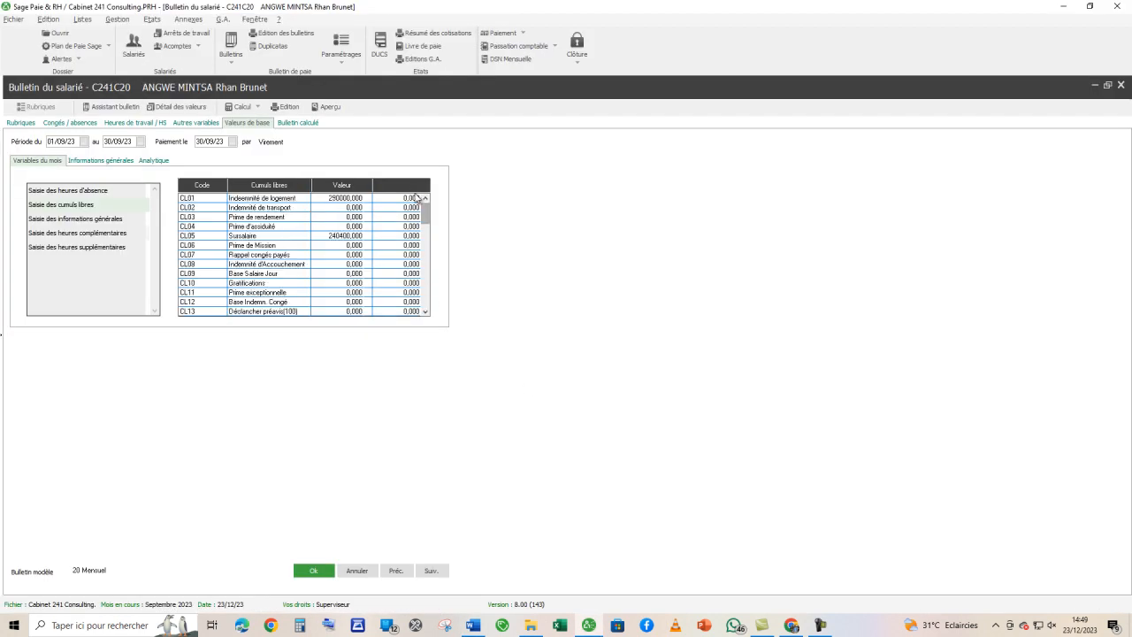
click(341, 209)
key(ctrl+v)
key(Return)
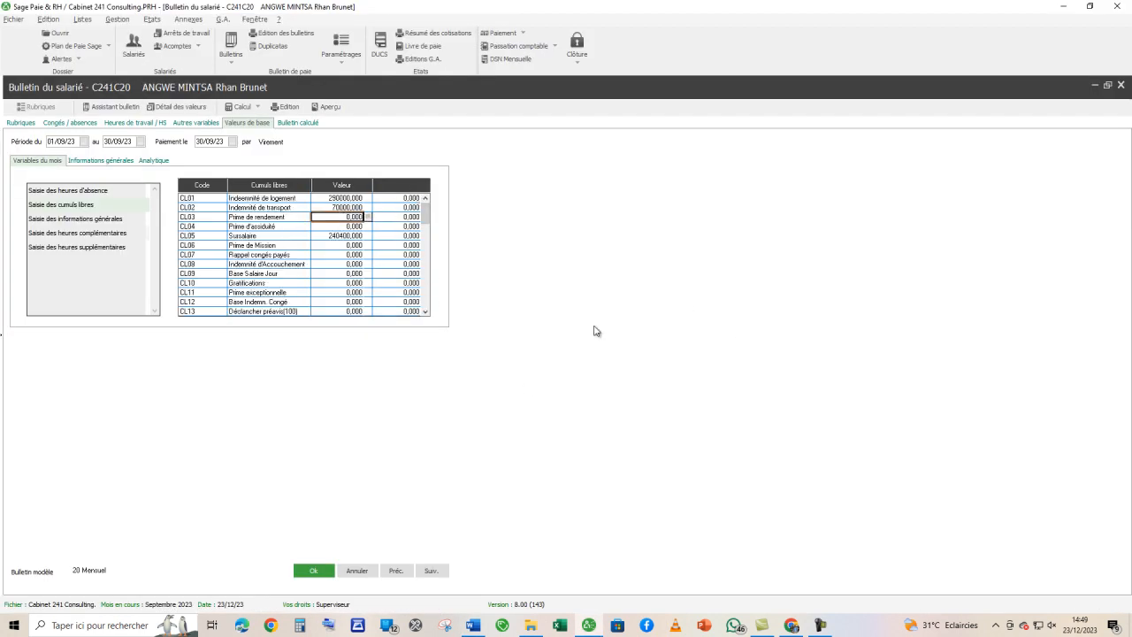
- Copy the Prime de panier of 52000 from the Word brief into CL60 of the payslip's cumuls libres
key(alt+Tab)
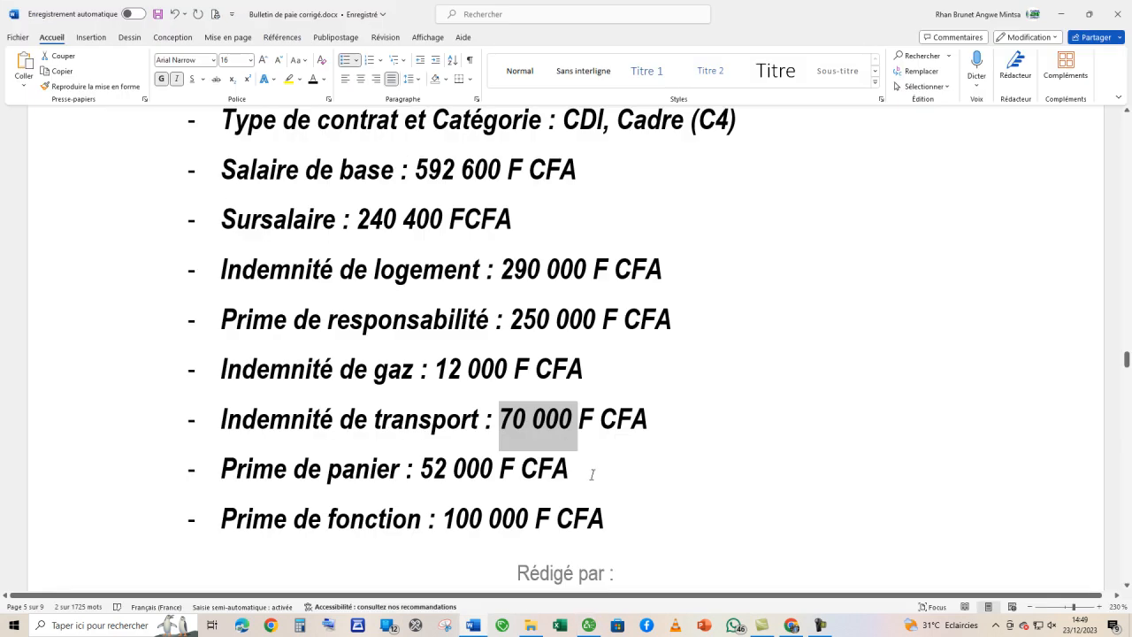
scroll(590, 471, down, 3)
drag(422, 341, 484, 342)
key(ctrl+c)
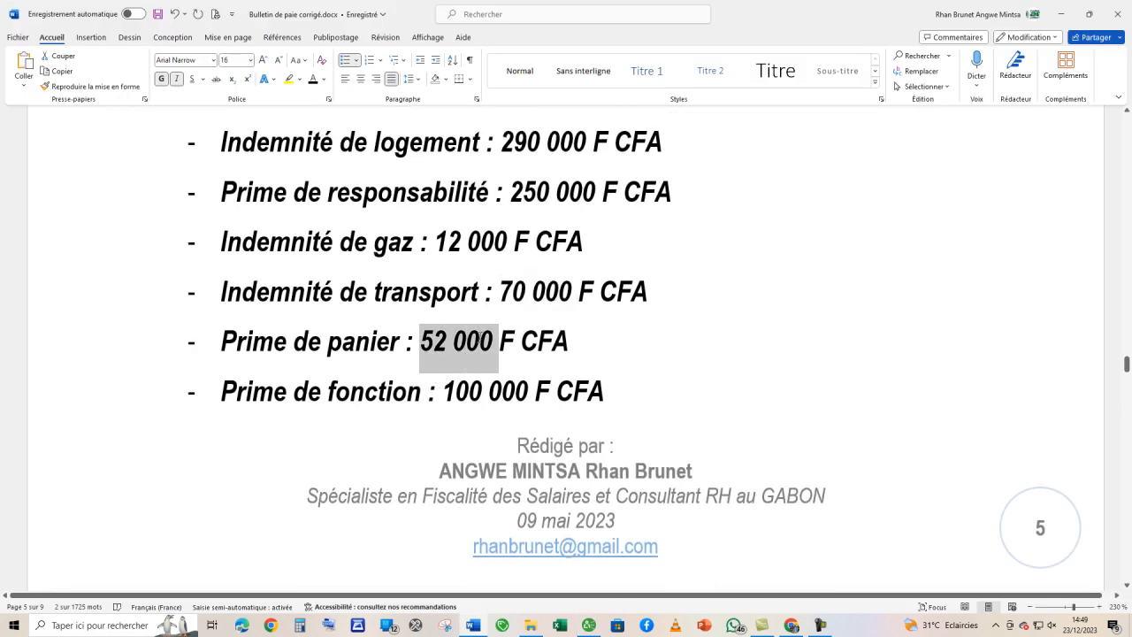
key(alt+Tab)
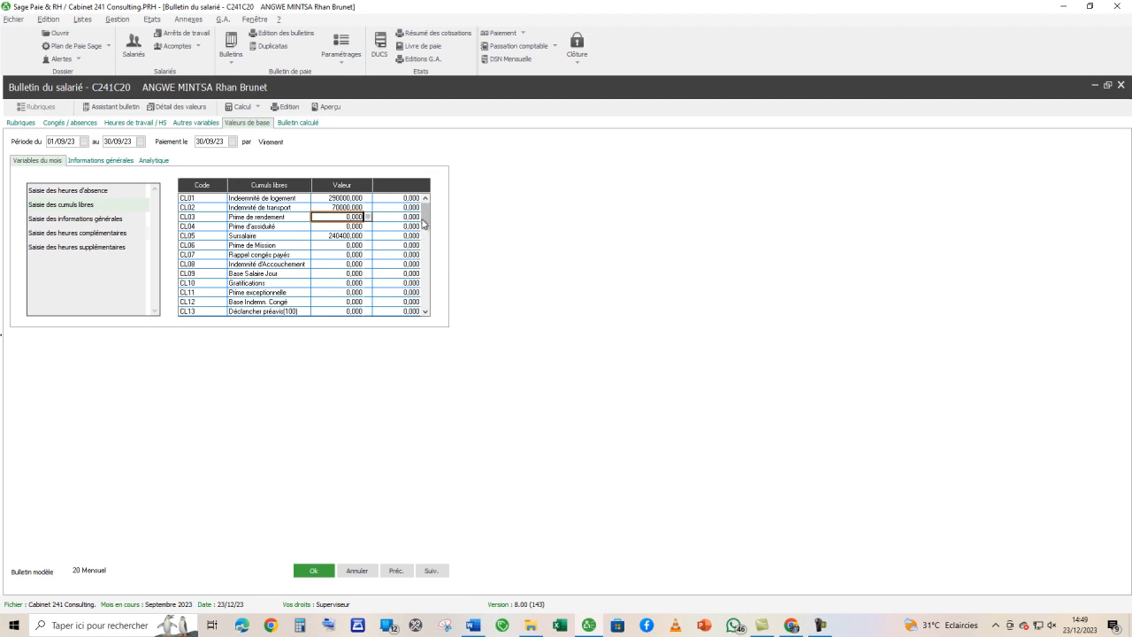
click(413, 311)
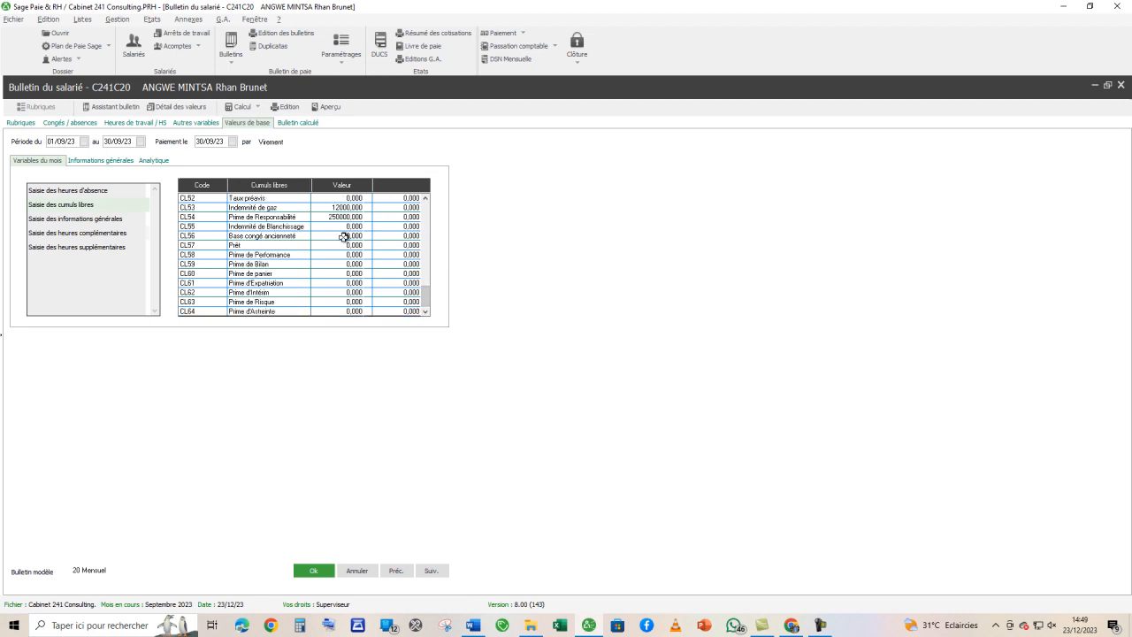
click(333, 272)
key(ctrl+v)
- Copy the Prime de fonction of 100000 from the Word brief into CL48 of the payslip's cumuls libres
key(alt+Tab)
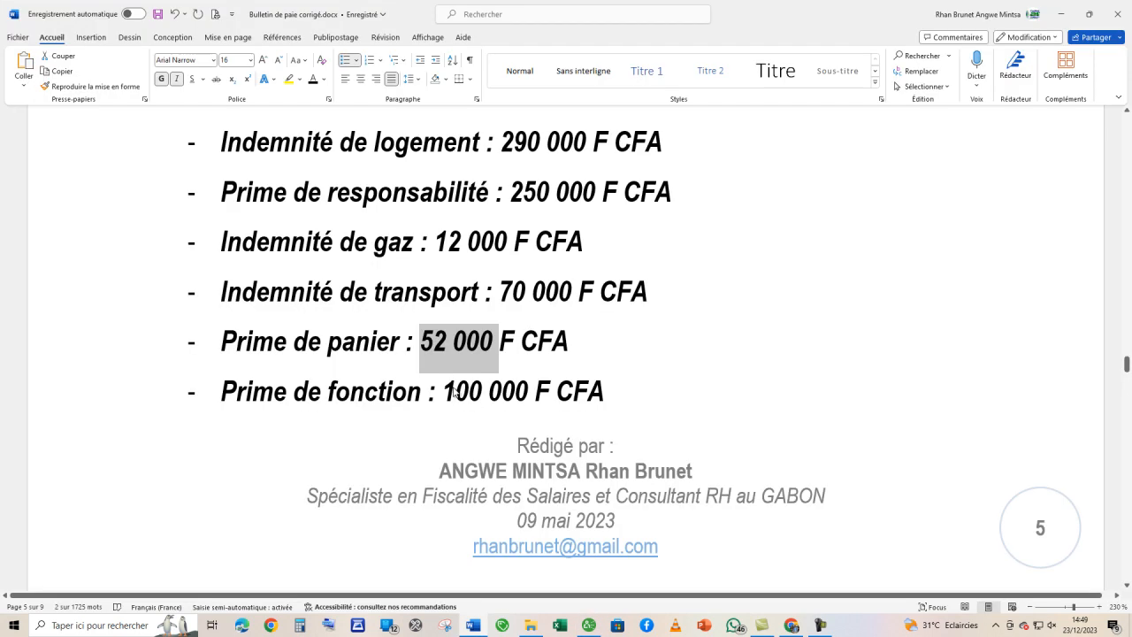
scroll(450, 353, down, 4)
scroll(438, 247, up, 2)
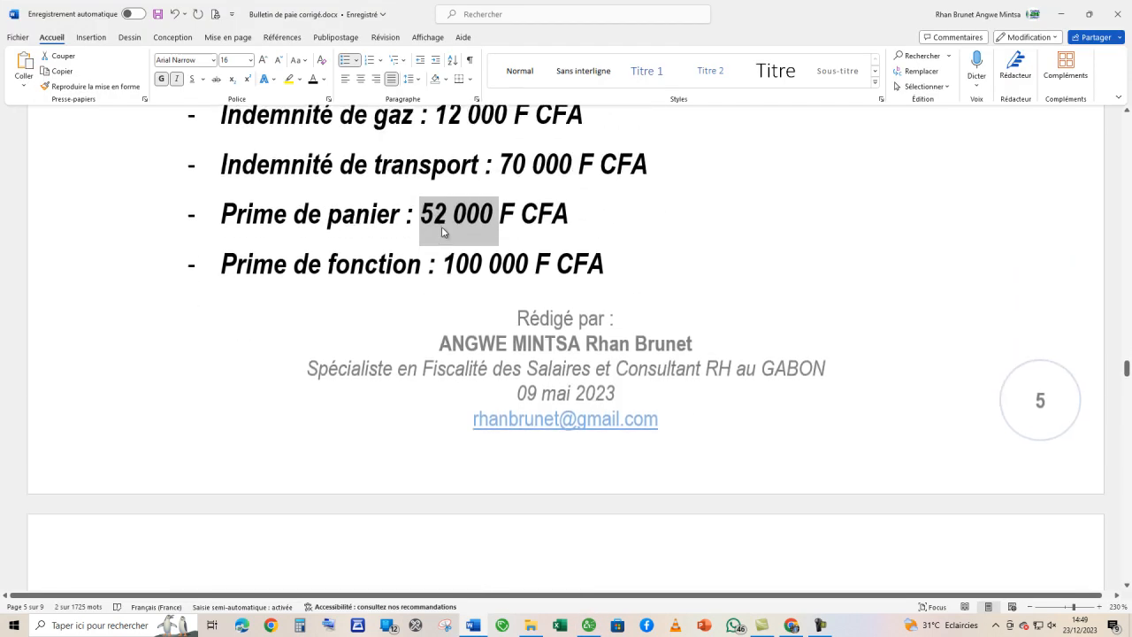
drag(445, 263, 510, 264)
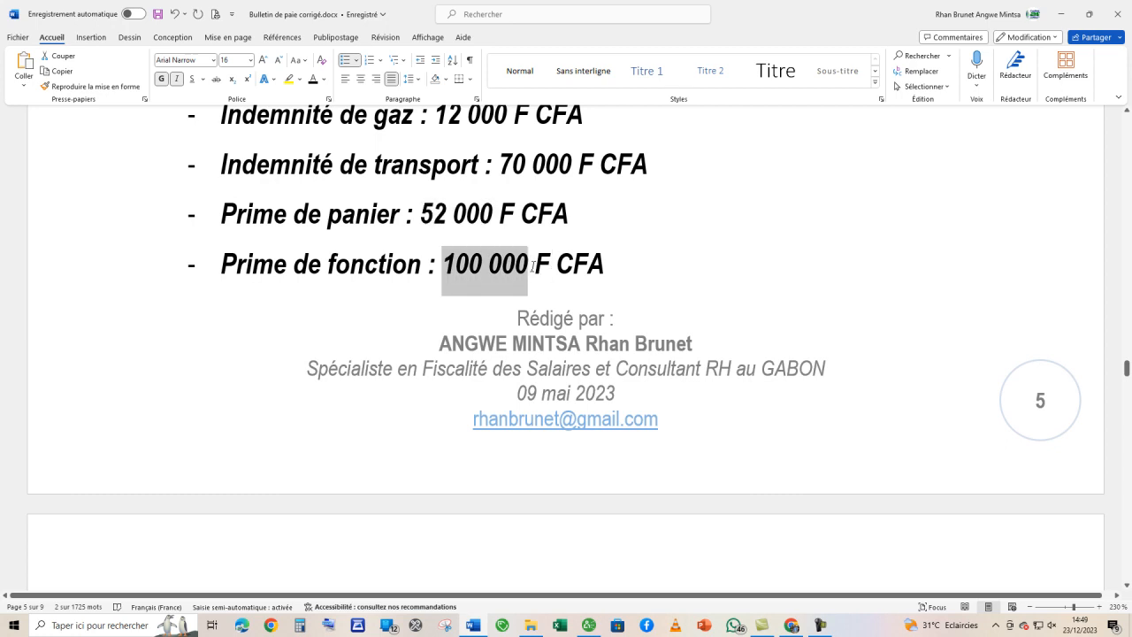
key(alt+Tab)
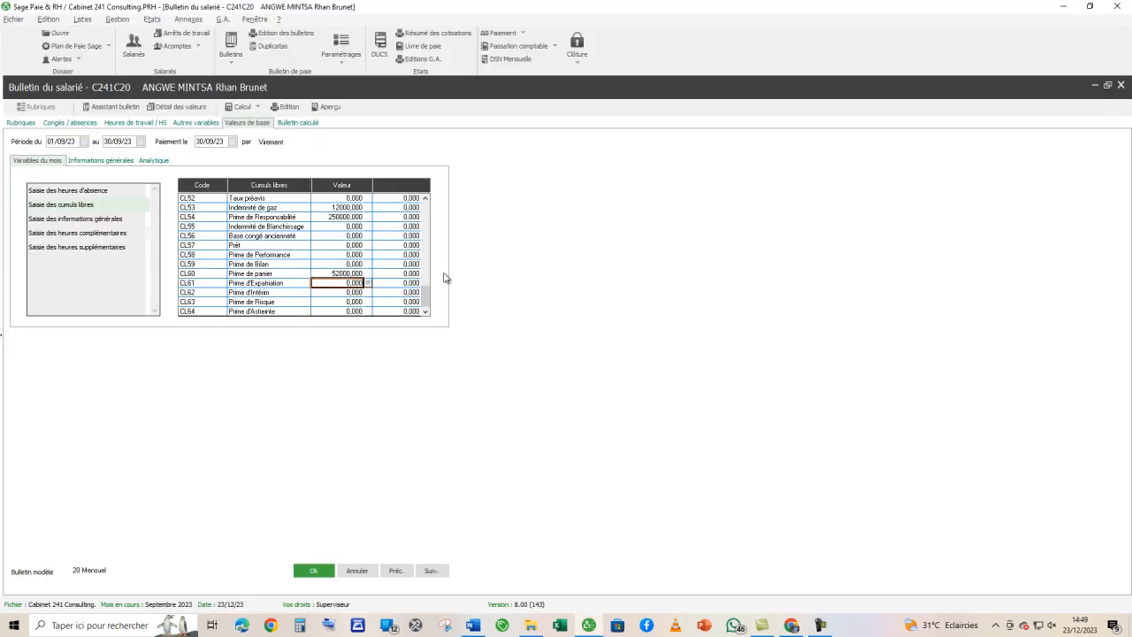
click(425, 232)
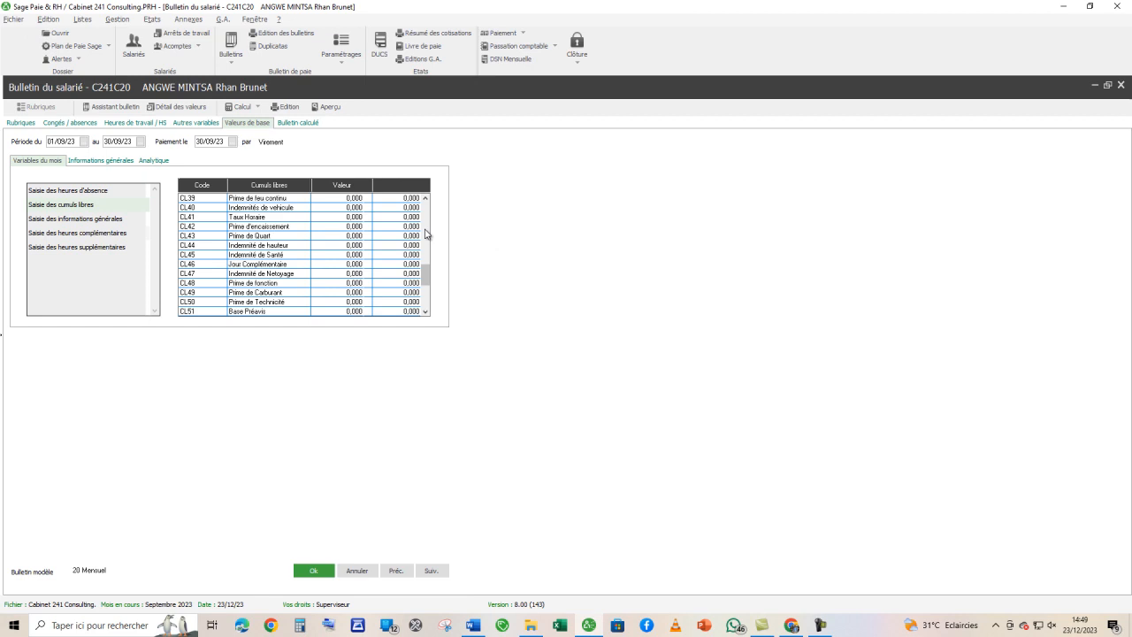
click(351, 282)
text(100000)
key(Return)
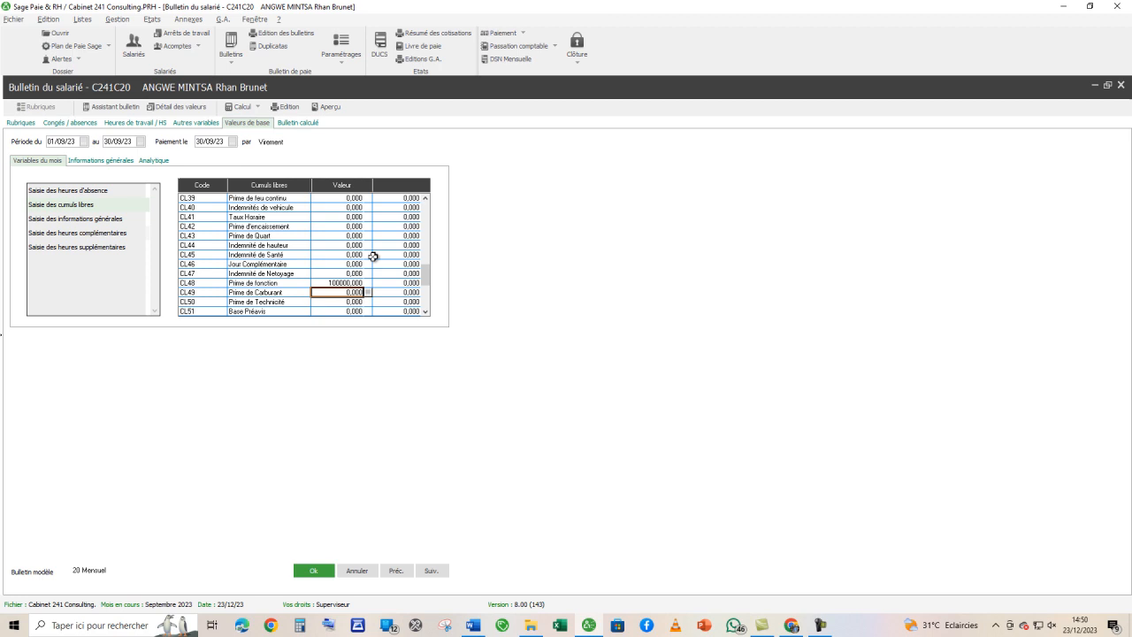
- Calculate the second employee's payslip, review its lines and validate it to return to the employee list
click(296, 123)
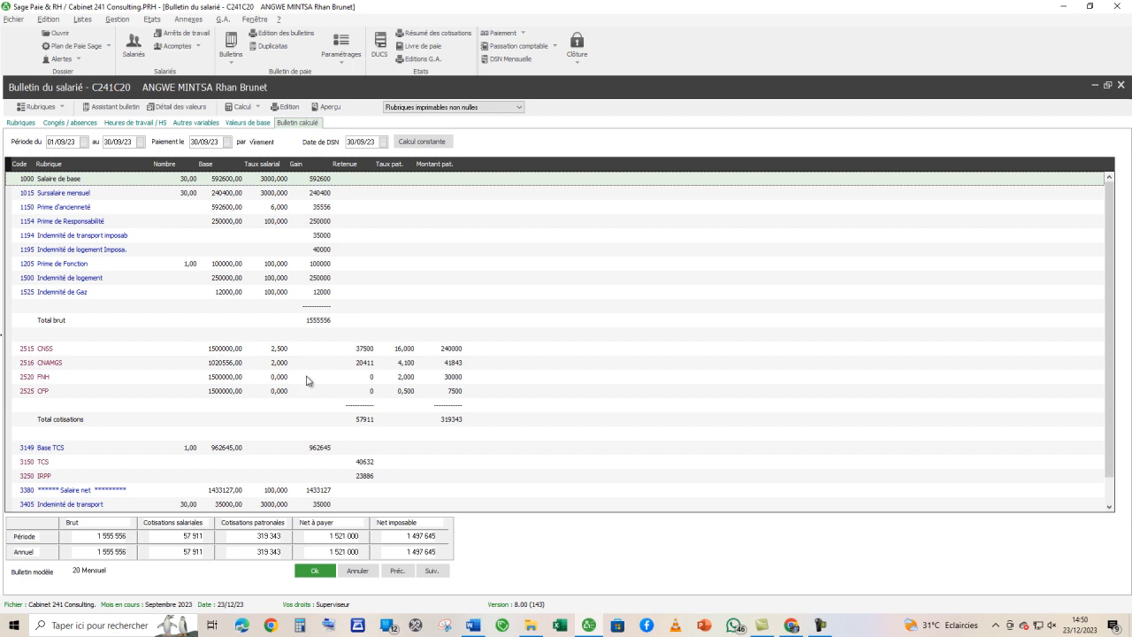
click(314, 571)
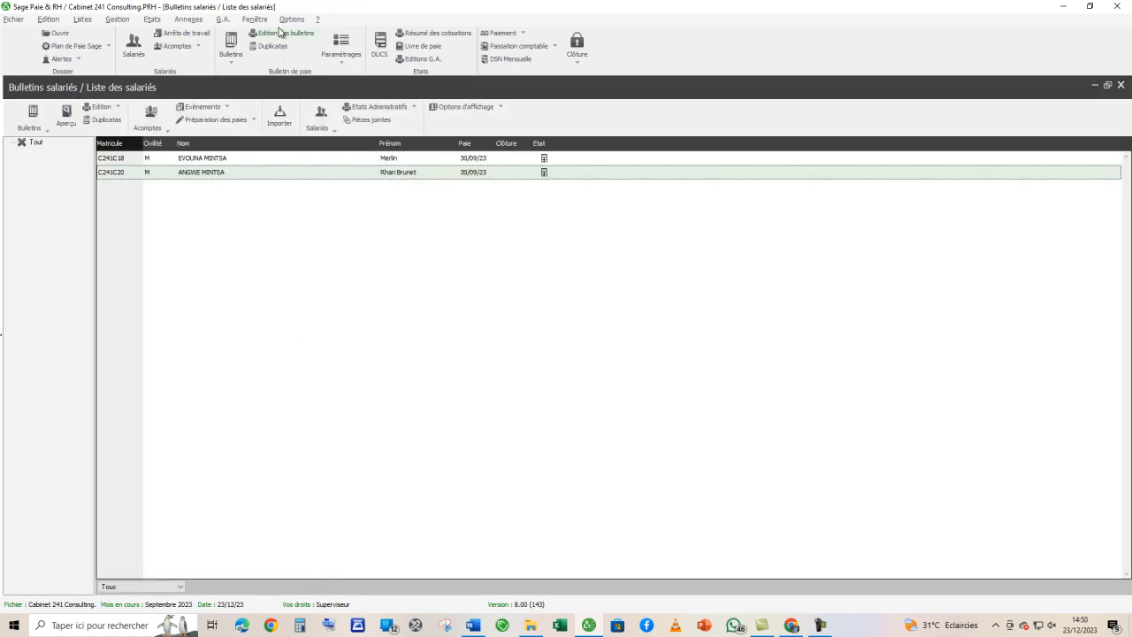
- Preview the payslip edition for all employees with Aperçu avant impression, then close the preview
click(283, 32)
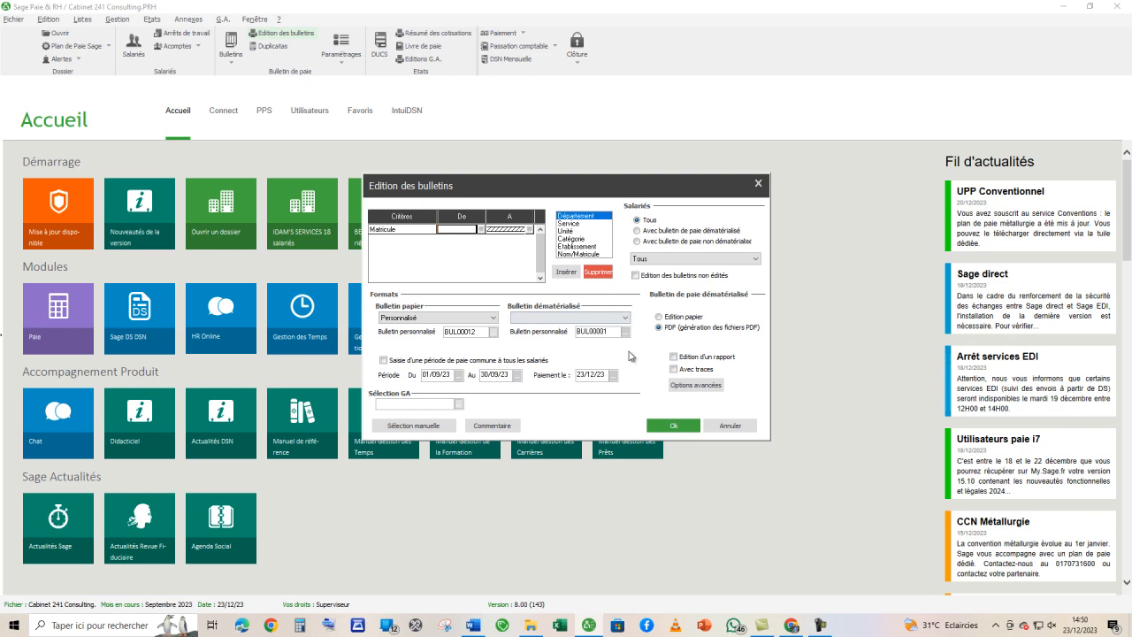
click(666, 428)
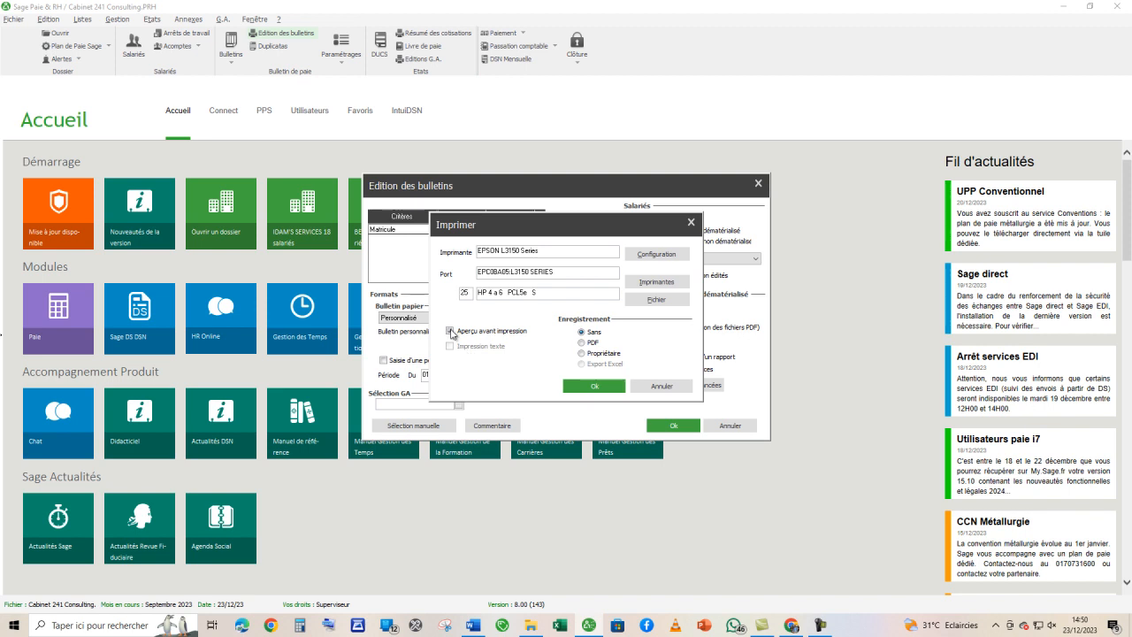
click(604, 386)
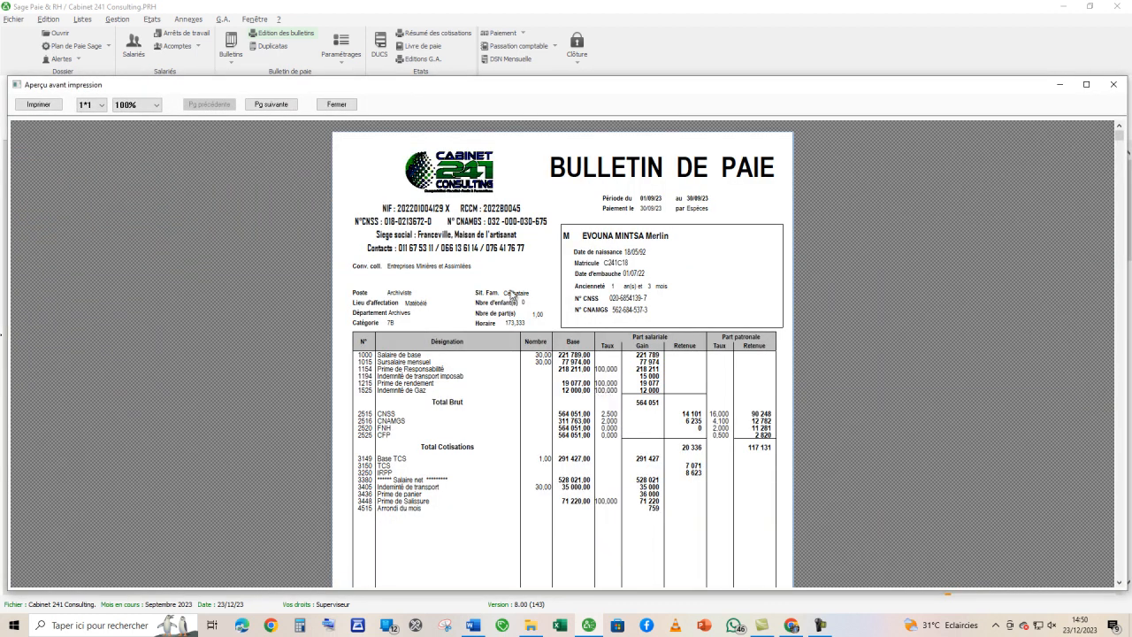
click(340, 104)
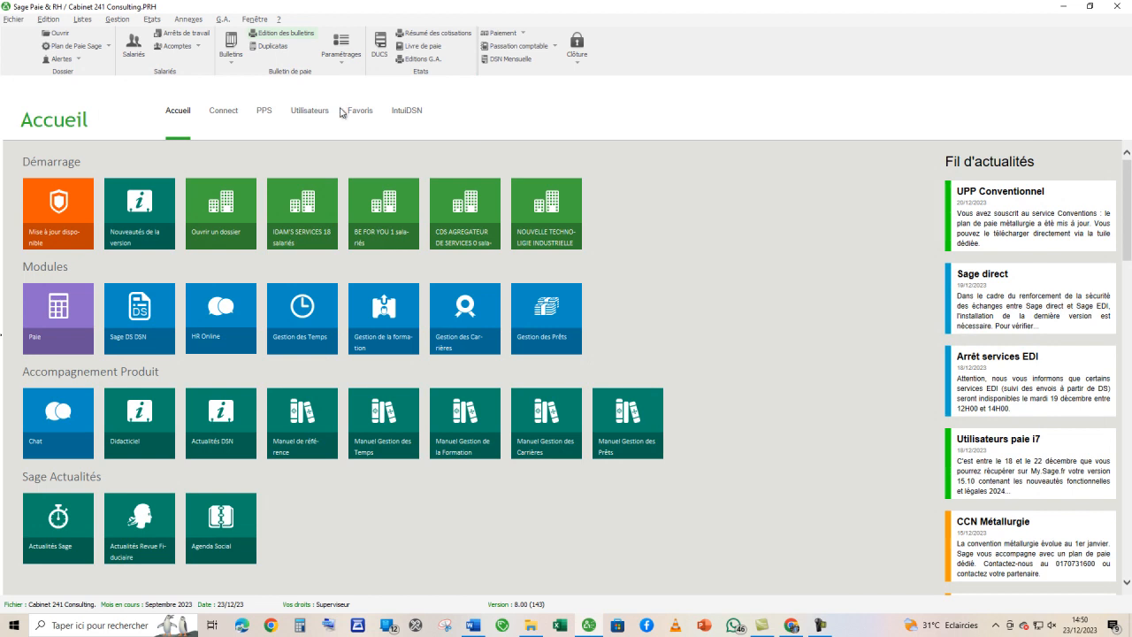
- Run the payslip edition for all employees with PDF as the recording format
click(281, 32)
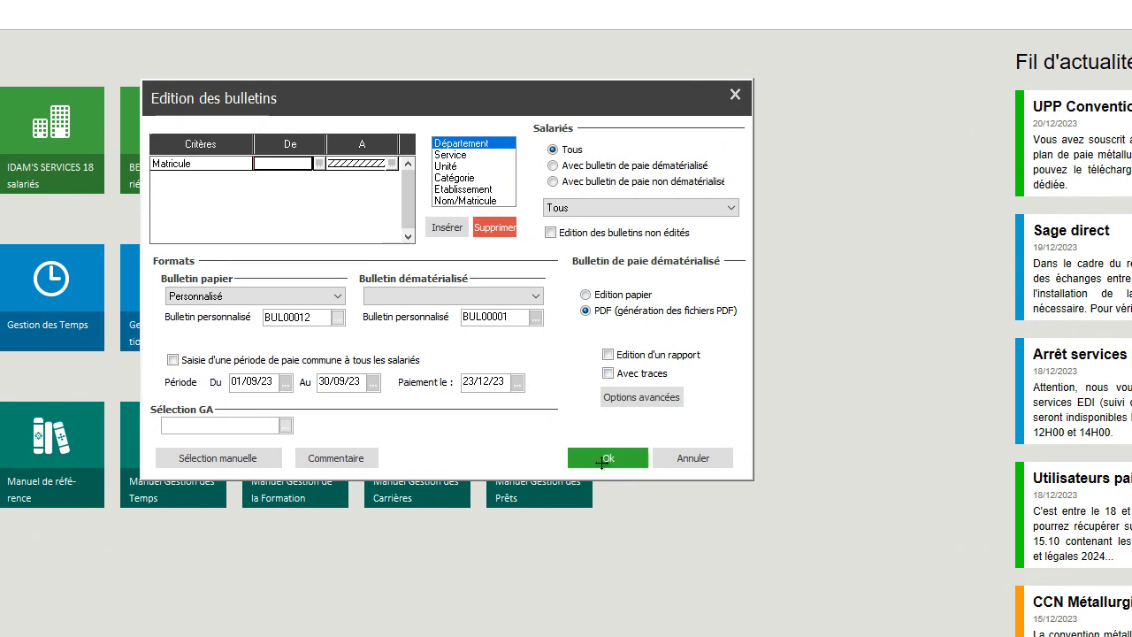
click(602, 459)
click(473, 335)
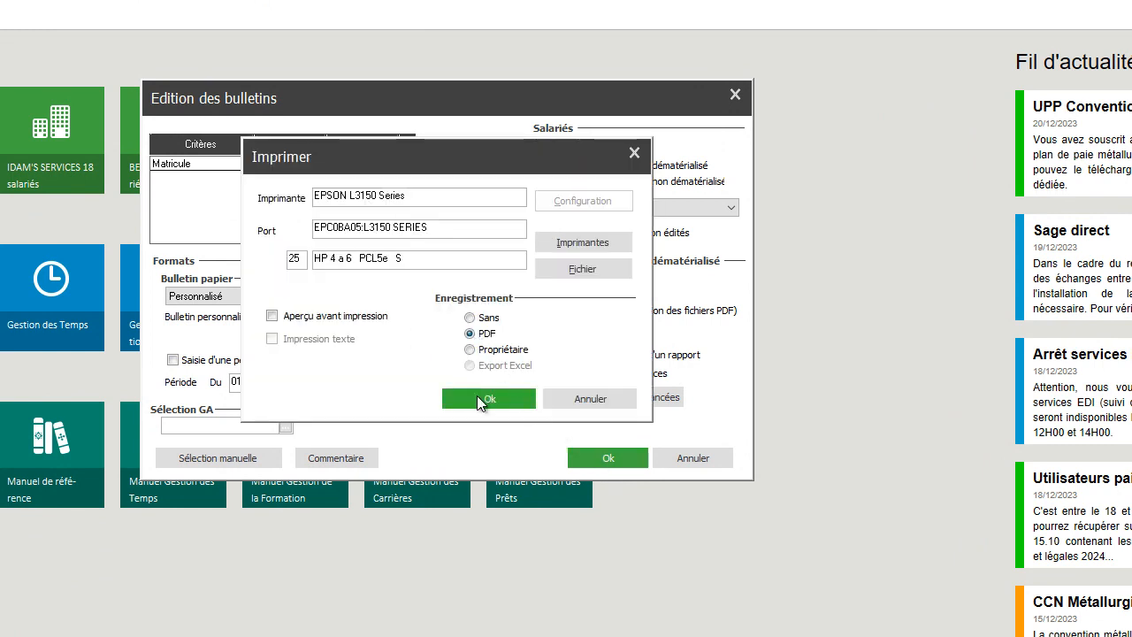
click(479, 398)
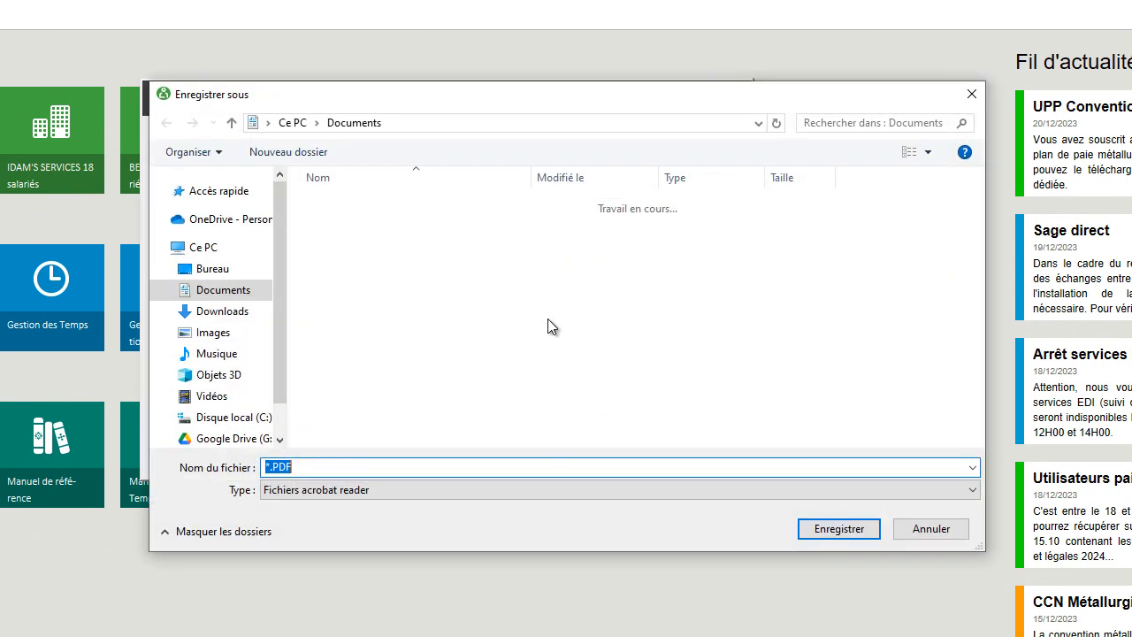
- Choose the Septembre 2023 folder inside SAGE PAIE YOUTUBE on the Bureau as the PDF's save location
click(201, 376)
scroll(372, 292, down, 1)
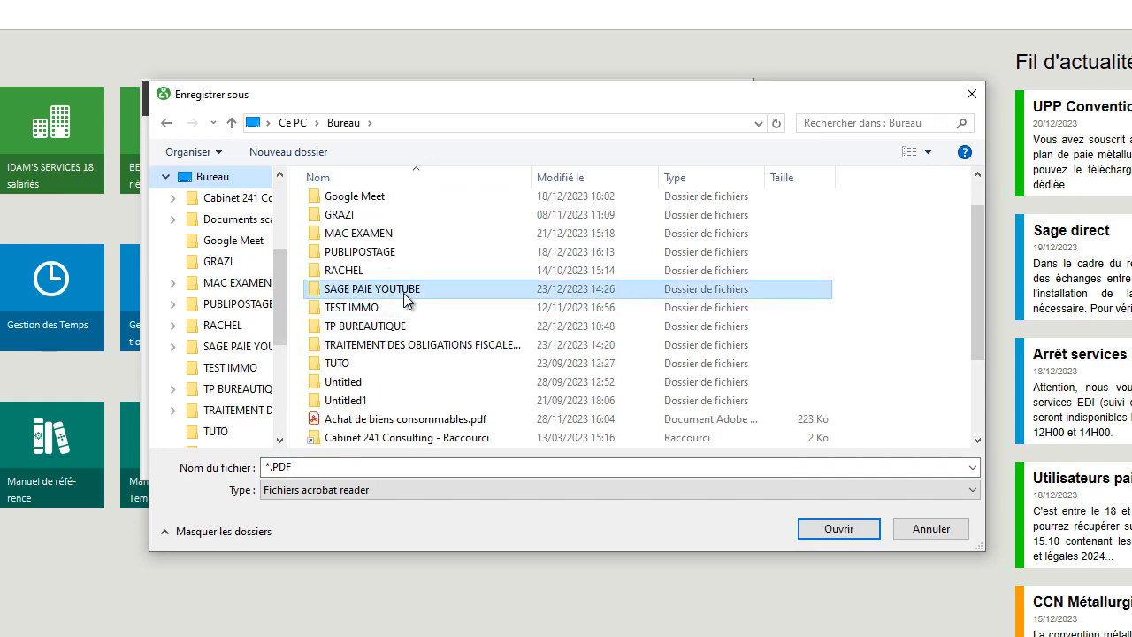
double_click(370, 289)
double_click(362, 223)
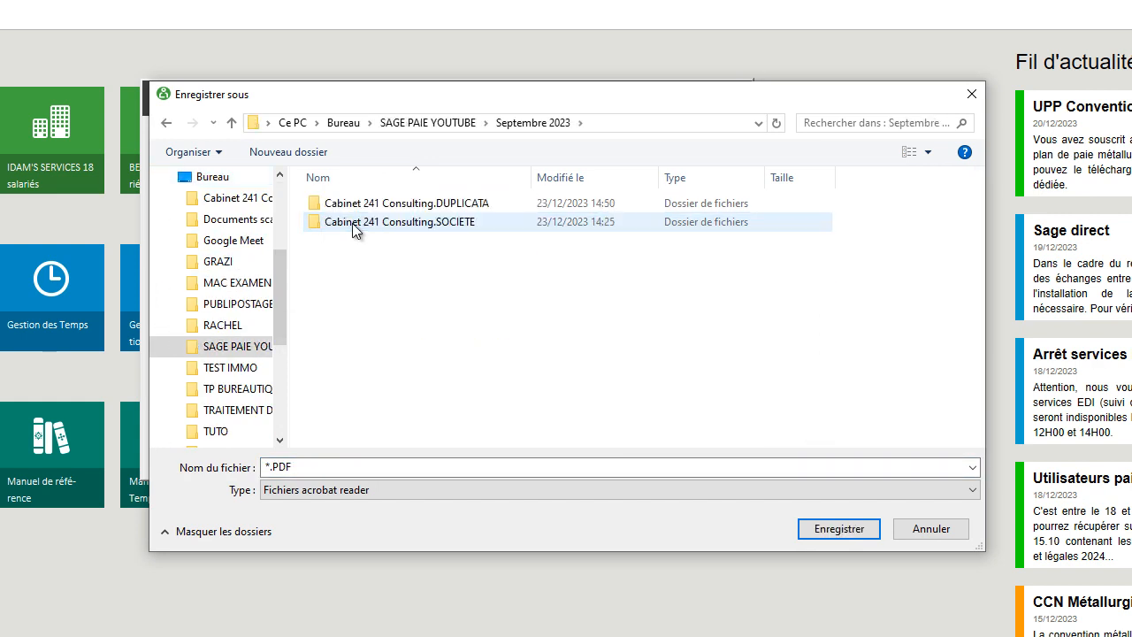
- Name the PDF file BULLETINS DE PAIE SEPTEMBRE 2023.PDF and save it
double_click(270, 466)
click(268, 466)
key(BackSpace)
text(BULLETINS DE PAIE SEPTEM)
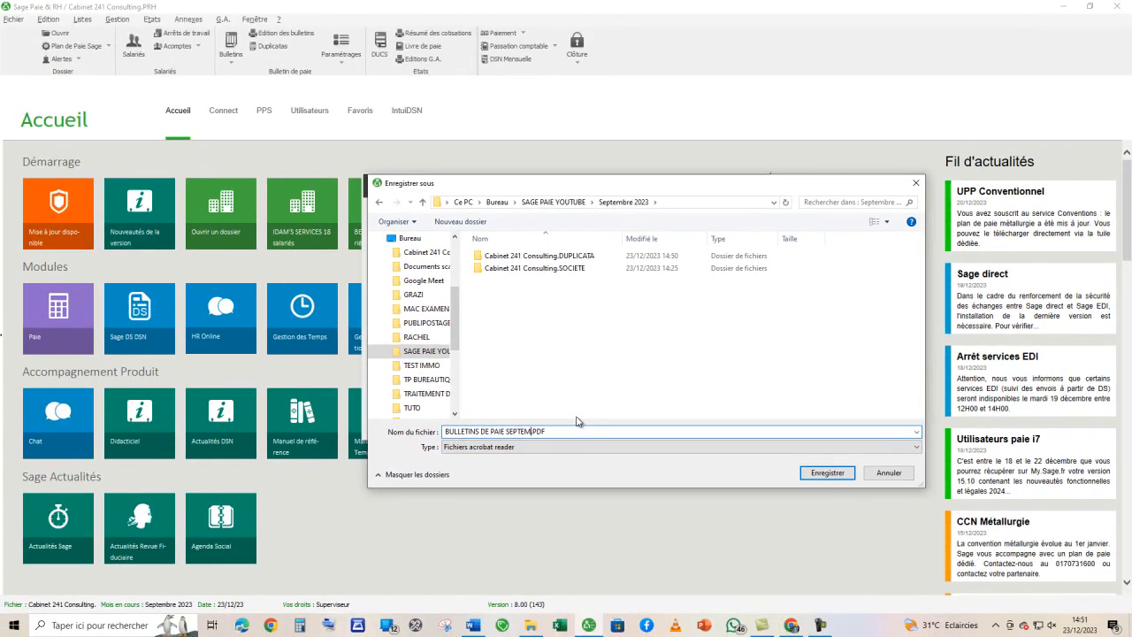
text(BRE 2023)
key(Return)
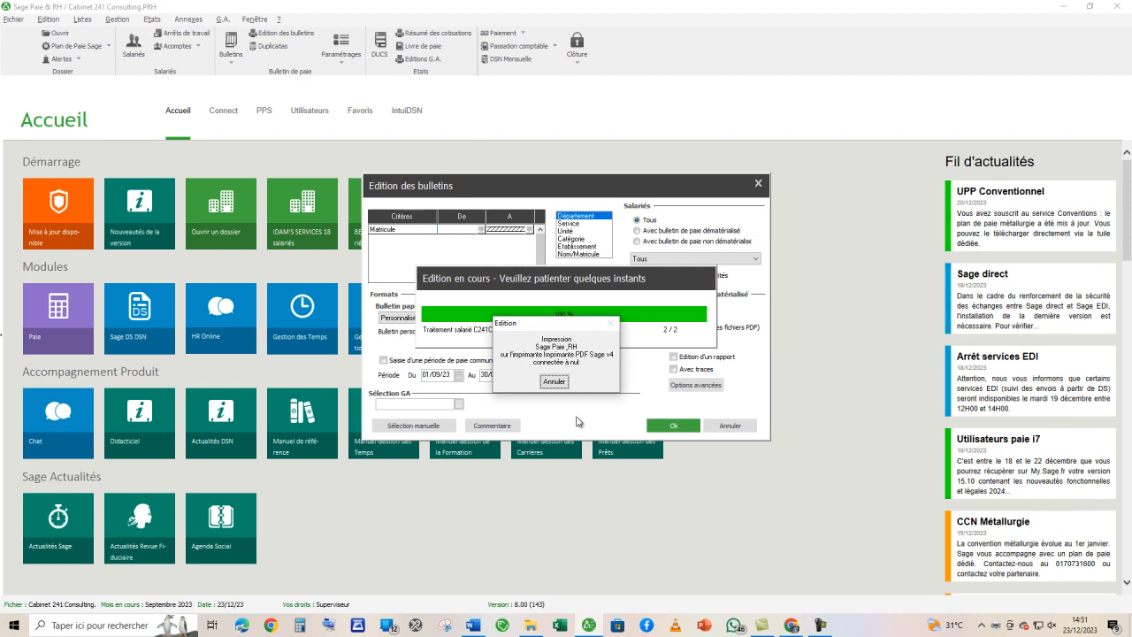
- Switch to File Explorer, open BULLETINS DE PAIE SEPTEMBRE 2023.PDF from the Septembre 2023 folder and examine the first payslip enlarged without the tools pane
click(530, 626)
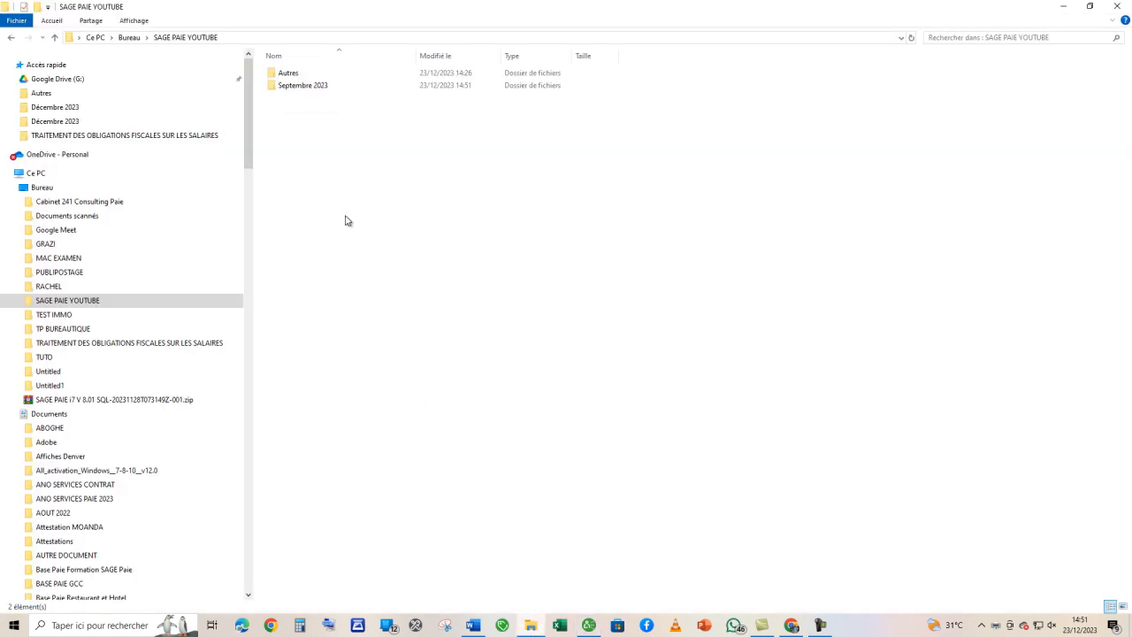
double_click(310, 86)
click(308, 99)
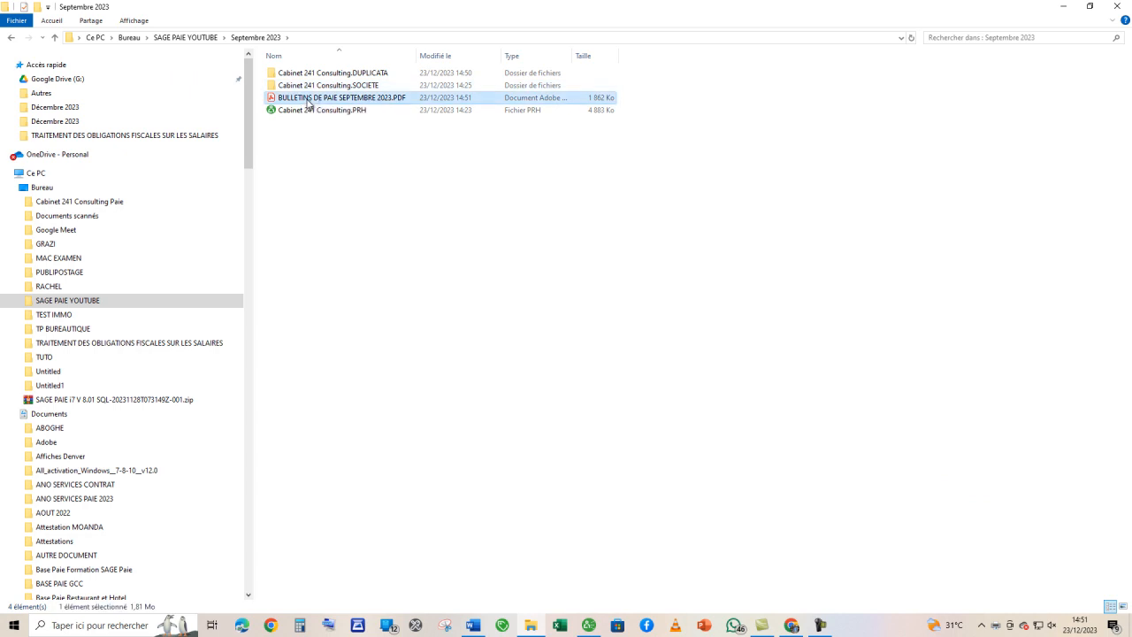
double_click(307, 99)
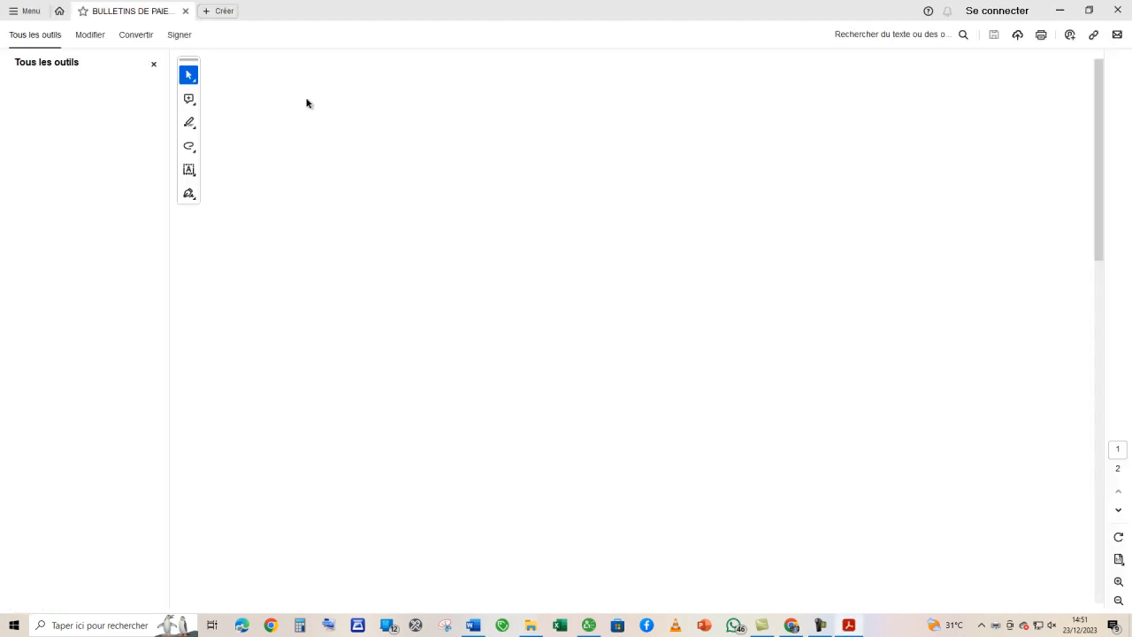
click(153, 64)
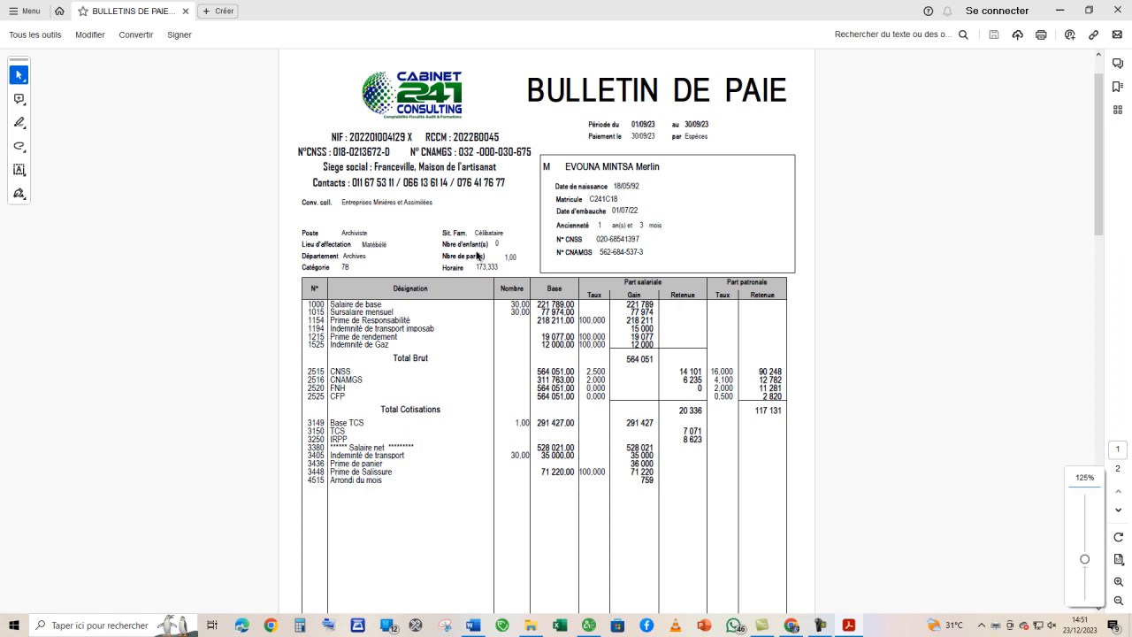
scroll(629, 322, up, 1)
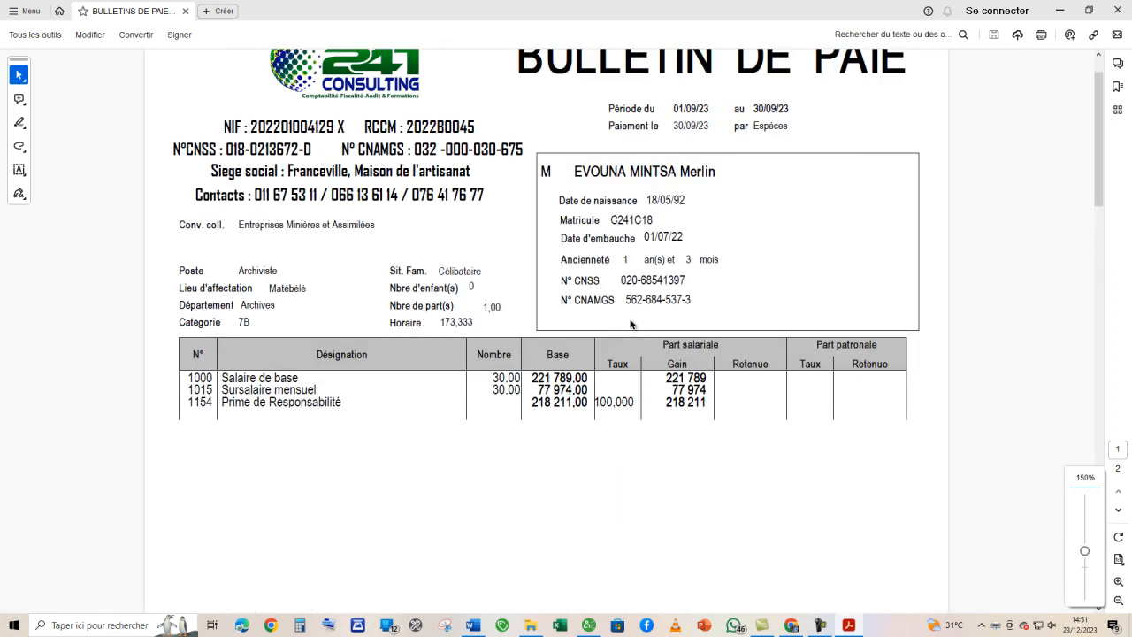
scroll(630, 323, up, 2)
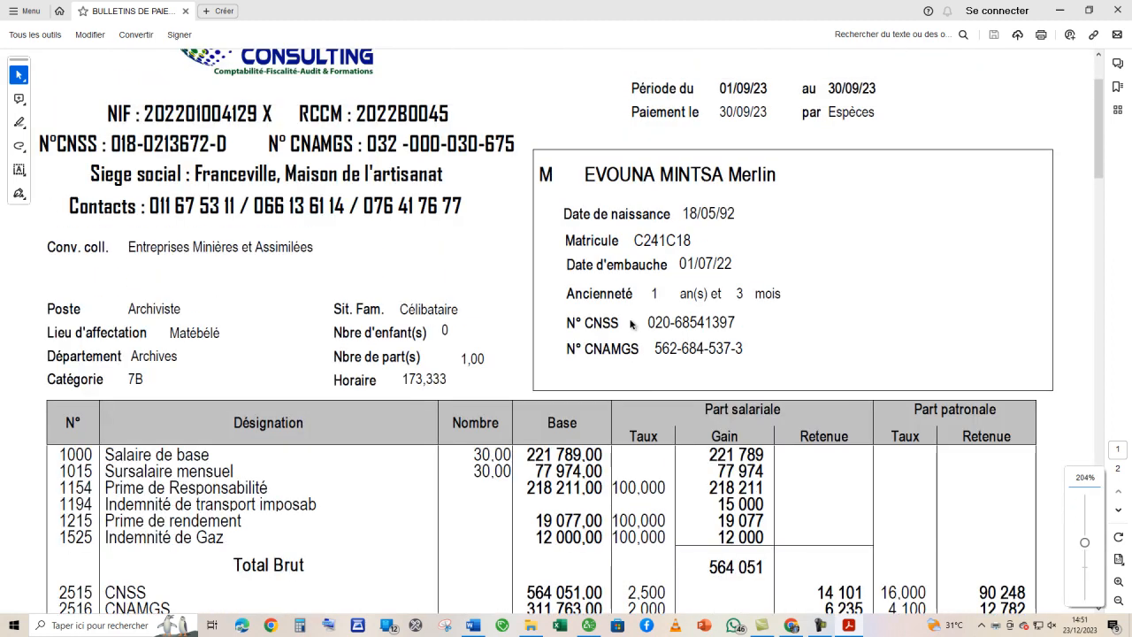
- Review the first payslip's header details, pay lines and contributions in the PDF
scroll(631, 324, up, 1)
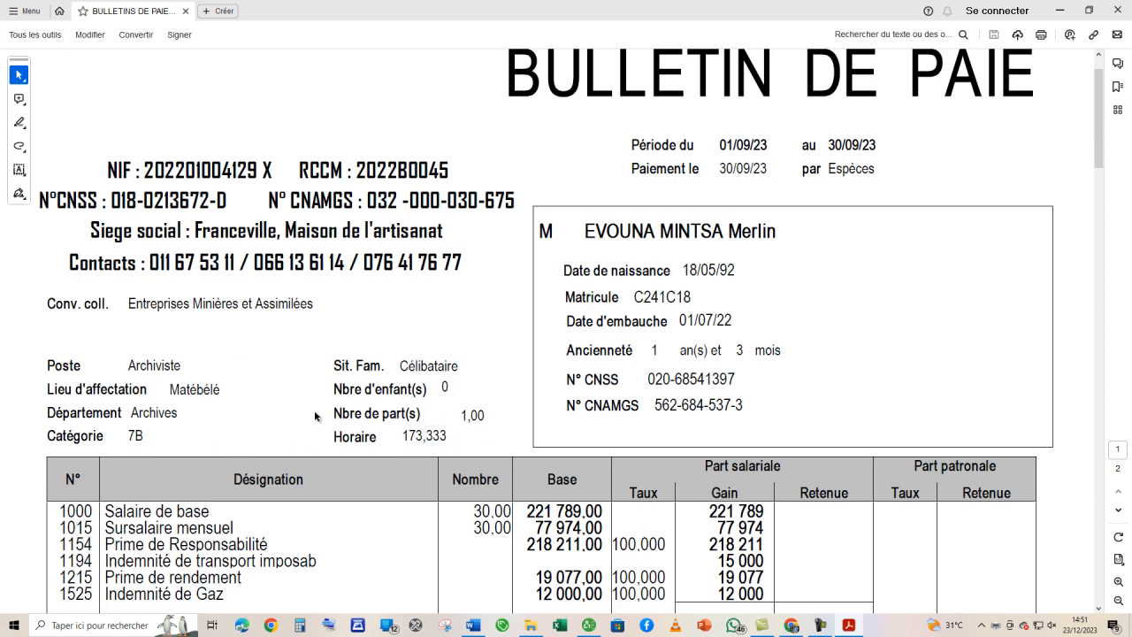
scroll(260, 445, up, 1)
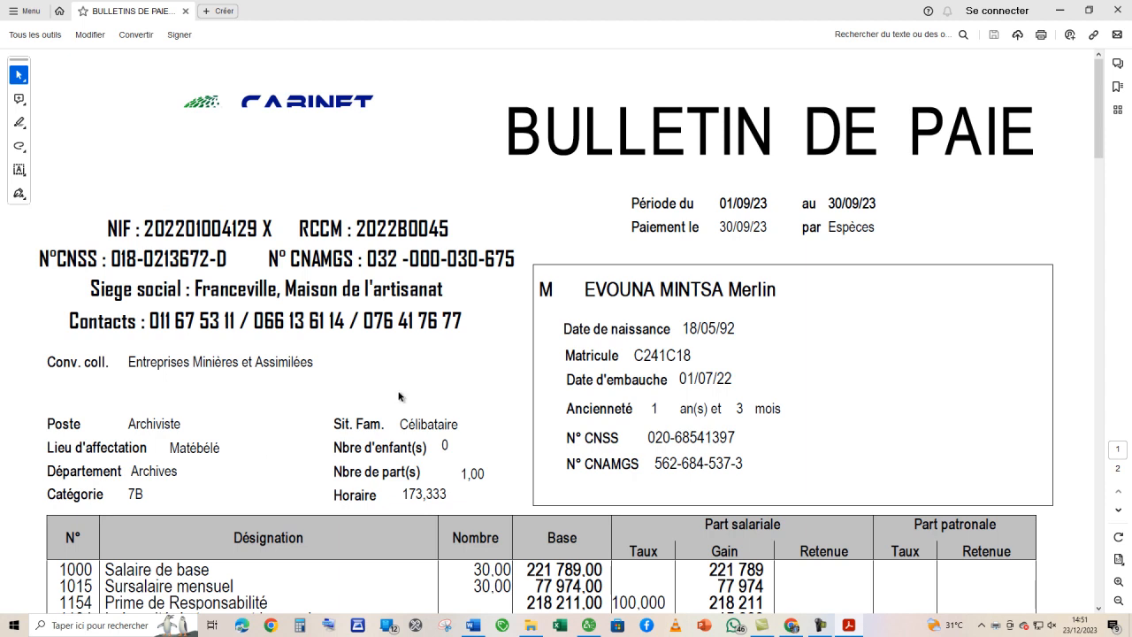
scroll(398, 396, down, 6)
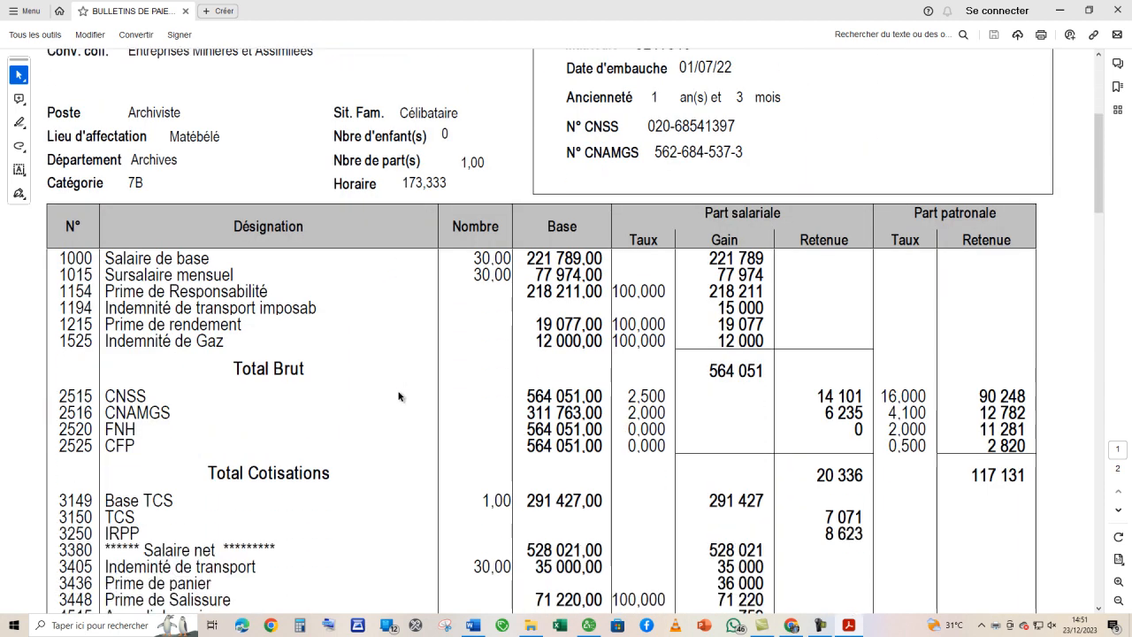
- Switch to Bulletin de paie corrigé.docx in Word and find the first employee's Cotisation sociale CNSS calculation
click(473, 625)
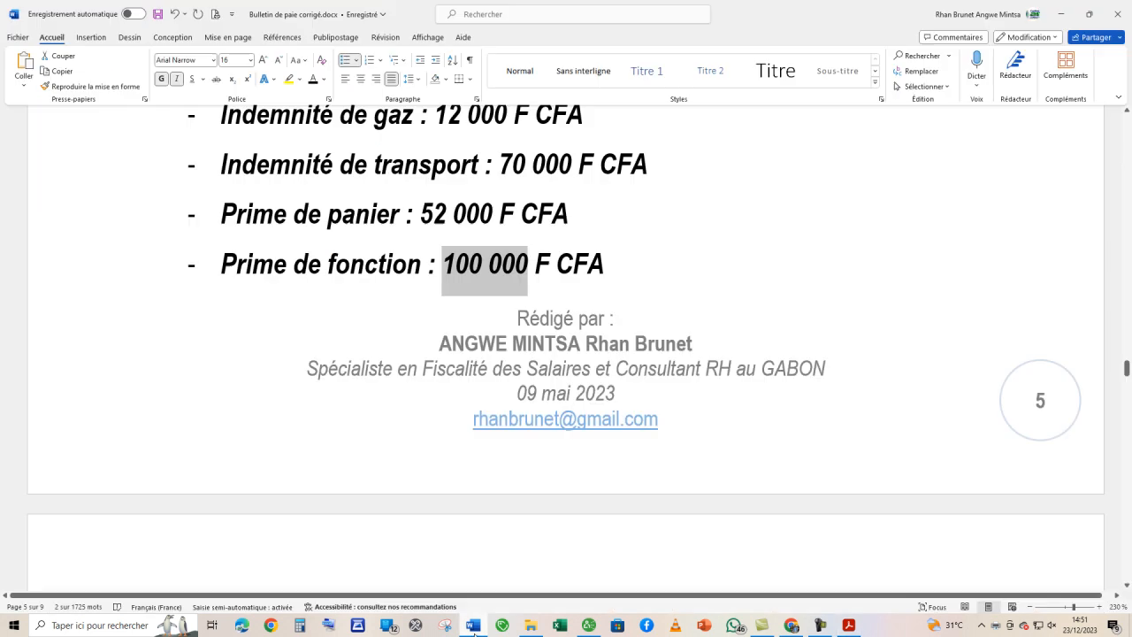
drag(1126, 370, 1104, 131)
scroll(564, 436, down, 20)
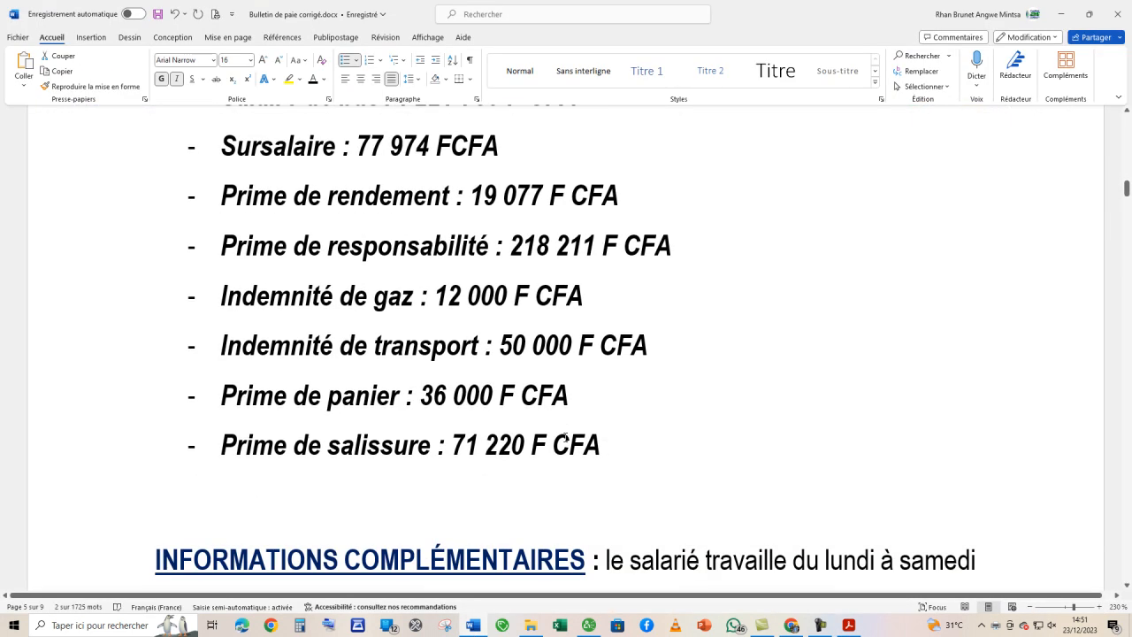
scroll(566, 442, down, 20)
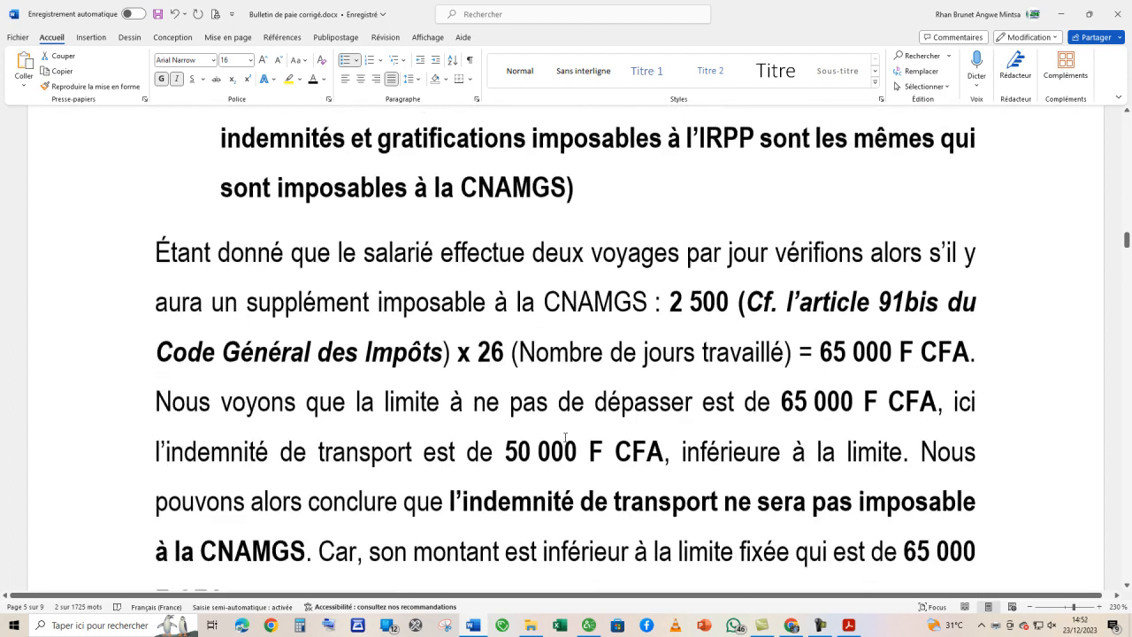
scroll(565, 442, down, 5)
scroll(565, 437, up, 4)
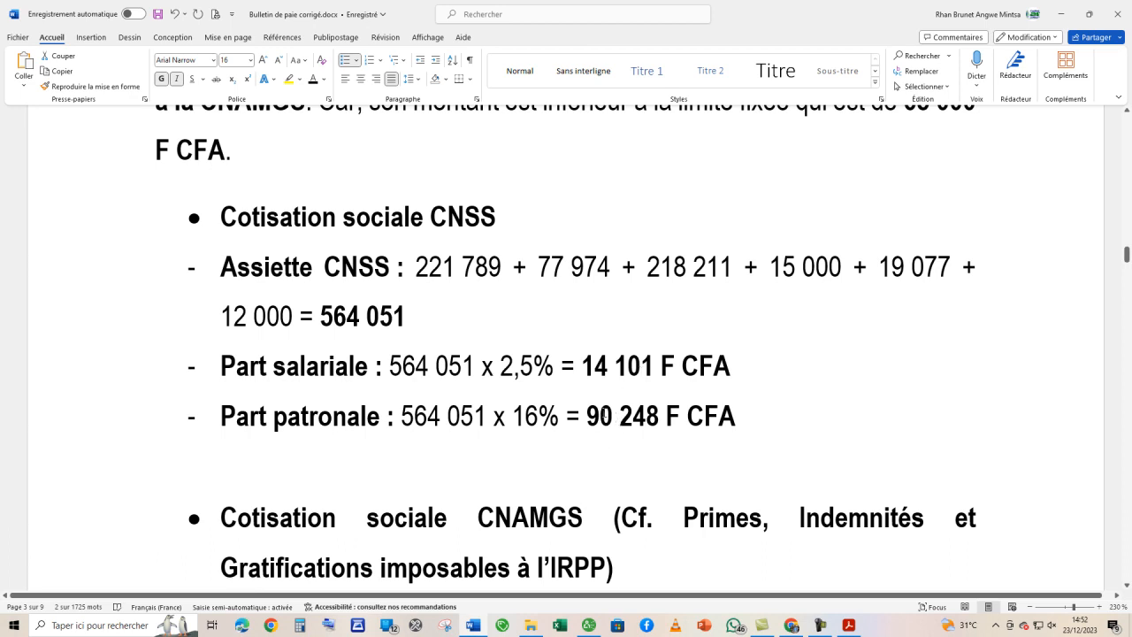
- Return to the PDF in Acrobat and check the first payslip's CNSS employee and employer amounts against the Word calculation
key(alt+Tab)
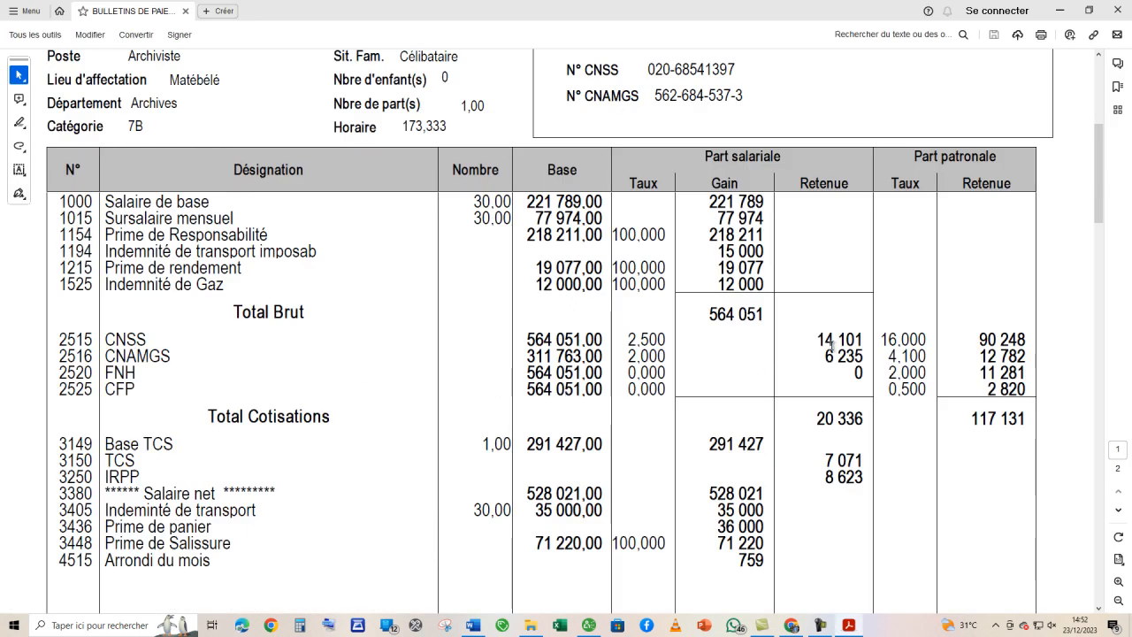
drag(815, 342, 851, 343)
drag(978, 344, 1008, 343)
click(994, 342)
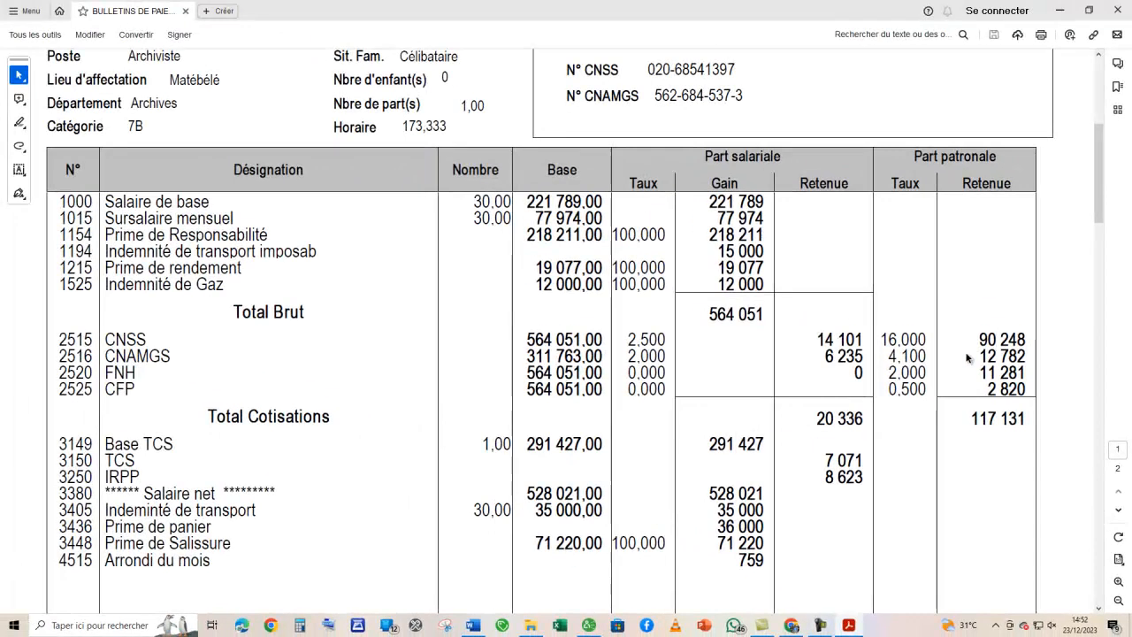
- Find the CNAMGS base and shares in the Word document and compare them with the first payslip's CNAMGS line in Acrobat
key(alt+Tab)
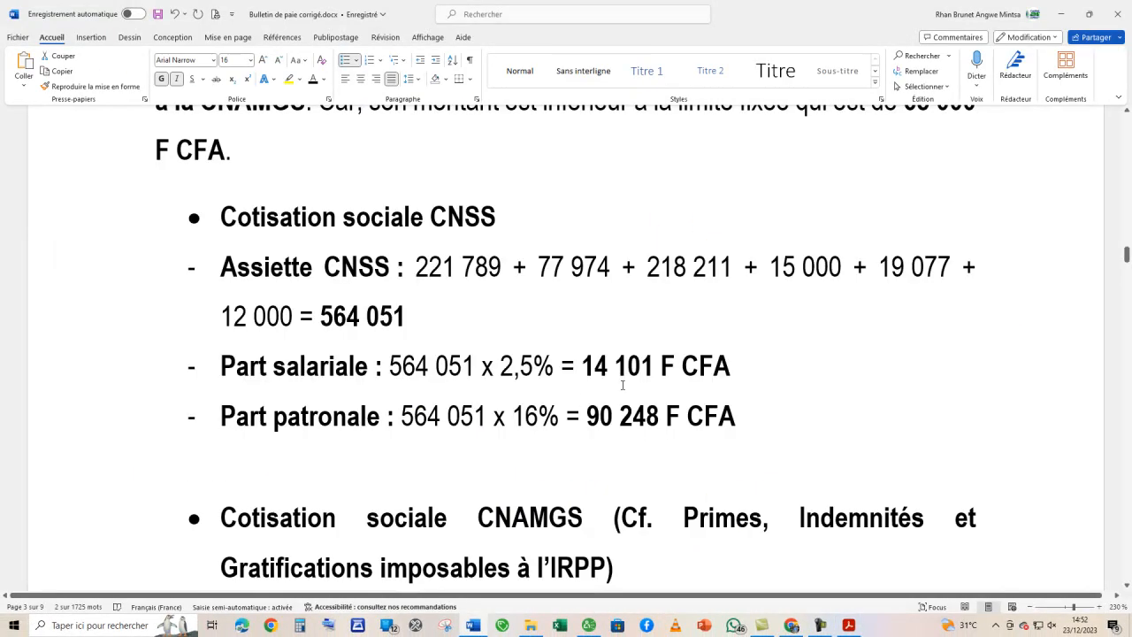
scroll(606, 396, down, 10)
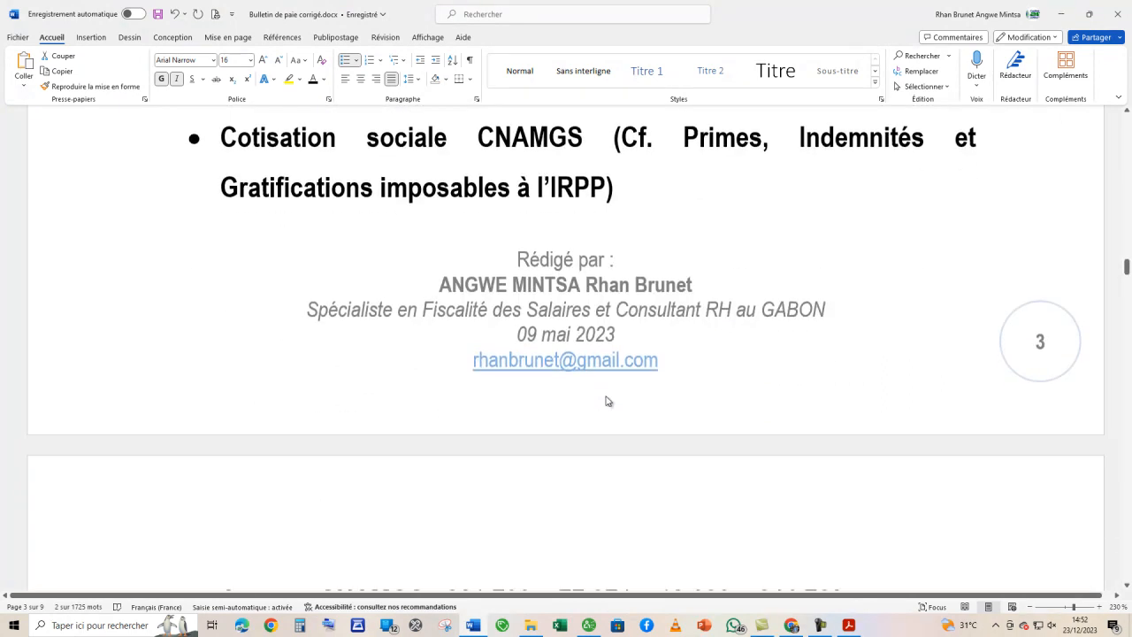
scroll(606, 395, down, 1)
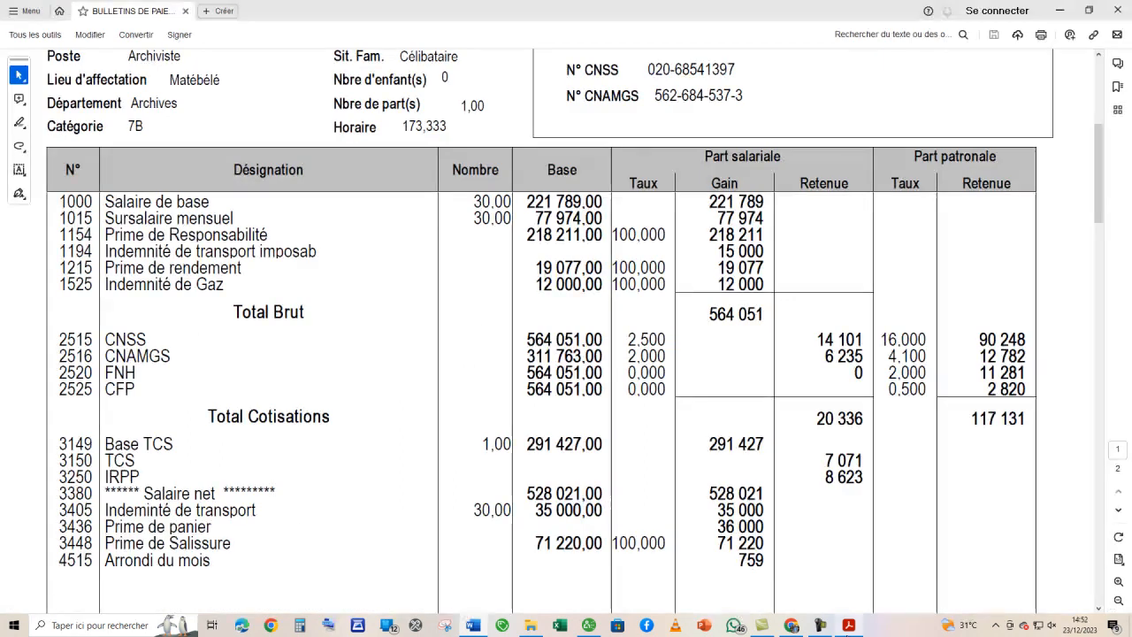
click(847, 626)
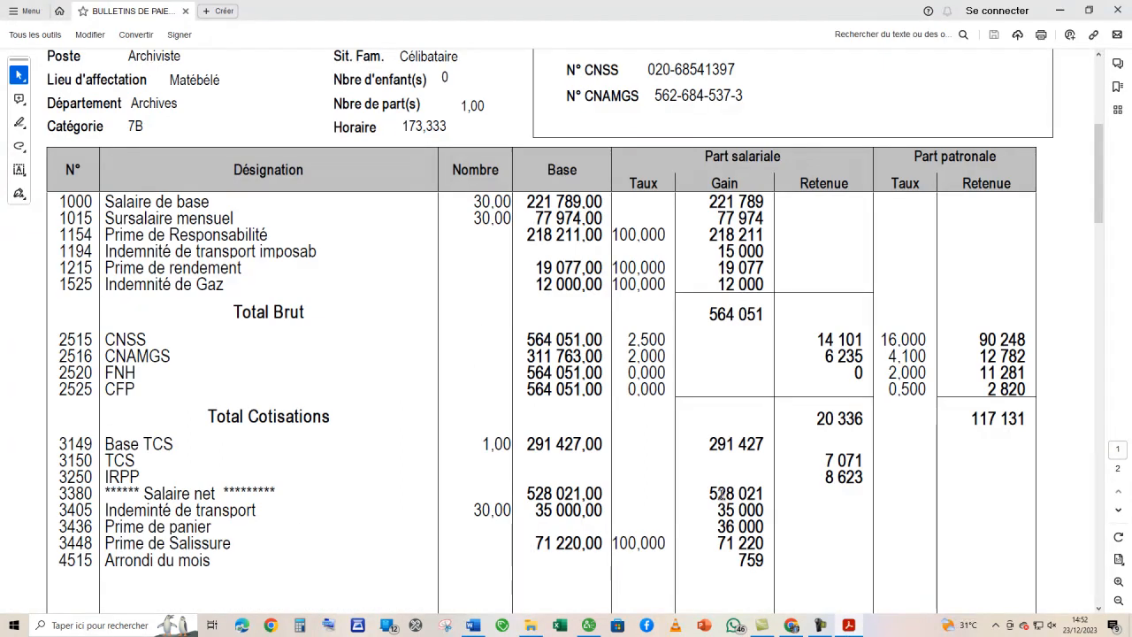
scroll(721, 493, down, 1)
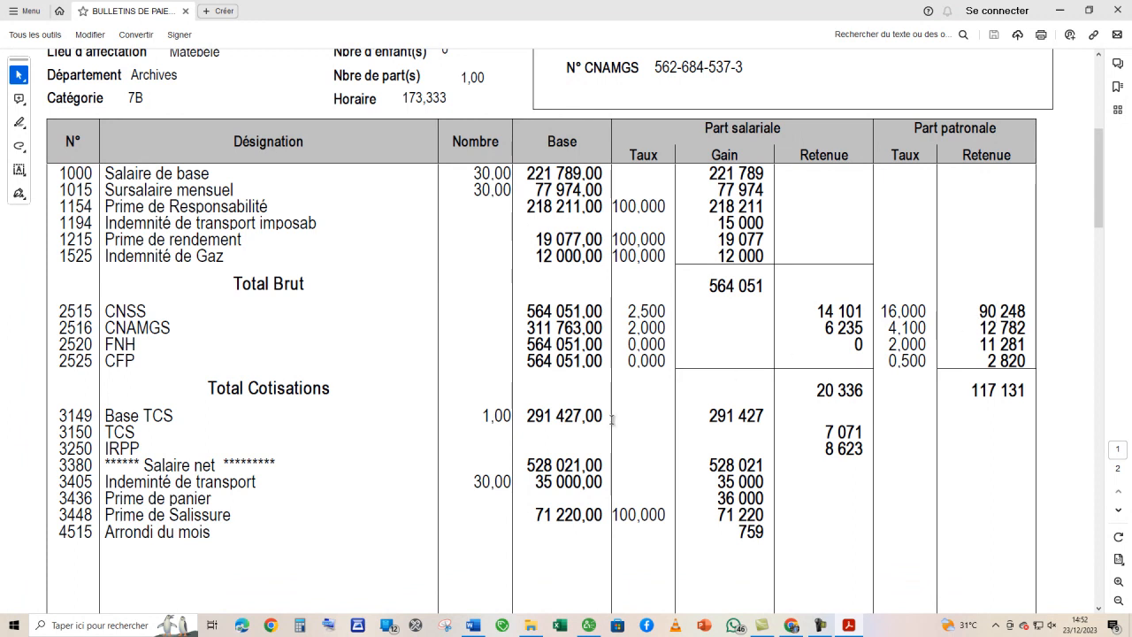
- Read the TCTS calculation in Word and compare it with the TCS deduction on the first payslip in Acrobat
click(474, 626)
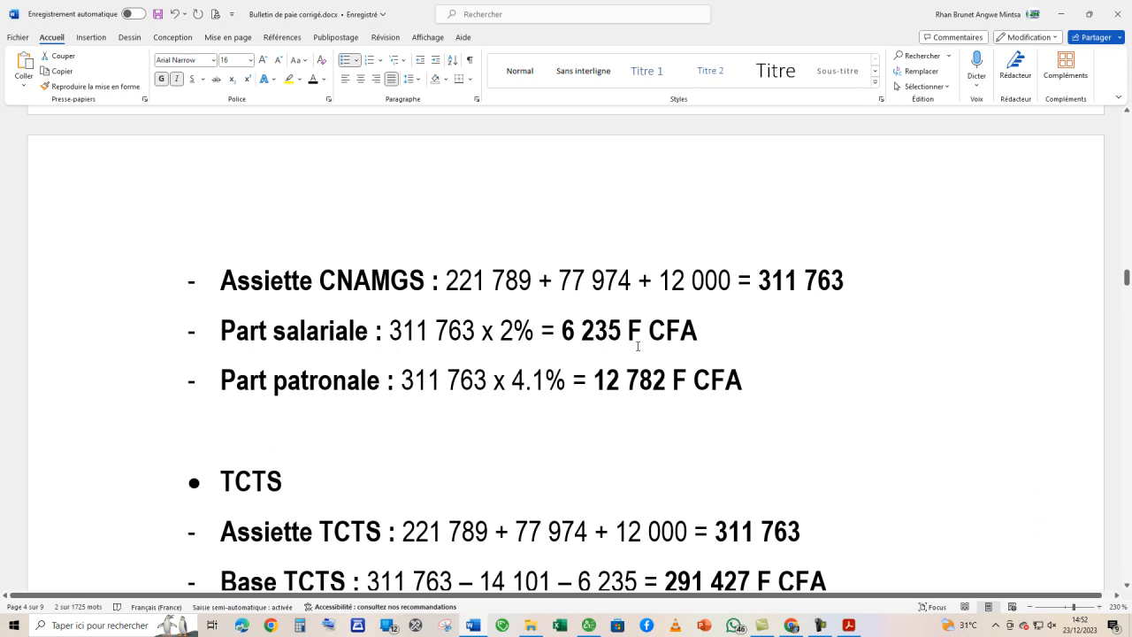
scroll(638, 346, down, 4)
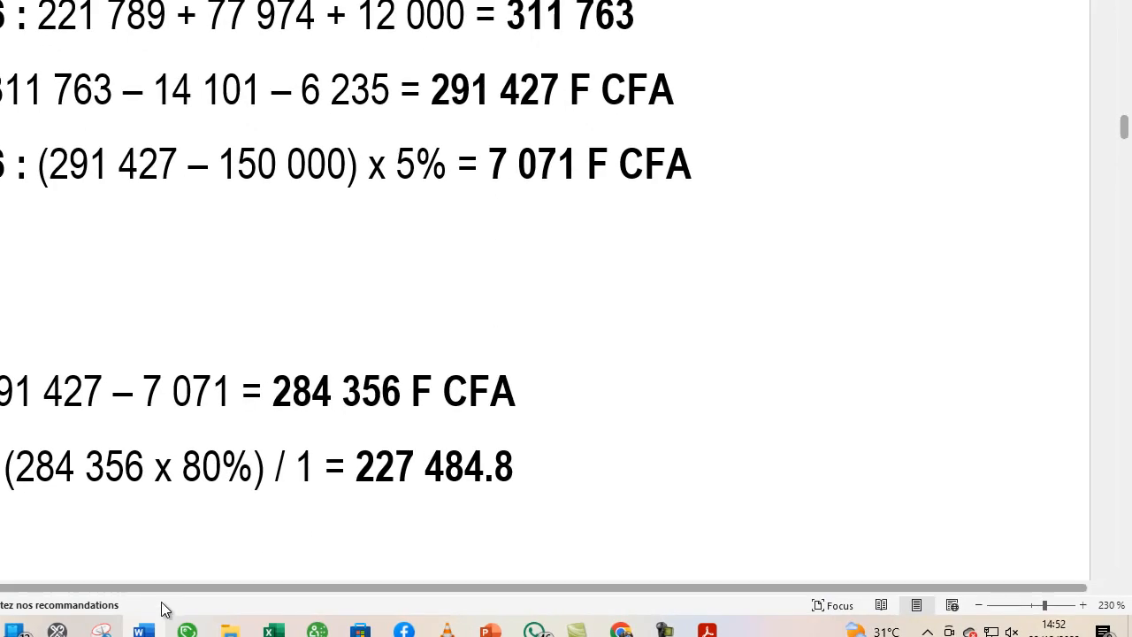
click(706, 629)
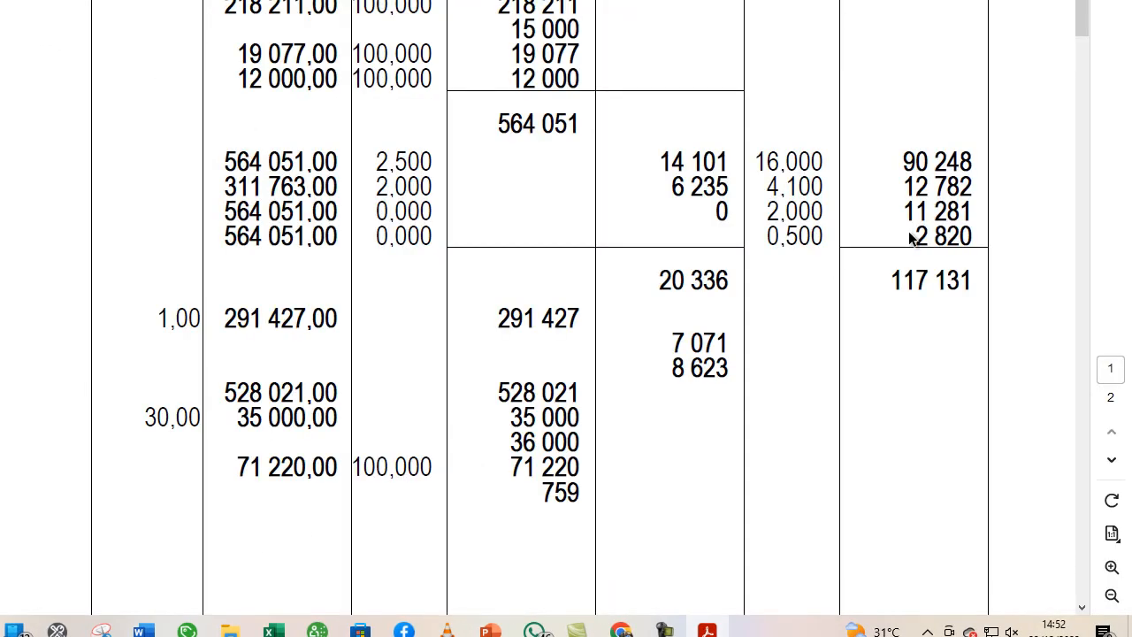
drag(731, 346, 672, 341)
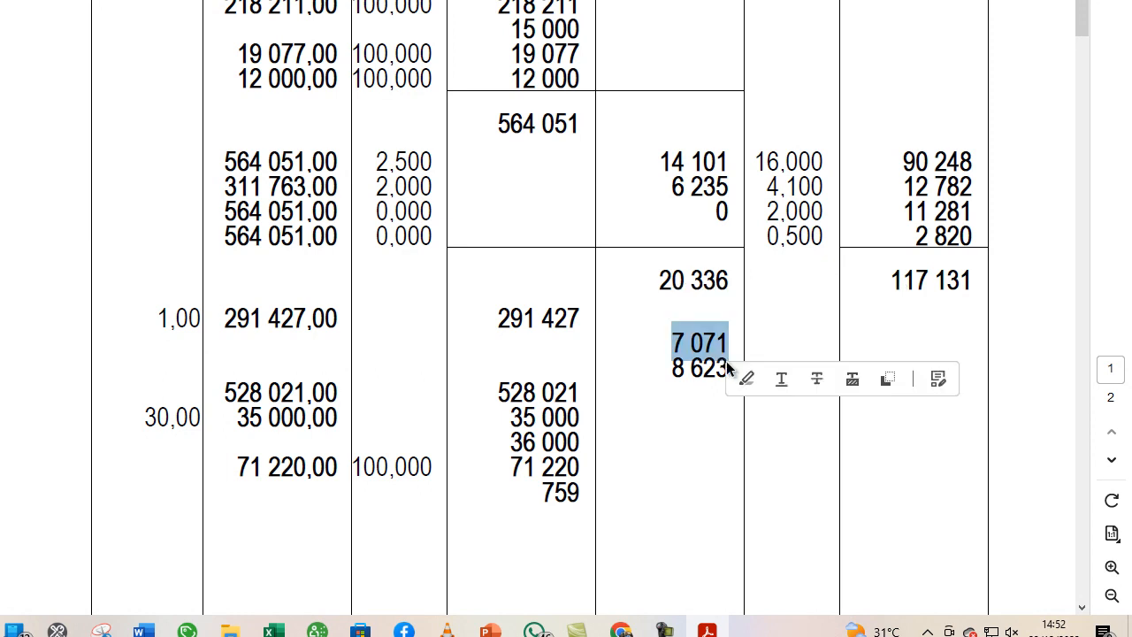
click(672, 372)
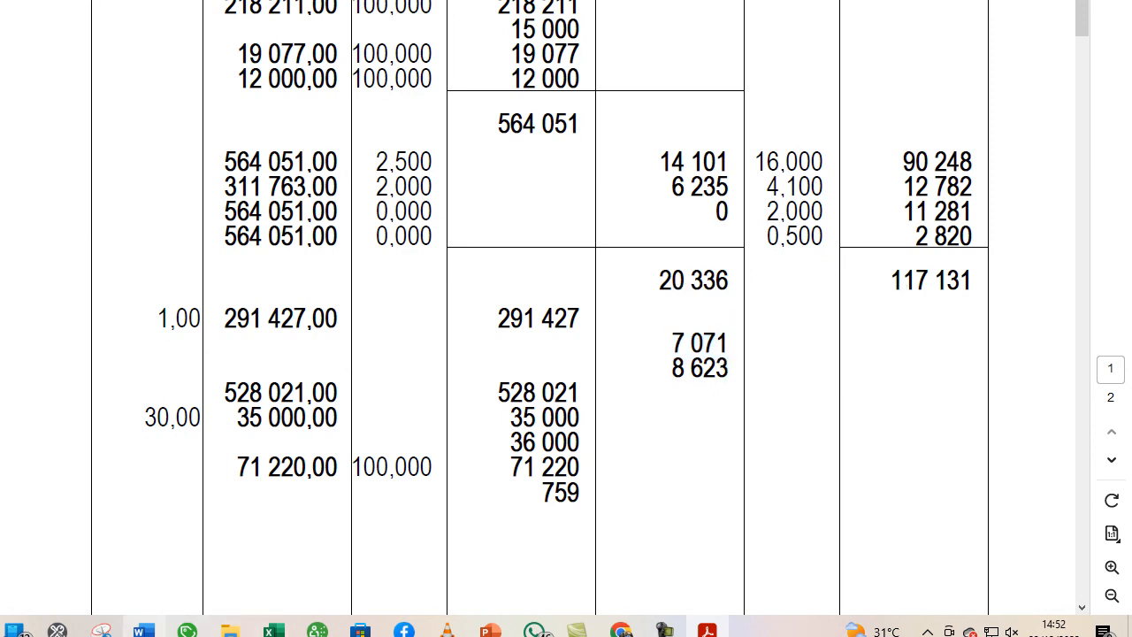
- Check the IRPP and Net à Payer calculations in the Word document, and return to the payslip PDF in Acrobat
click(144, 630)
scroll(300, 403, down, 4)
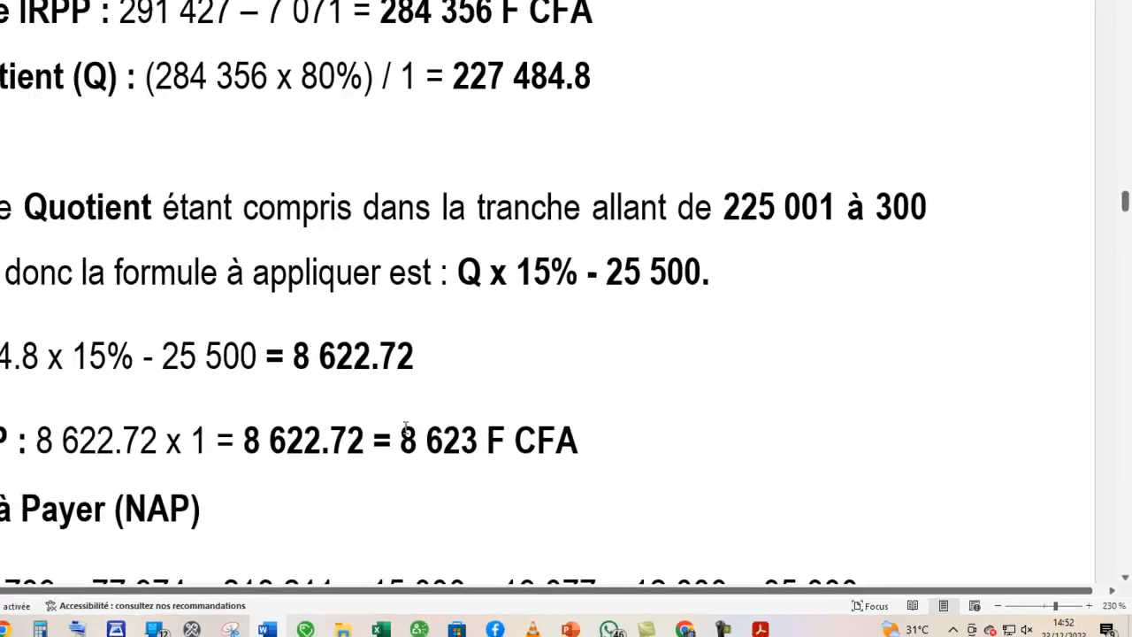
scroll(406, 427, down, 1)
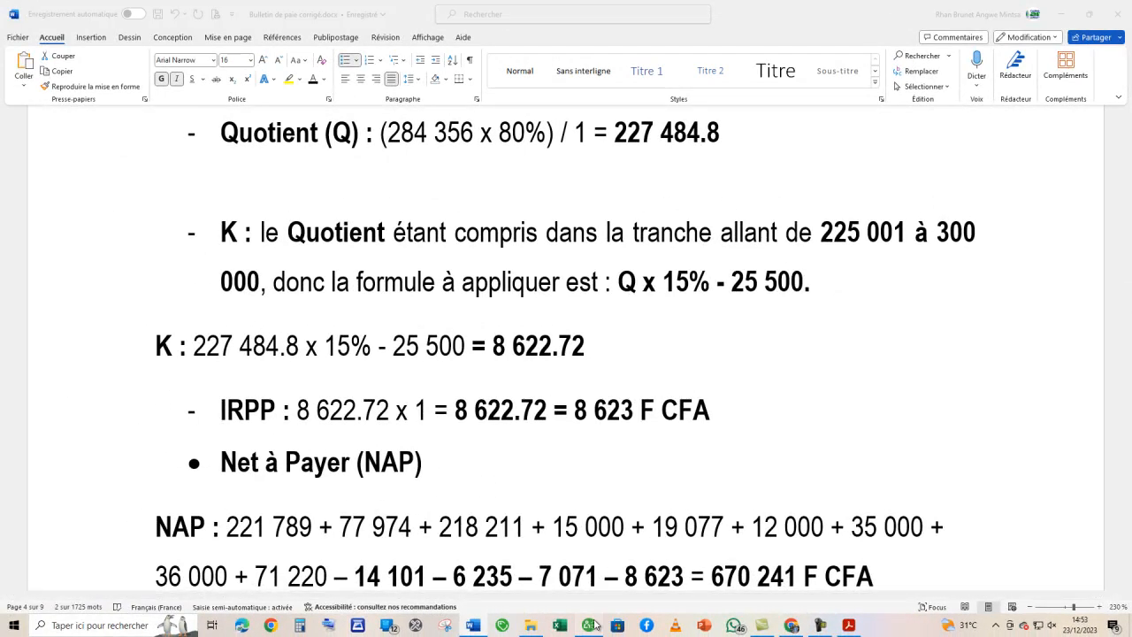
click(588, 625)
click(589, 629)
click(848, 625)
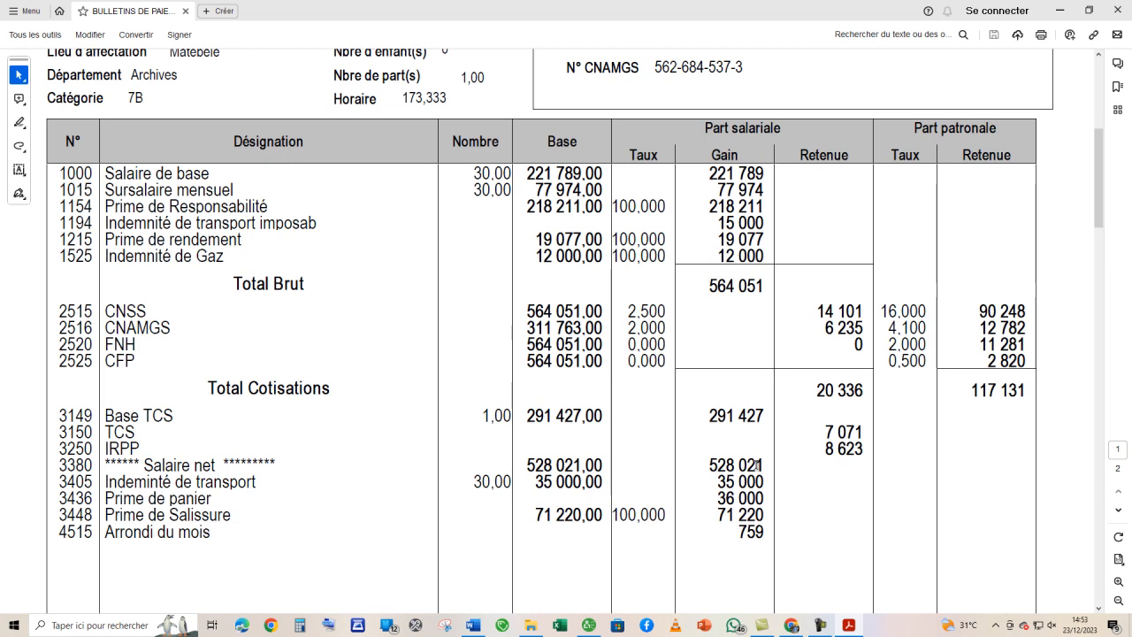
- Examine the first payslip's earnings, deductions and rounding line down to its NET A PAYER box
scroll(756, 463, up, 2)
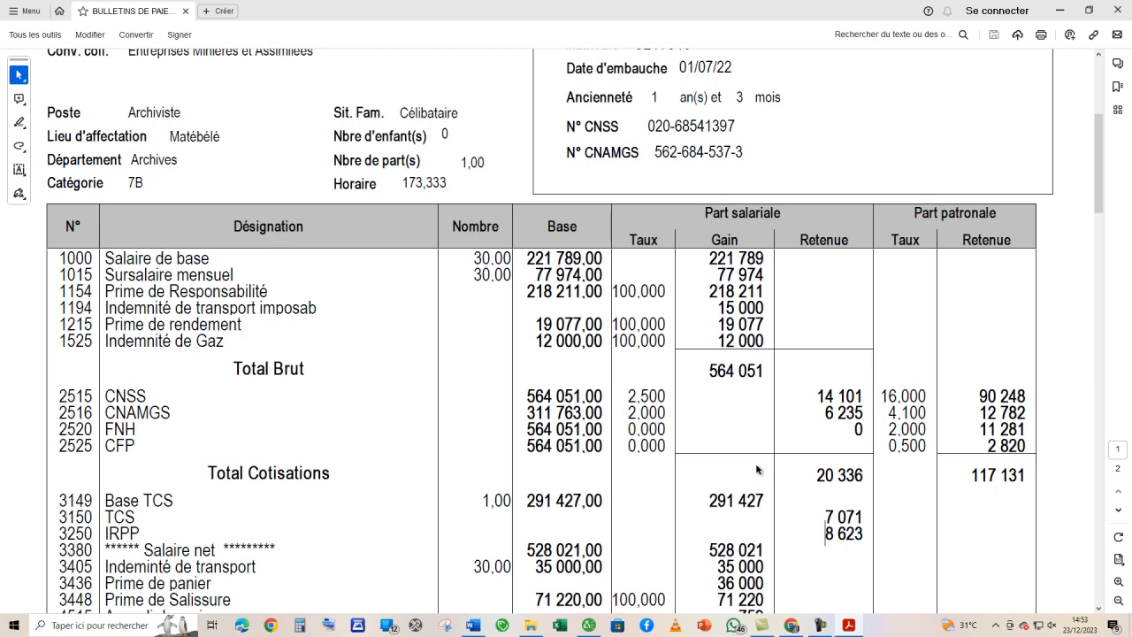
scroll(755, 469, up, 5)
scroll(756, 466, down, 1)
scroll(756, 465, down, 6)
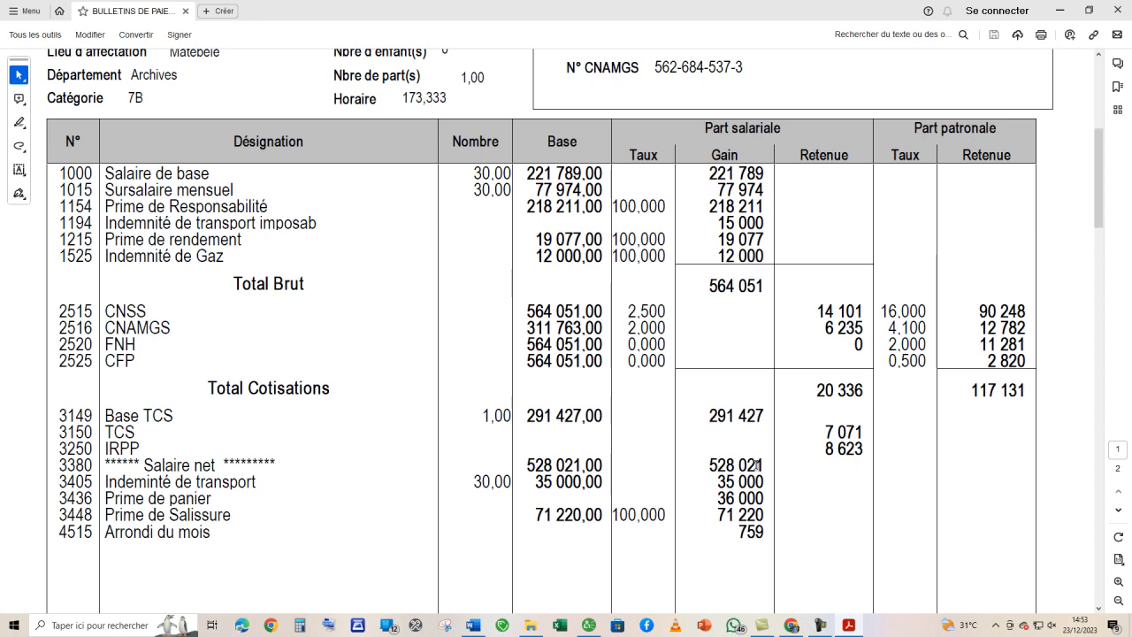
scroll(756, 464, down, 15)
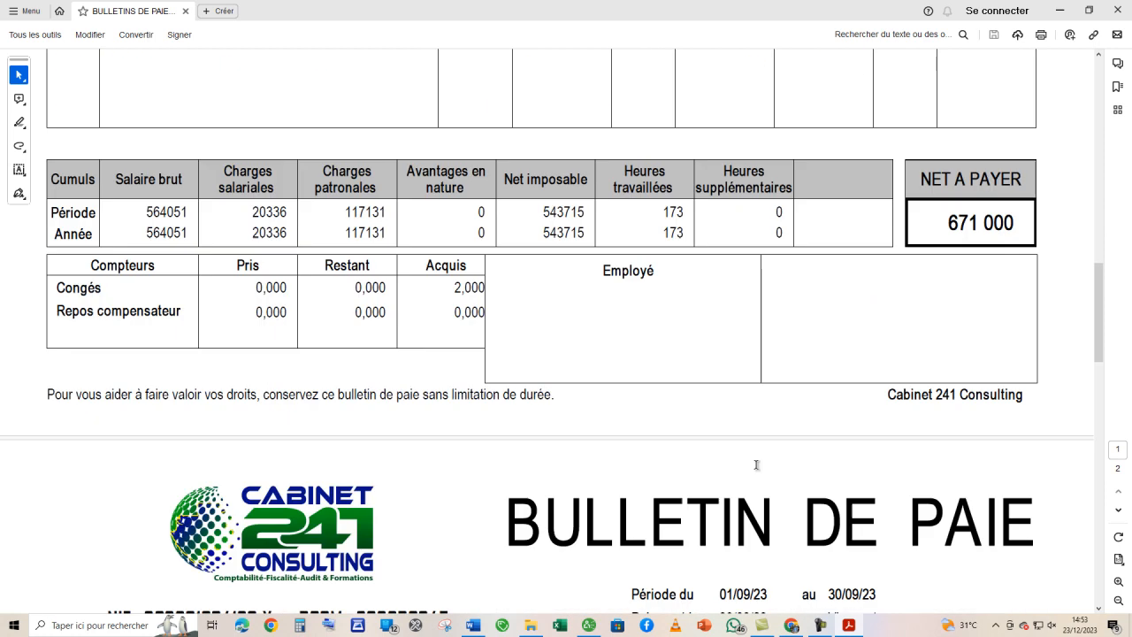
- Examine the second payslip's lines and compare its CNSS contribution with the second employee's CNSS calculation in Word
scroll(756, 464, down, 10)
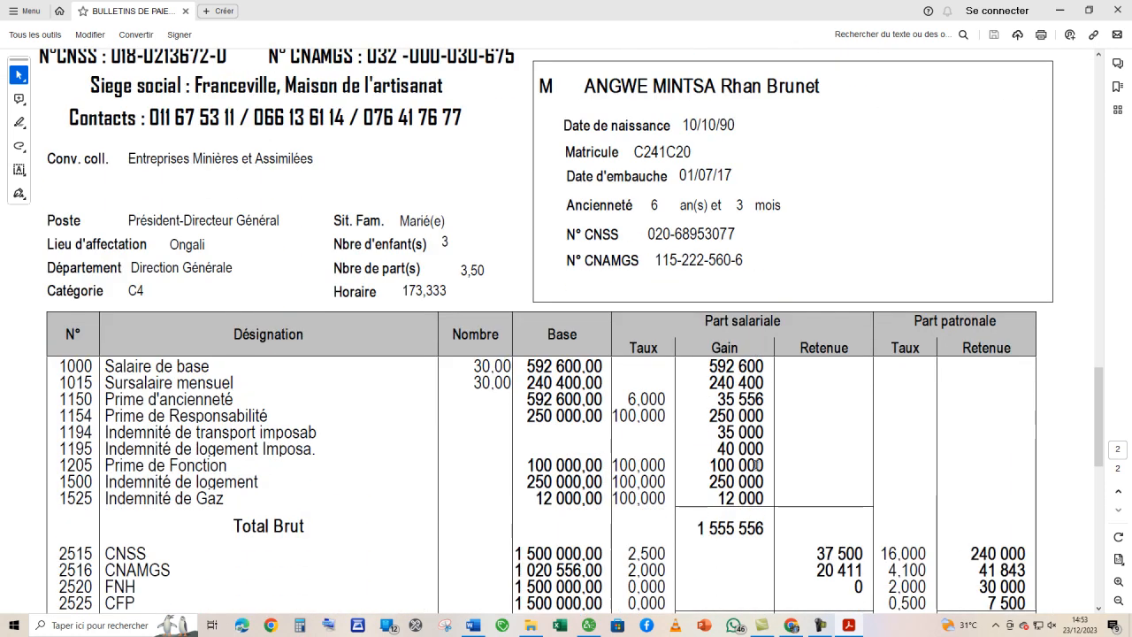
scroll(756, 464, down, 4)
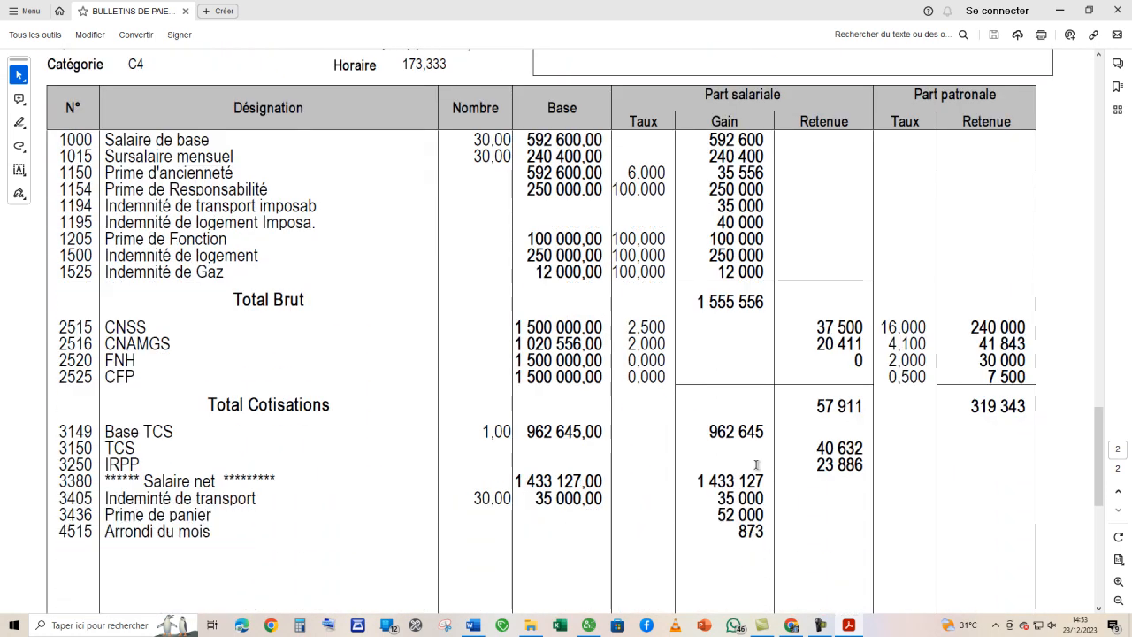
click(472, 625)
scroll(574, 470, down, 5)
drag(1127, 313, 1110, 447)
scroll(672, 372, down, 3)
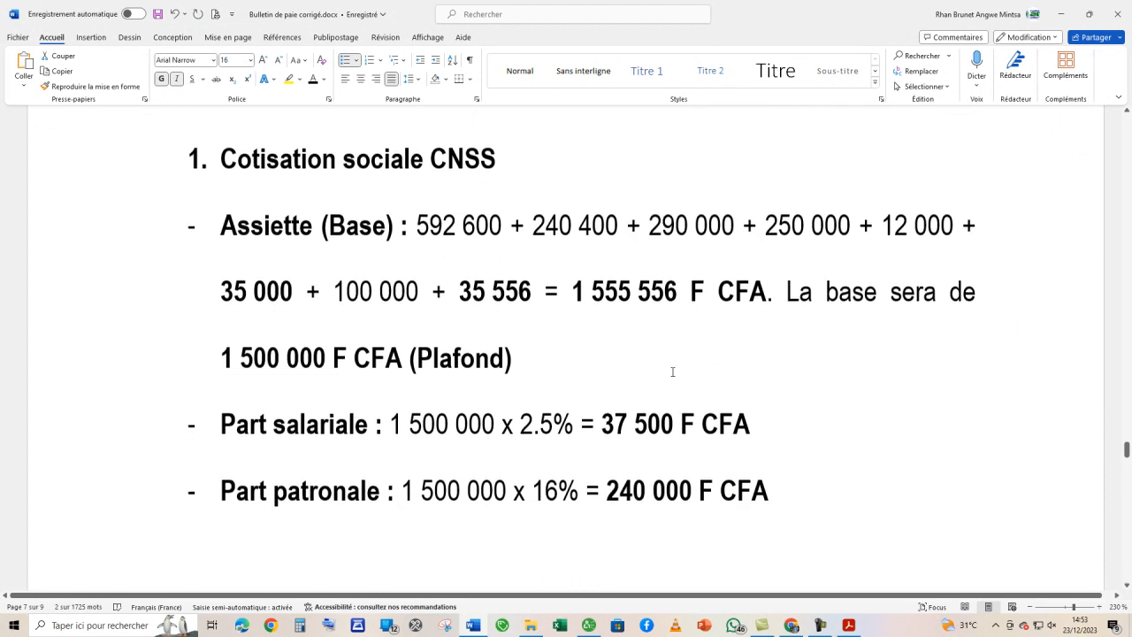
scroll(672, 371, up, 1)
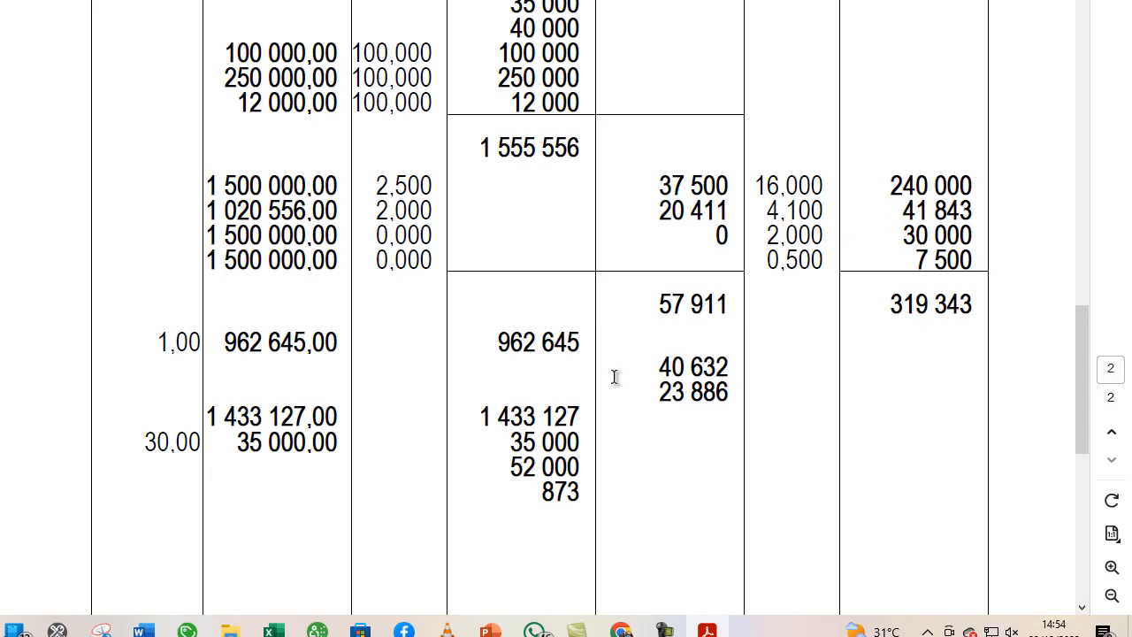
- Read the second employee's CNAMGS and CNSS calculations in Word and compare them with the second payslip's lines in Acrobat
mouse_move(142, 629)
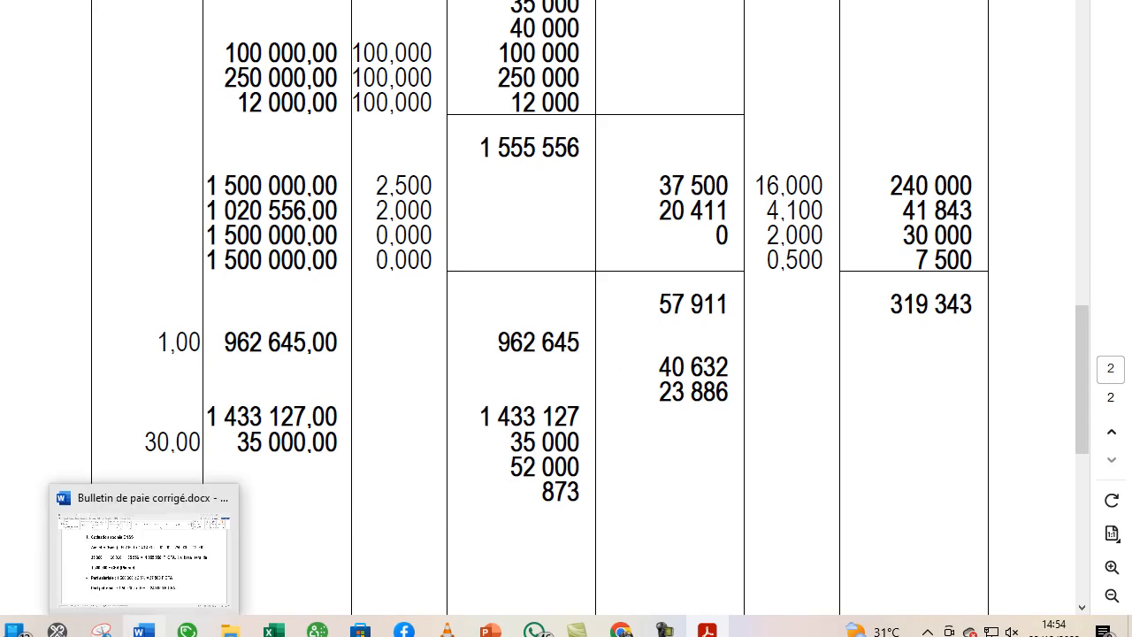
click(153, 541)
scroll(203, 462, down, 10)
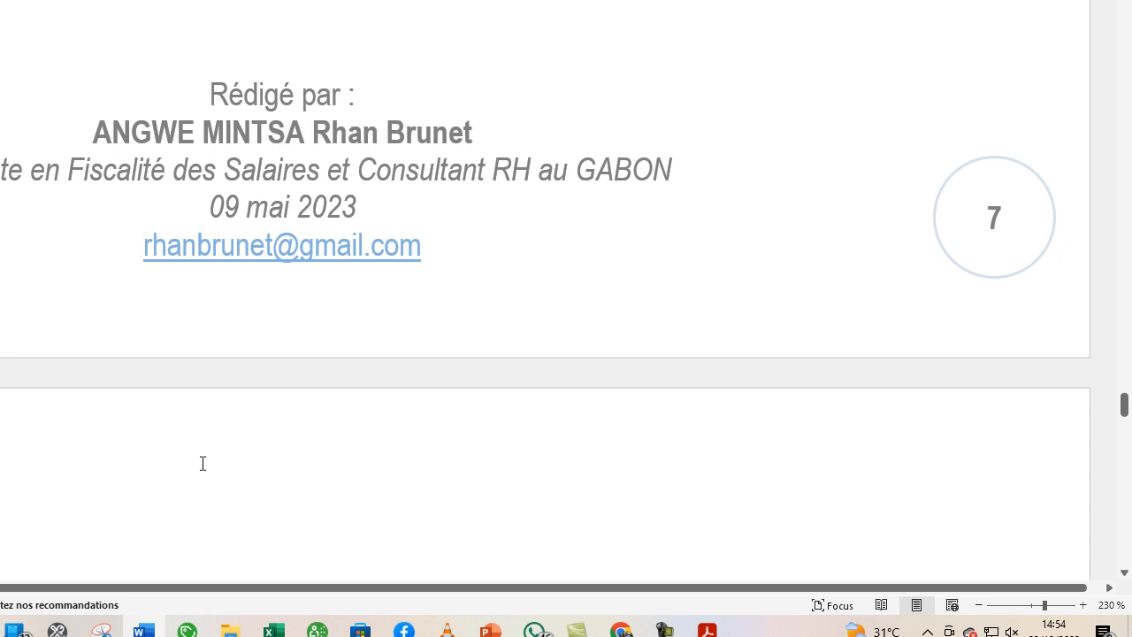
scroll(202, 462, up, 6)
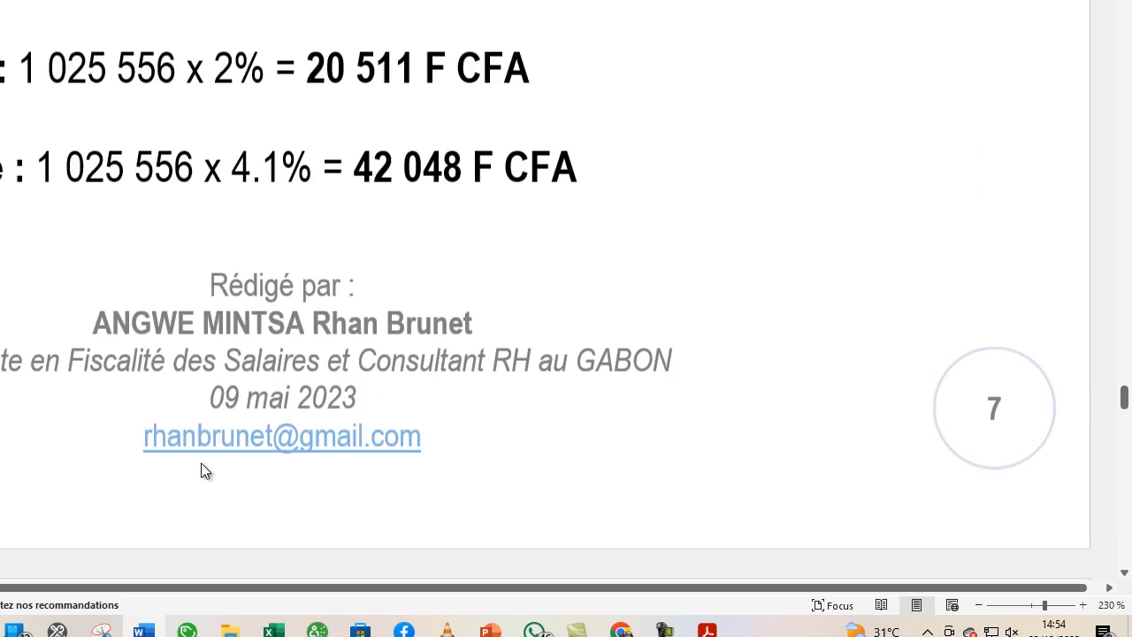
scroll(203, 463, up, 3)
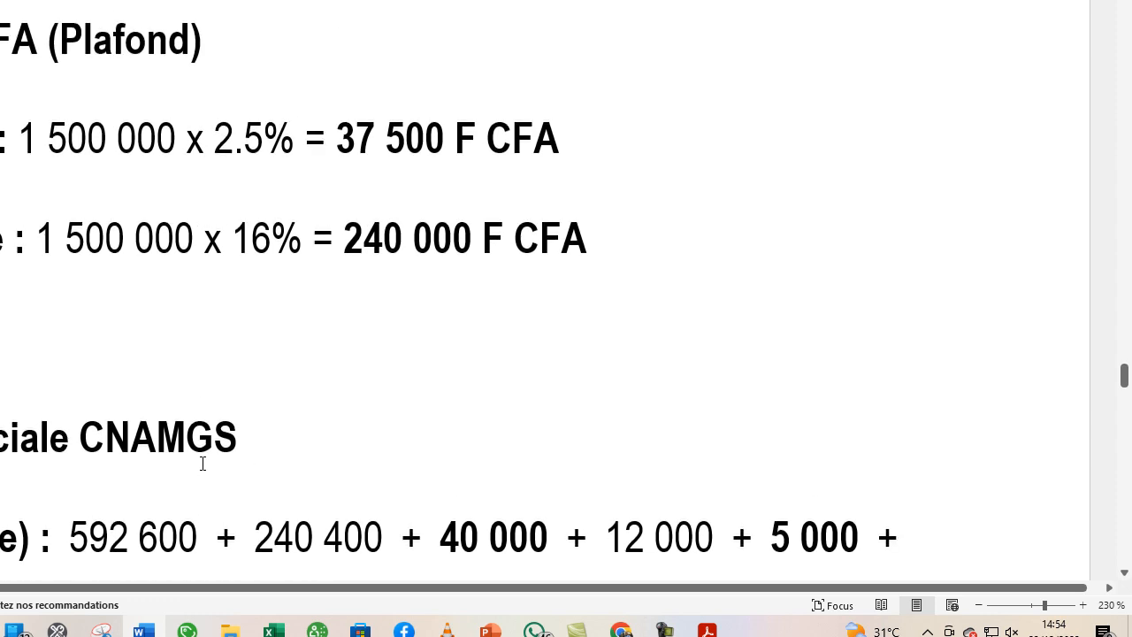
scroll(203, 462, up, 6)
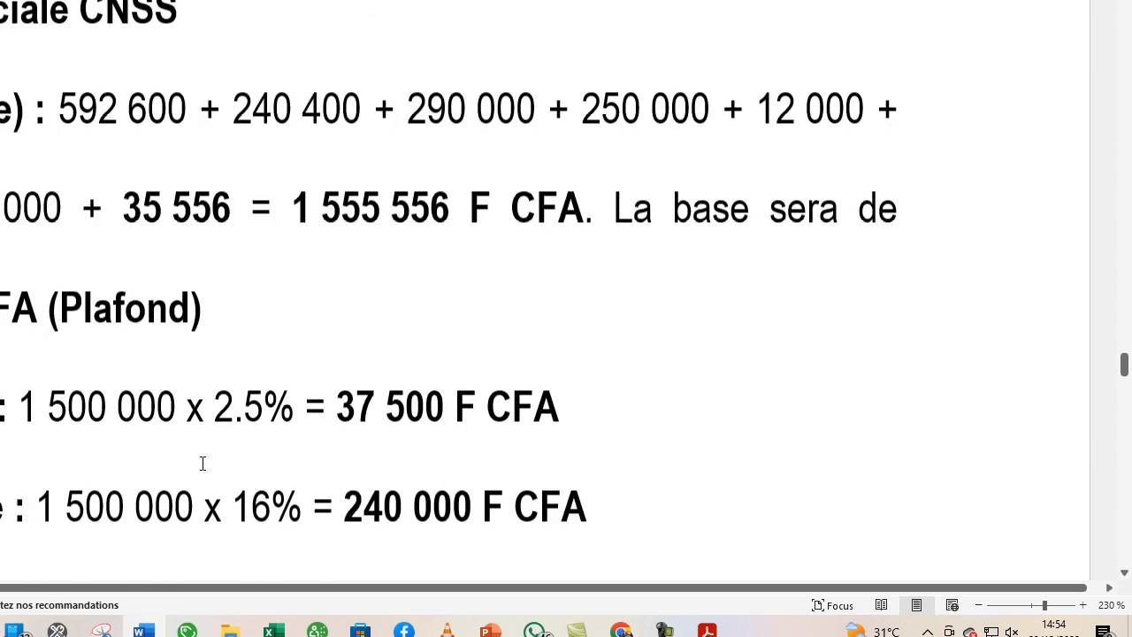
key(alt+Tab)
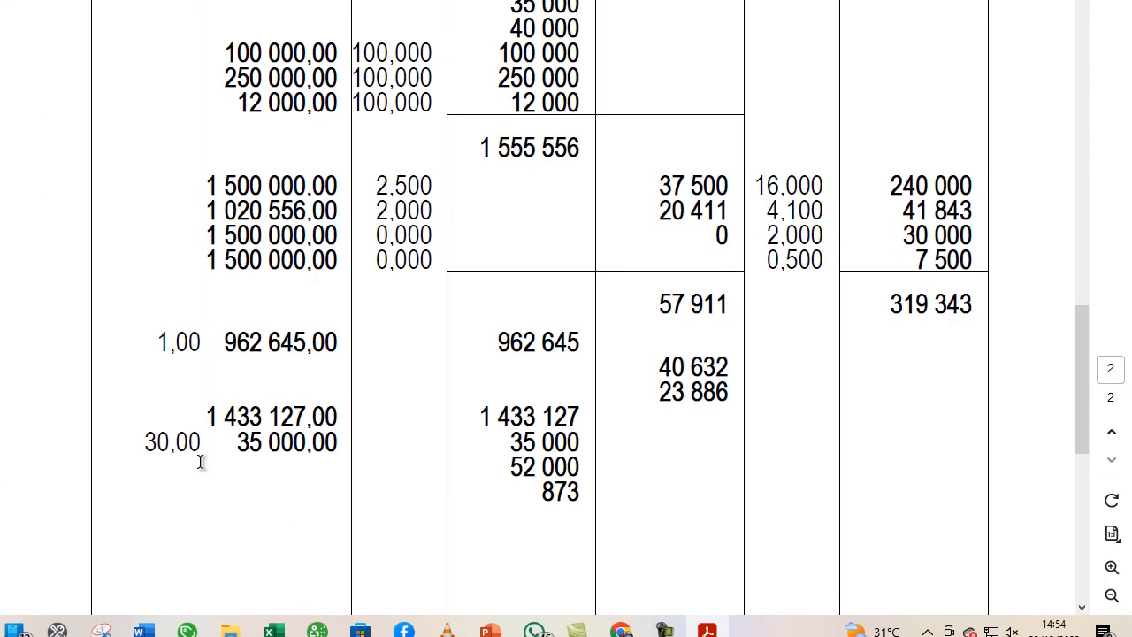
scroll(201, 461, up, 1)
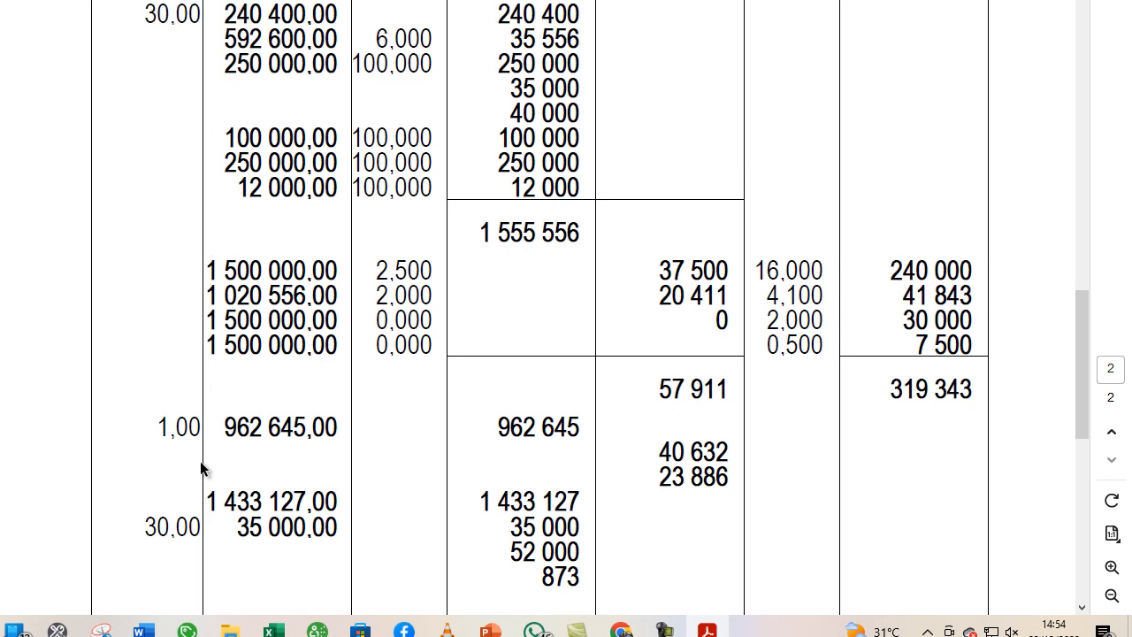
- Look back over the second payslip's lines and the first payslip's NET A PAYER box, and switch to Sage Paie
scroll(337, 410, up, 6)
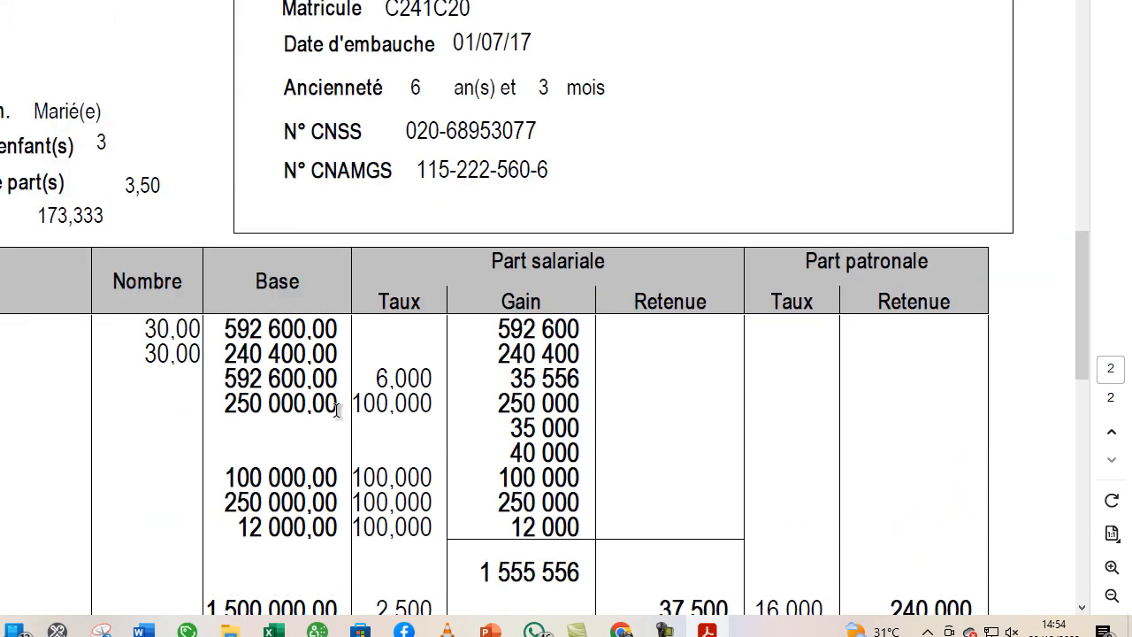
scroll(336, 409, up, 15)
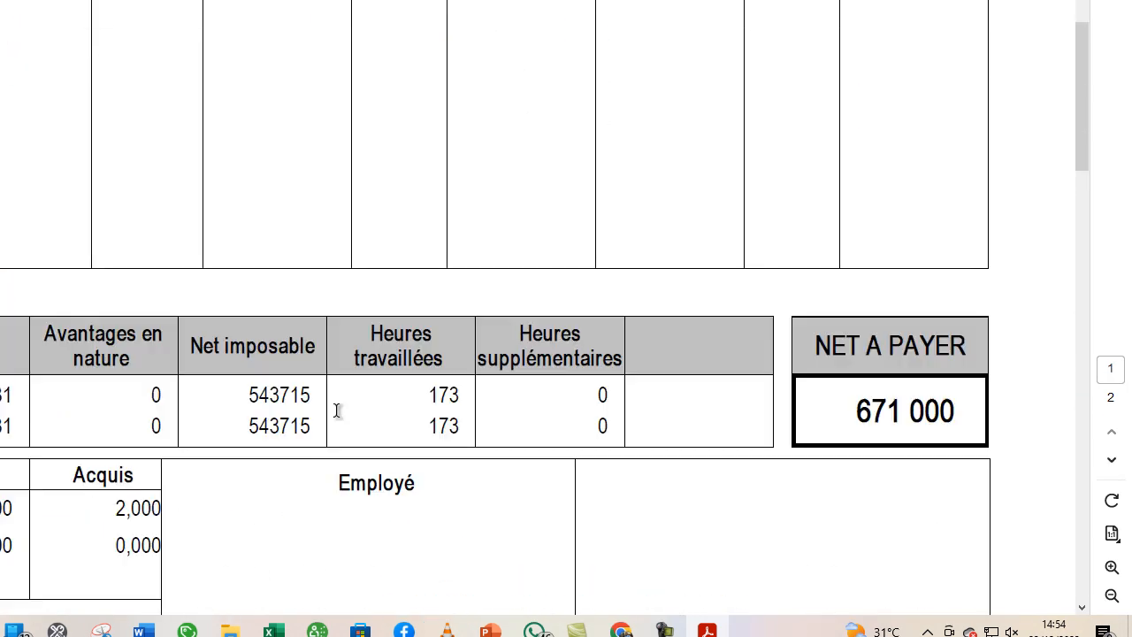
click(318, 630)
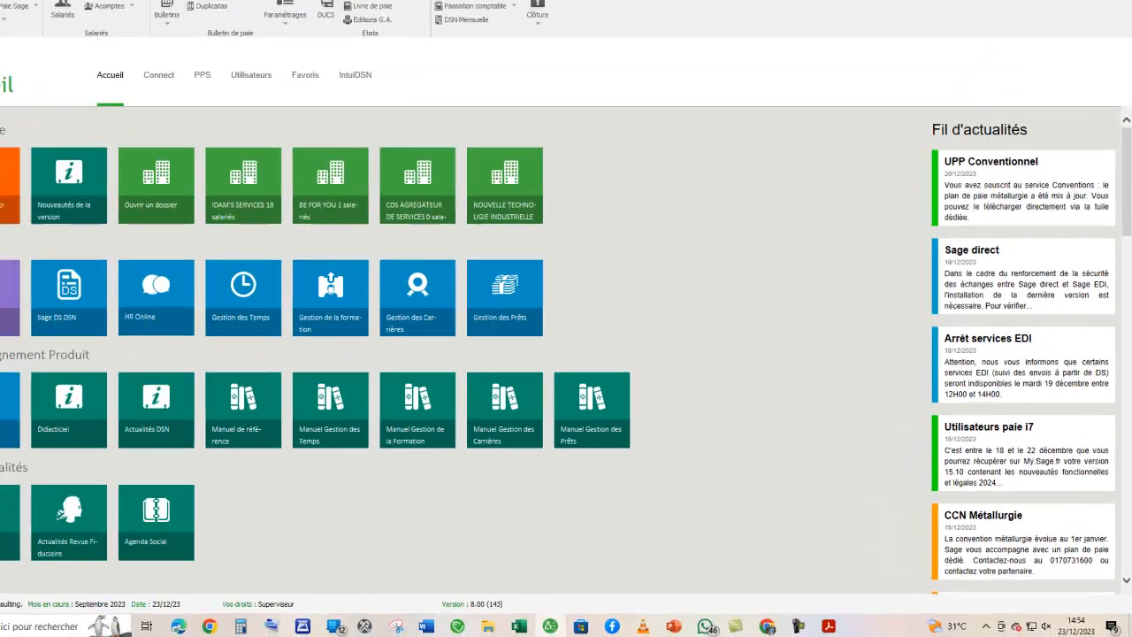
- Open the denomination setup (Paramétrage du décompte de monnaie) in the Billetage payment report's parameters
click(119, 19)
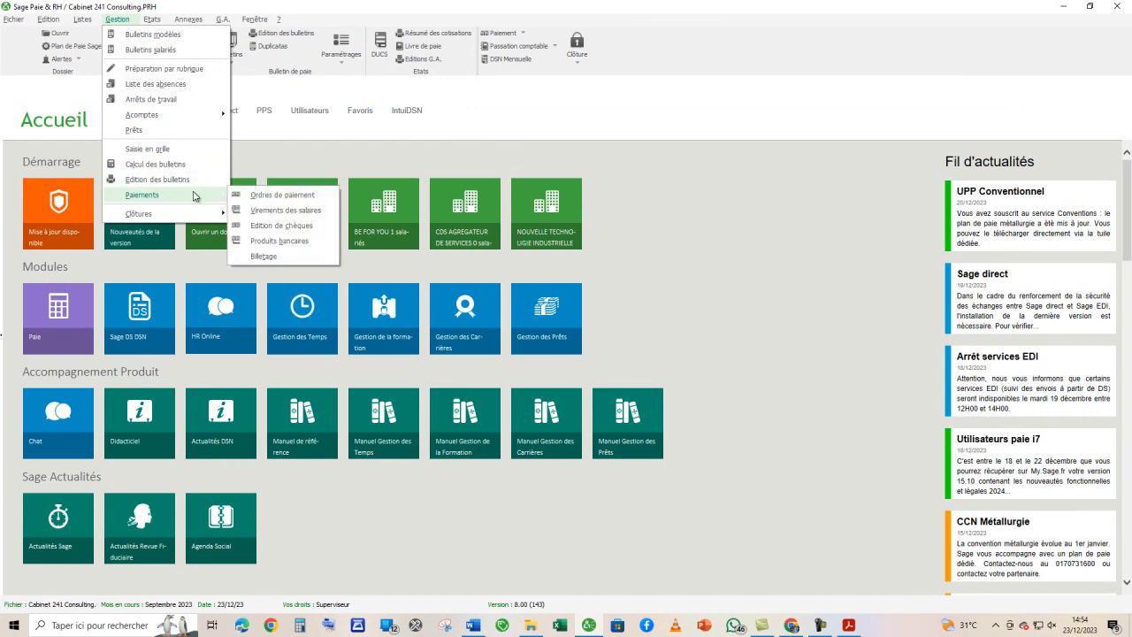
click(260, 253)
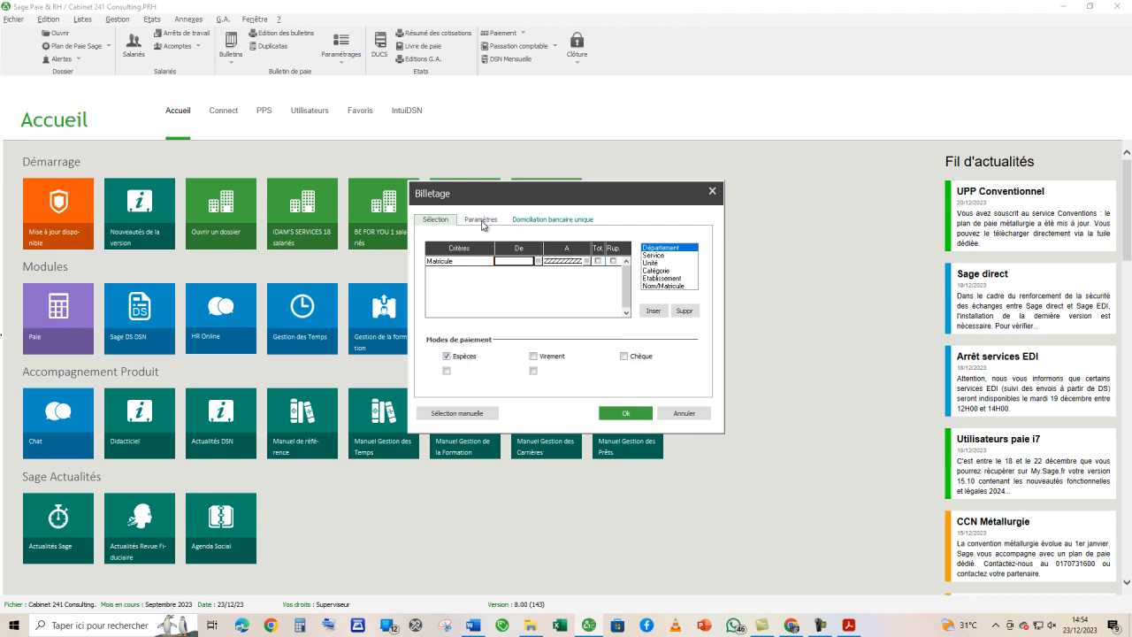
click(482, 221)
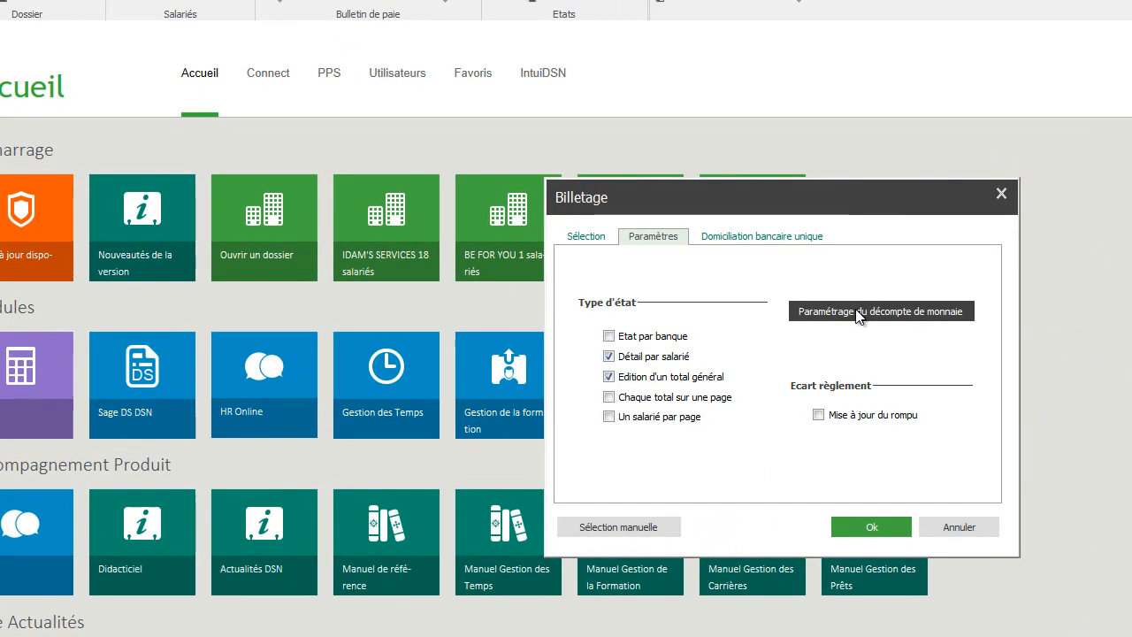
click(619, 269)
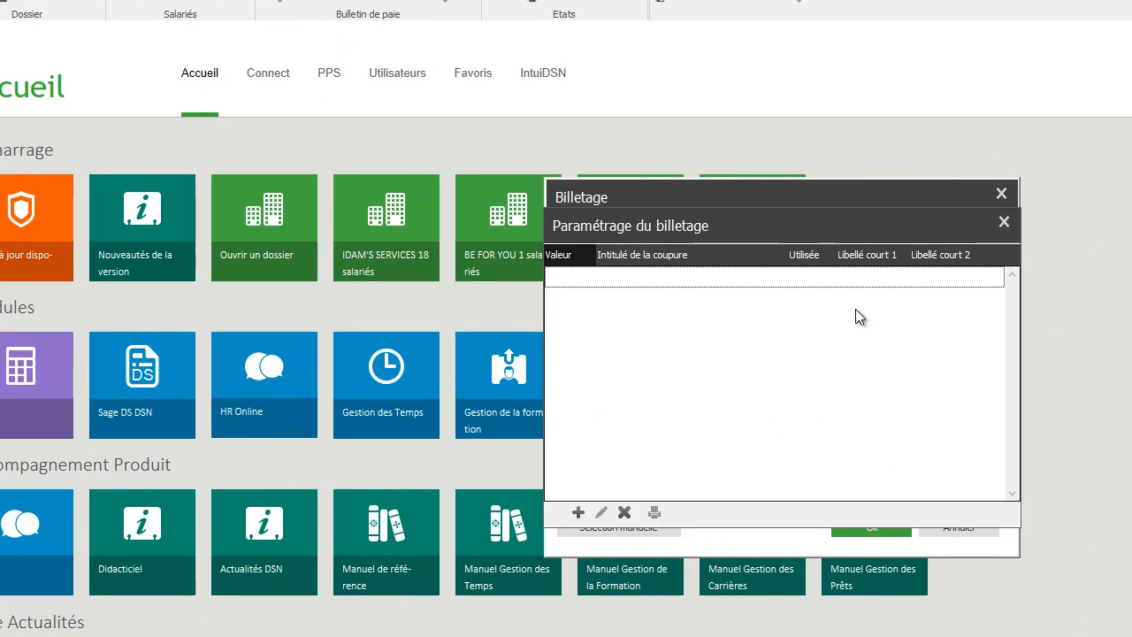
- Add a 10000 denomination titled "DIX MILLE FRANCS CFA" with the first short label 10000
click(578, 513)
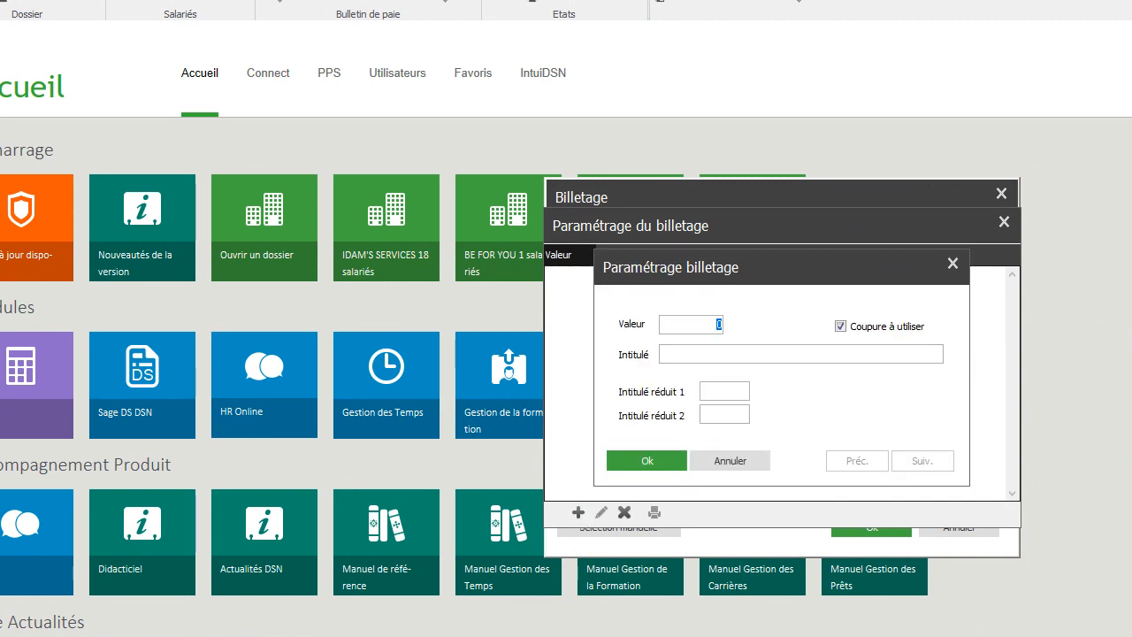
text(10000)
text(DIX)
text( MI)
text(LLE FRANCS CFA)
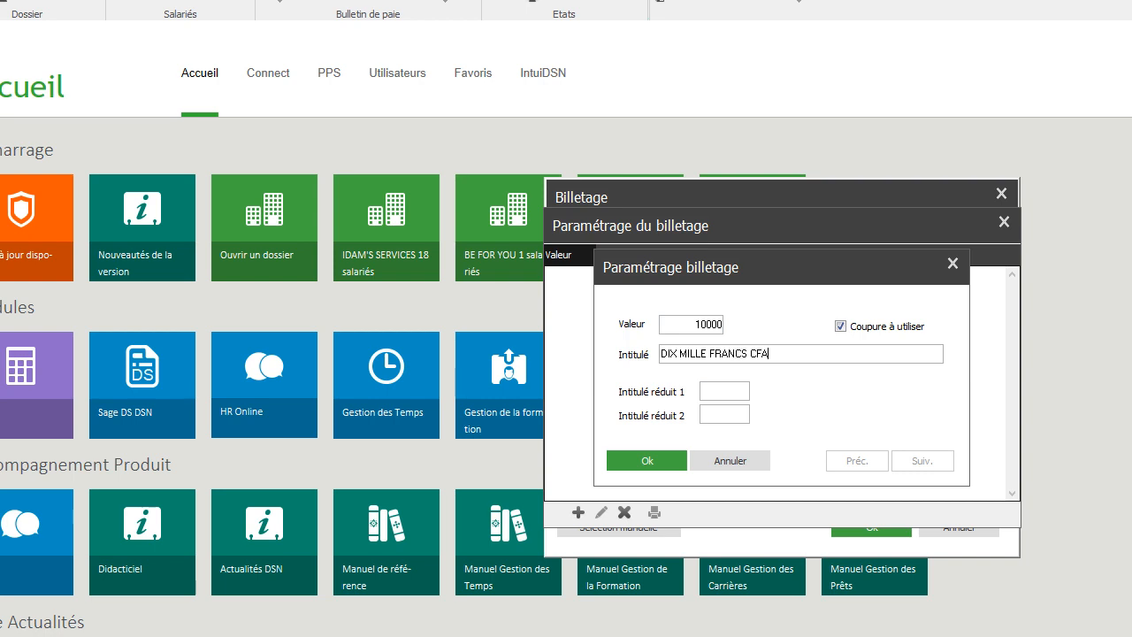
key(Tab)
text(1000)
click(652, 467)
- Add a 5000 denomination titled "CINQ MILLE FRANCS CFA" with the first short label 5000
click(578, 513)
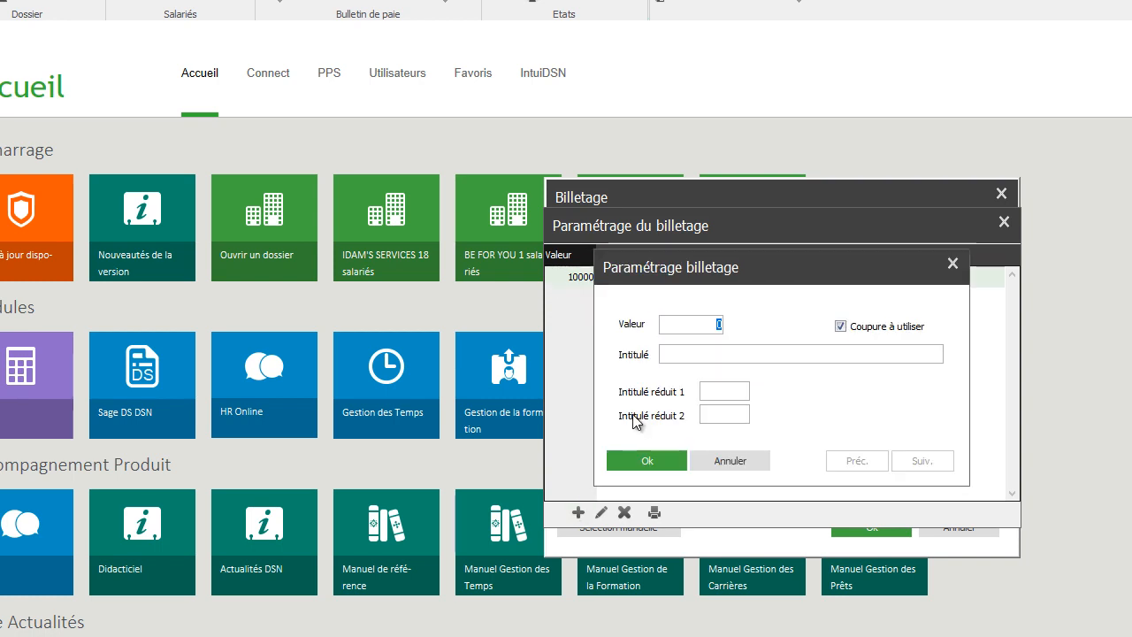
text(5000)
text(CINQ )
text(MILLE)
text( FRANCS CFA)
key(Tab)
text(5000)
key(Tab)
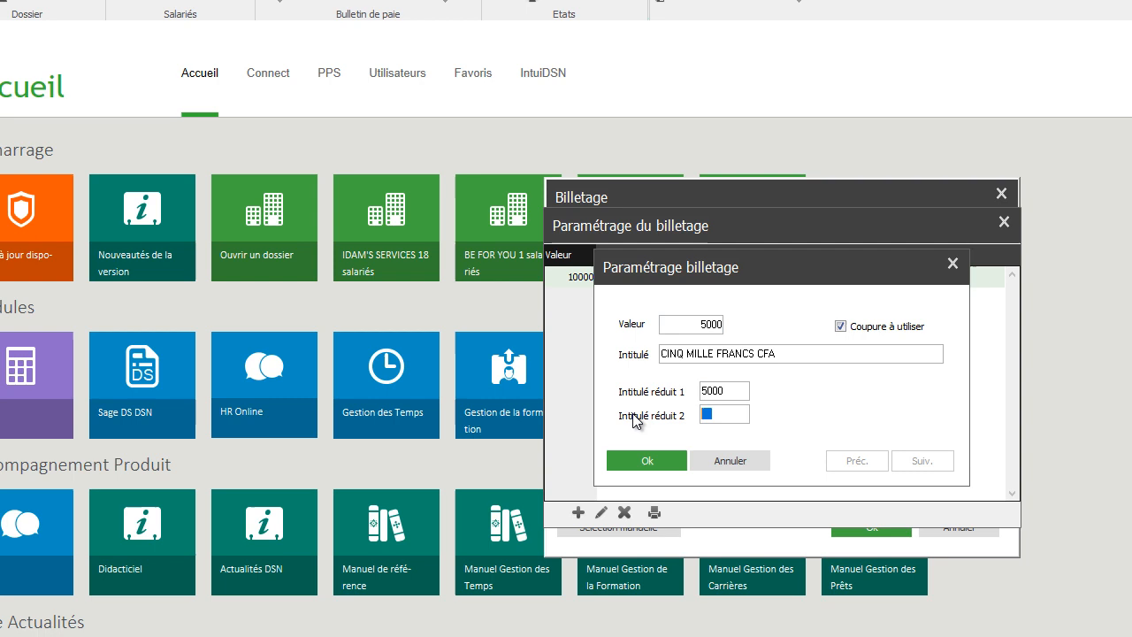
click(669, 452)
- Add a 2000 denomination titled "DEUX MILLE FRANCS CFA" with the first short label 2000
click(578, 512)
text(2000)
text(DEUX M)
text(IL)
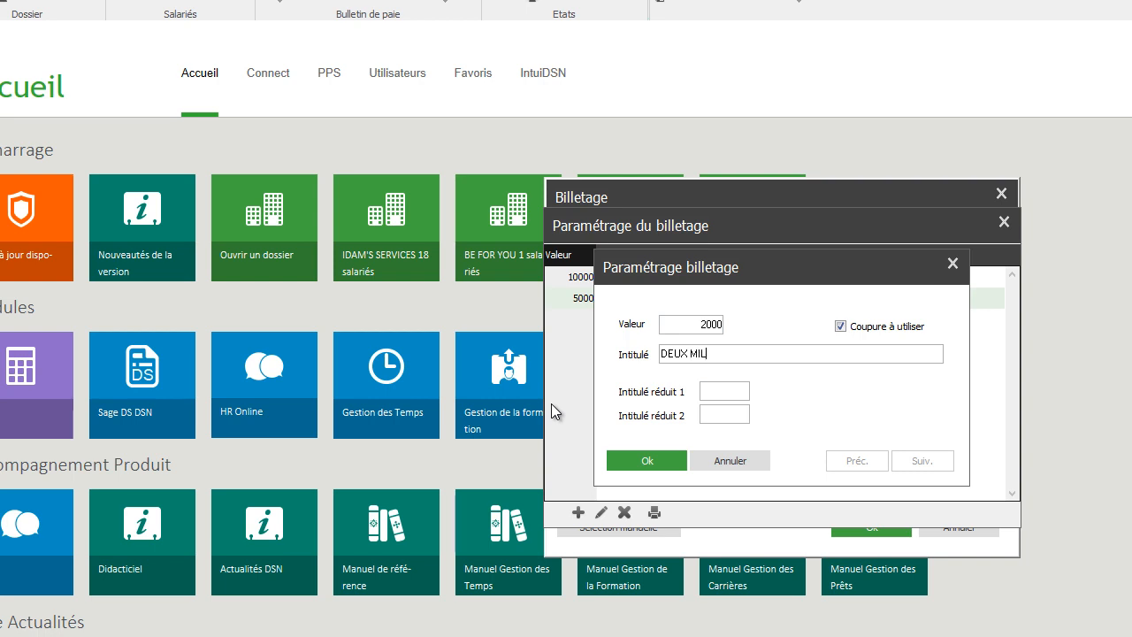
text(LE FRANCS CFA)
key(Tab)
text(2000)
key(Tab)
click(666, 460)
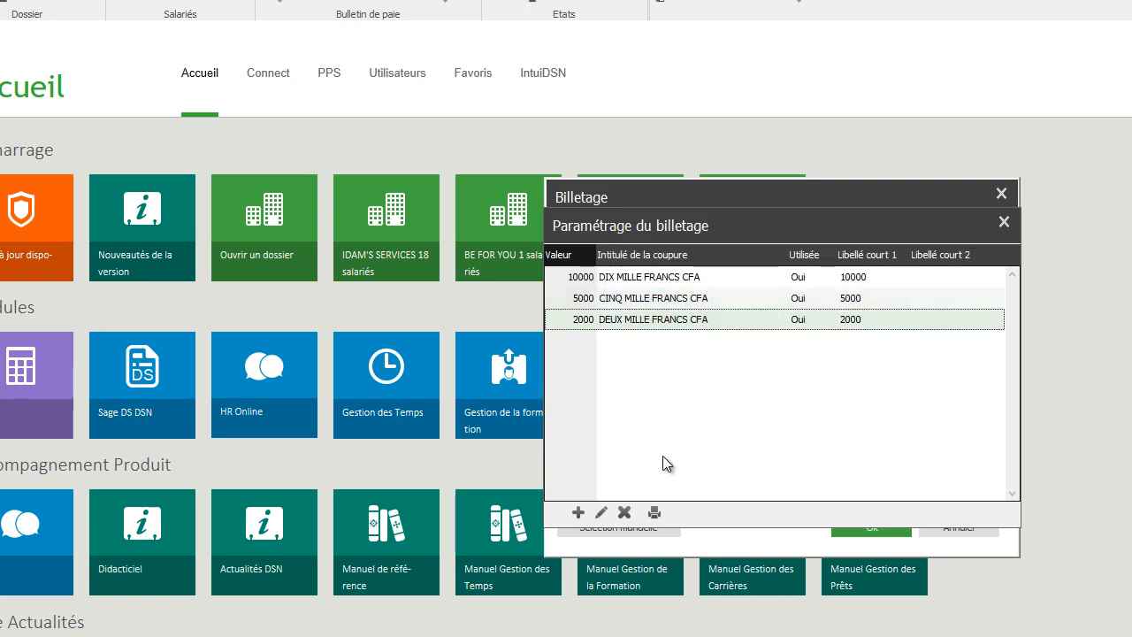
- Add a 1000 denomination titled "MILLE FRANCS CFA" with the first short label 1000
click(579, 513)
text(10)
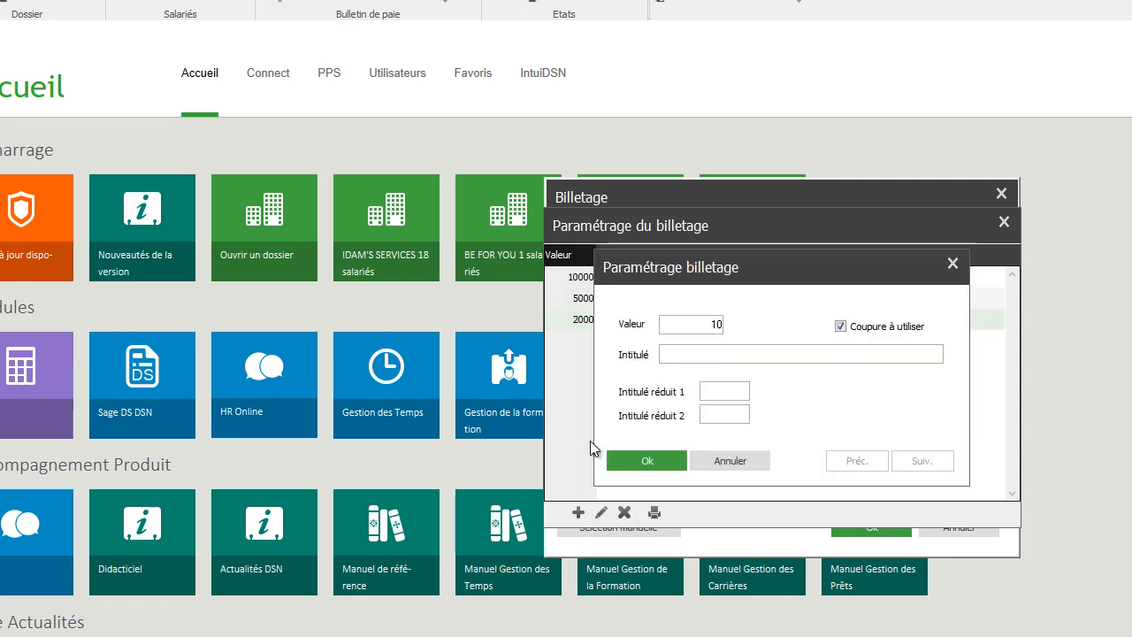
text(00MILL)
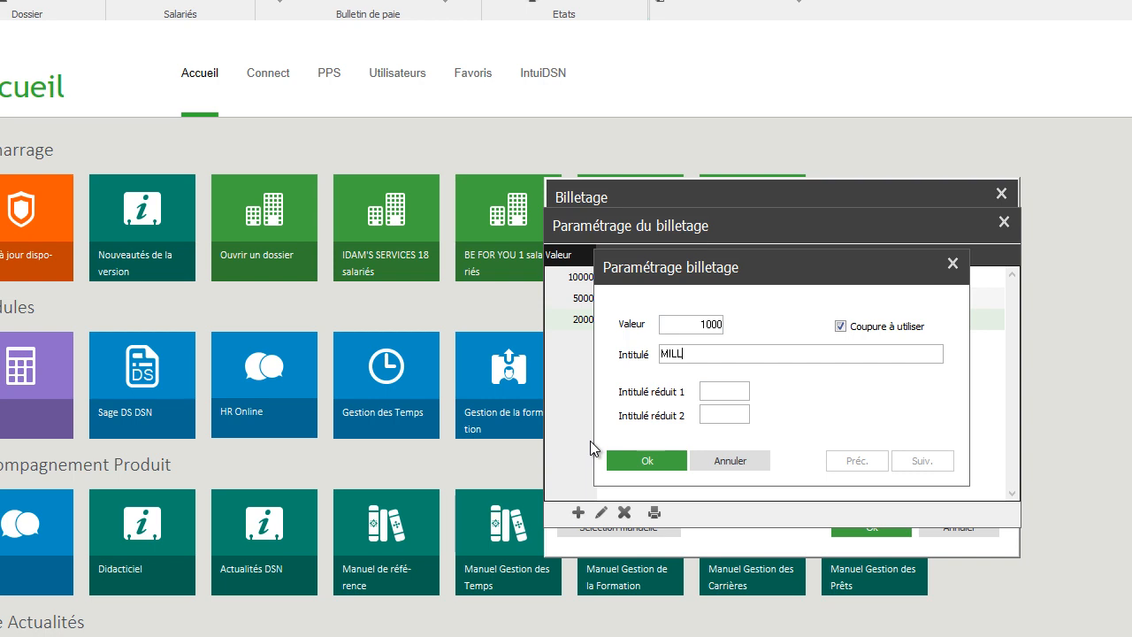
text(E FRANCS CFA)
key(Tab)
text(1000)
key(Tab)
click(643, 461)
- Add a 500 denomination titled "CINQ CENTS FRANCS CFA" with the first short label 500, and close the Billetage setup
click(578, 512)
text(5200)
key(BackSpace)
key(BackSpace)
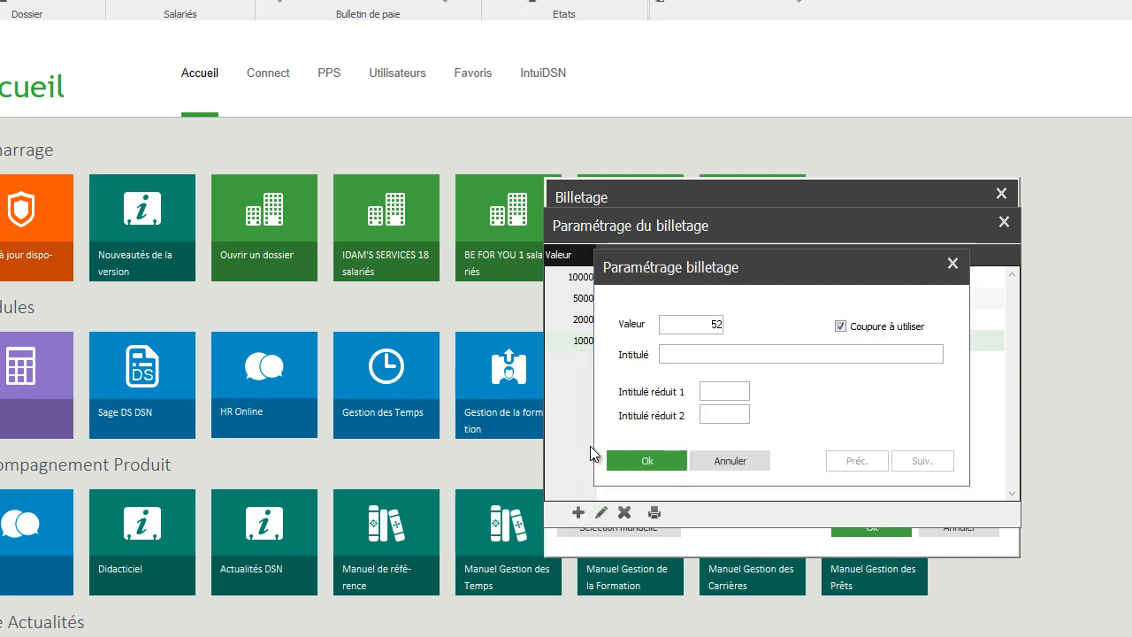
key(BackSpace)
text(00)
key(Tab)
text(ClNQ)
text( CENTS FR)
text(ANCS CFA)
key(Tab)
text(500)
key(Tab)
click(659, 461)
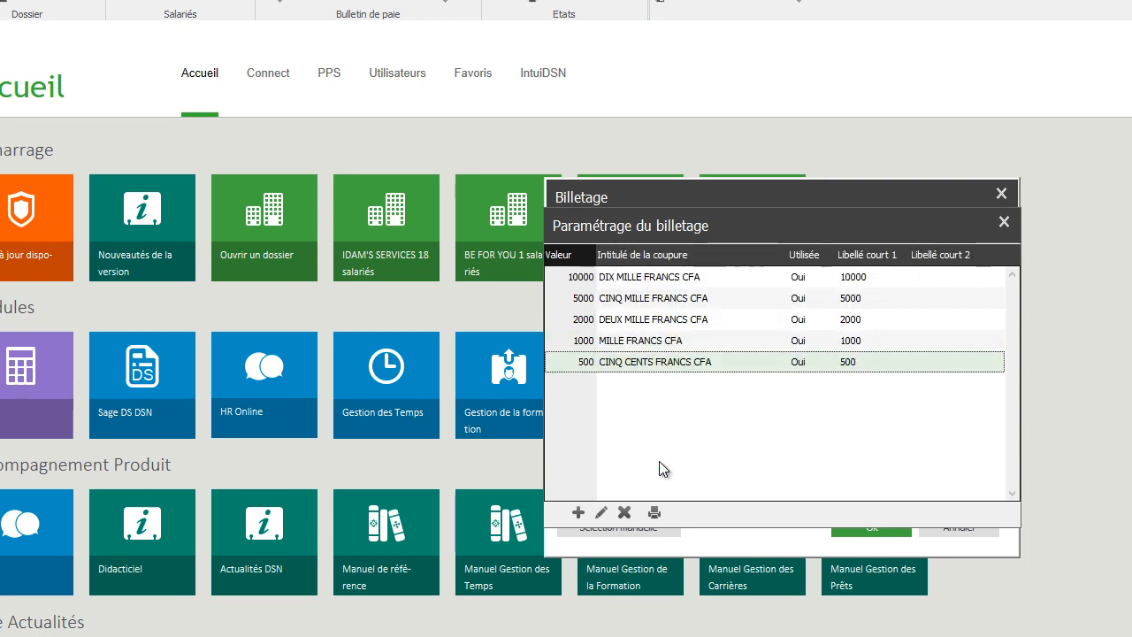
click(1003, 221)
click(1002, 192)
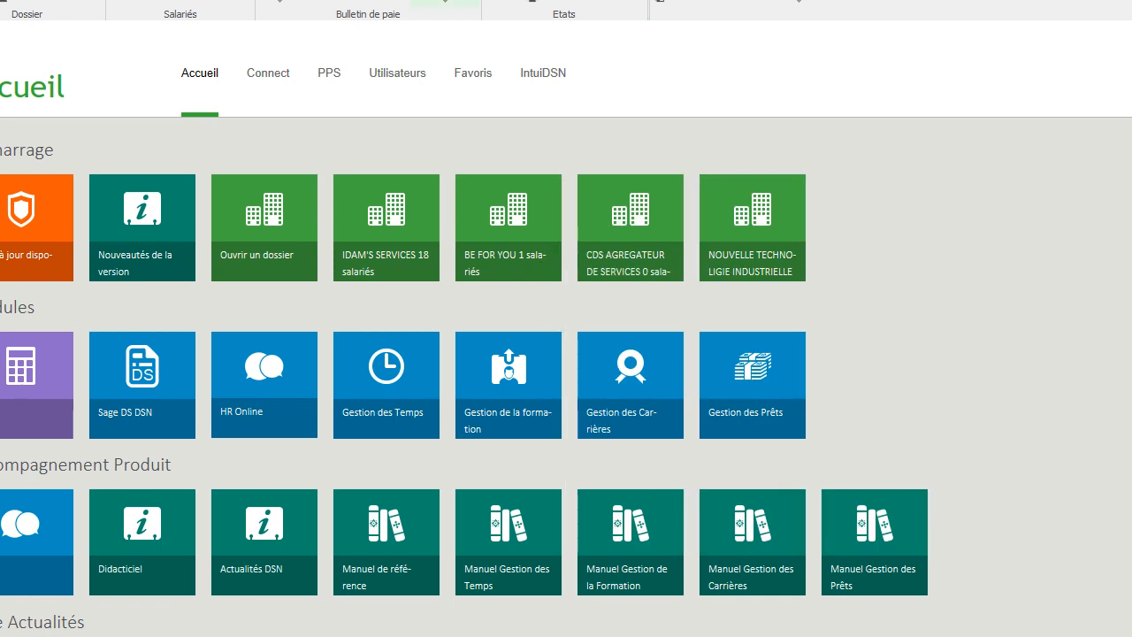
- Run the Billetage report for all employees with the payment modes Espèces, Virement and Chèque
click(108, 1)
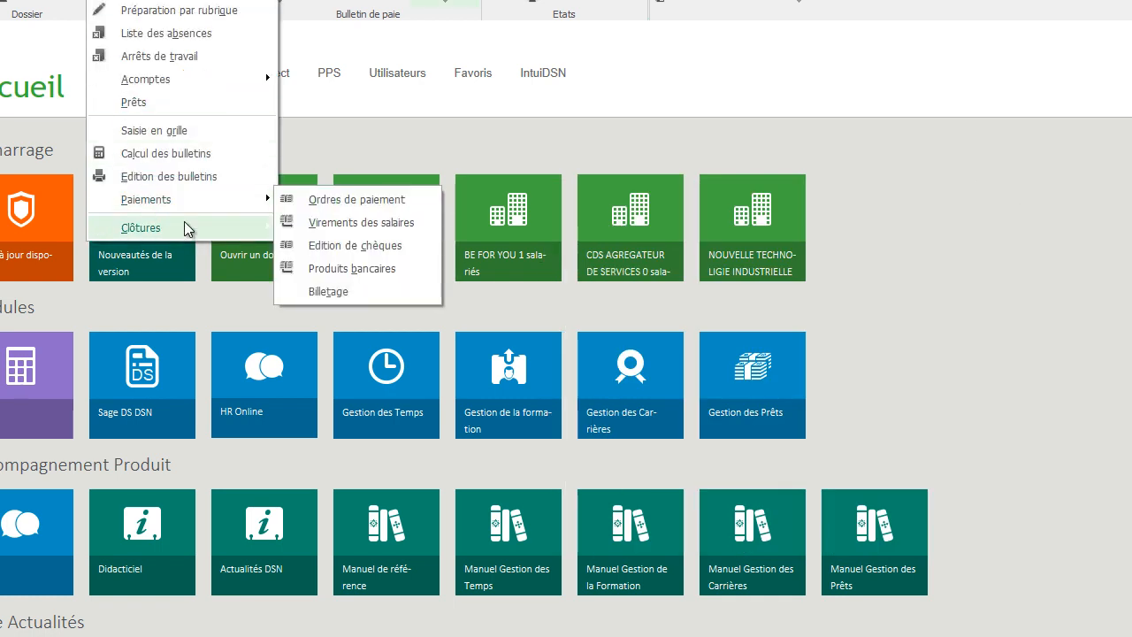
click(344, 291)
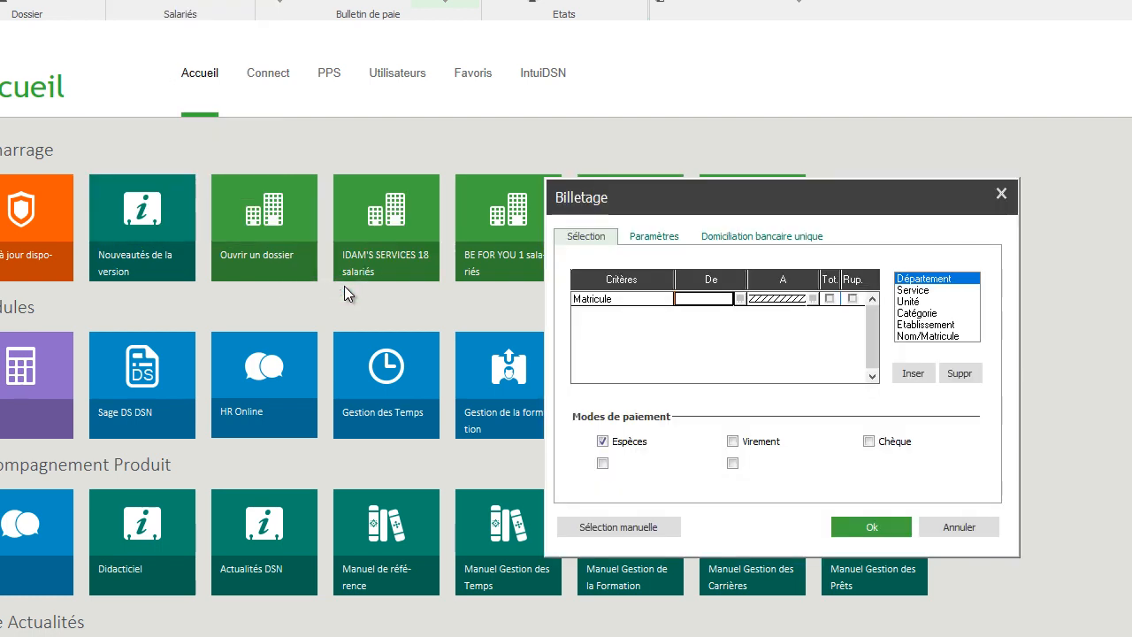
click(734, 443)
click(868, 441)
click(874, 528)
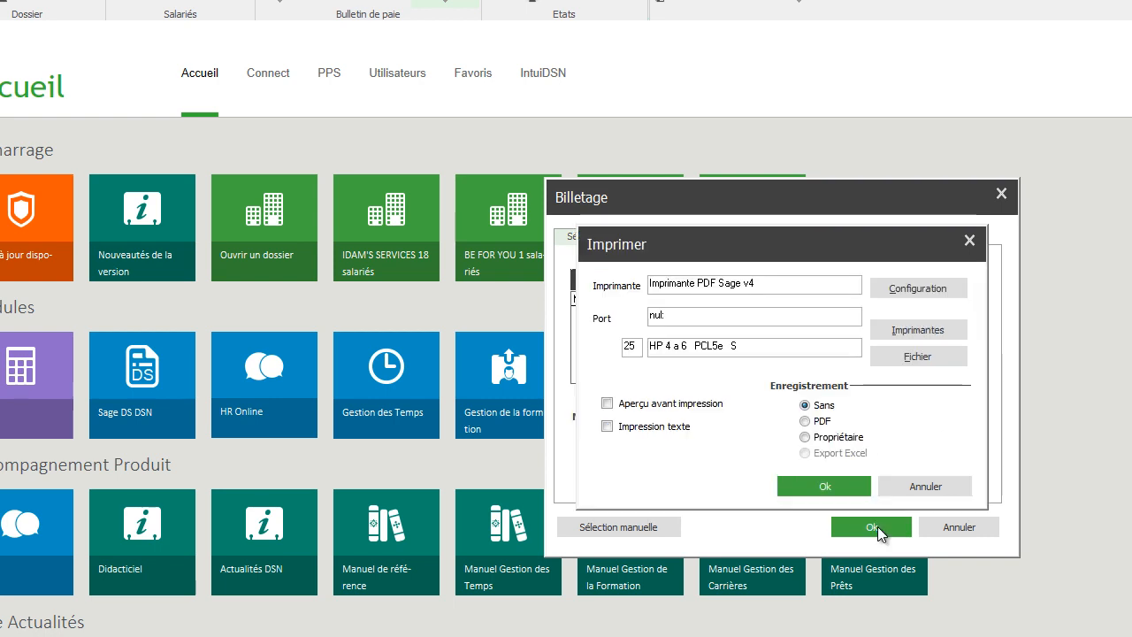
- Save the Billetage report as a PDF named "MASSE SALARIALE SEPTEMBRE 2023" in the Septembre 2023 folder
click(821, 422)
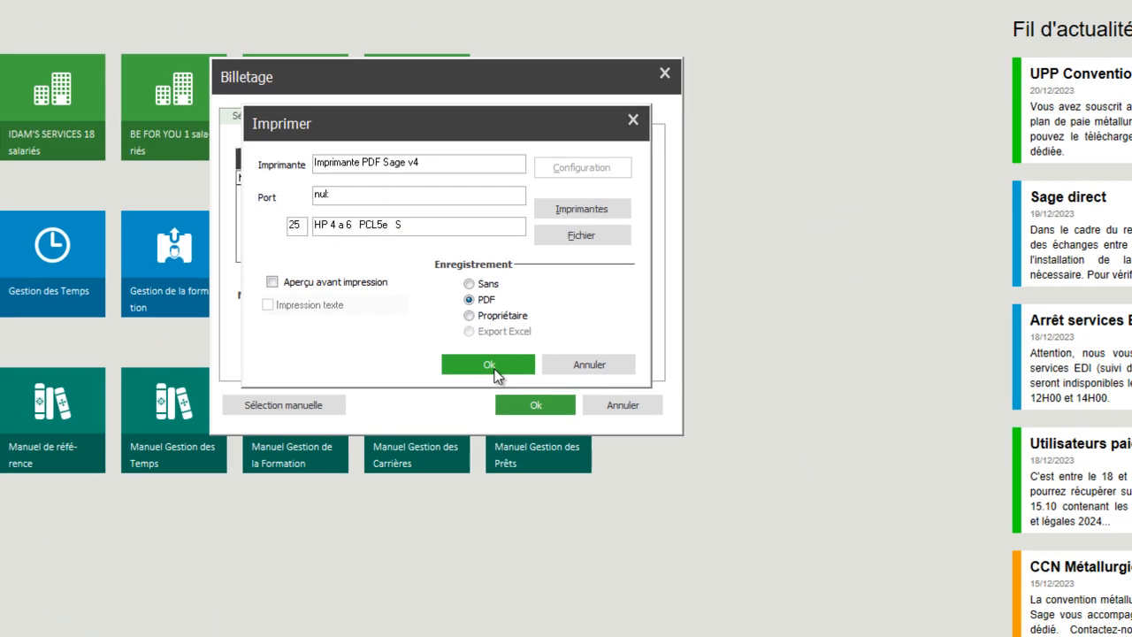
click(826, 487)
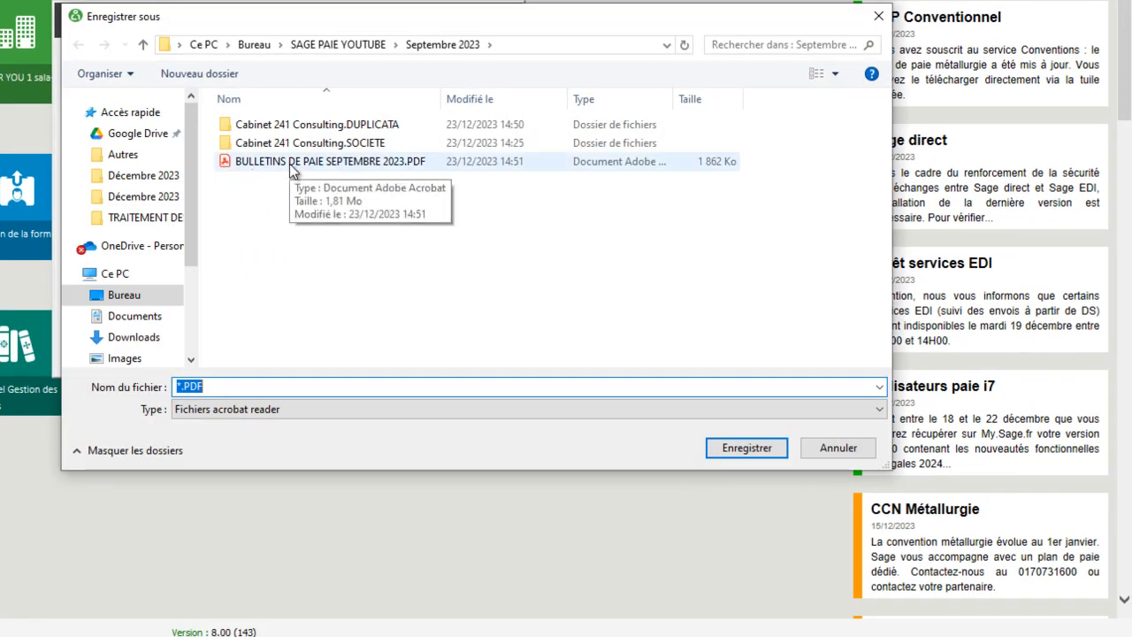
click(181, 386)
key(BackSpace)
text(MAA)
key(BackSpace)
text(SSE SA)
text(LARIALE SE)
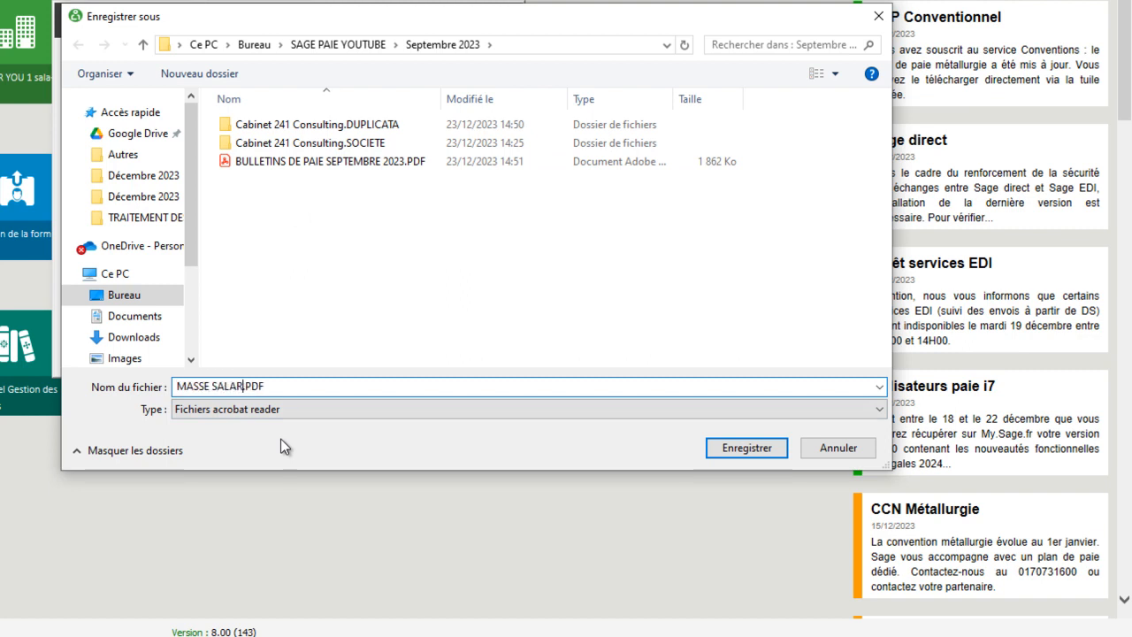
text(PTEM)
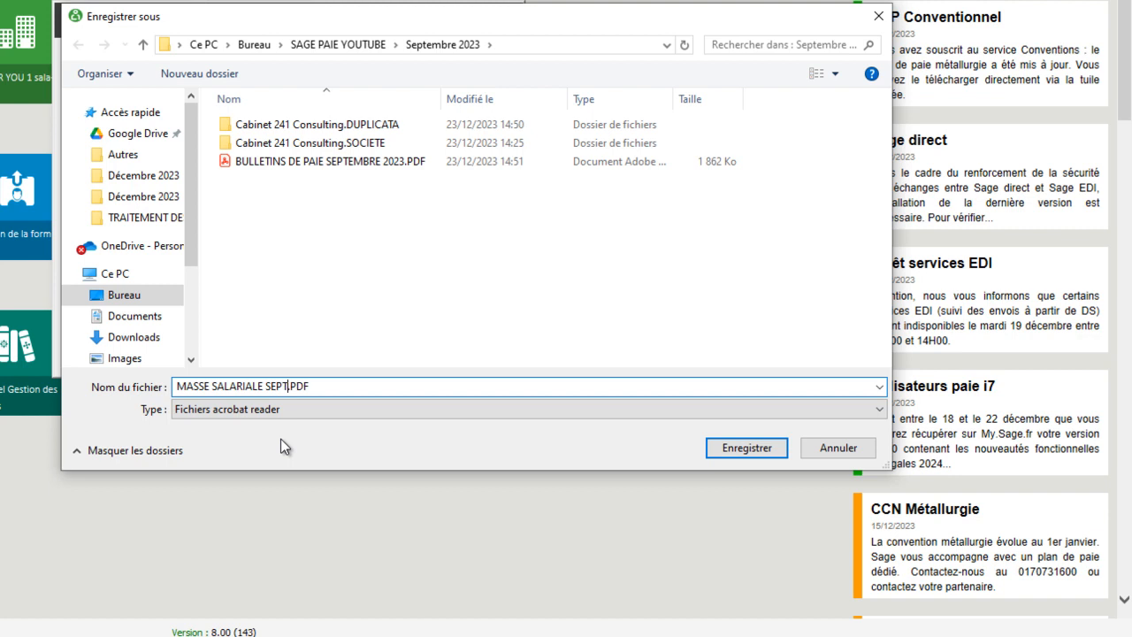
text(BRE 2023)
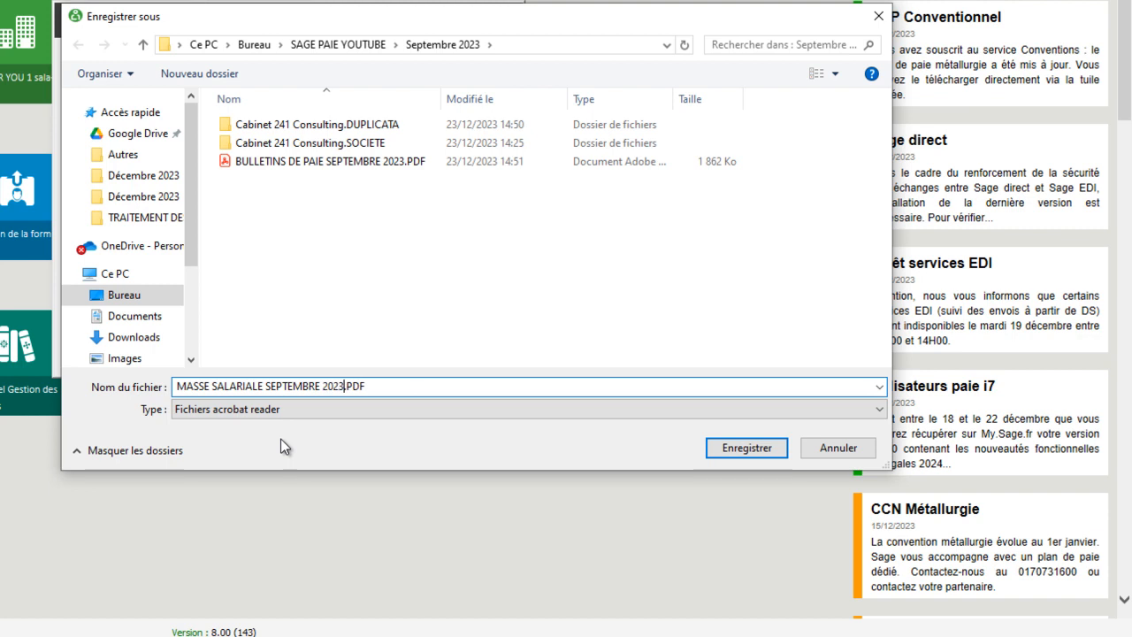
key(Return)
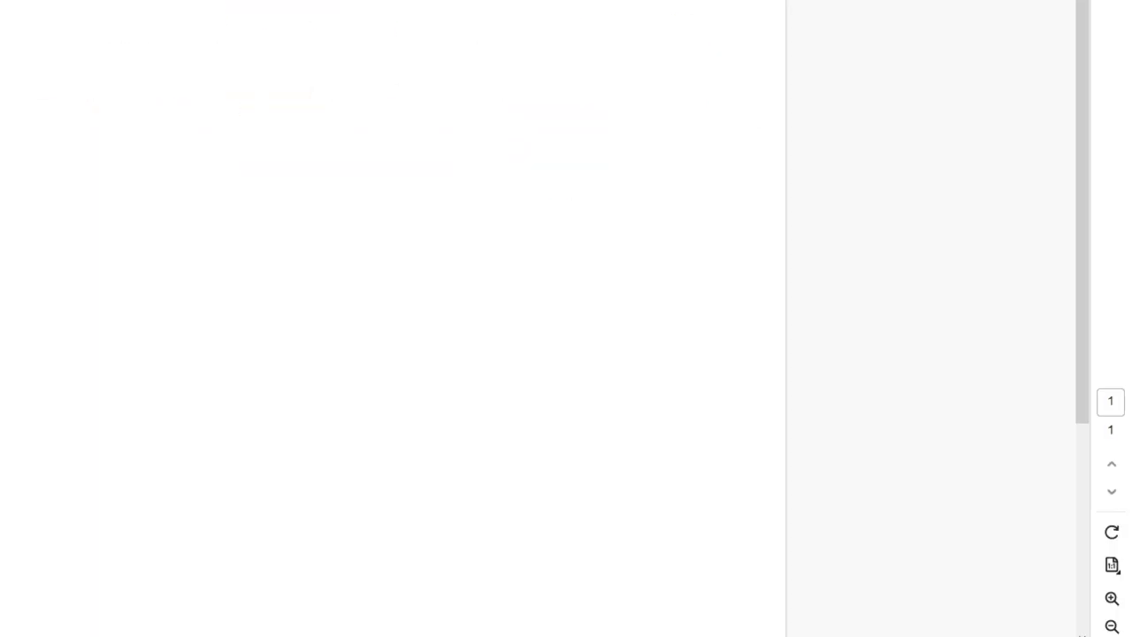
- Examine each employee's amount and the grand total in the Billetage PDF, and close the Billetage dialog in Sage Paie
scroll(169, 122, up, 5)
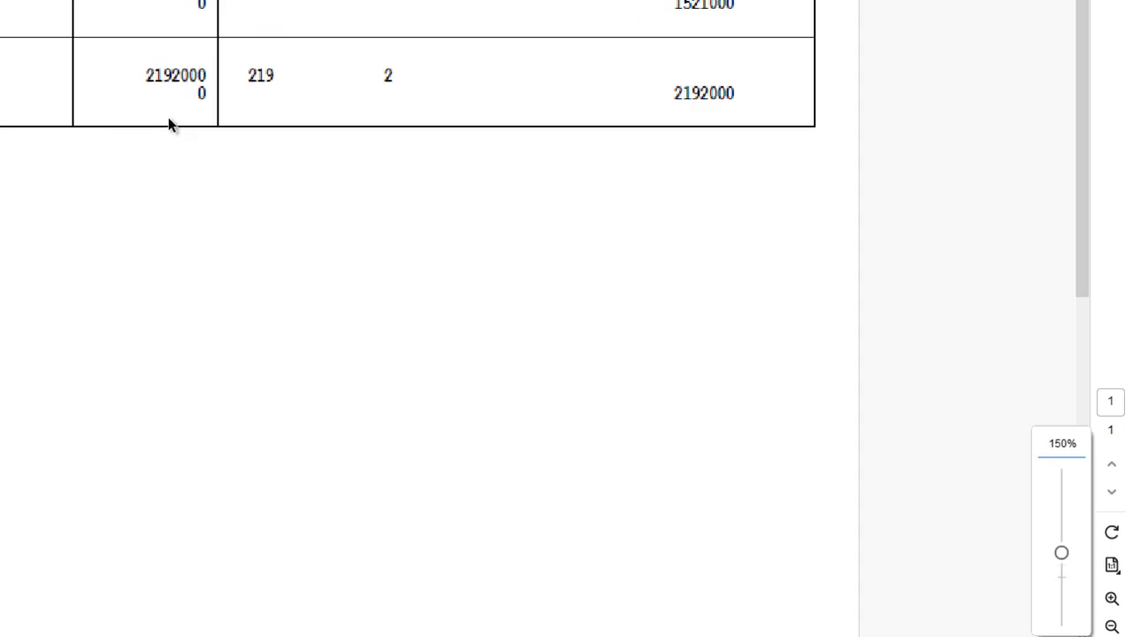
scroll(175, 122, up, 3)
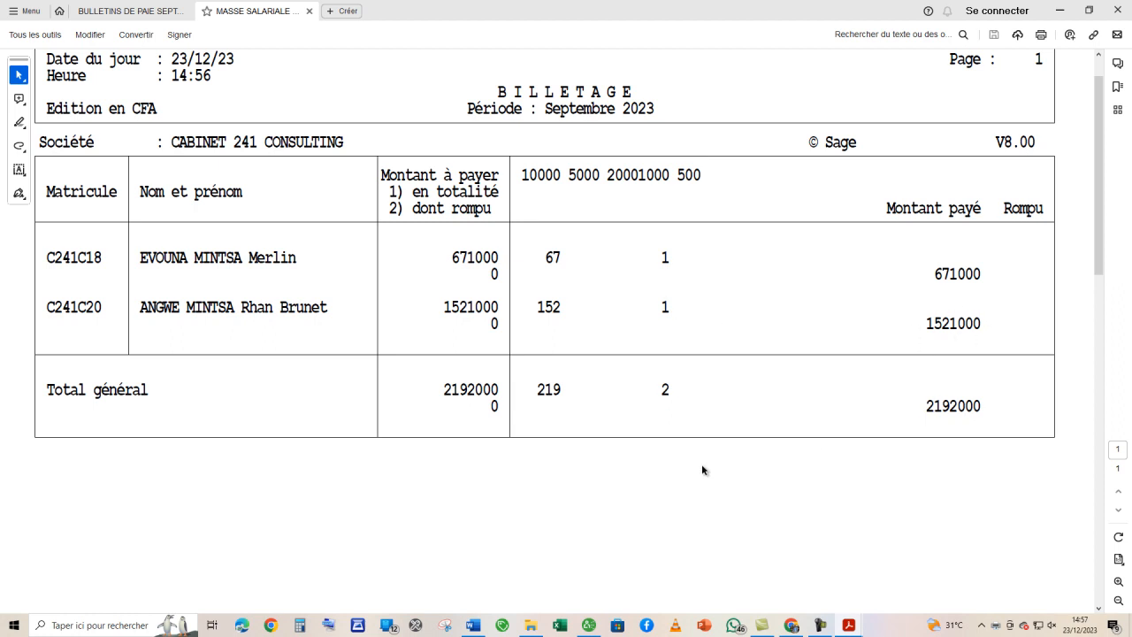
scroll(515, 385, up, 1)
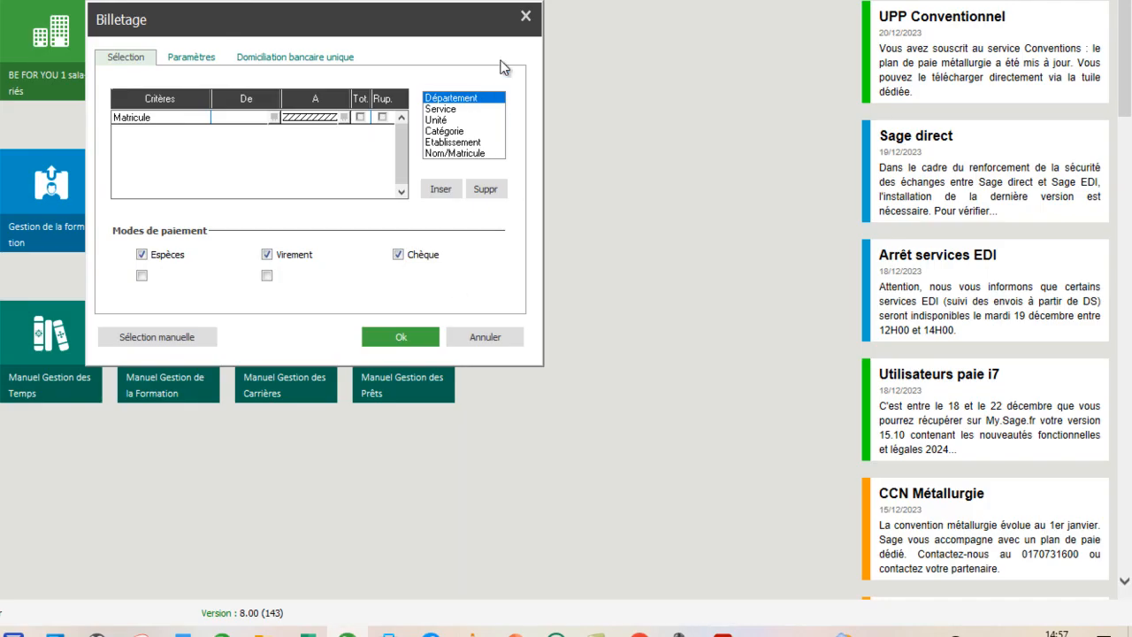
click(524, 20)
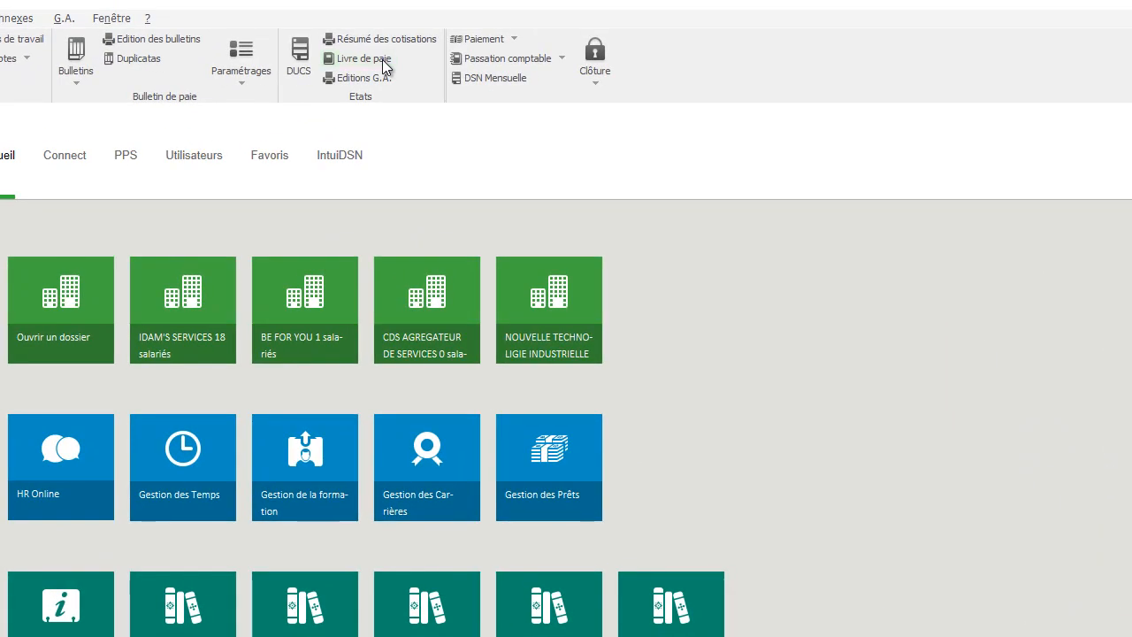
- Export the monthly Livre de paie for 01/09/23 to 30/09/23 as a PDF named "LIVRE DE PAIE SEPTEMBRE 2023" in the Septembre 2023 folder
click(382, 60)
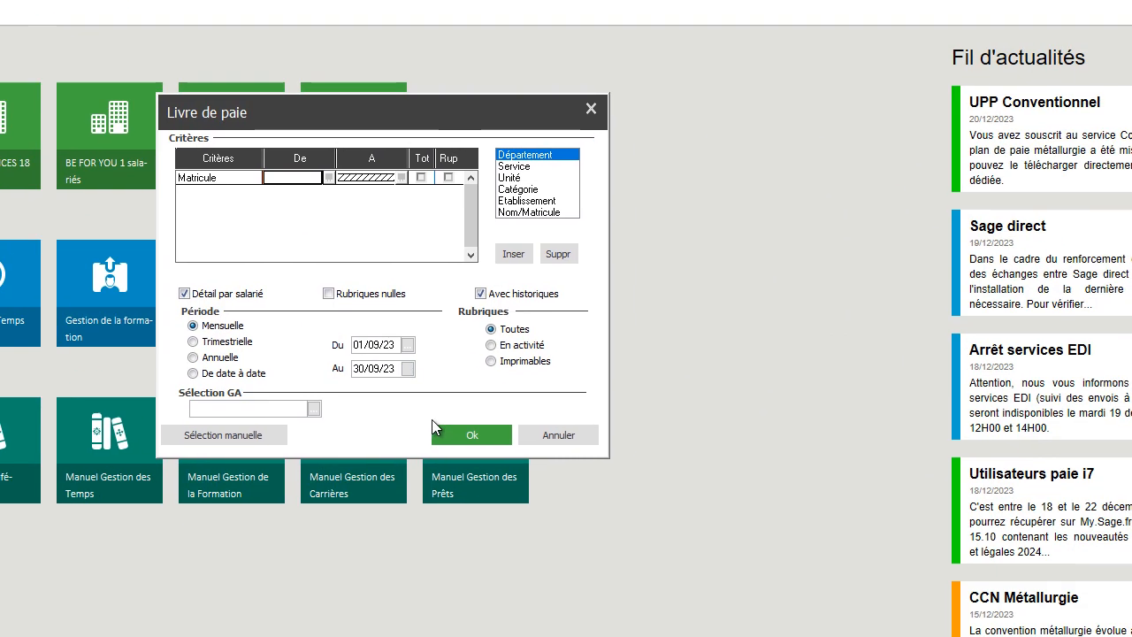
click(656, 612)
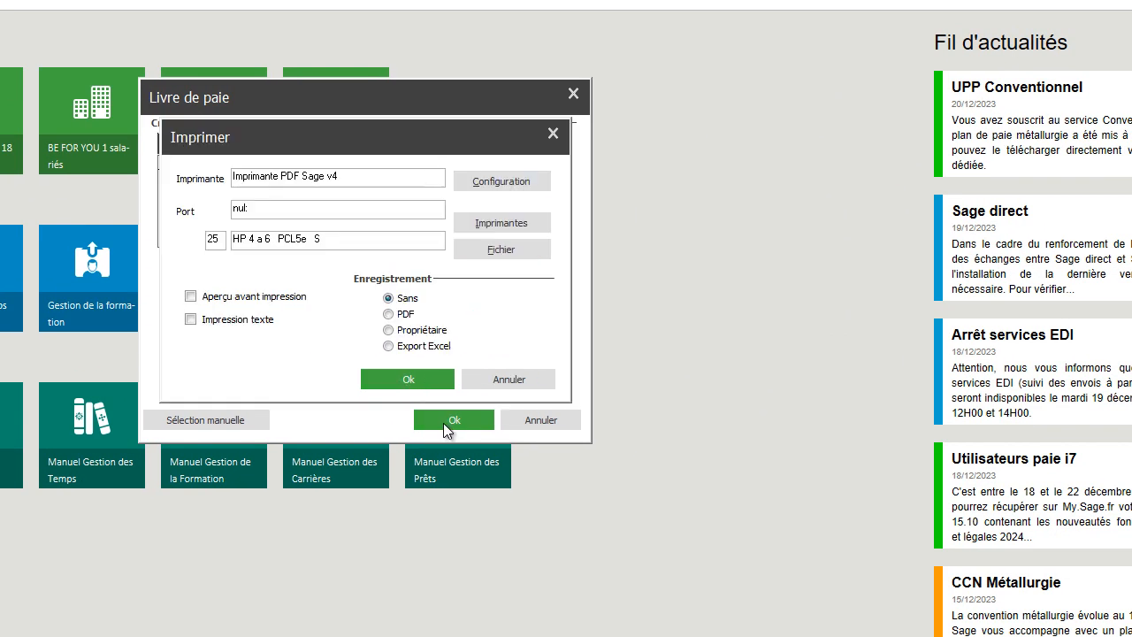
click(389, 313)
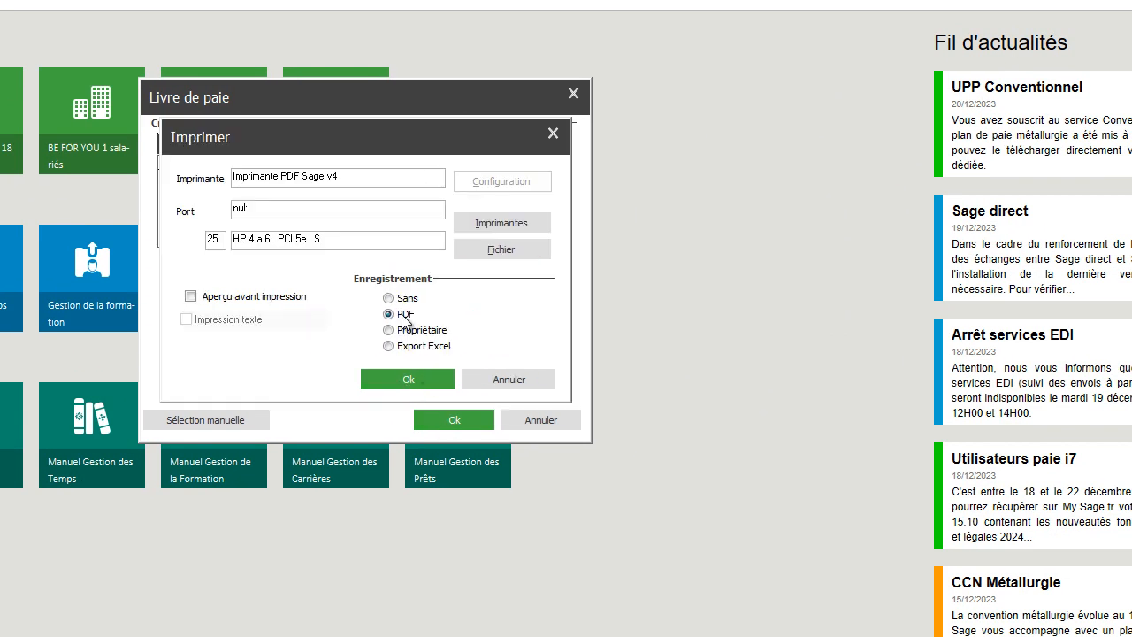
click(407, 381)
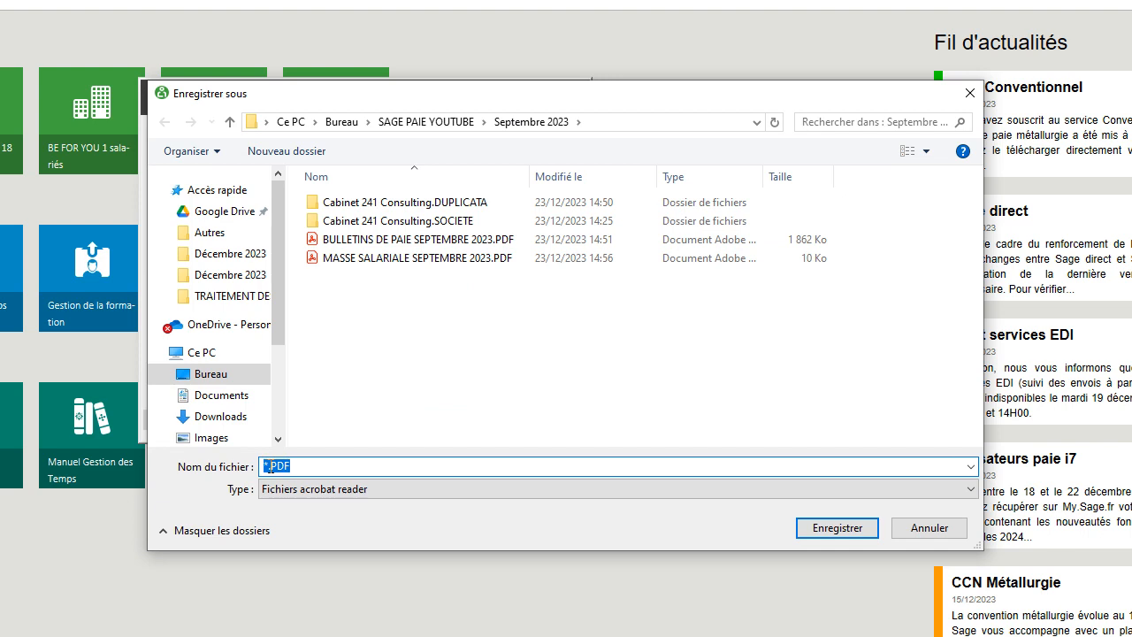
click(340, 240)
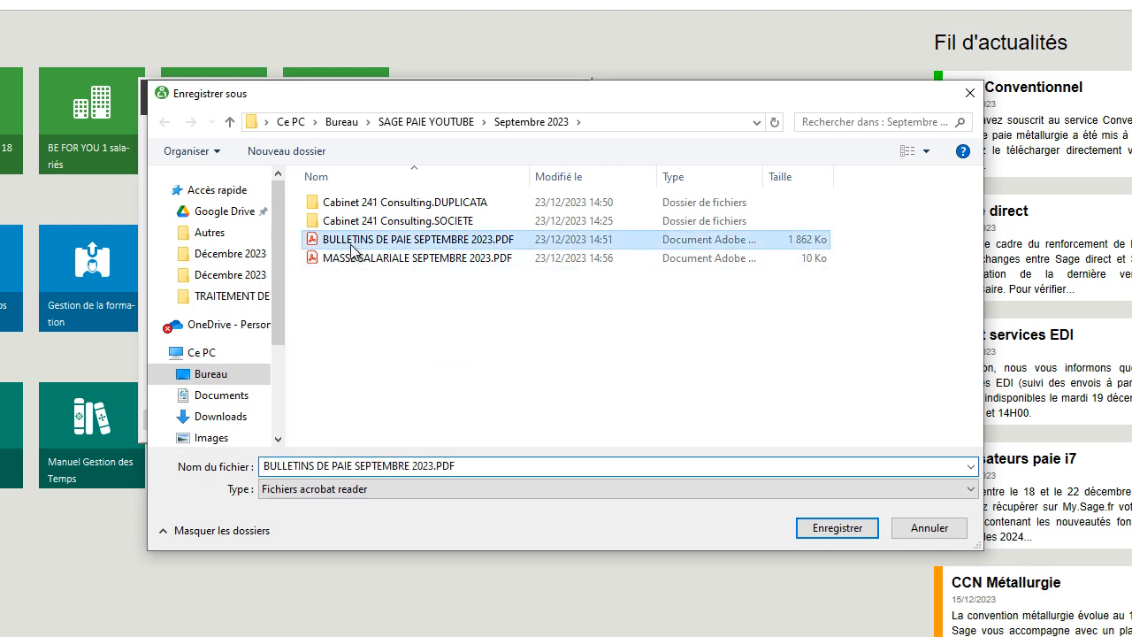
double_click(295, 465)
text(LIVRE)
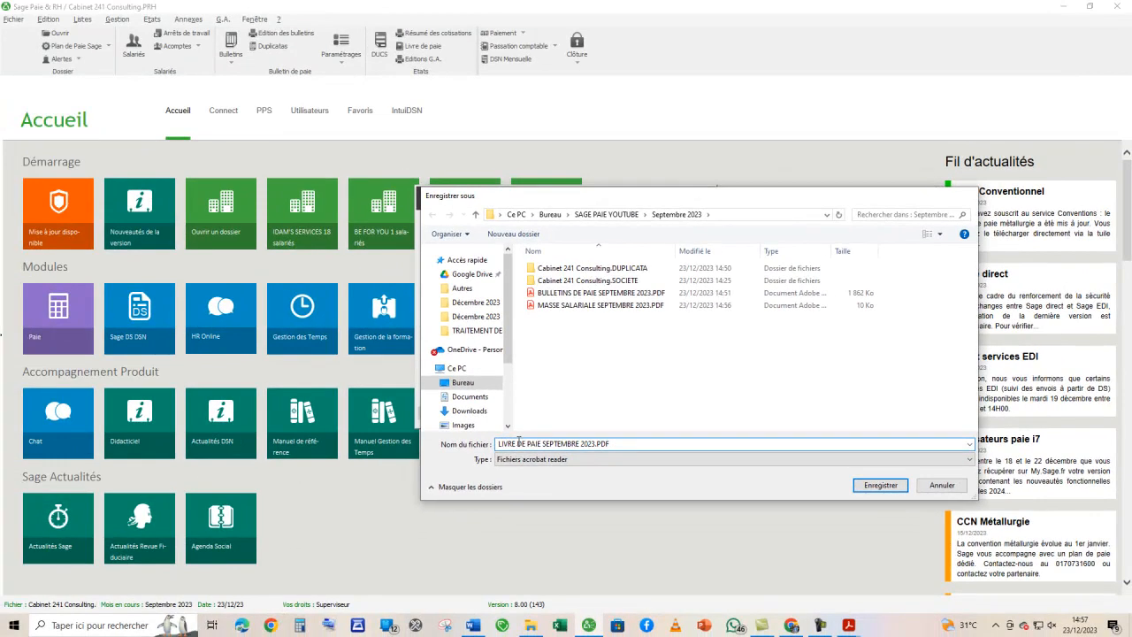
key(Return)
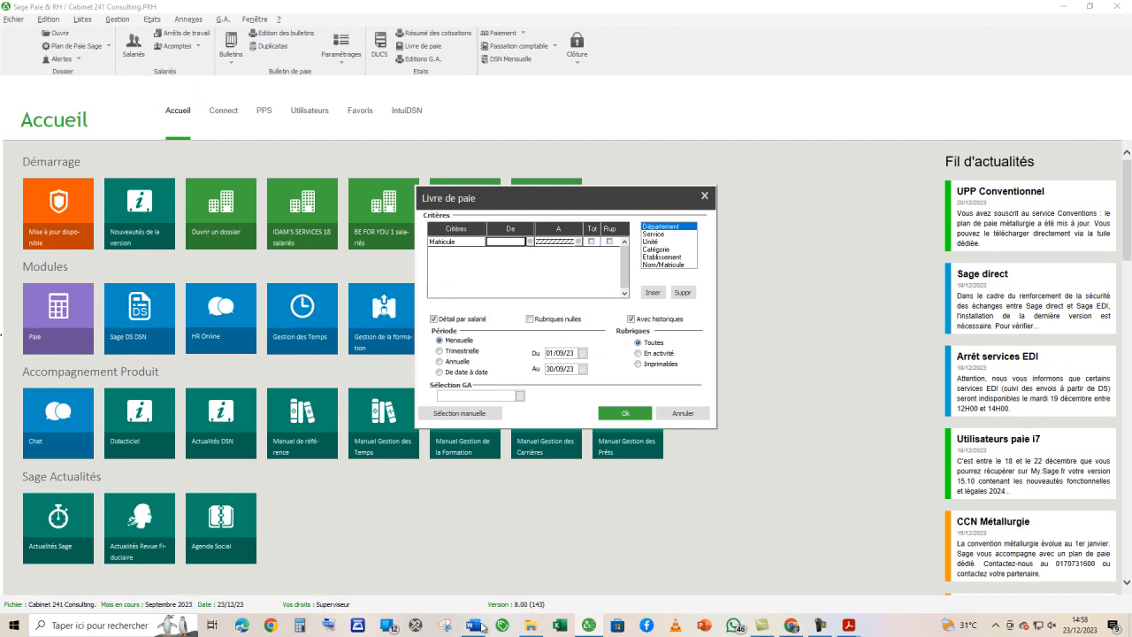
- Open the LIVRE DE PAIE SEPTEMBRE 2023 PDF from the Septembre 2023 folder and read both pages, covering each employee's column and the totals
click(529, 625)
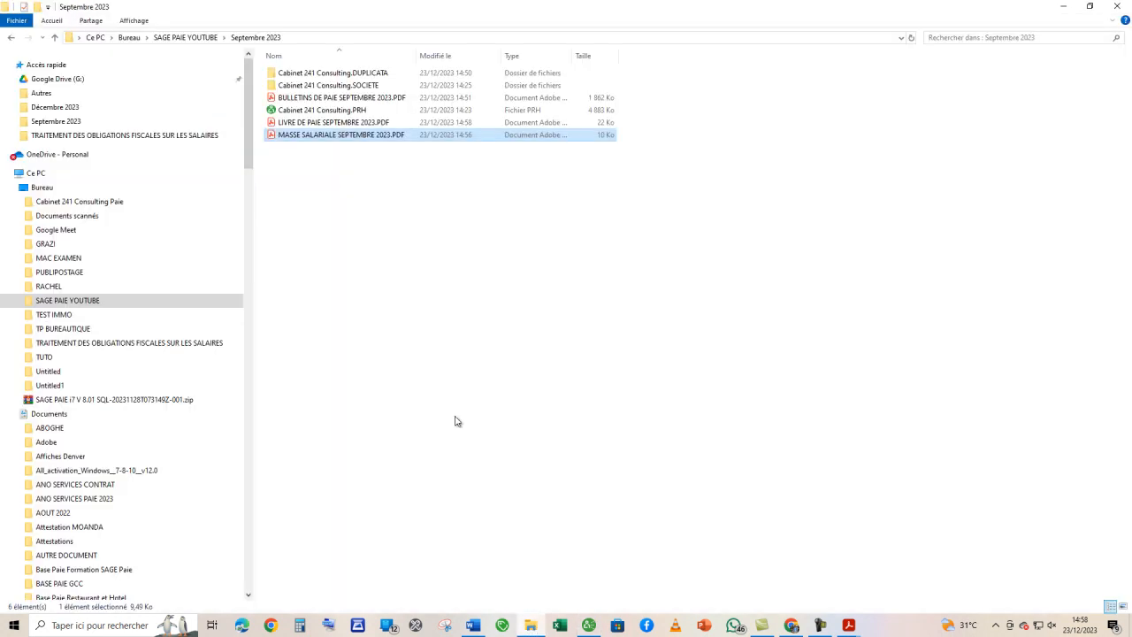
double_click(309, 132)
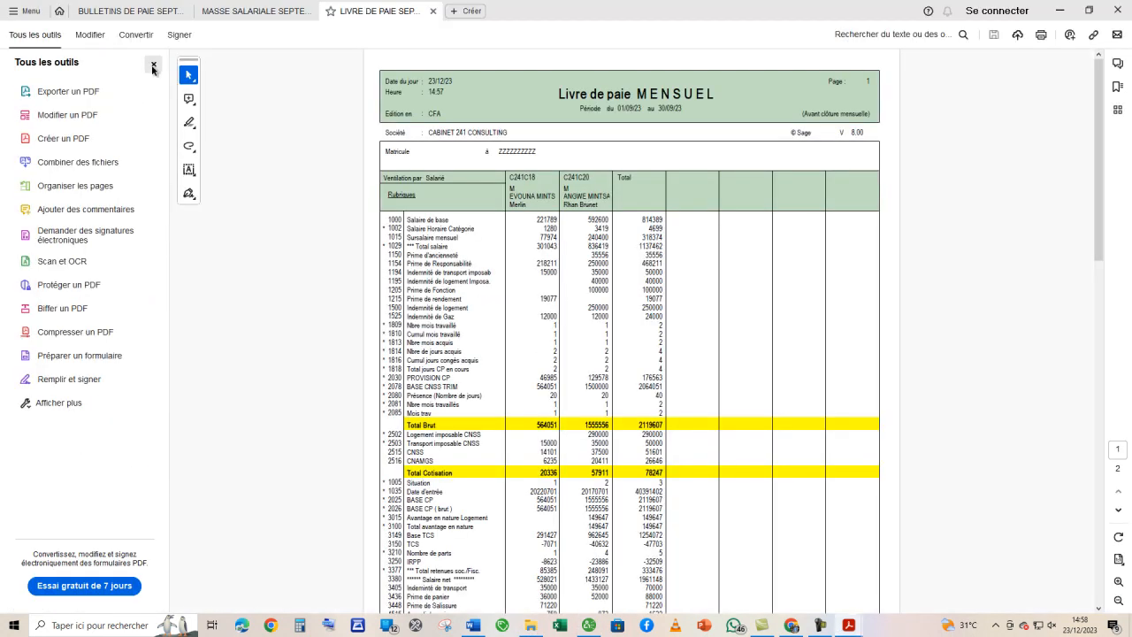
click(153, 69)
scroll(605, 279, up, 2)
scroll(605, 280, up, 3)
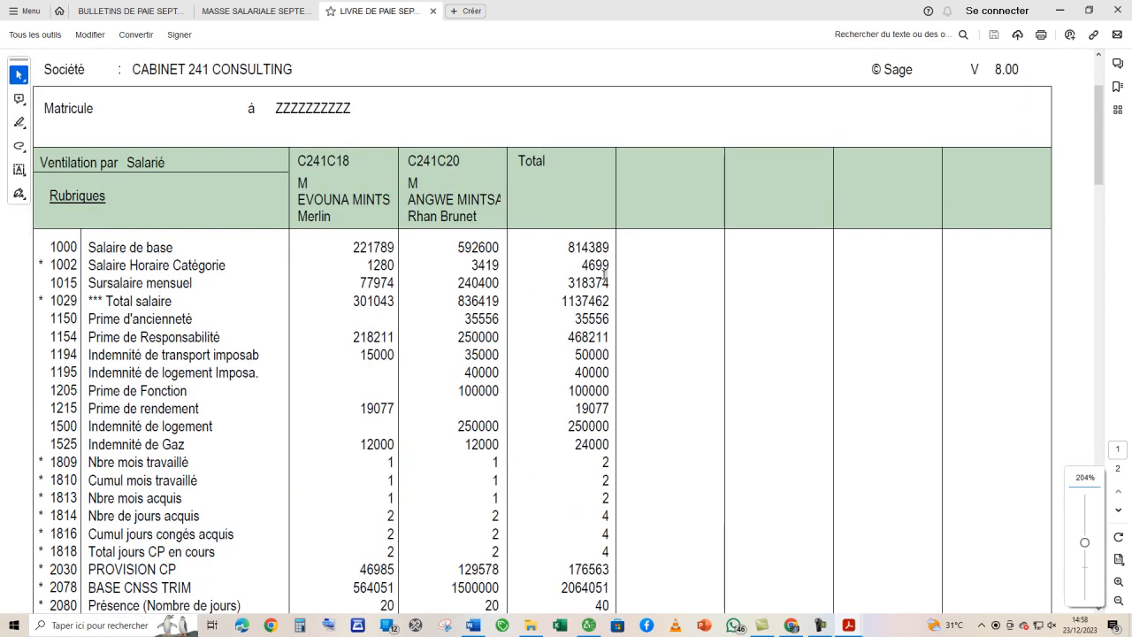
scroll(605, 276, down, 5)
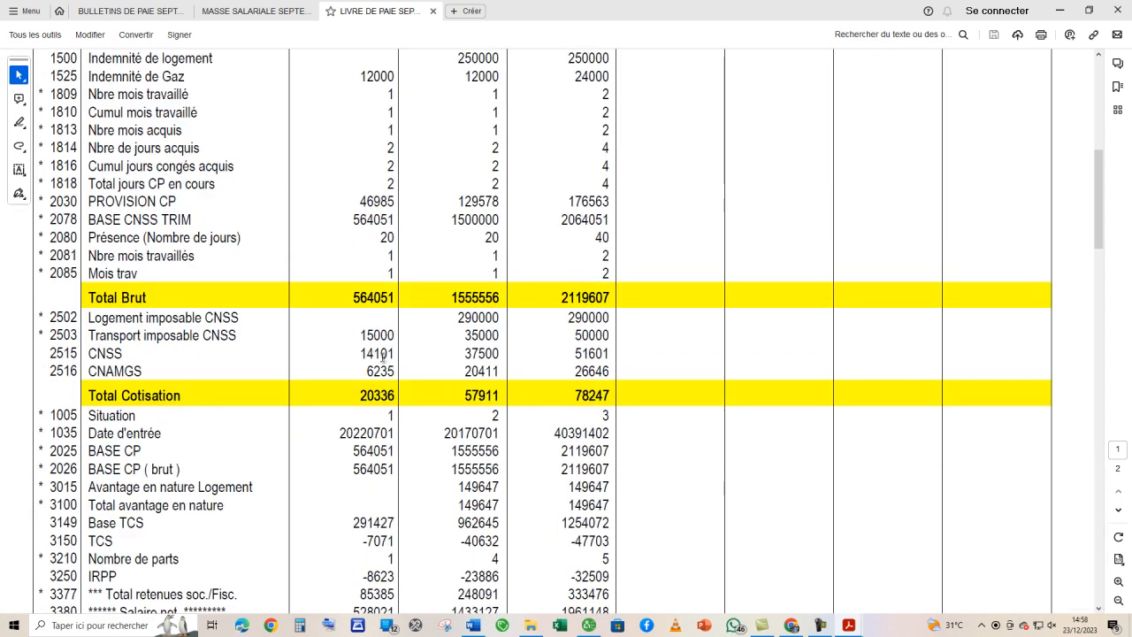
scroll(469, 358, down, 15)
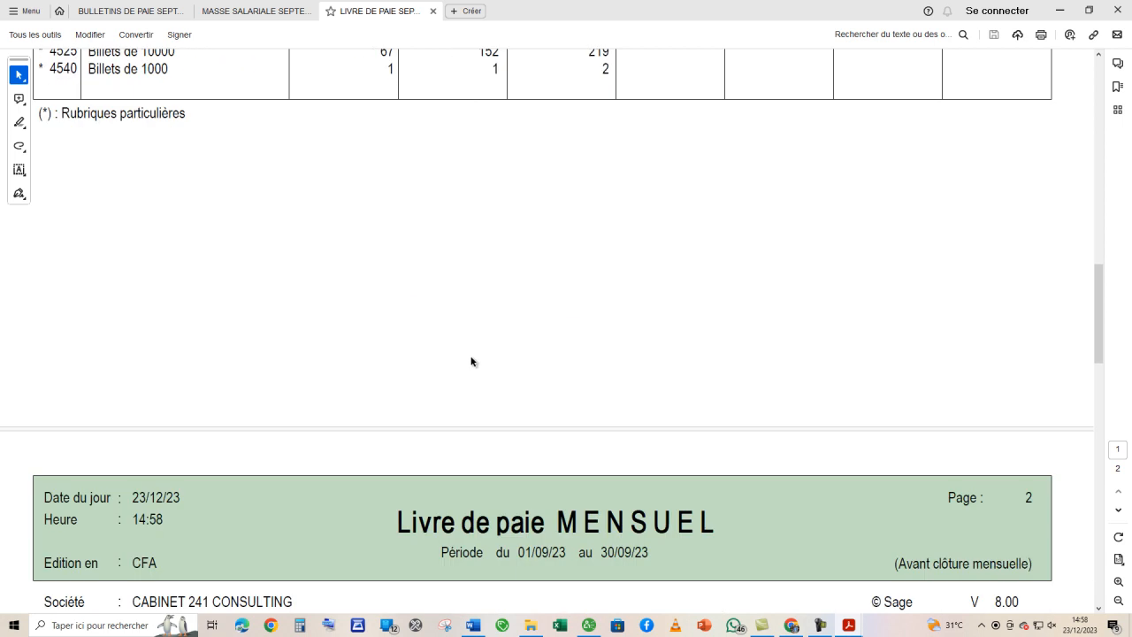
scroll(471, 354, down, 2)
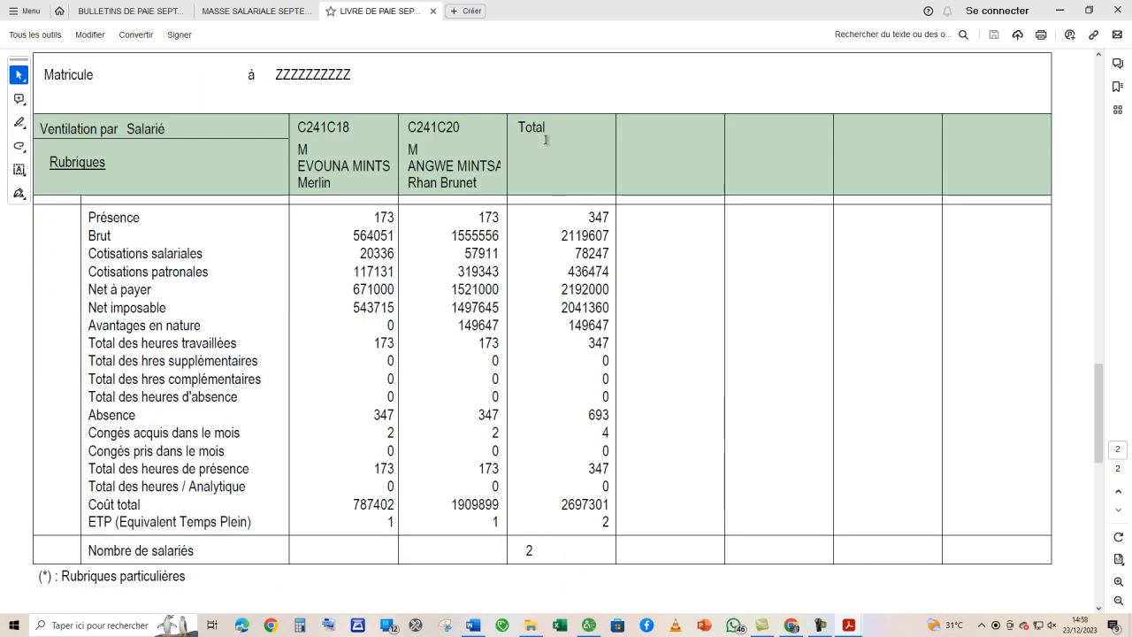
scroll(545, 141, down, 8)
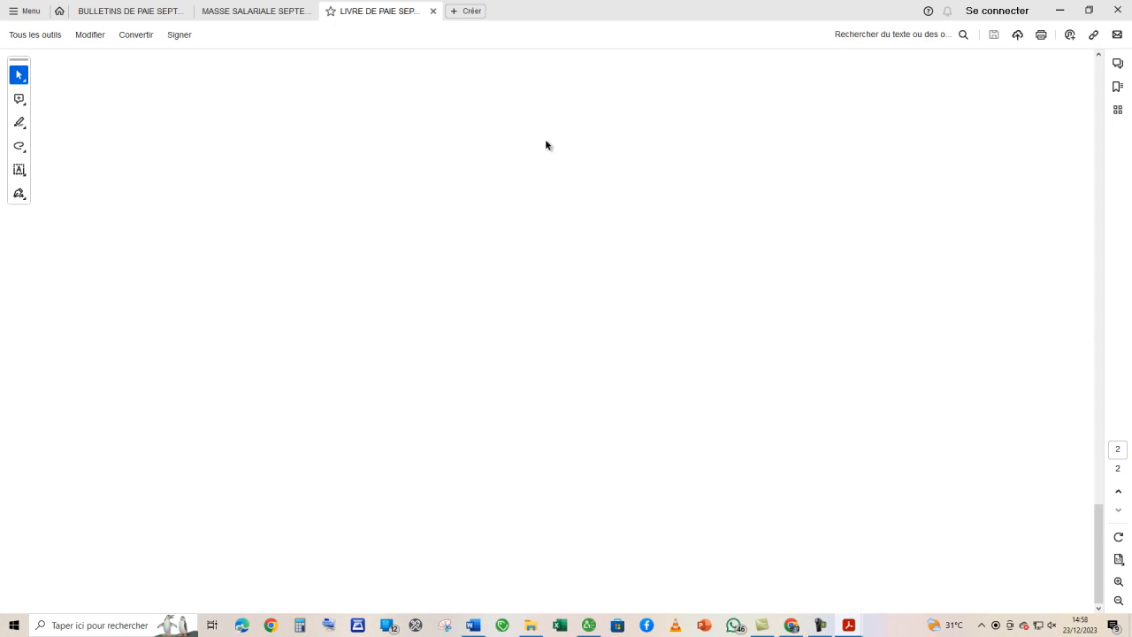
- Recheck the pay items, gross total, contributions and net salary in the Livre de paie PDF, and close the Livre de paie dialog in Sage Paie
scroll(590, 268, up, 10)
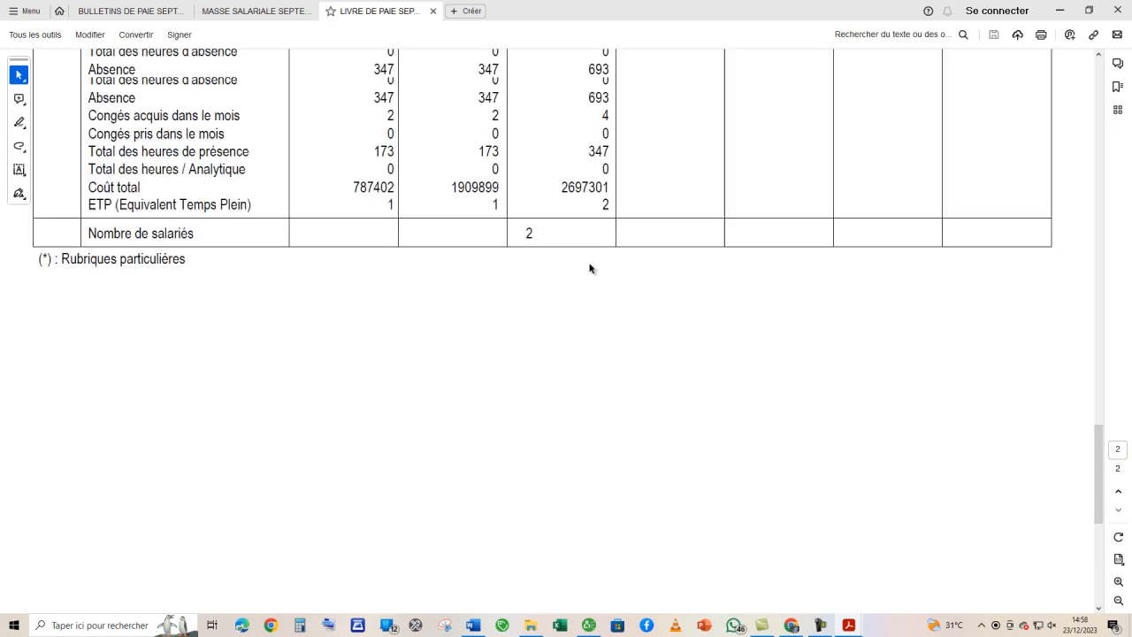
scroll(590, 268, up, 15)
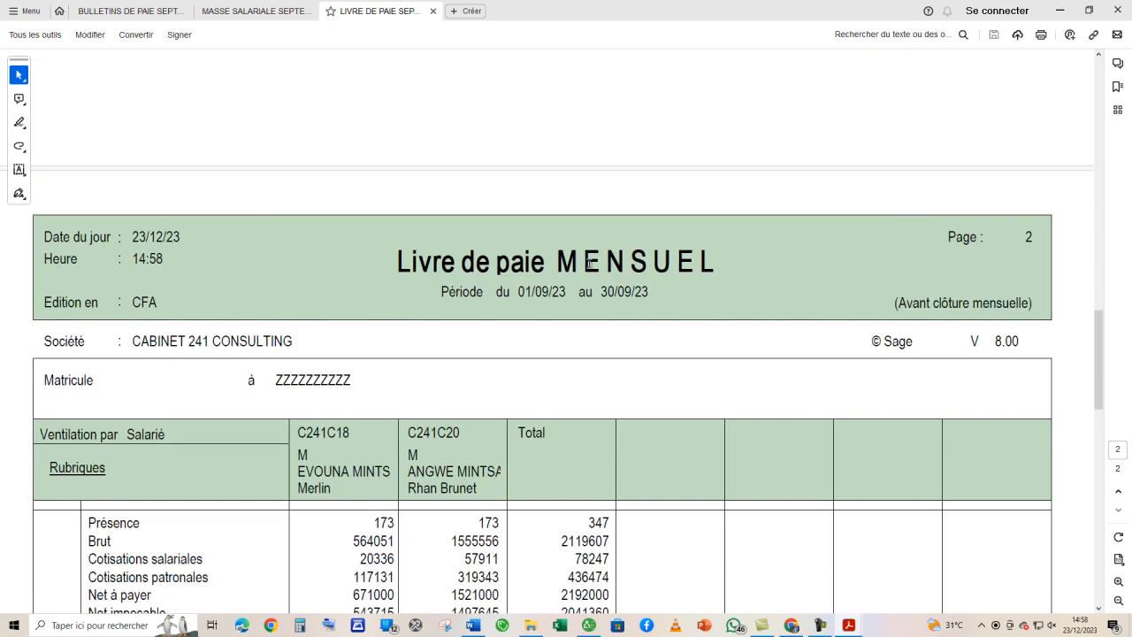
scroll(590, 265, up, 3)
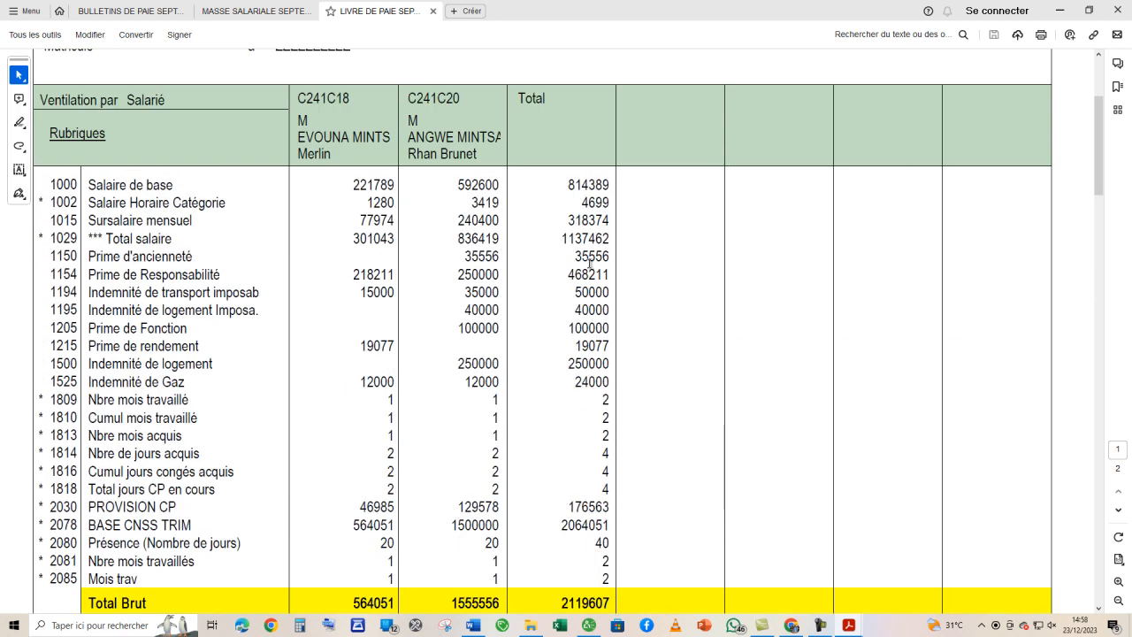
scroll(576, 230, down, 4)
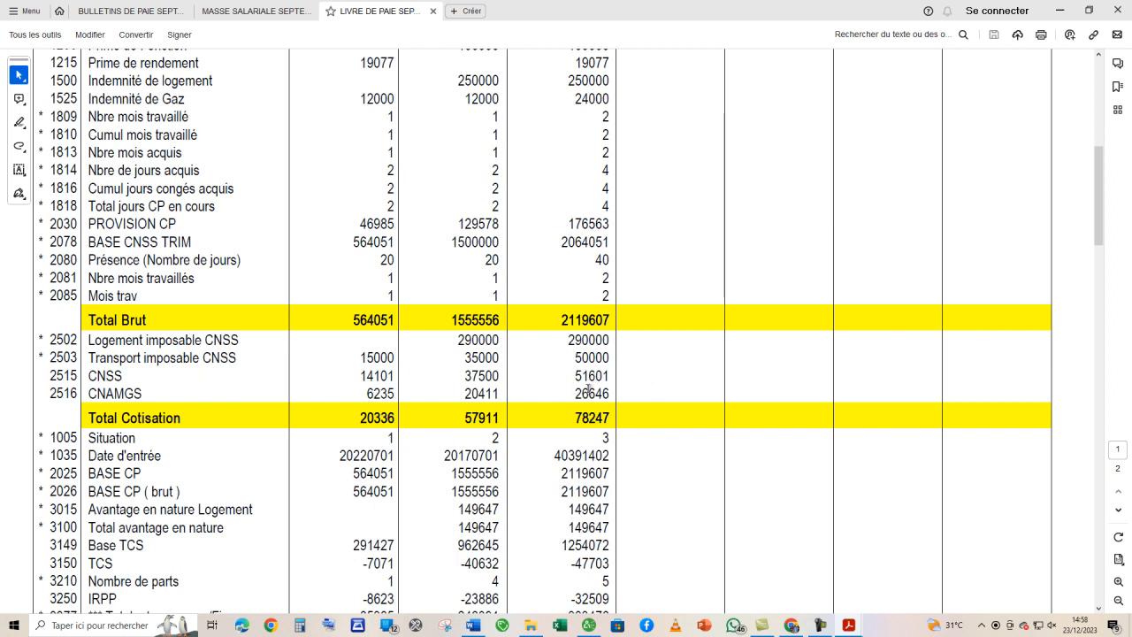
scroll(592, 394, up, 3)
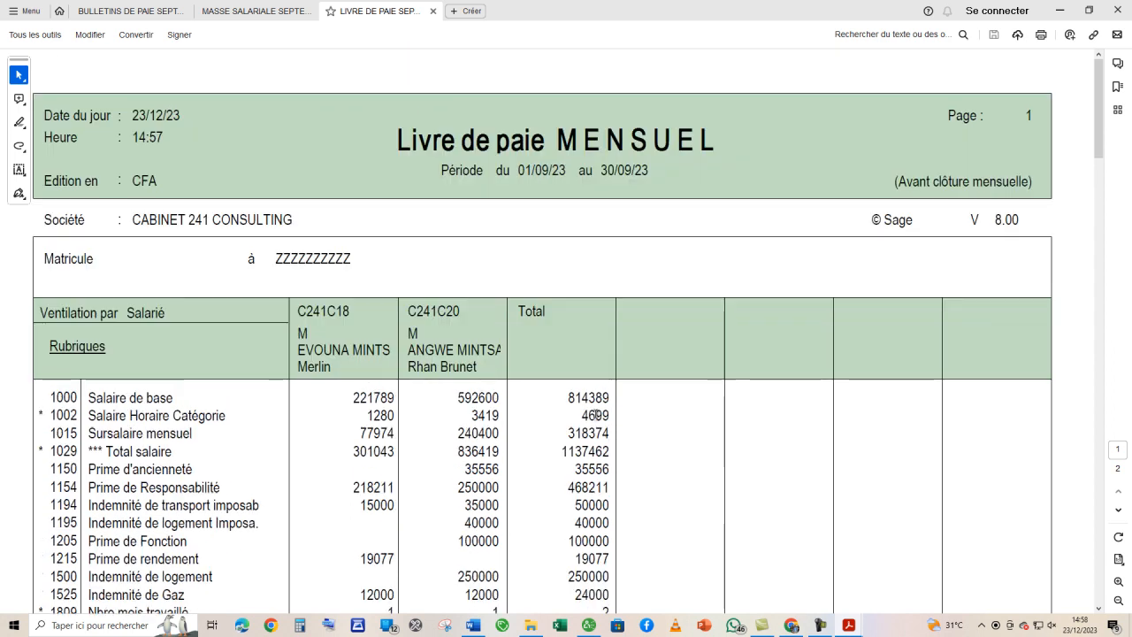
scroll(597, 415, down, 3)
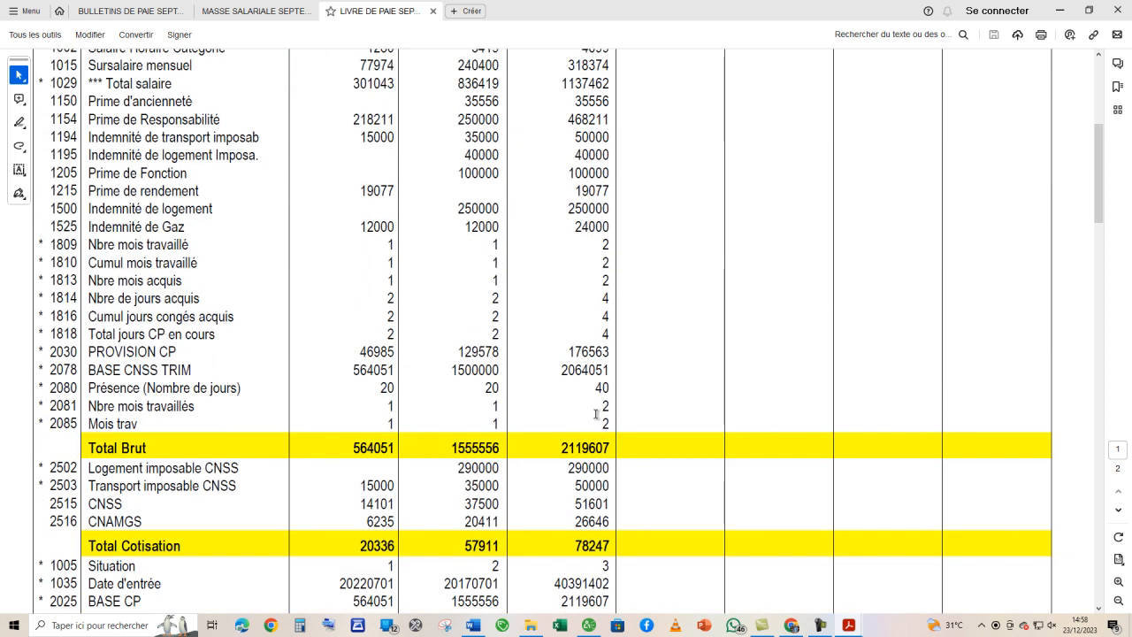
scroll(595, 413, down, 3)
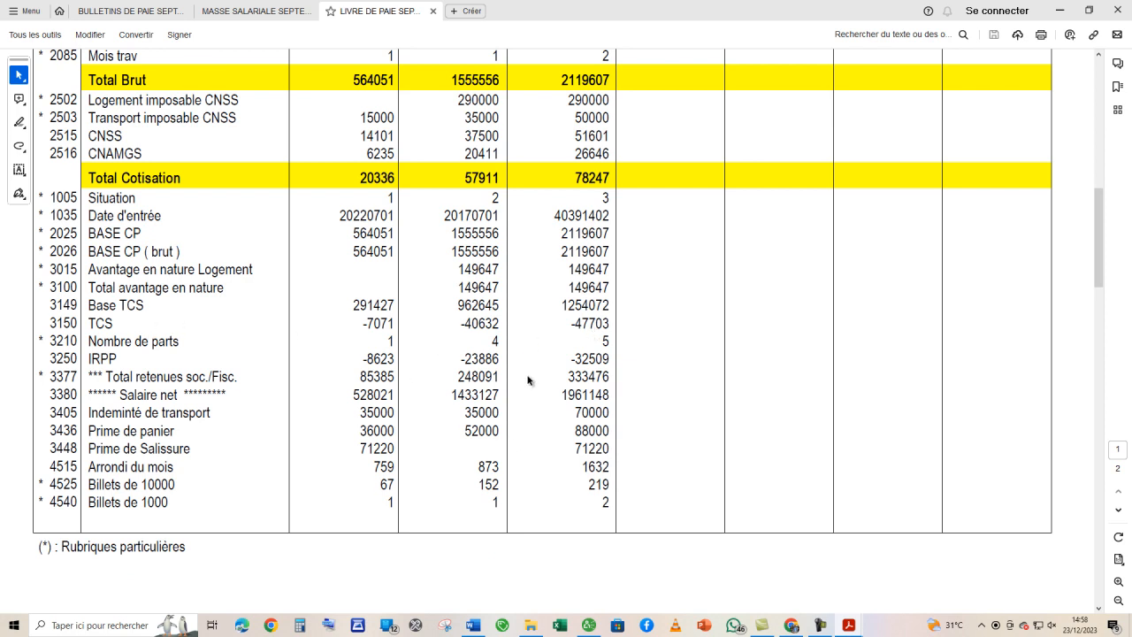
scroll(583, 363, up, 10)
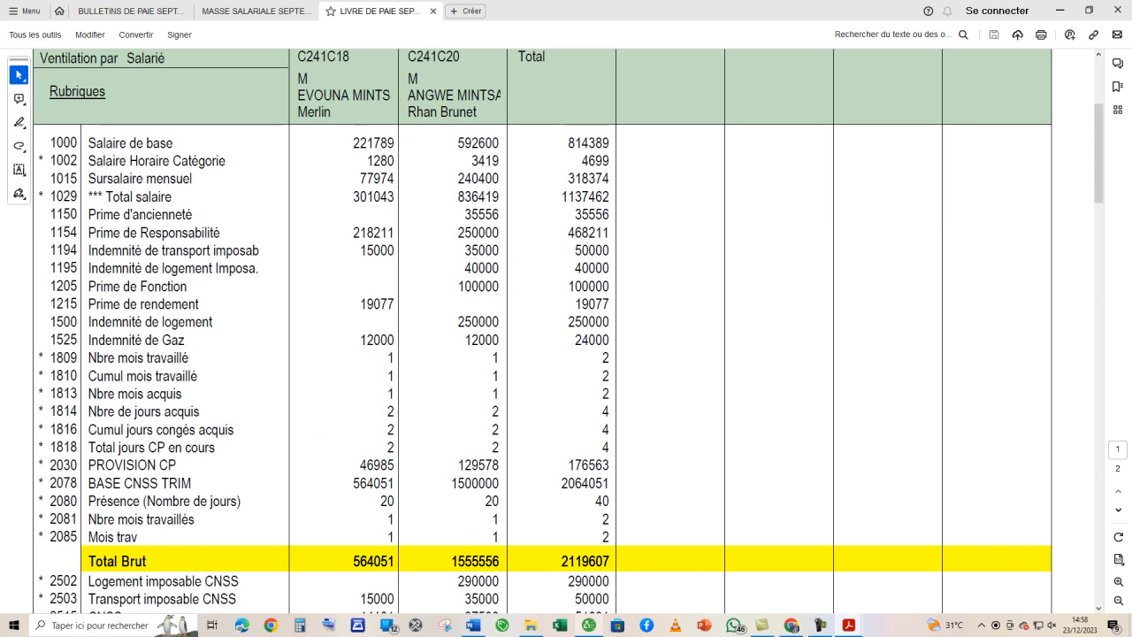
click(588, 624)
click(705, 196)
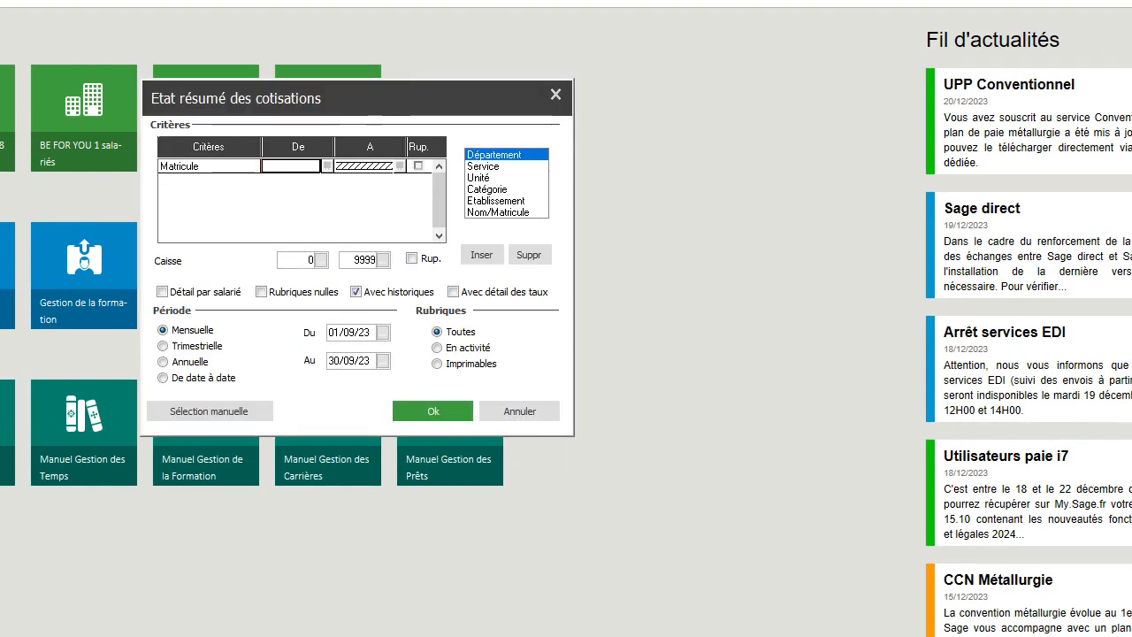
- Export the monthly Etat résumé des cotisations as a PDF named "RESUME DES COTISATIONS SEPTEMBRE 2023" in the Septembre 2023 folder, and close its dialog
click(442, 408)
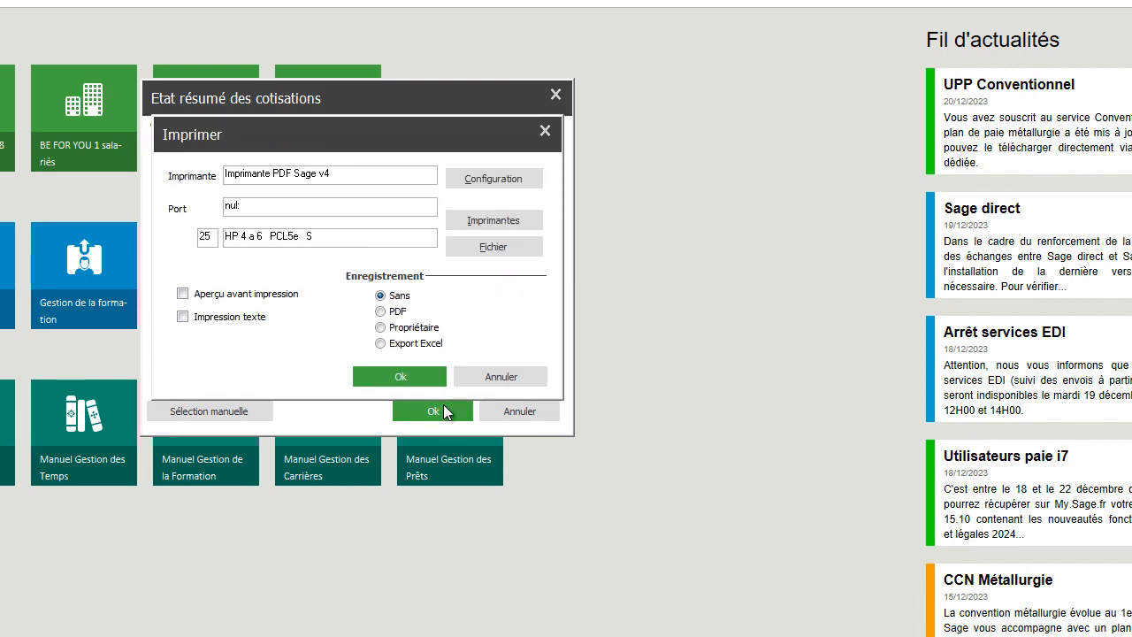
click(381, 310)
click(394, 375)
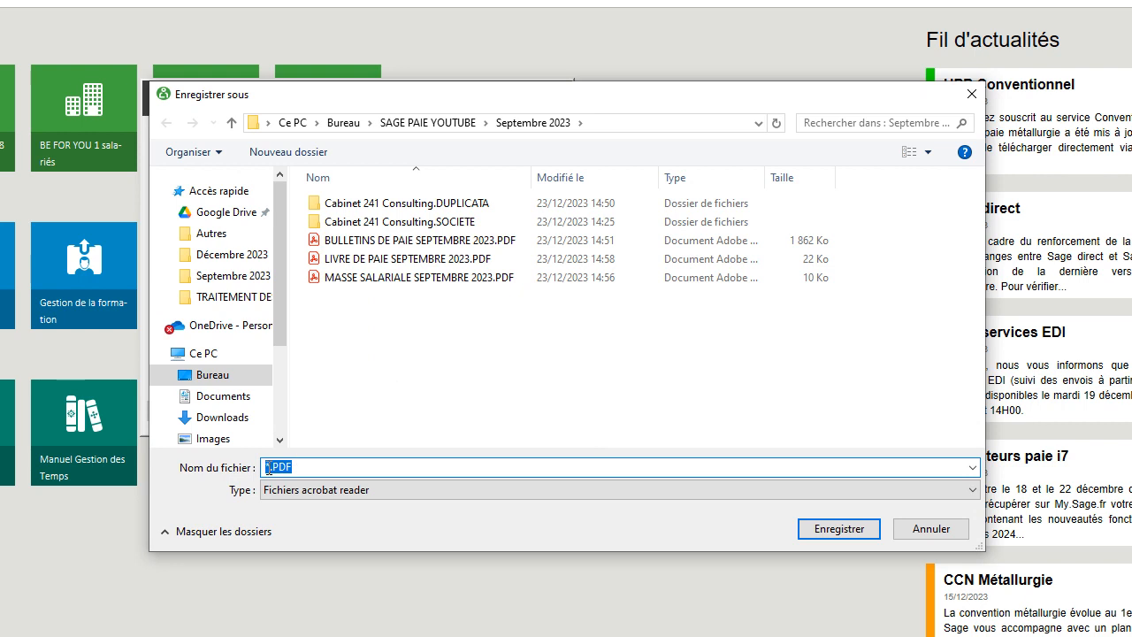
text(RESUME DES COT)
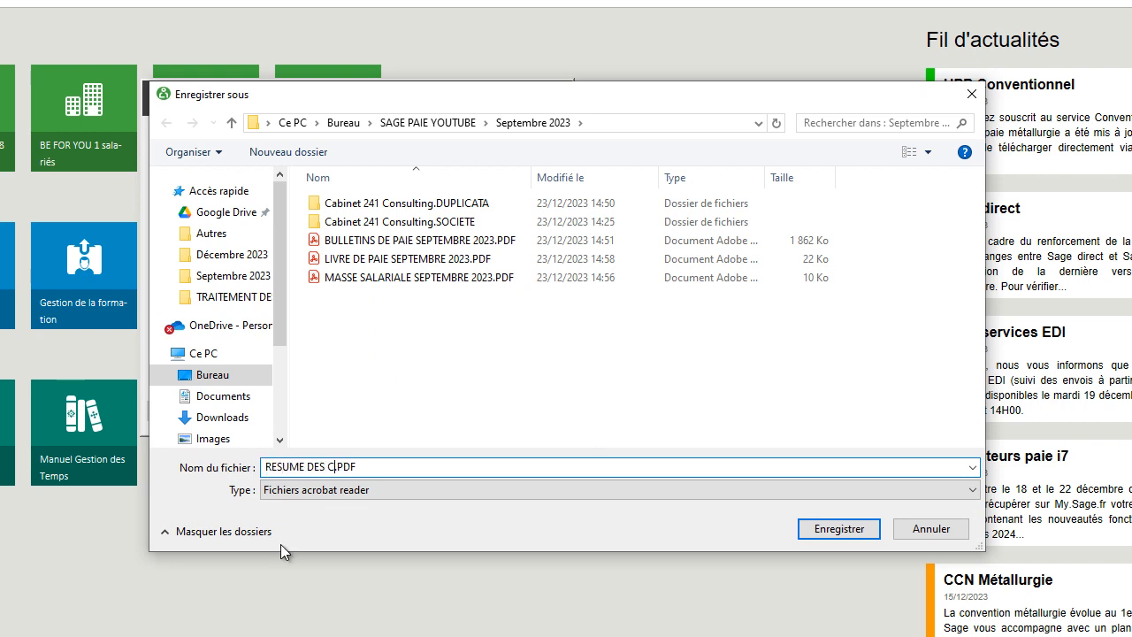
text(ISATIONS SEPTEMBRE )
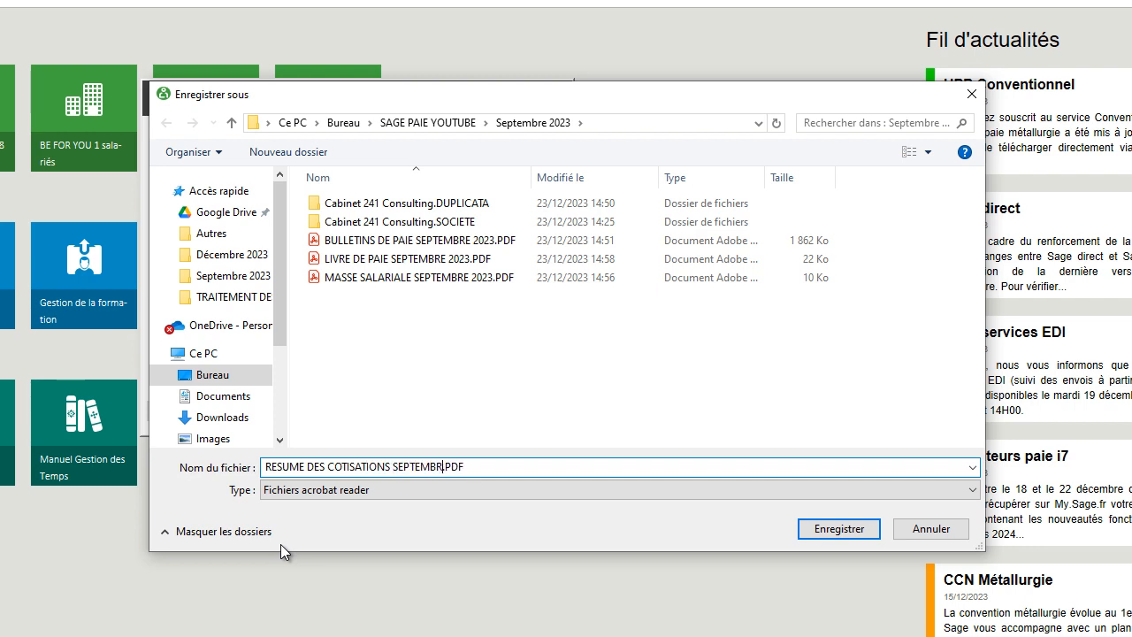
text(2023)
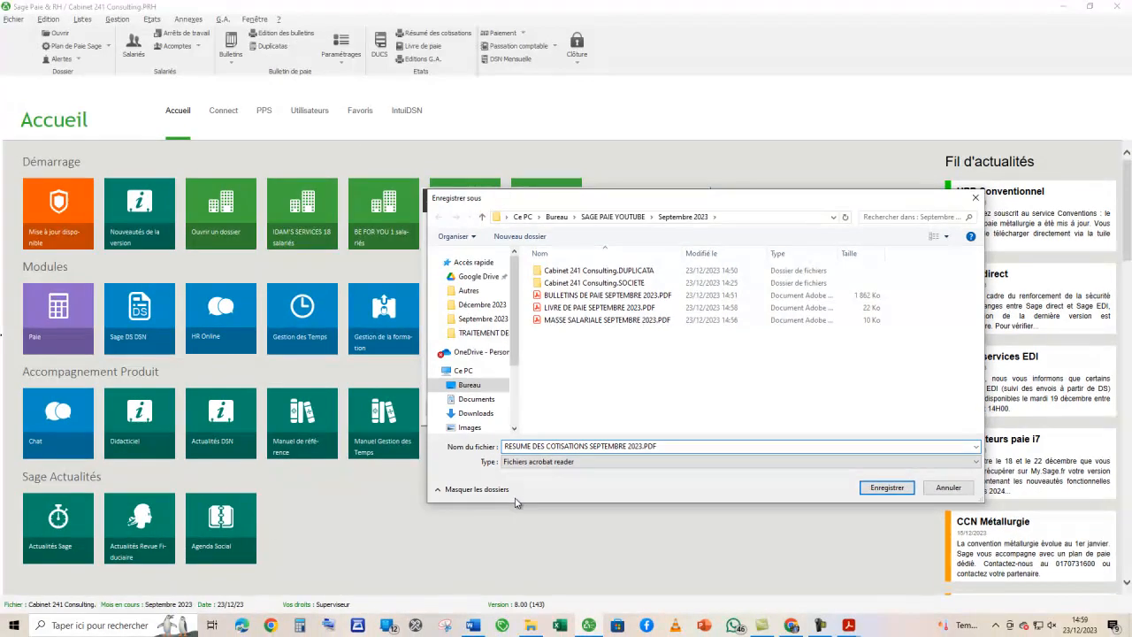
key(Return)
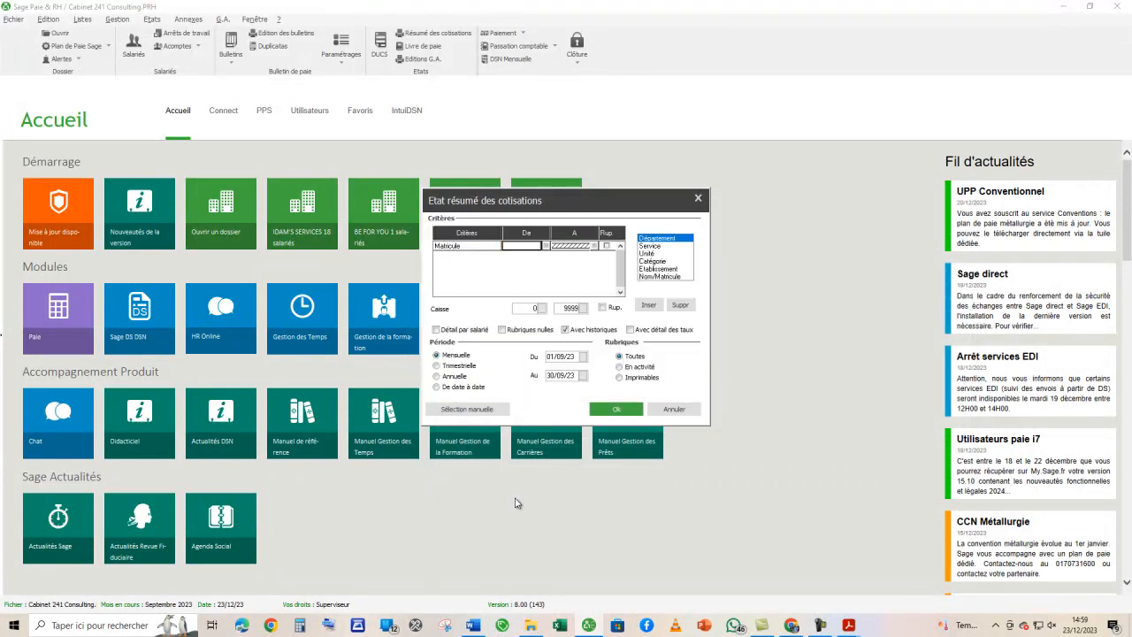
click(697, 198)
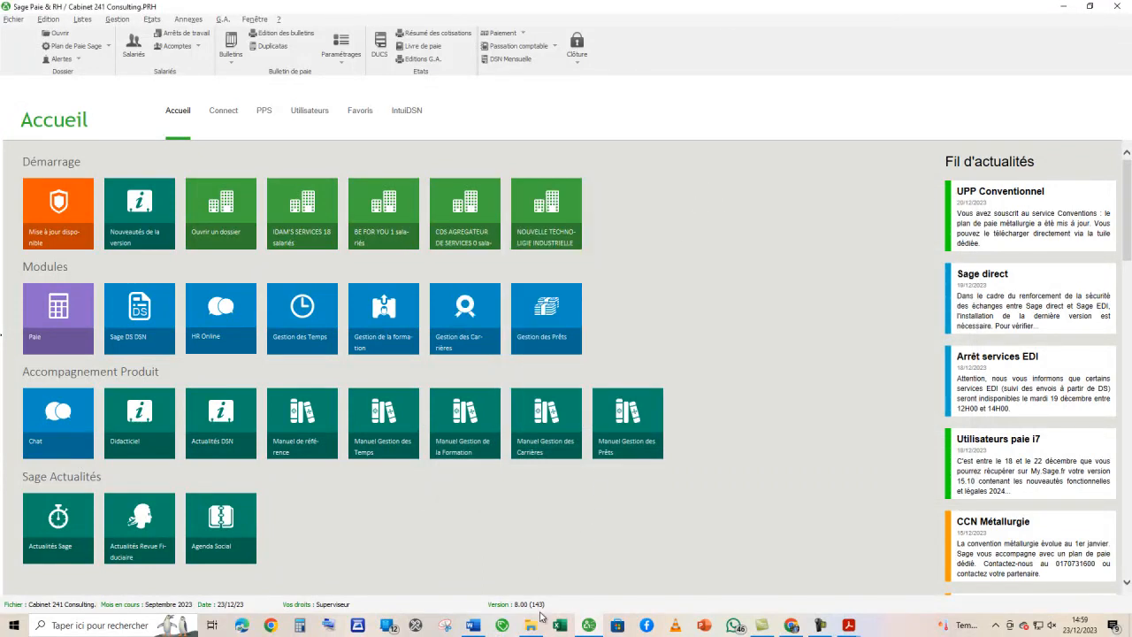
- Open the RESUME DES COTISATIONS SEPTEMBRE 2023 PDF from the Septembre 2023 folder and read its contribution lines enlarged
click(531, 625)
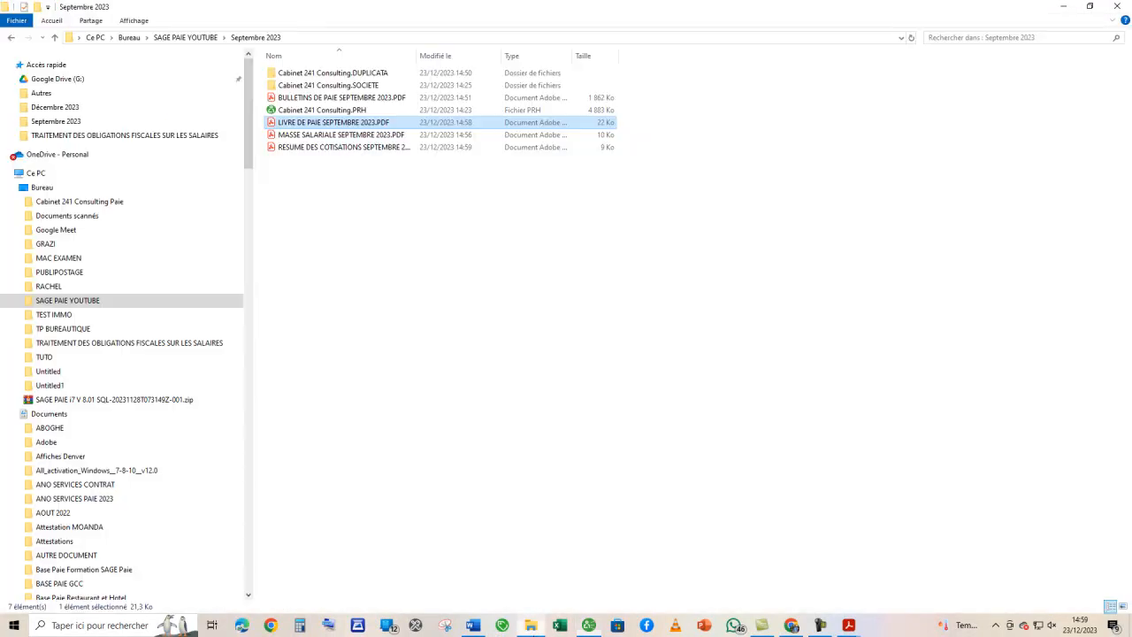
double_click(311, 148)
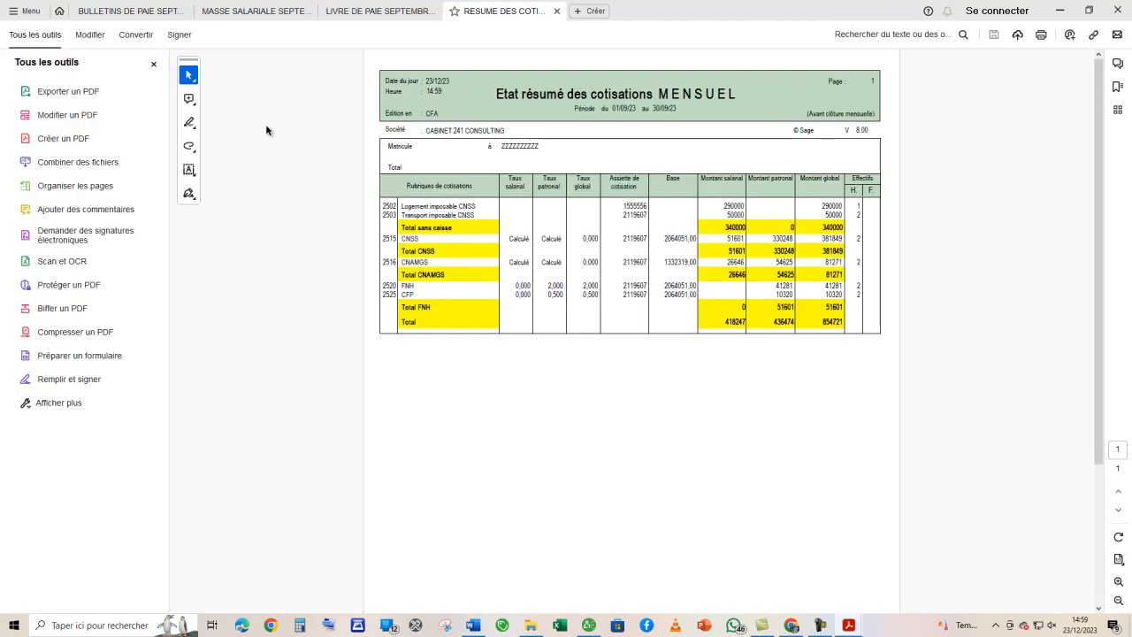
click(154, 65)
scroll(495, 273, up, 1)
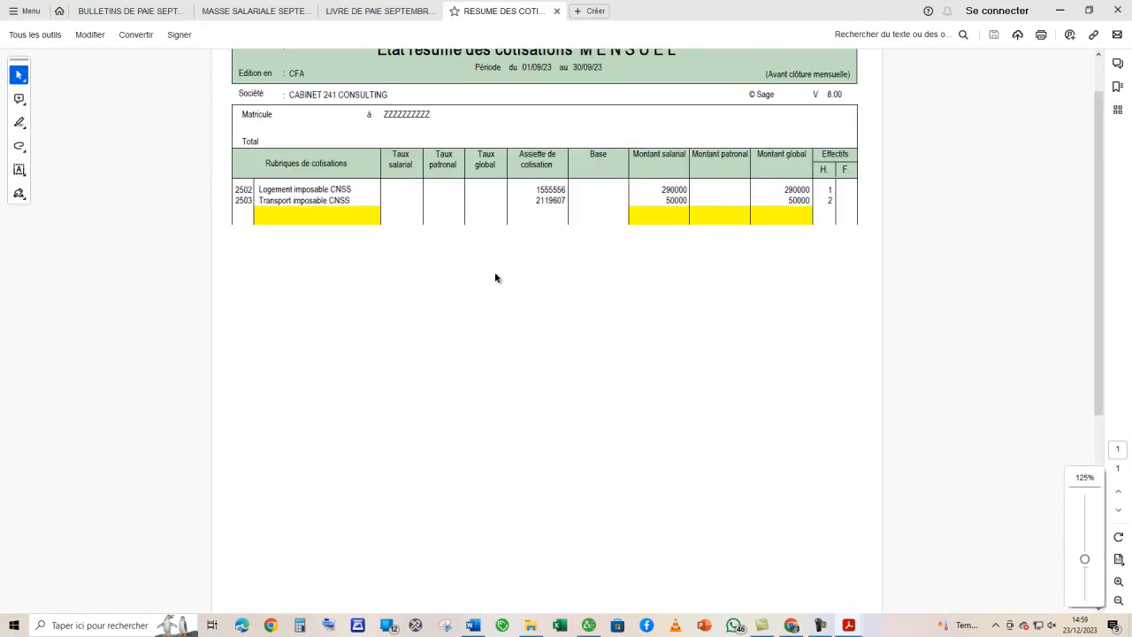
scroll(494, 277, up, 4)
scroll(495, 273, up, 2)
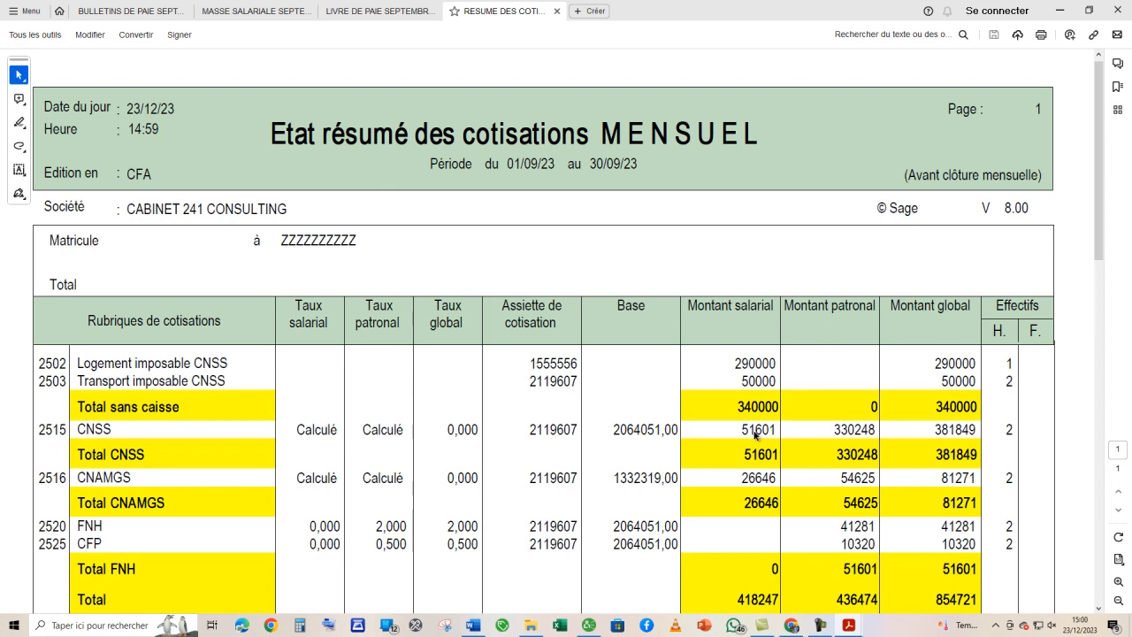
- Cross-check the CNSS and CNAMGS employee amounts and the gross total between the Livre de paie and Etat résumé des cotisations PDFs
click(380, 10)
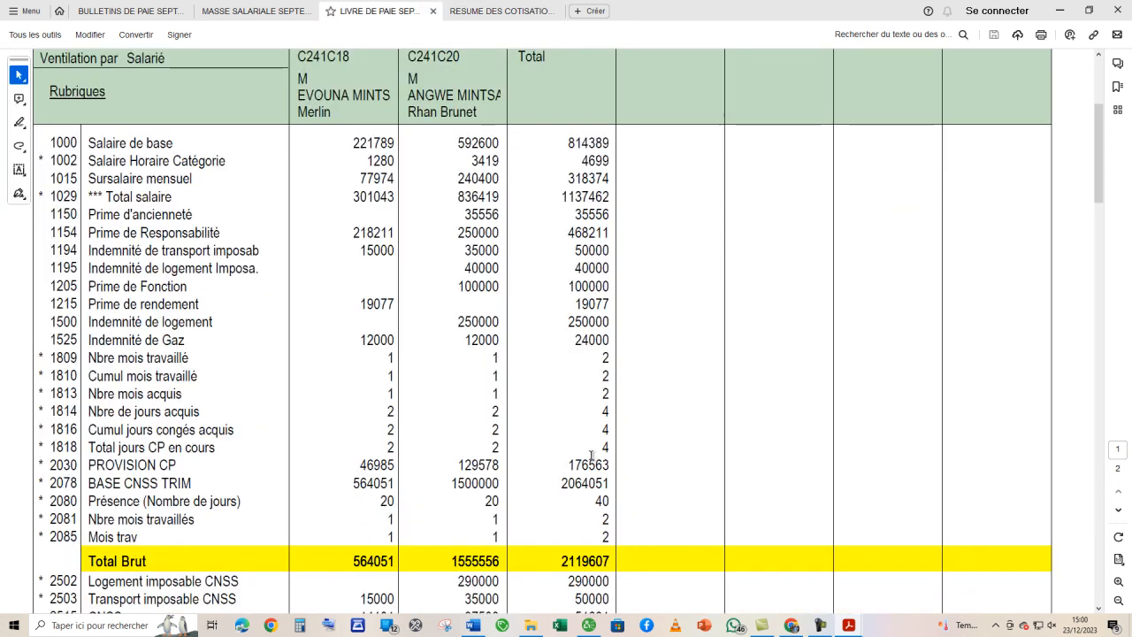
scroll(593, 444, down, 3)
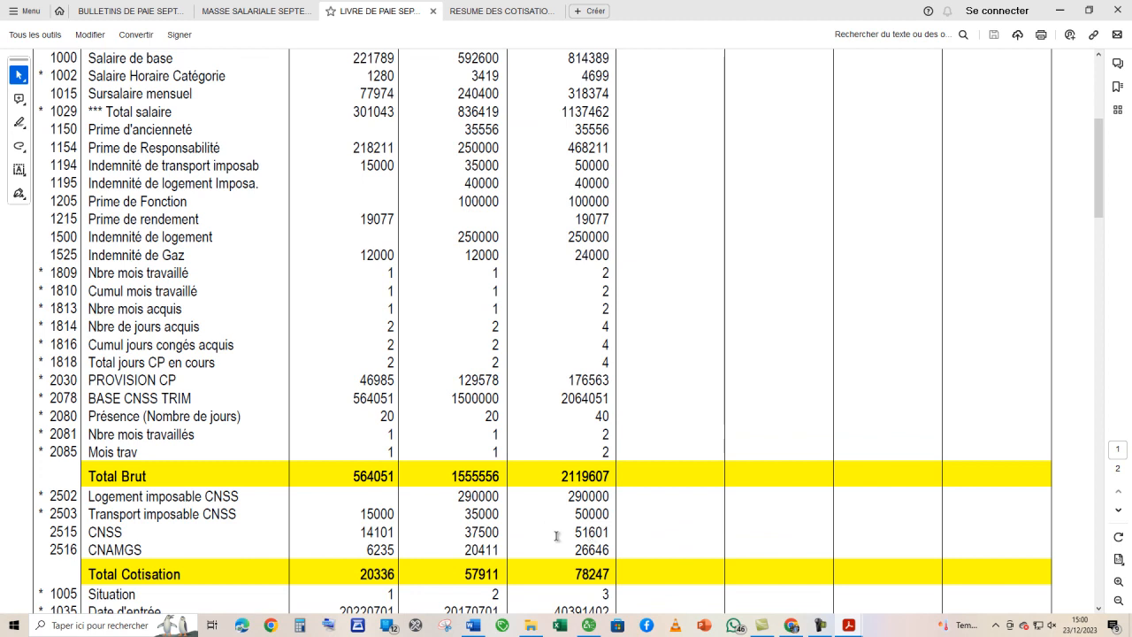
click(499, 10)
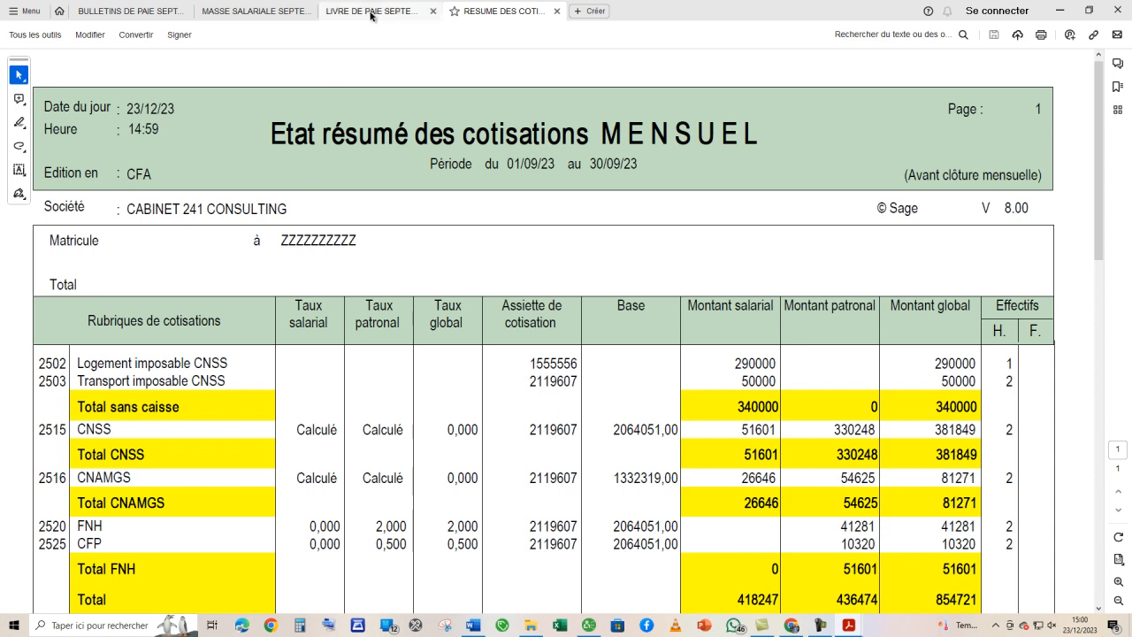
click(324, 9)
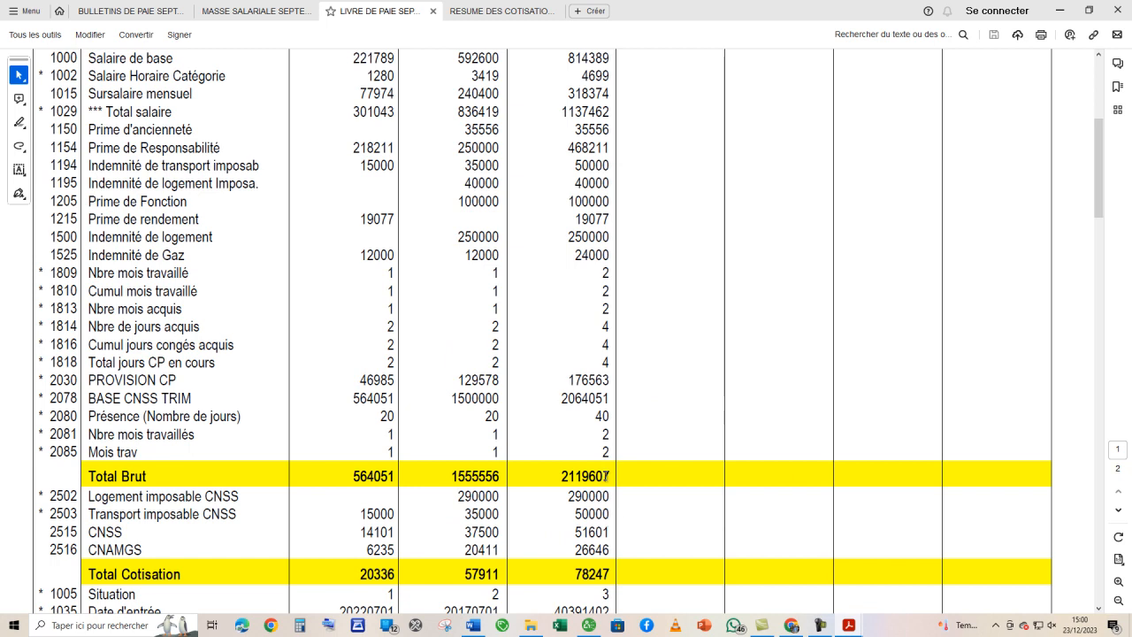
scroll(609, 543, down, 1)
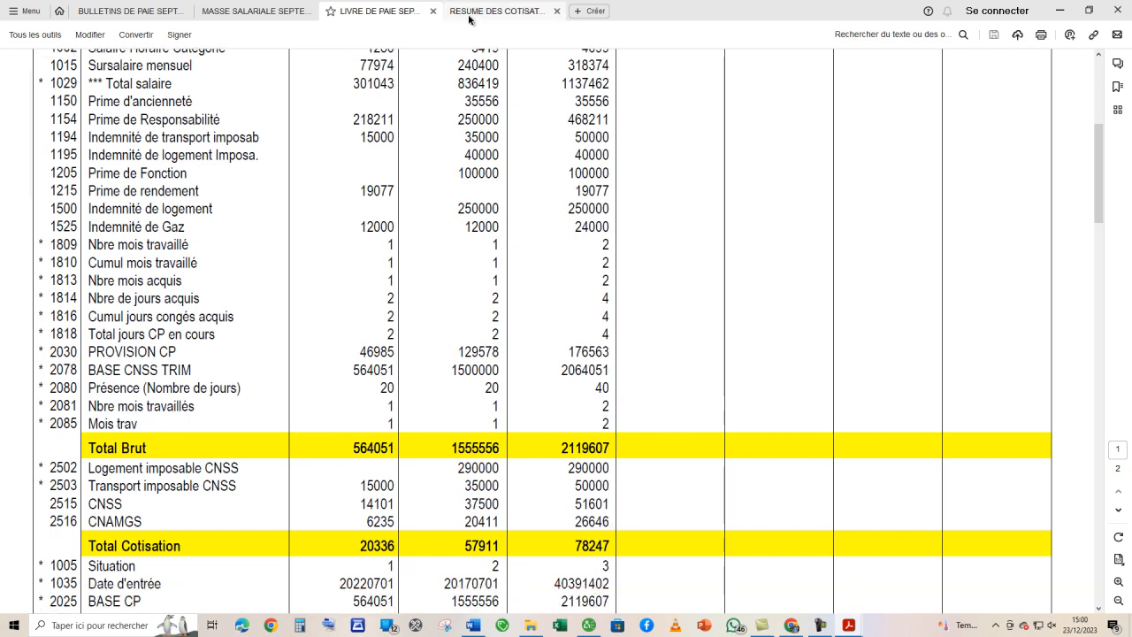
click(501, 11)
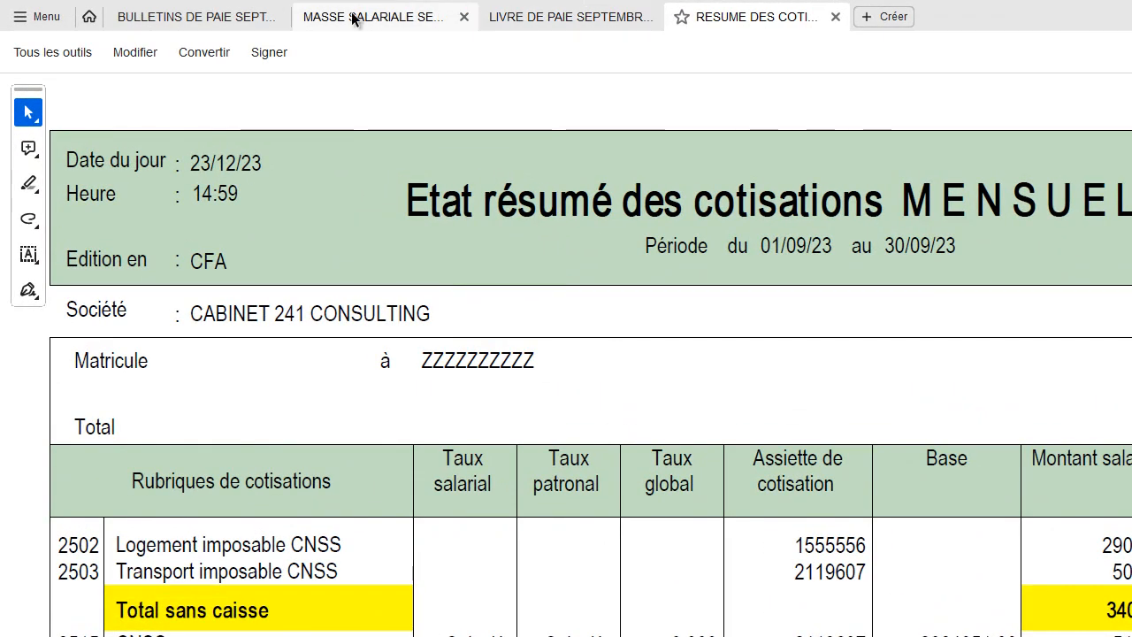
click(308, 16)
click(518, 19)
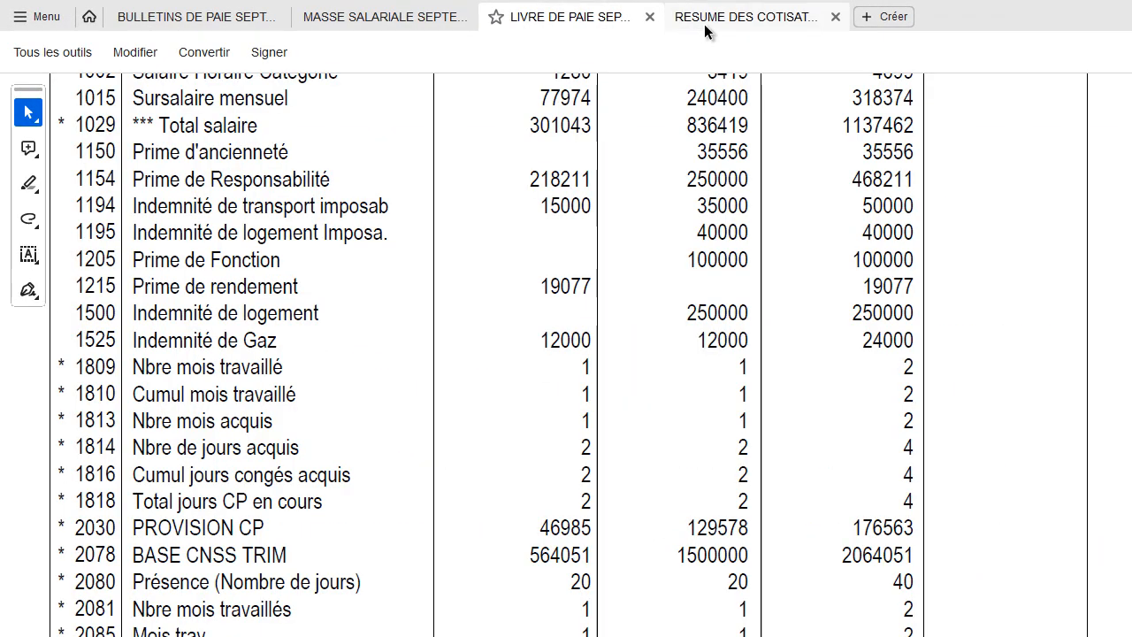
click(703, 27)
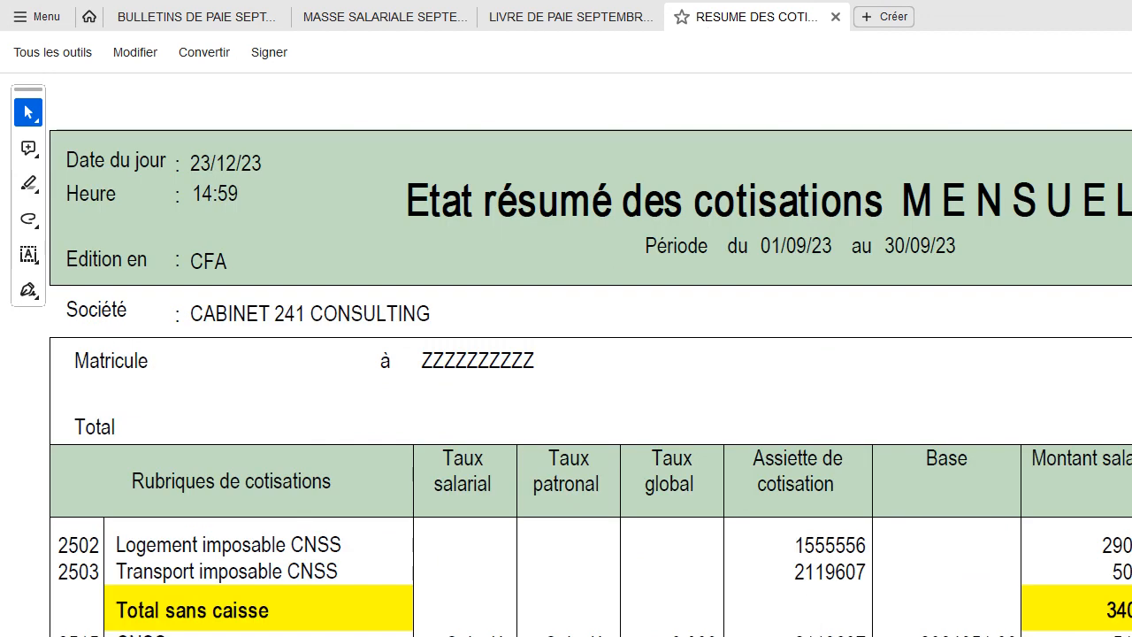
- Switch back to Sage Paie and close the Cabinet 241 Consulting payroll file
click(849, 636)
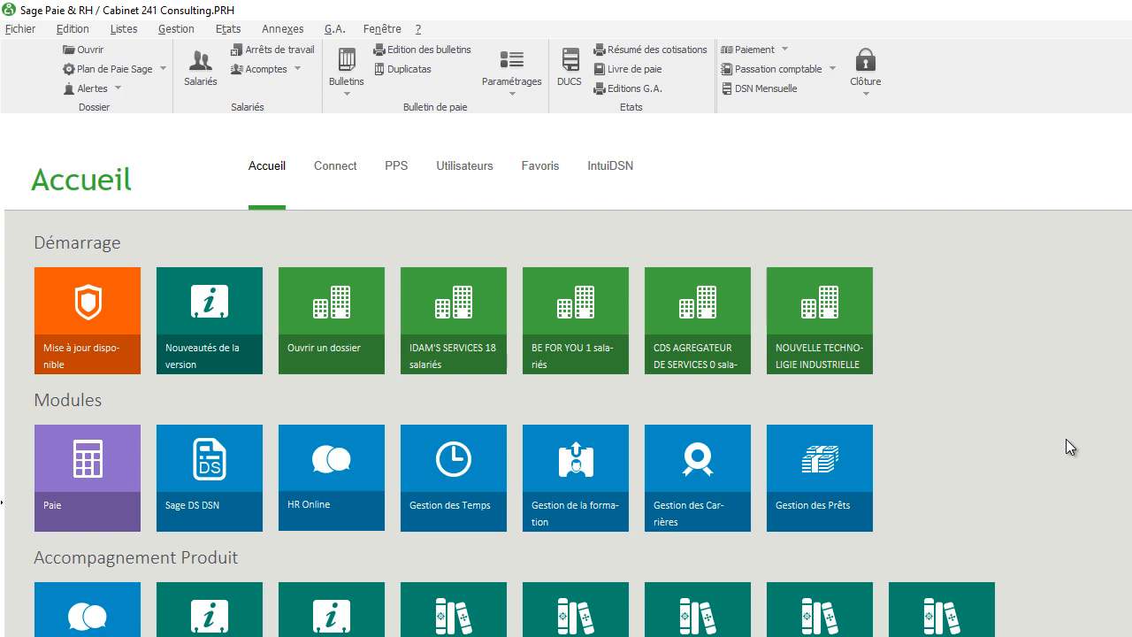
click(22, 30)
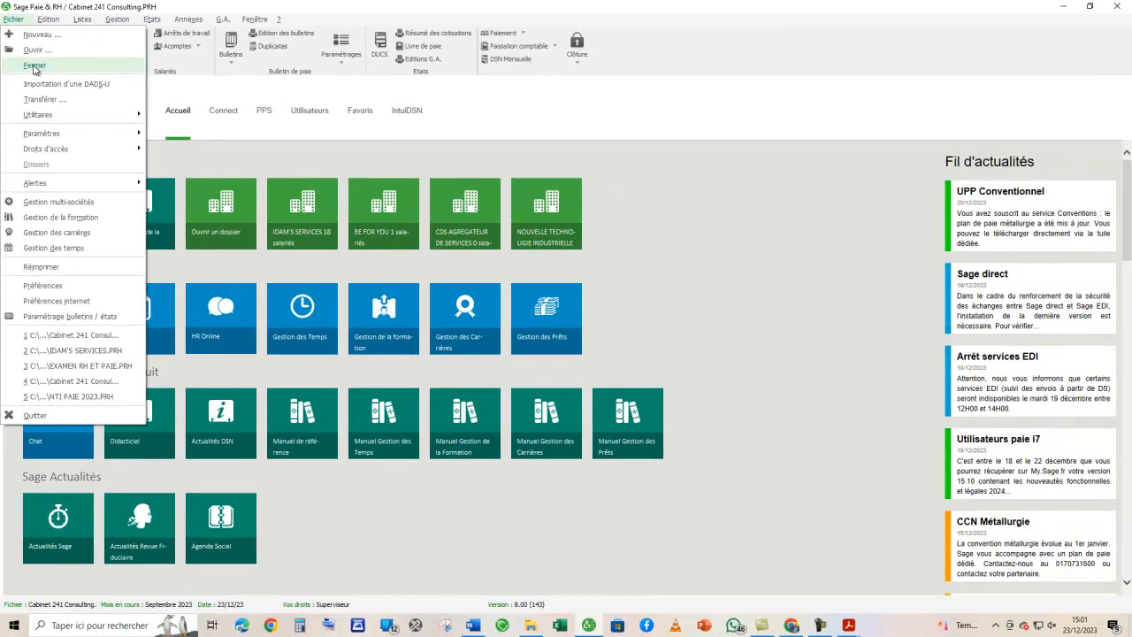
click(53, 98)
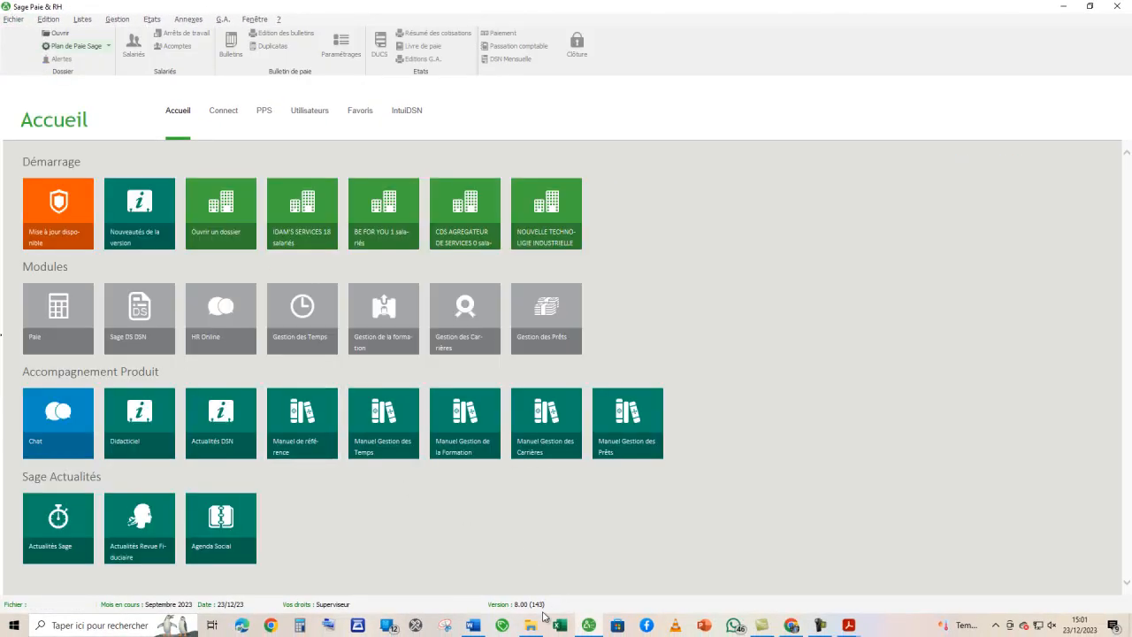
- Switch to File Explorer and create a folder named "Octobre 2023" inside SAGE PAIE YOUTUBE
click(530, 625)
click(414, 399)
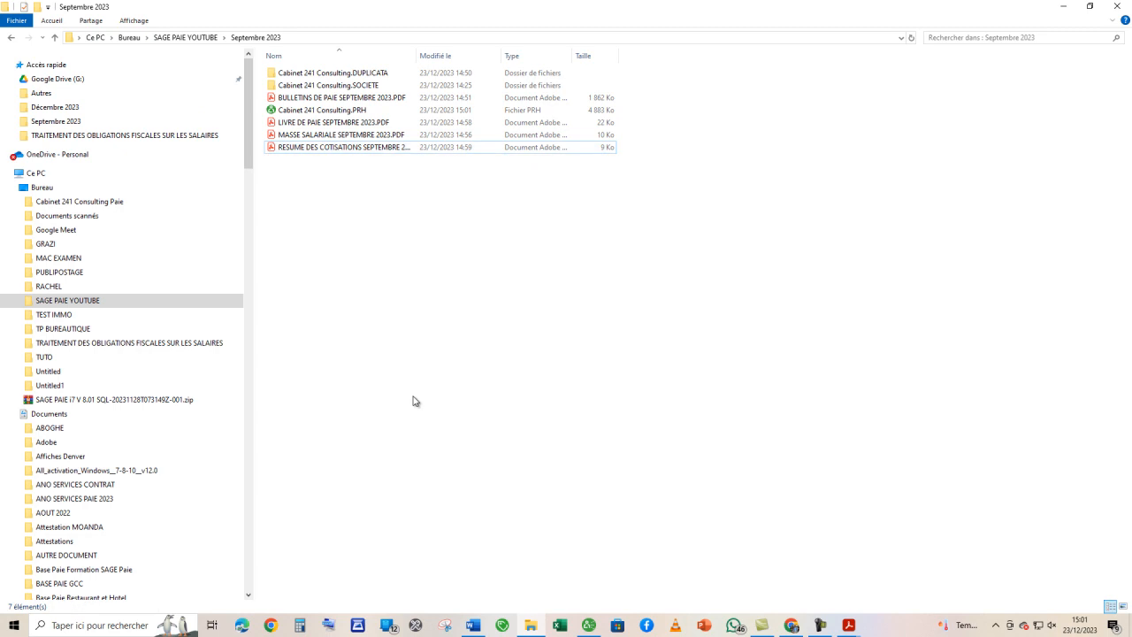
click(54, 37)
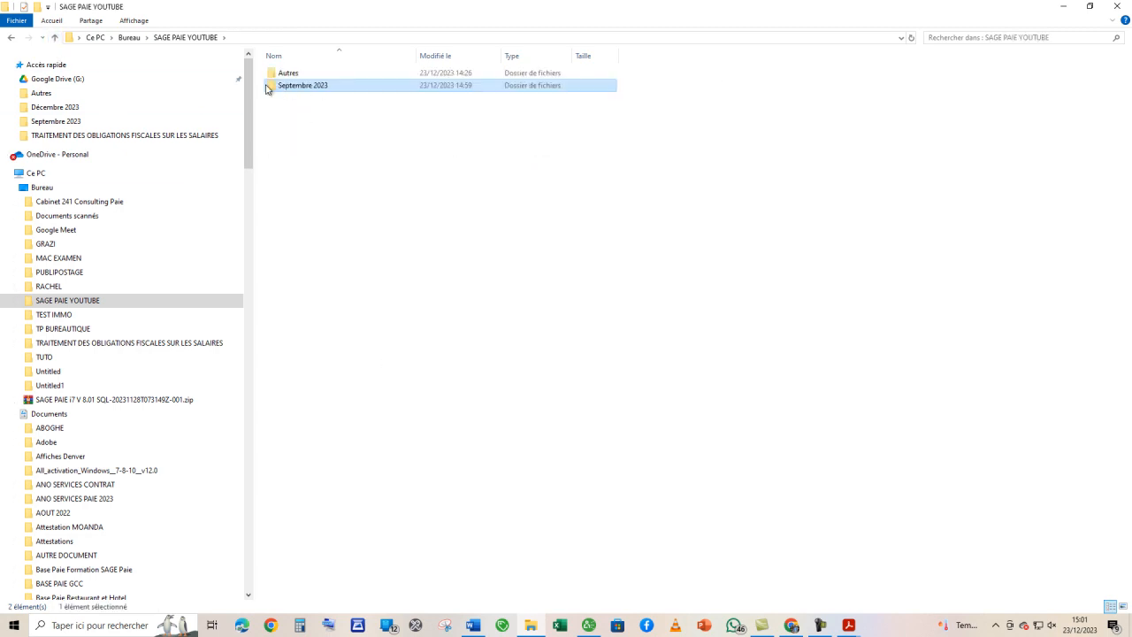
click(319, 145)
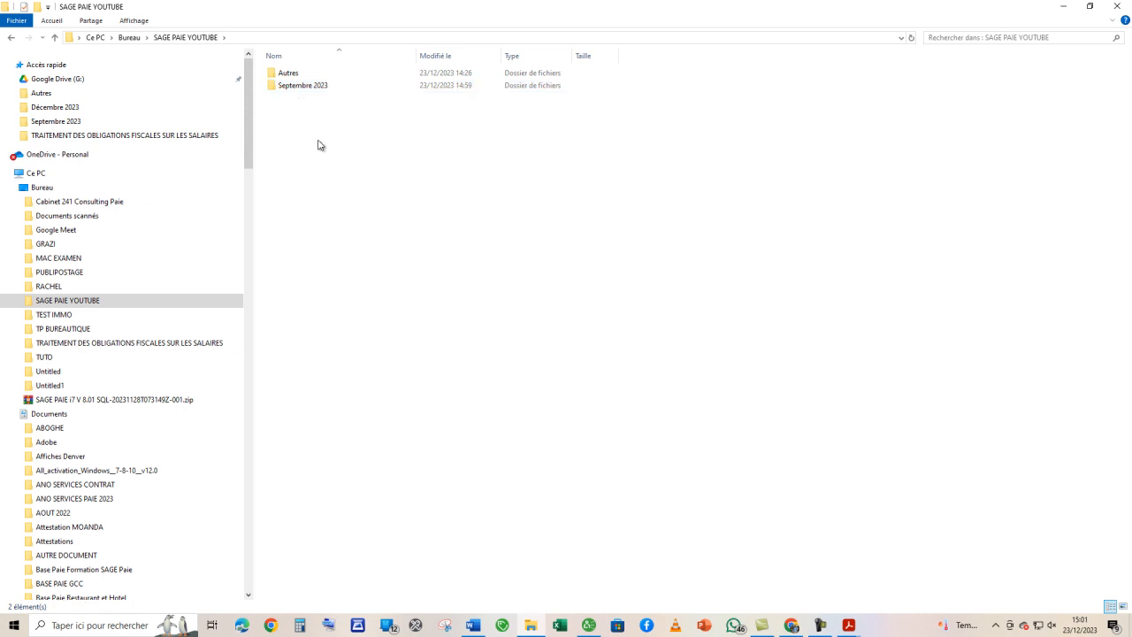
right_click(320, 142)
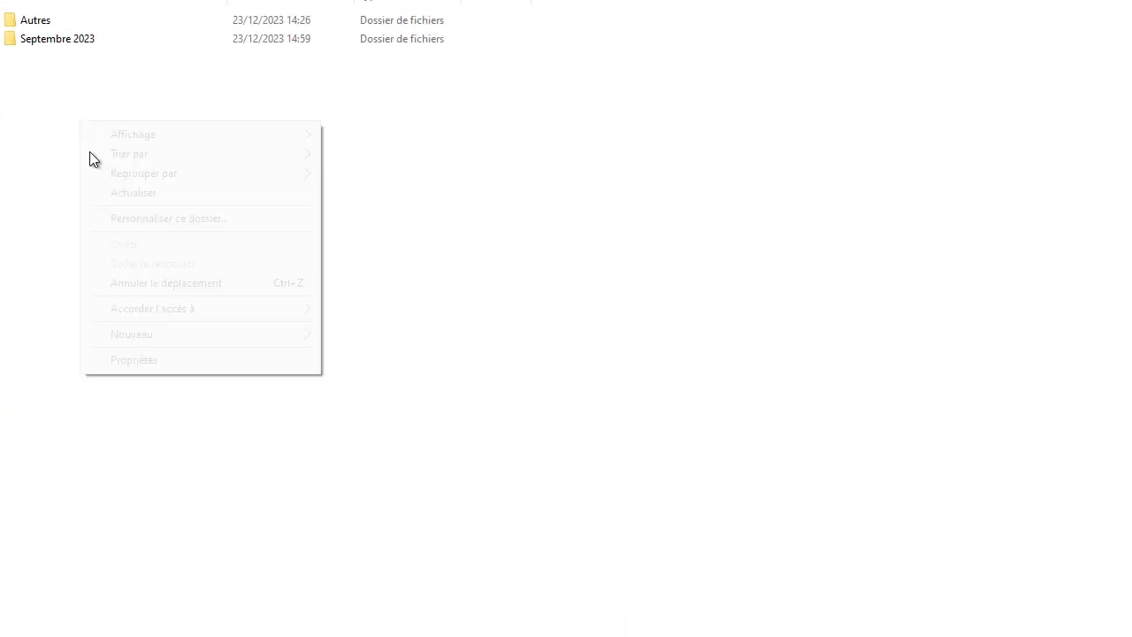
mouse_move(300, 338)
click(350, 333)
text(O)
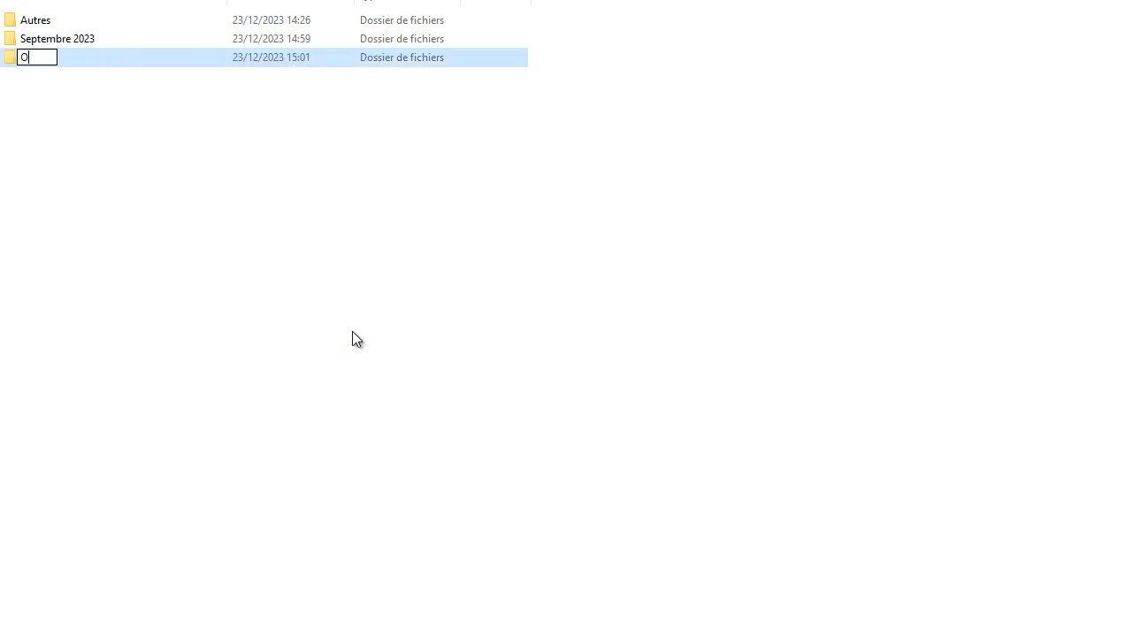
text(ctobre 2023)
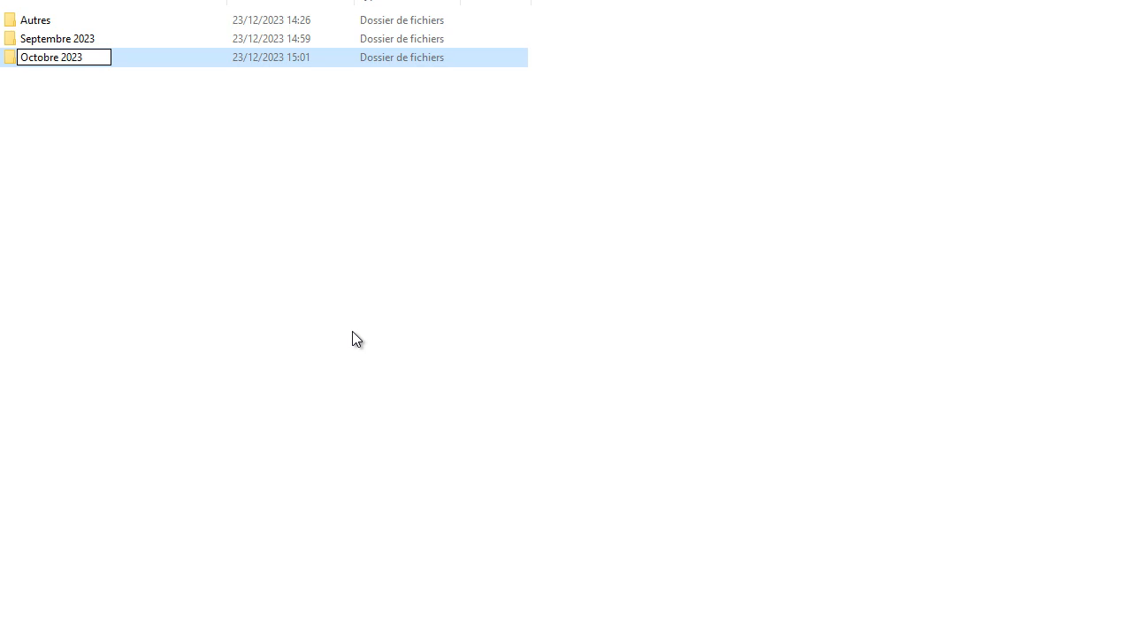
key(Return)
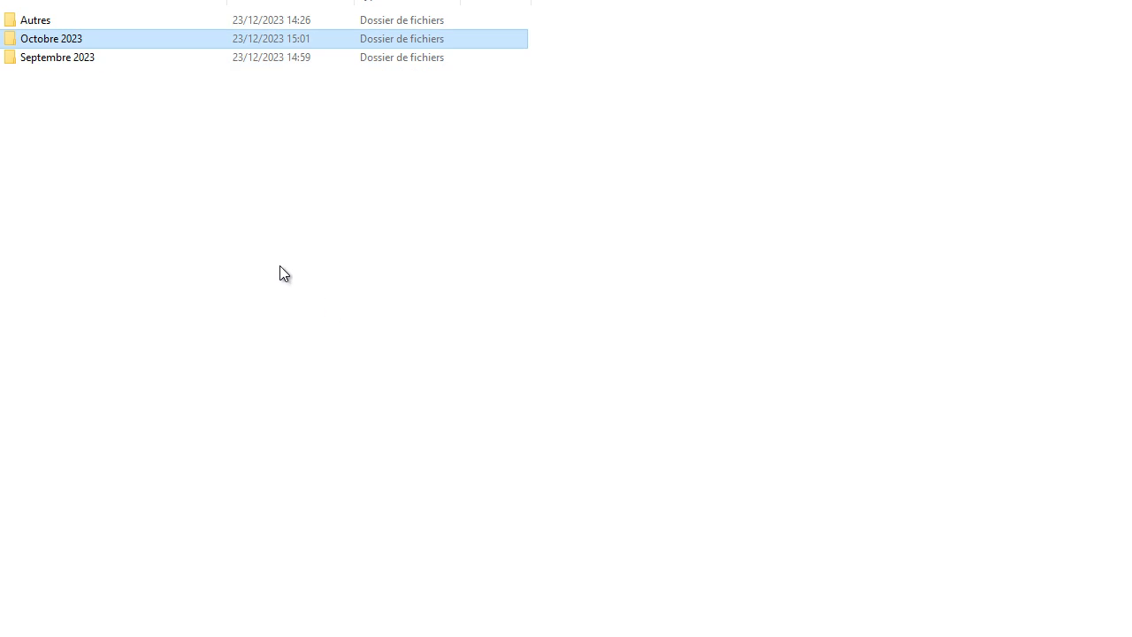
- Copy the Cabinet 241 Consulting.DUPLICATA and .SOCIETE folders and the Cabinet 241 Consulting.PRH file from Septembre 2023 into Octobre 2023
double_click(62, 60)
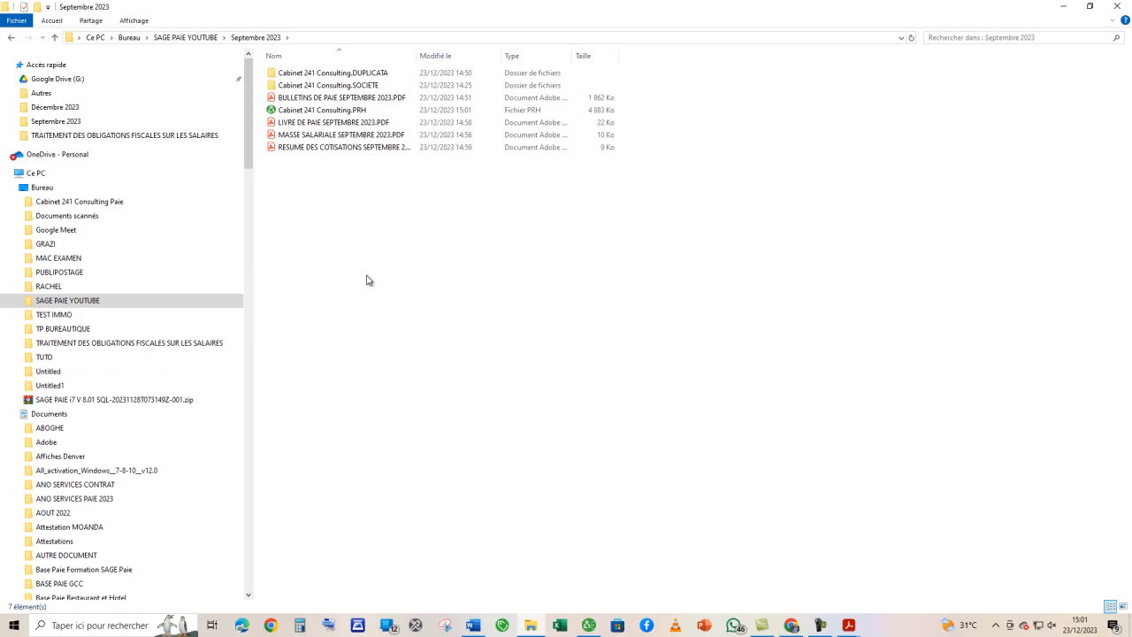
click(339, 75)
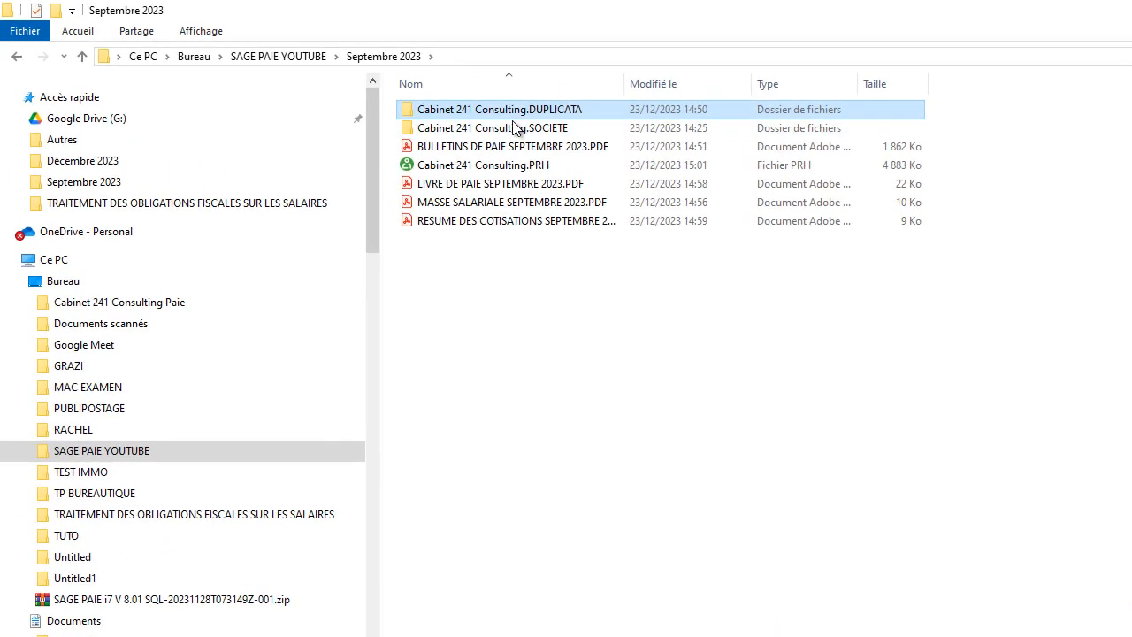
ctrl+click(345, 86)
ctrl+click(506, 165)
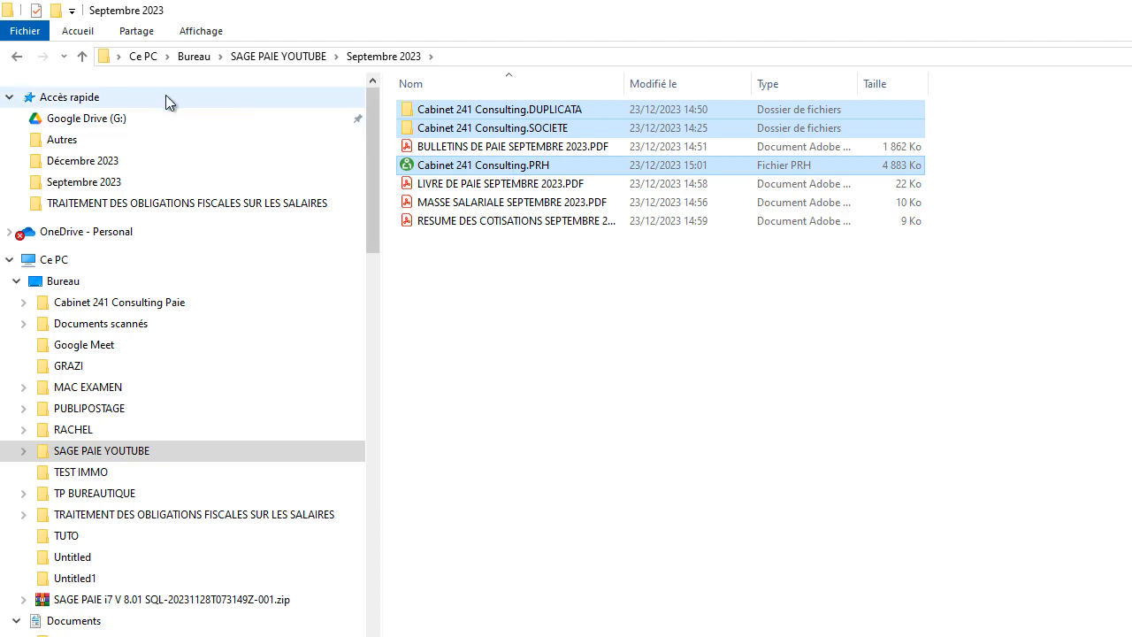
click(82, 56)
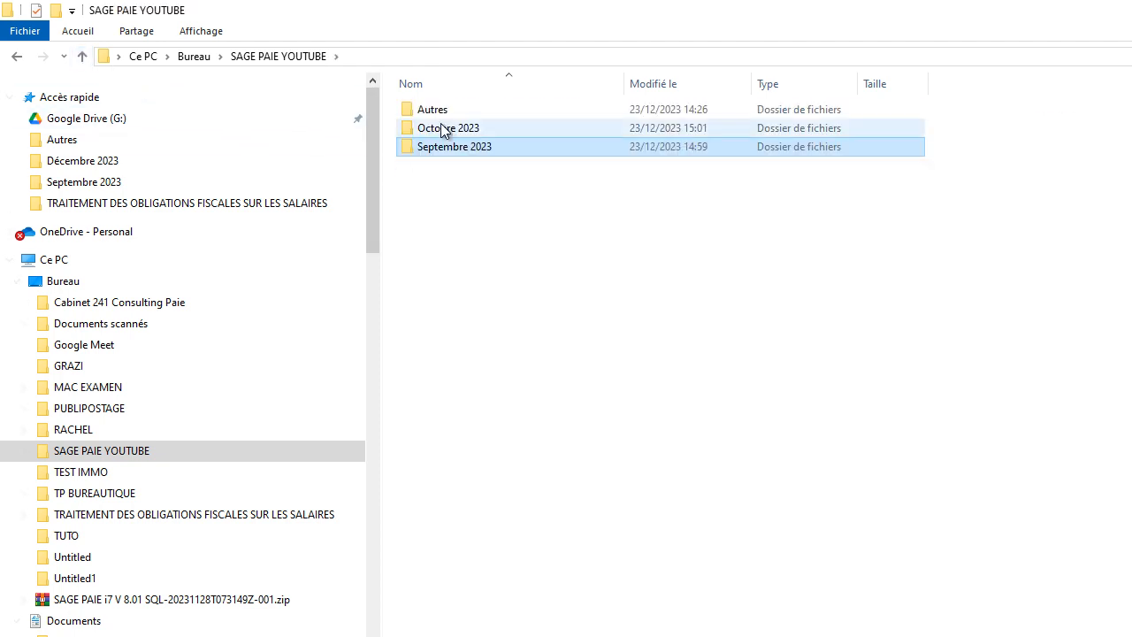
double_click(460, 127)
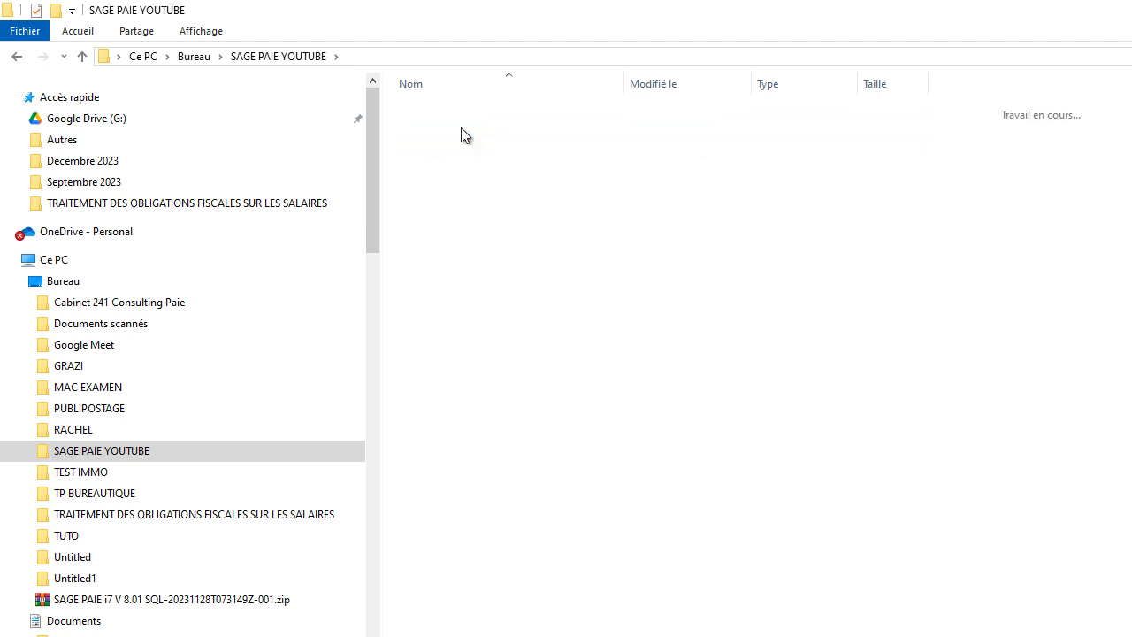
key(ctrl+v)
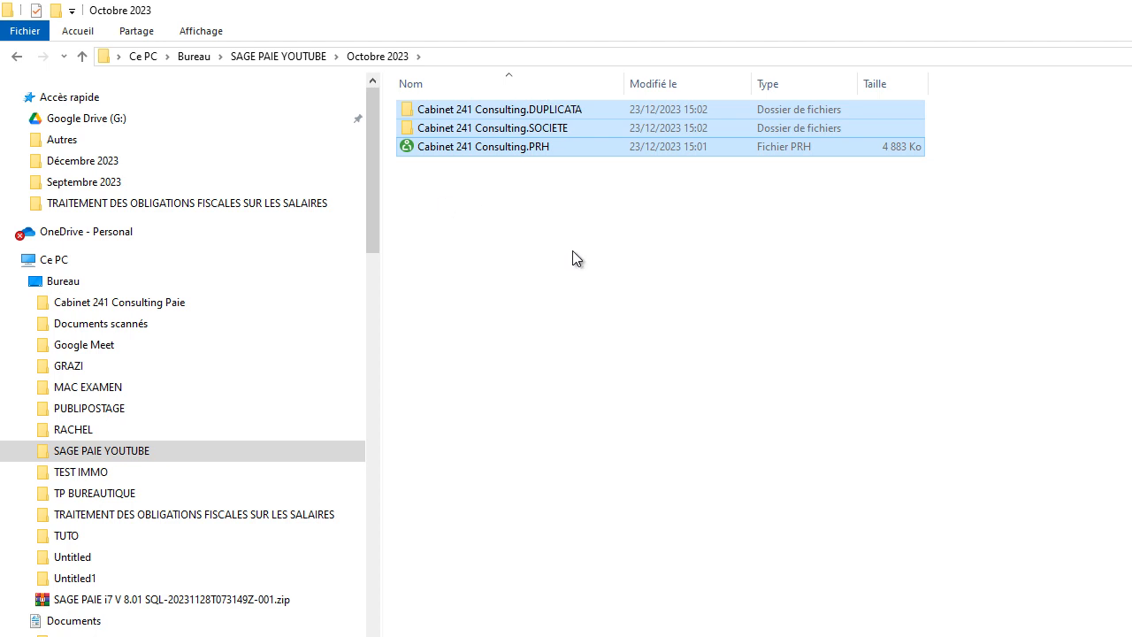
- Compare the contents of the Septembre 2023 and Octobre 2023 folders to check the copied payroll files
click(82, 57)
double_click(450, 148)
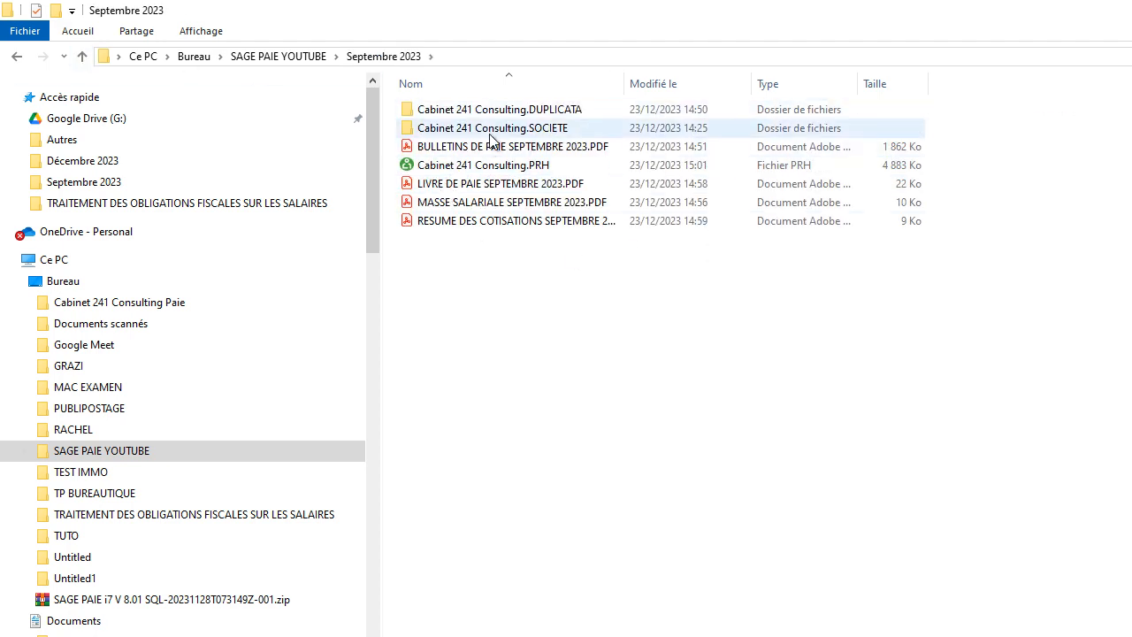
click(84, 57)
double_click(437, 133)
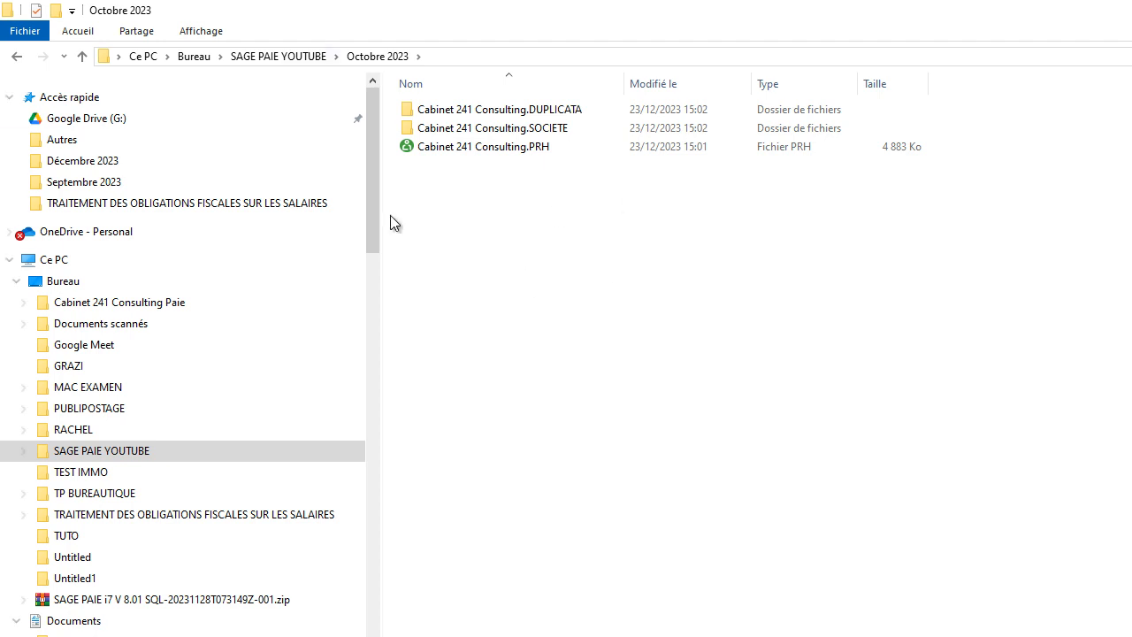
- Open Cabinet 241 Consulting.PRH from the Octobre 2023 folder in Sage Paie and display the employees' payslip list
double_click(467, 145)
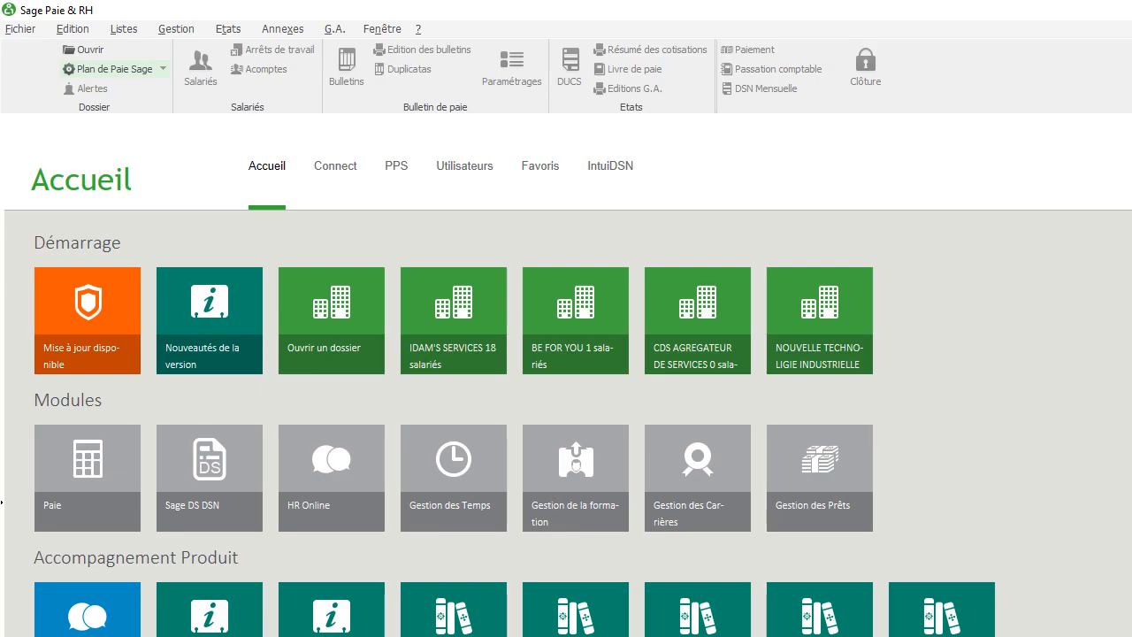
click(20, 30)
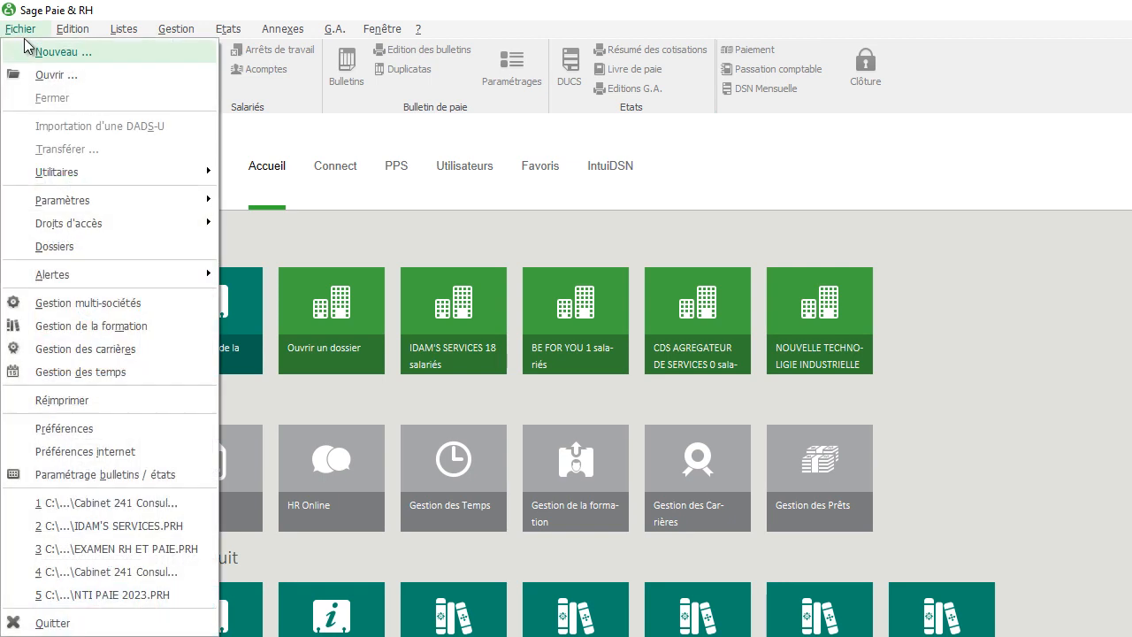
click(38, 74)
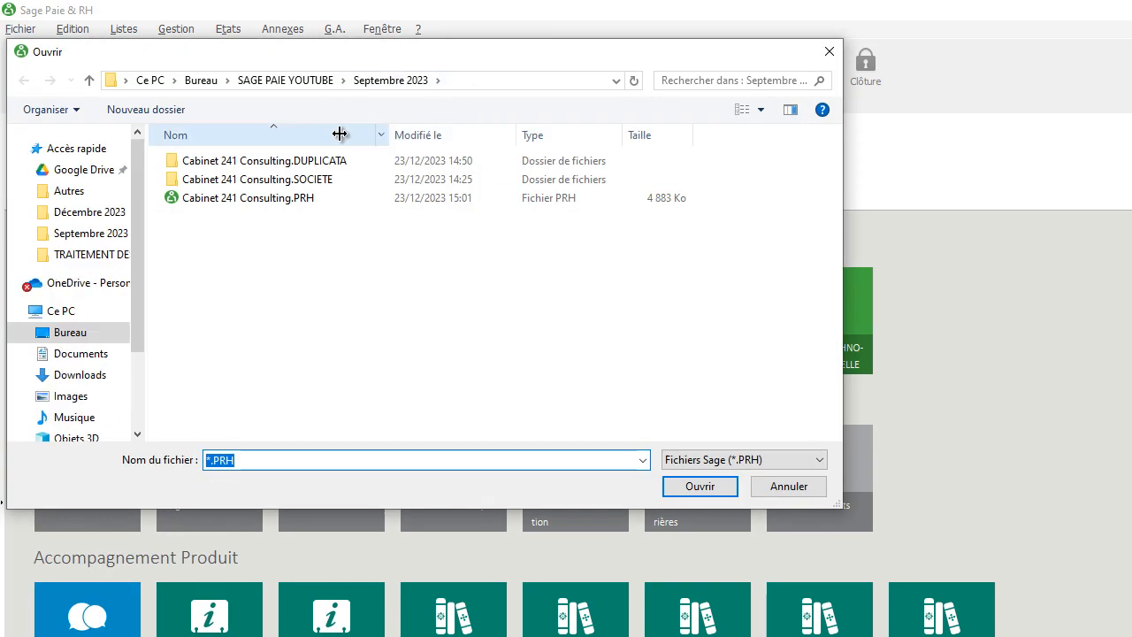
click(91, 82)
double_click(221, 181)
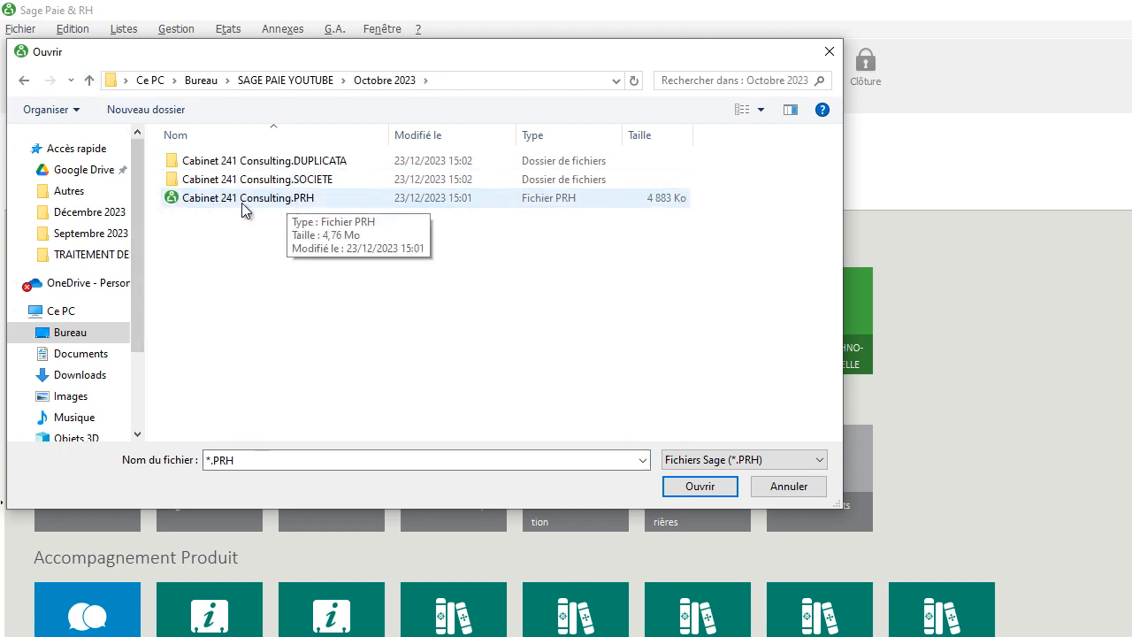
double_click(226, 200)
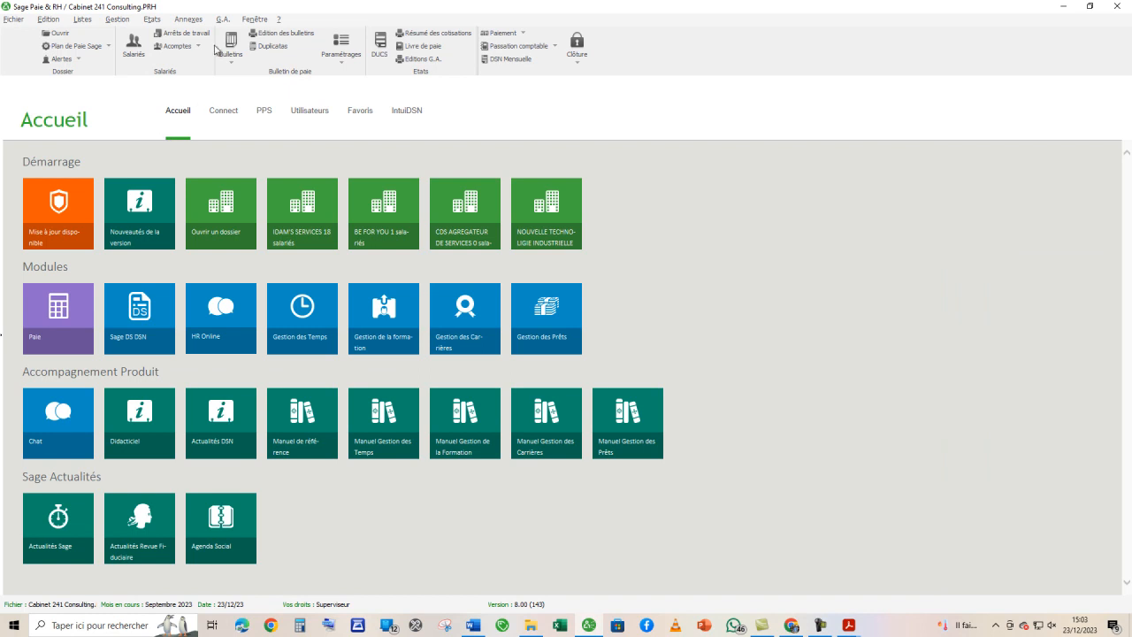
click(231, 43)
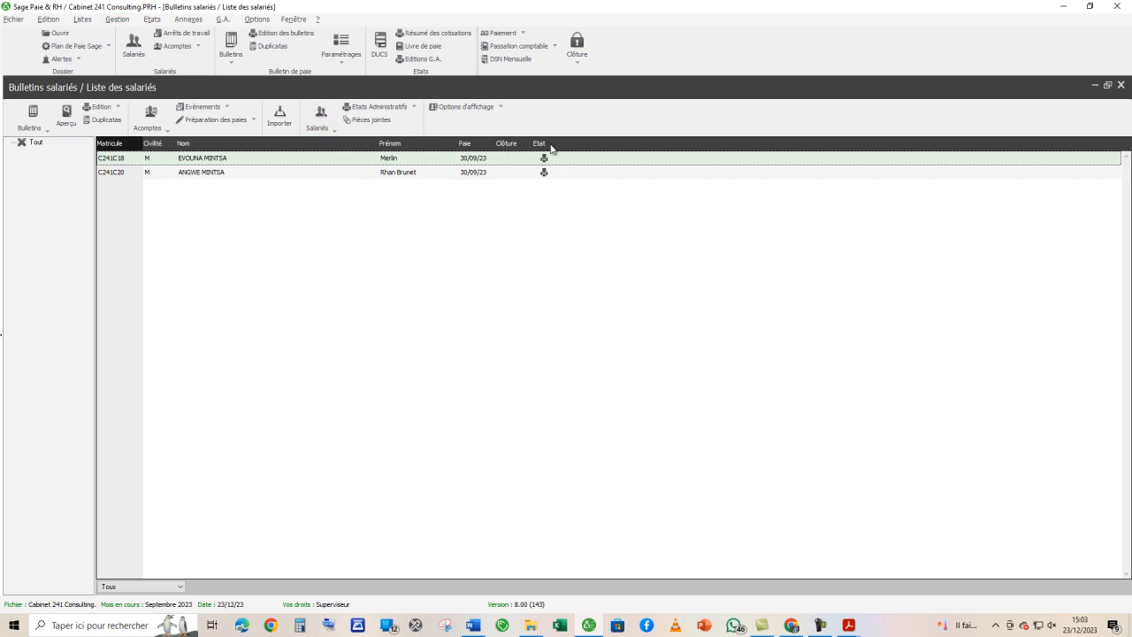
- Close the payslip list and run the monthly closing dated 30/09/23 with the report edition set to Non
click(1120, 85)
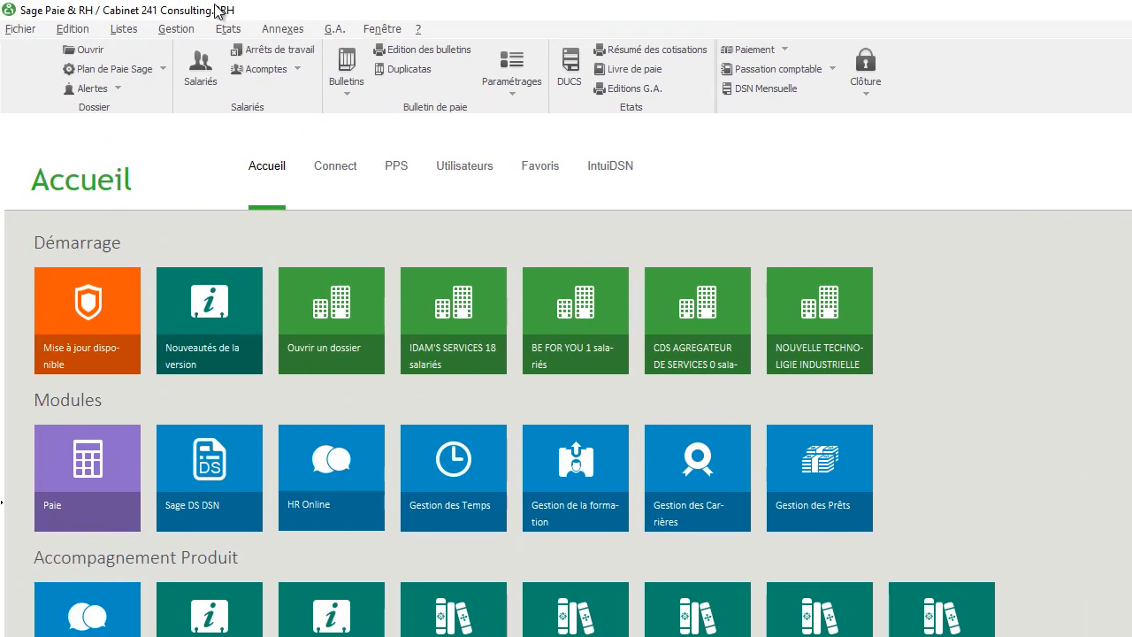
click(181, 29)
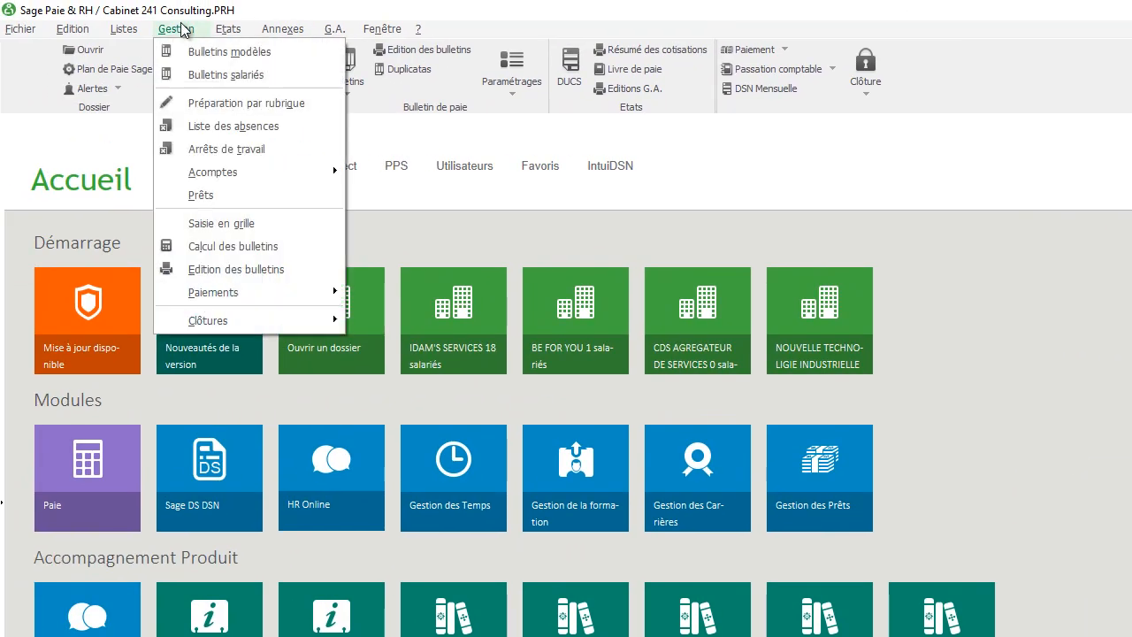
mouse_move(272, 326)
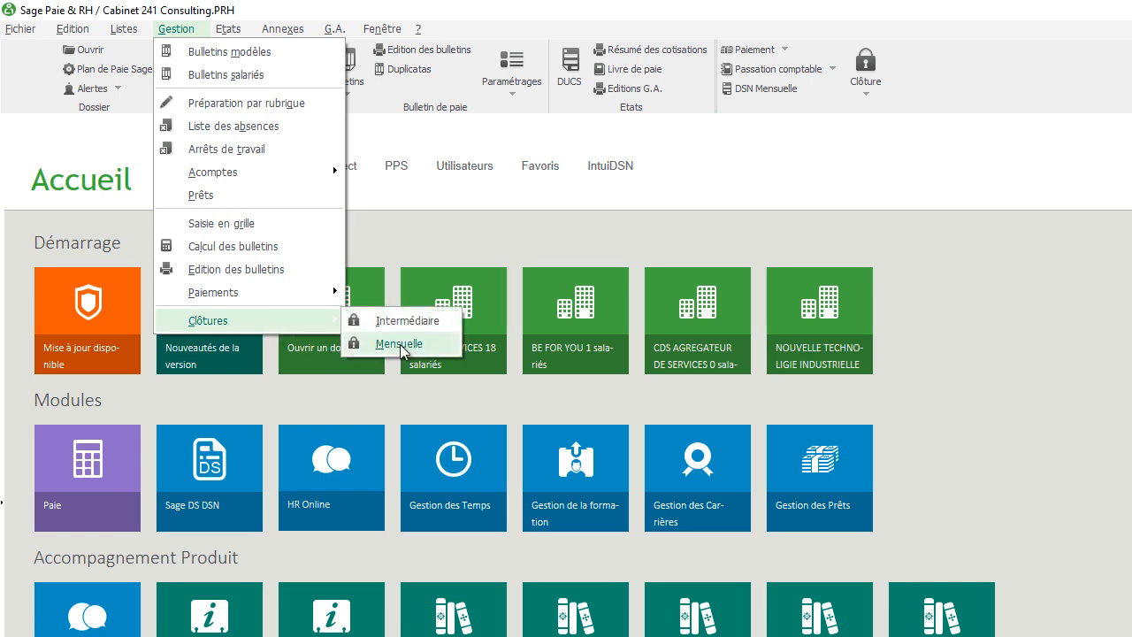
click(400, 344)
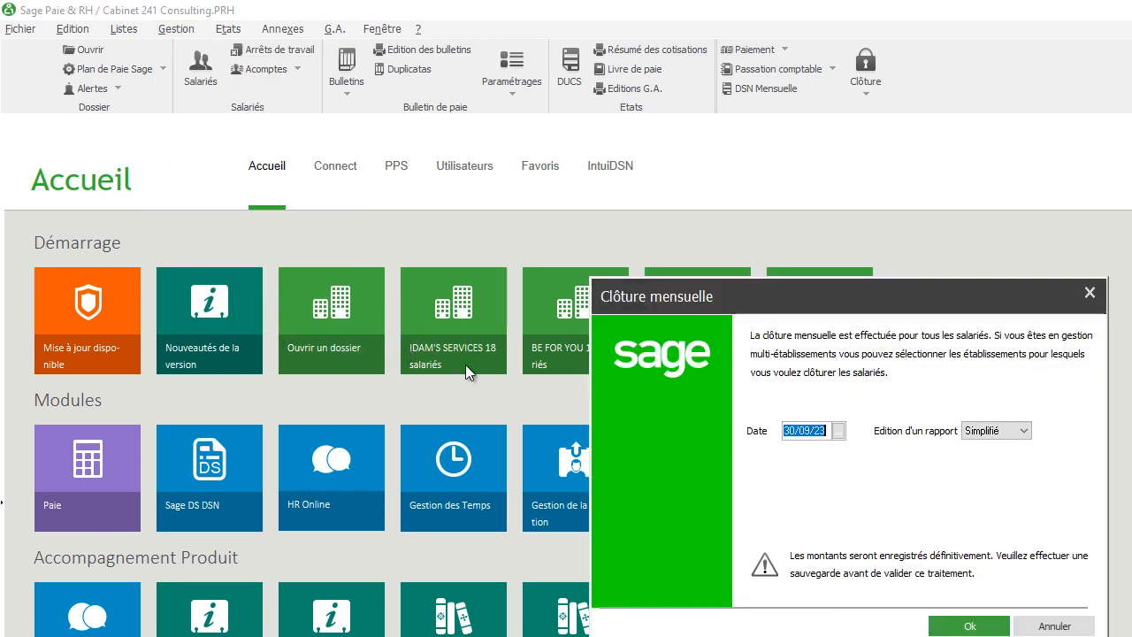
click(991, 431)
click(987, 447)
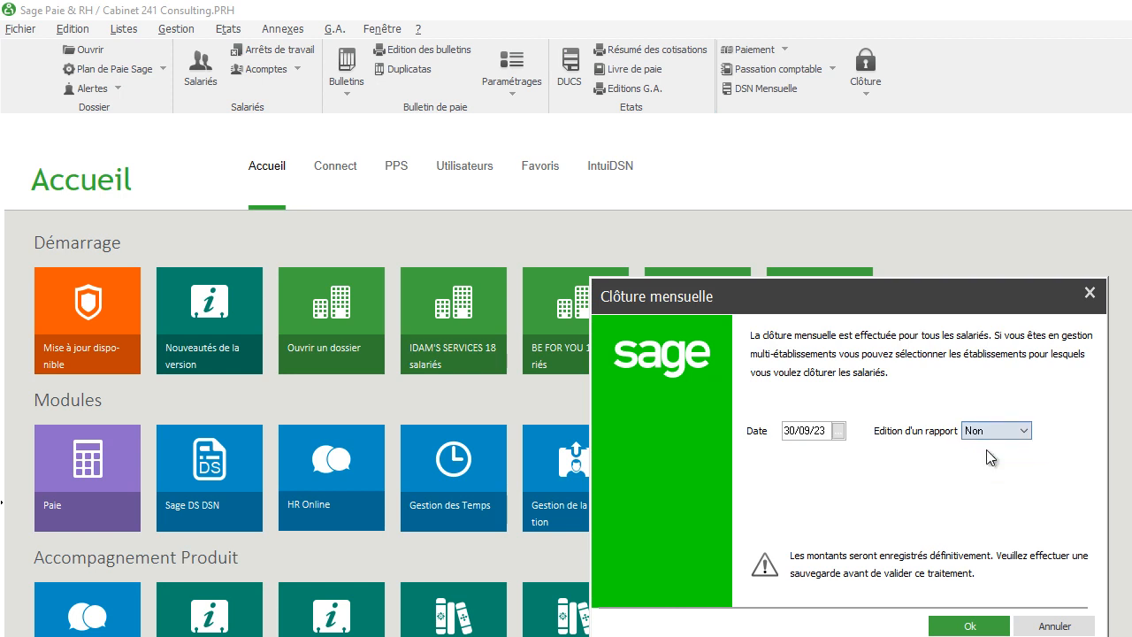
click(962, 625)
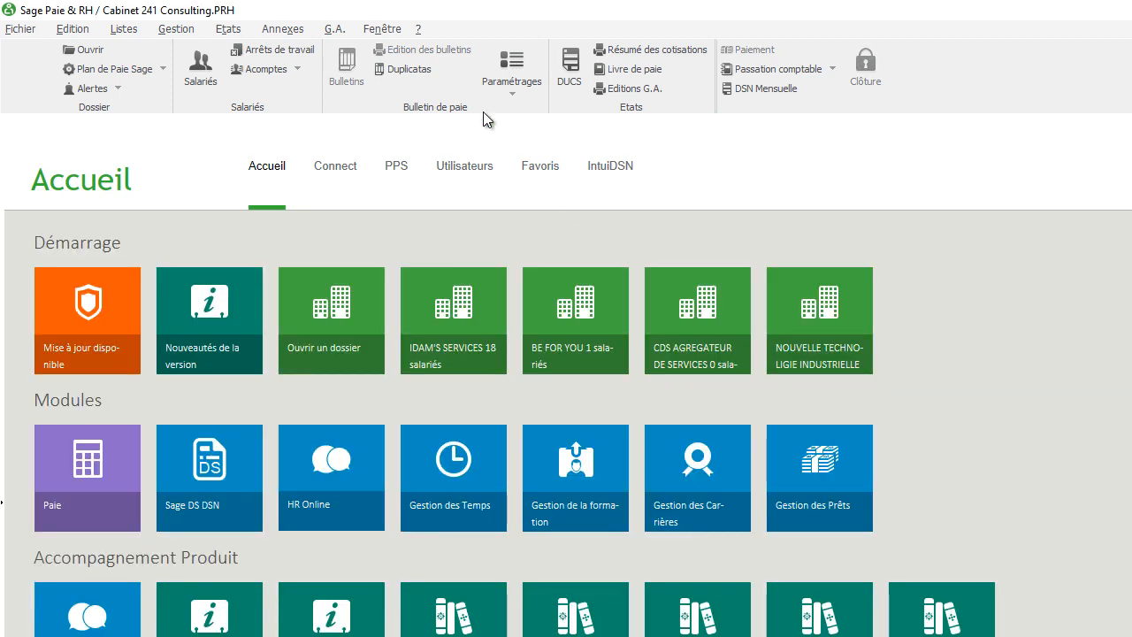
- Open the next payroll month, October 2023, and accept the opening options as they are
click(171, 27)
click(228, 343)
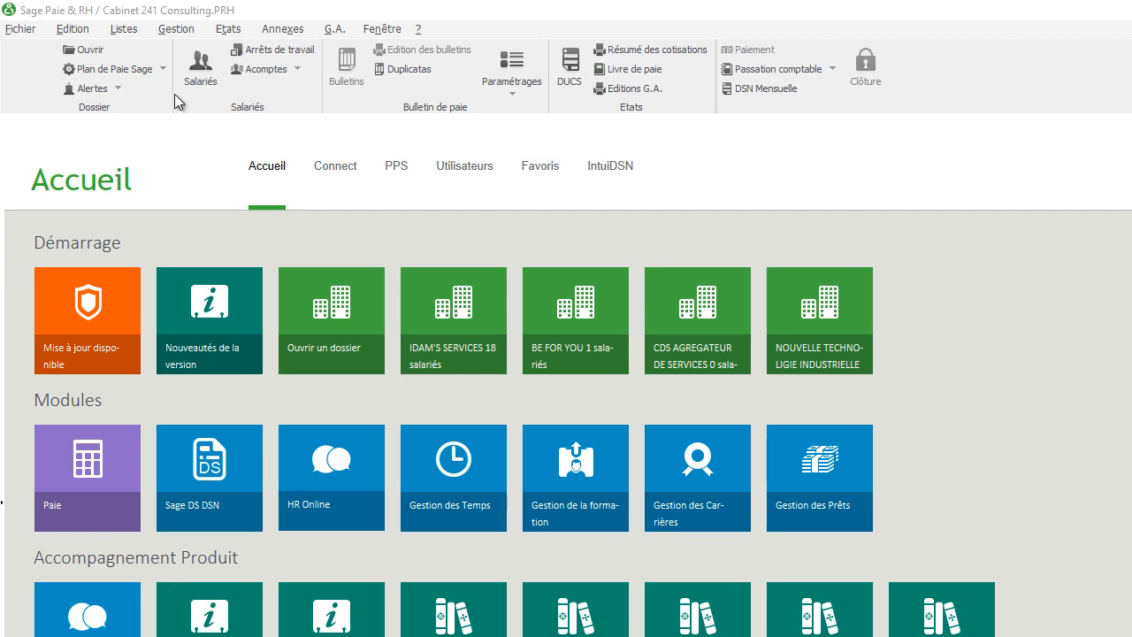
click(176, 28)
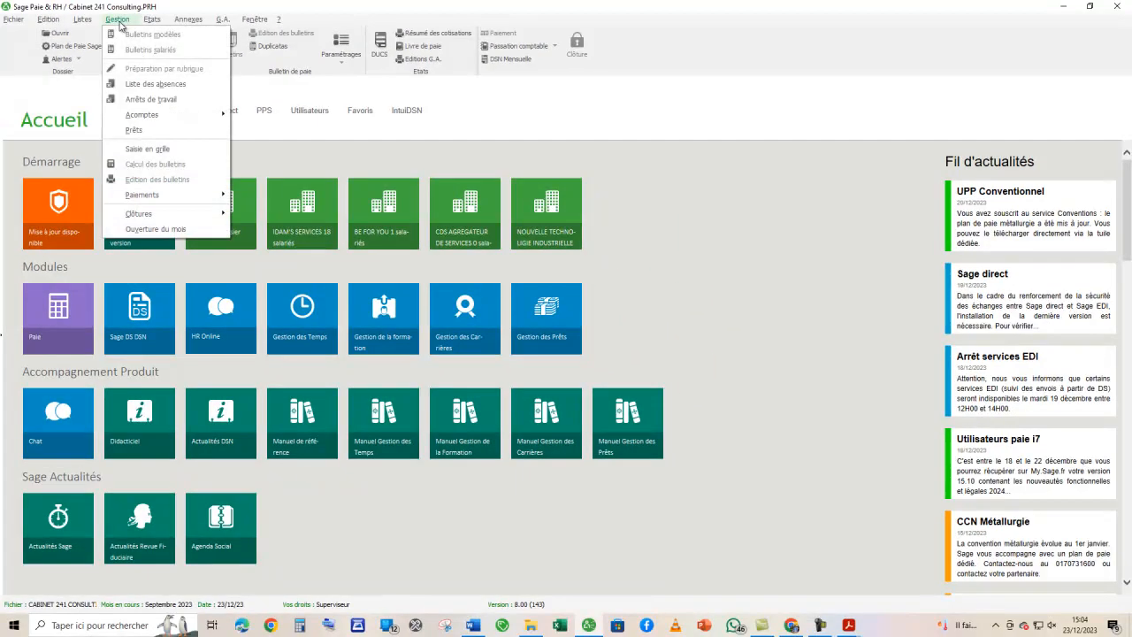
click(154, 230)
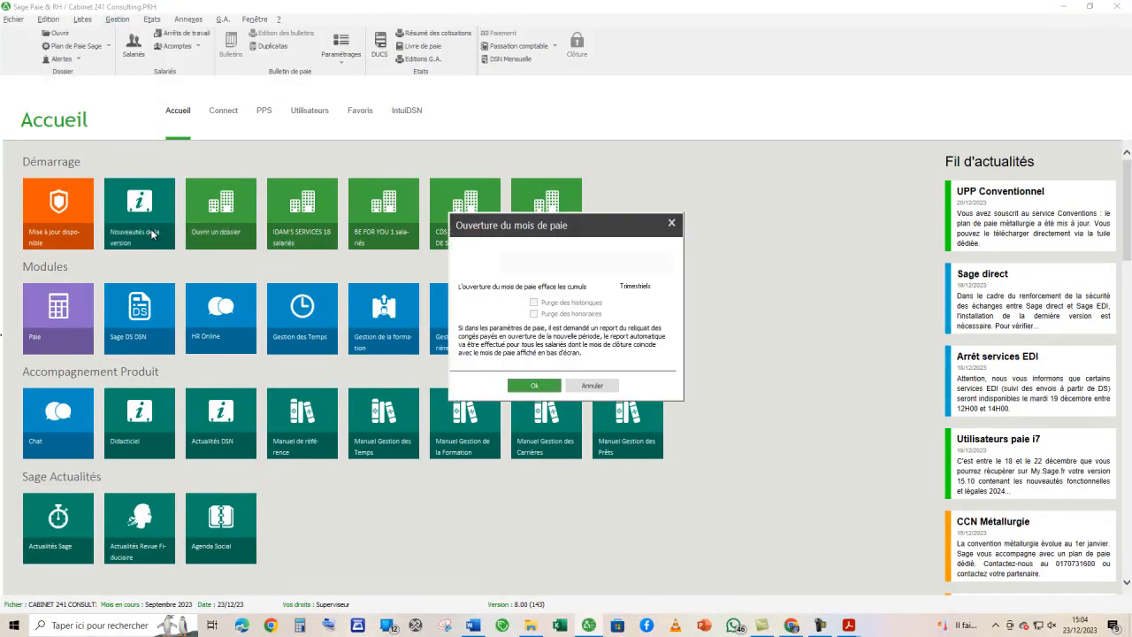
click(535, 386)
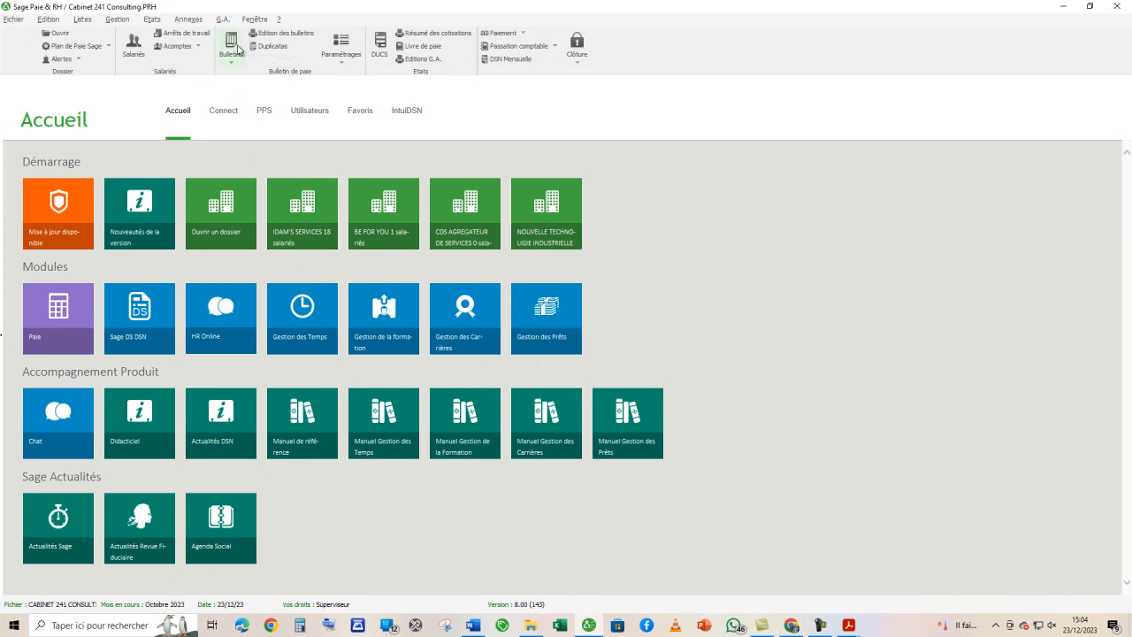
- Display the employees' payslip list for October 2023 and open the first employee's calculated payslip in full view
click(237, 51)
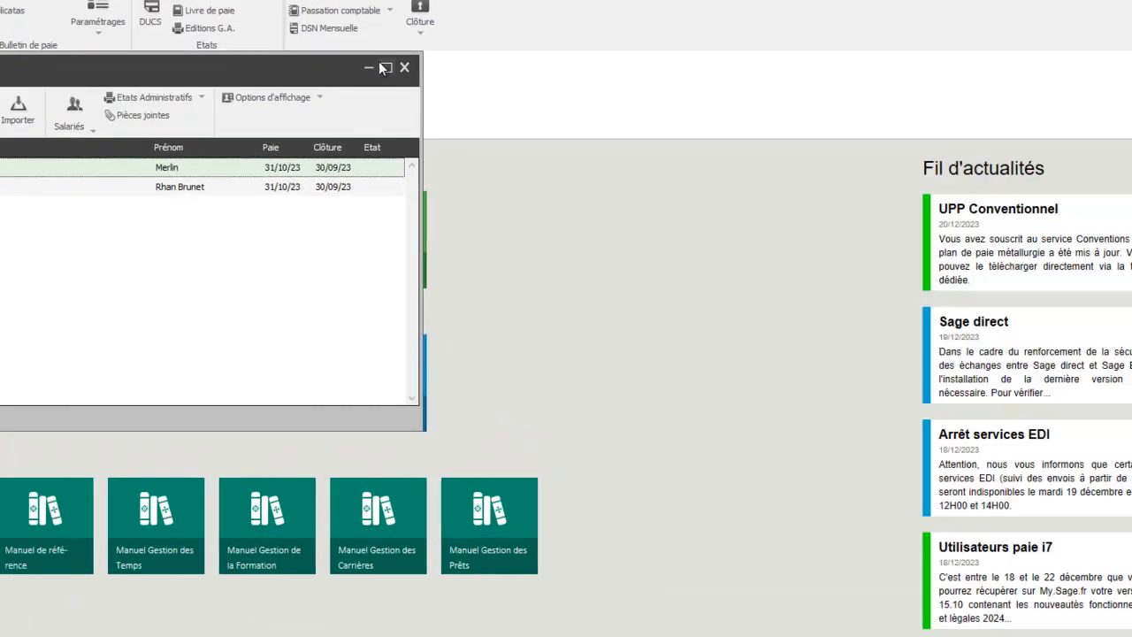
click(540, 86)
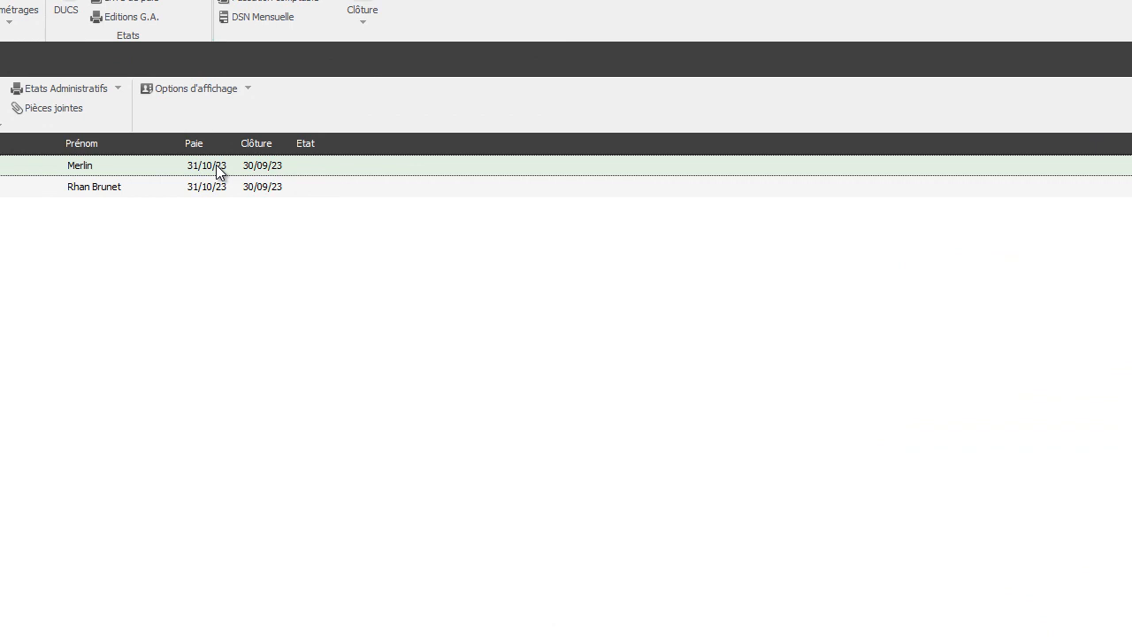
double_click(219, 171)
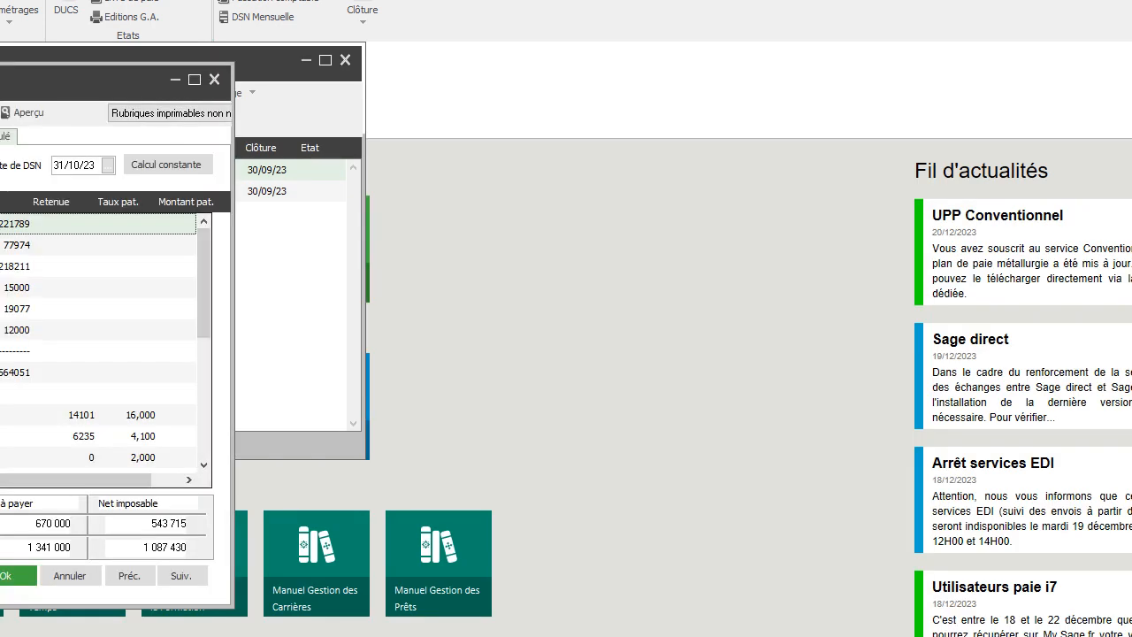
click(194, 79)
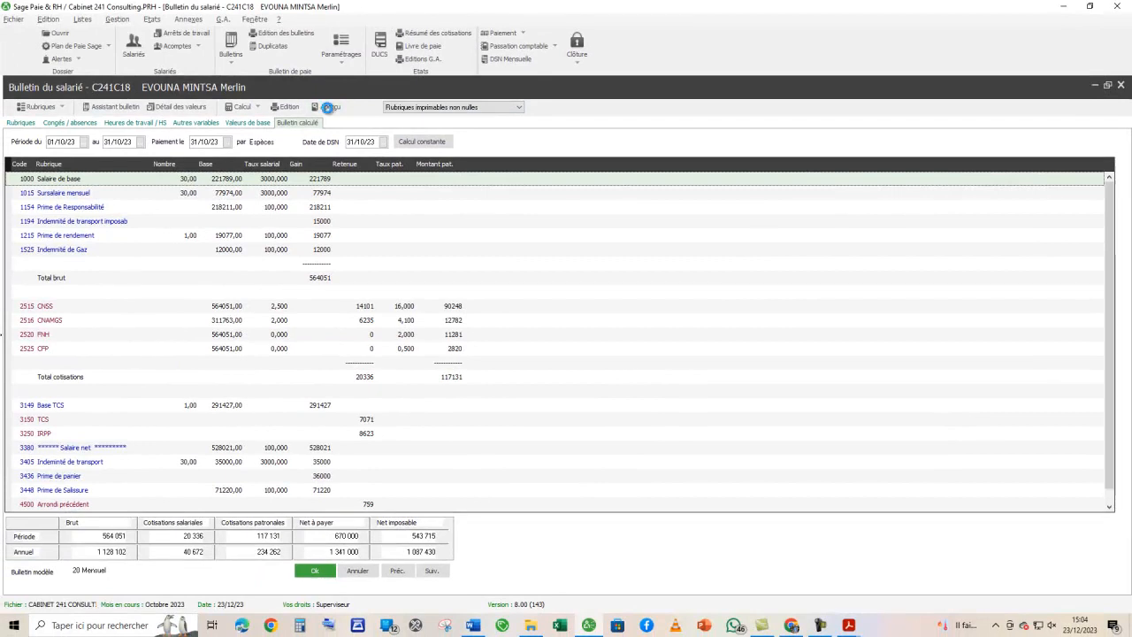
- Preview the first employee's October payslip with Imprimante PDF Sage v4 and no recording, close the preview and validate the payslip
click(309, 107)
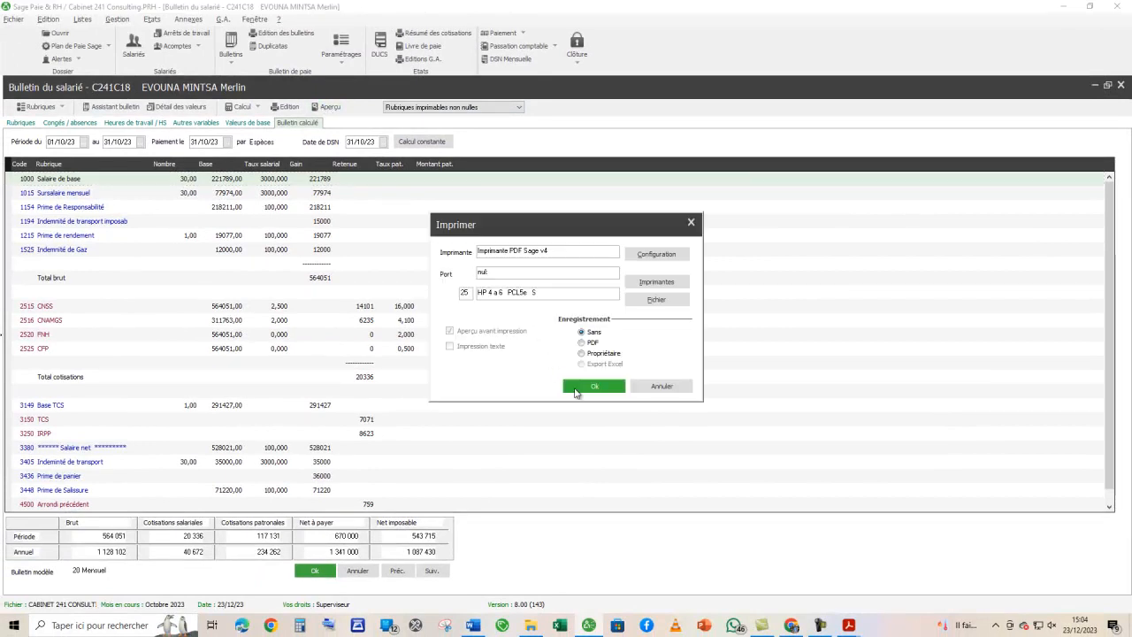
click(575, 388)
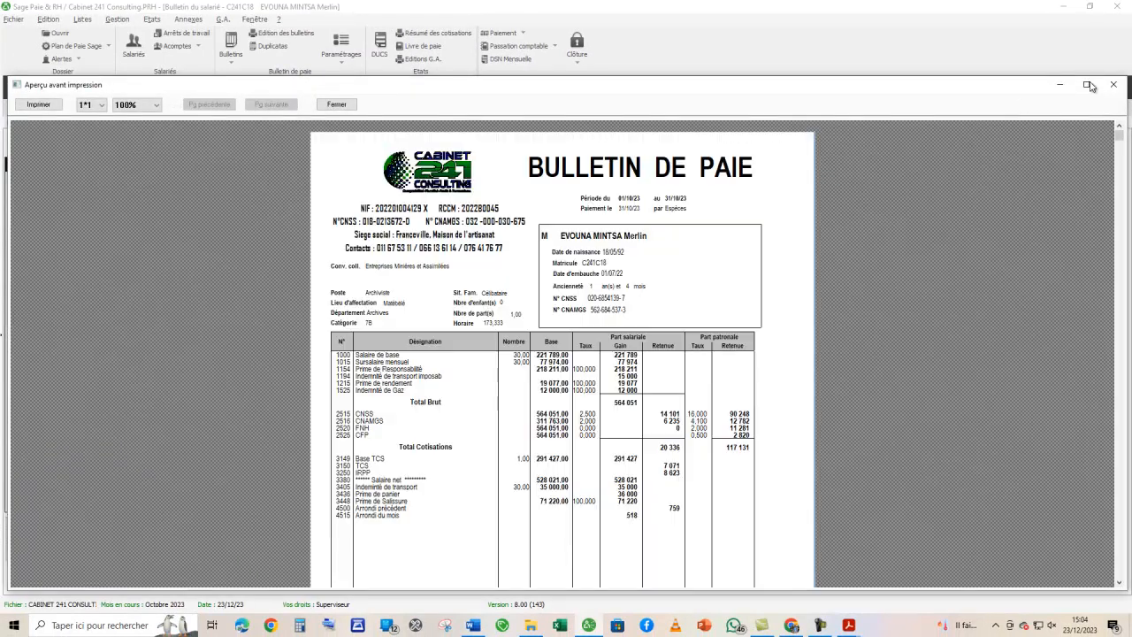
click(1088, 84)
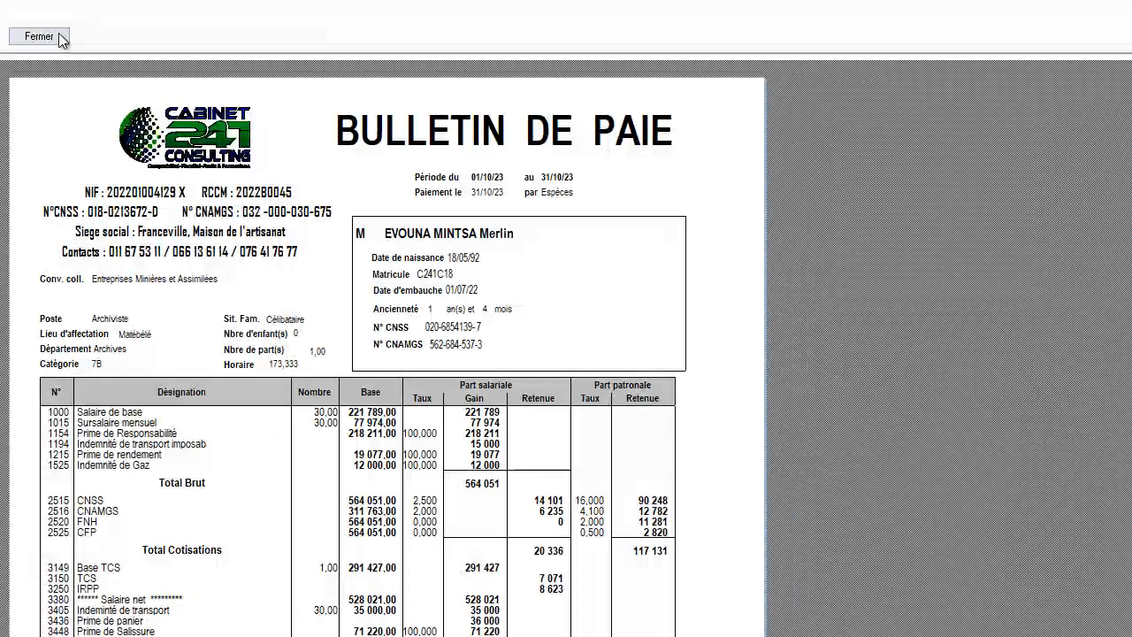
click(328, 24)
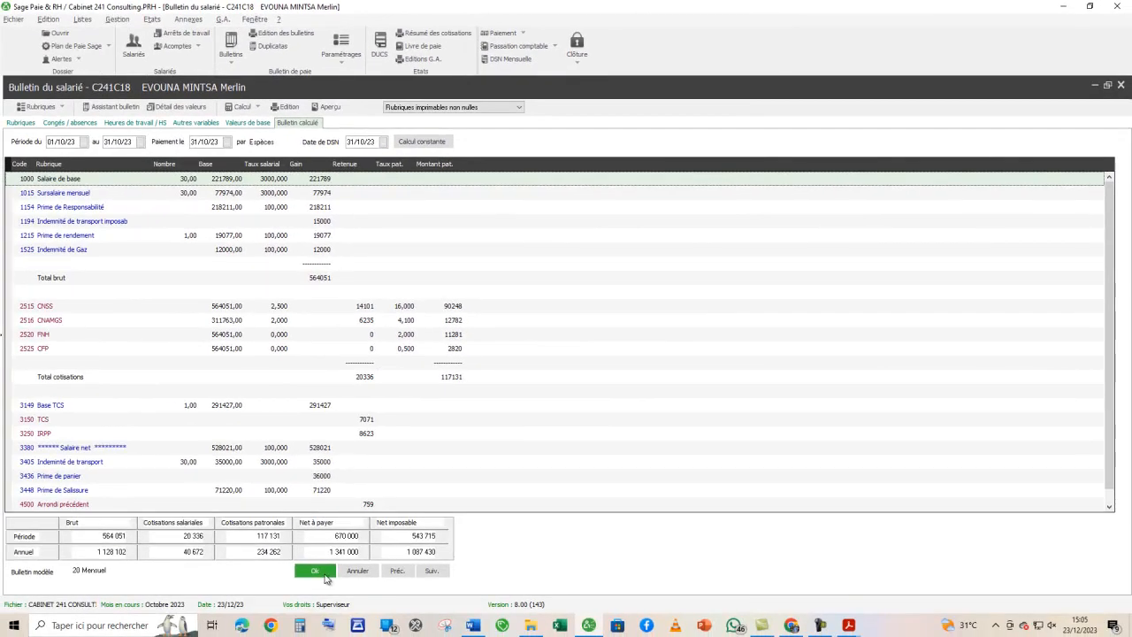
click(315, 571)
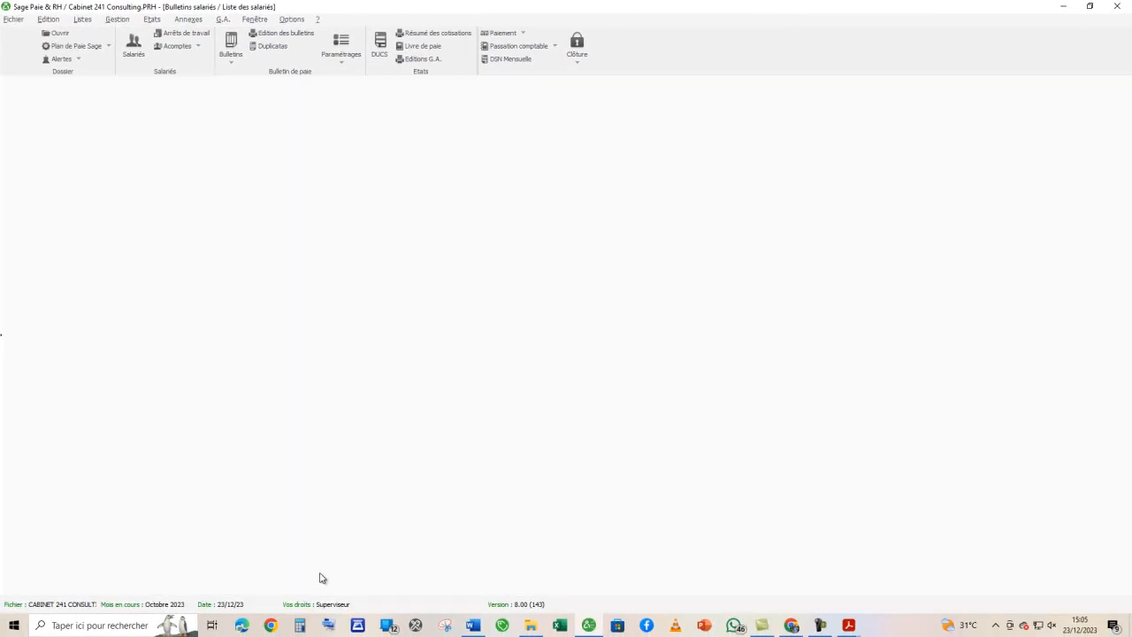
- Look at the layout of payslip template BUL00012 (C241C22), and close it along with the template and payslip lists
click(18, 22)
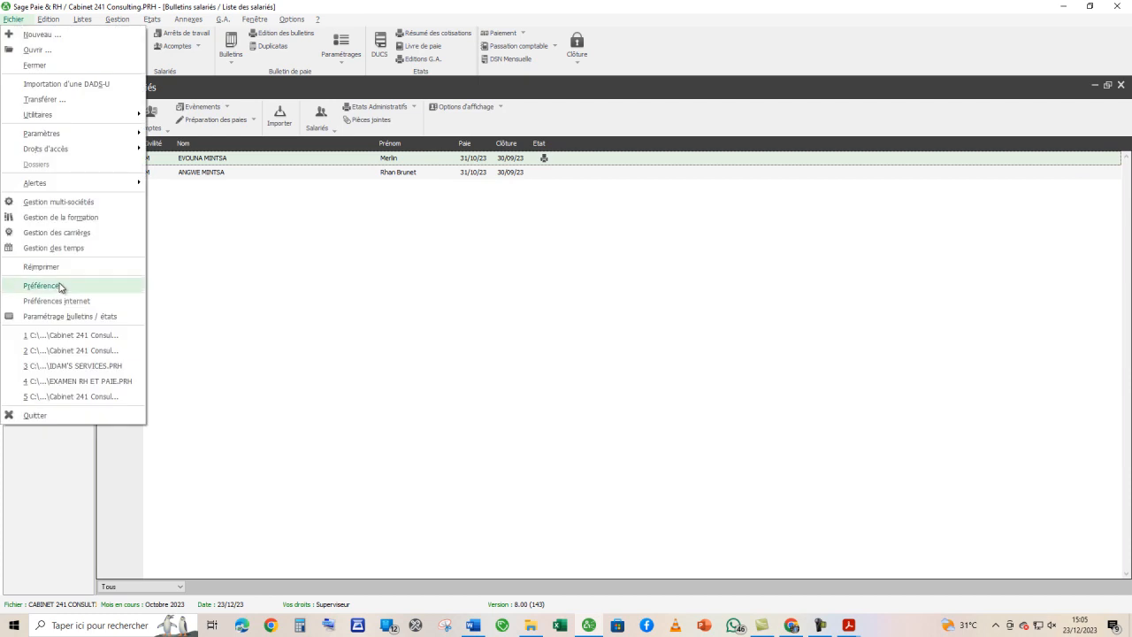
click(62, 315)
double_click(88, 298)
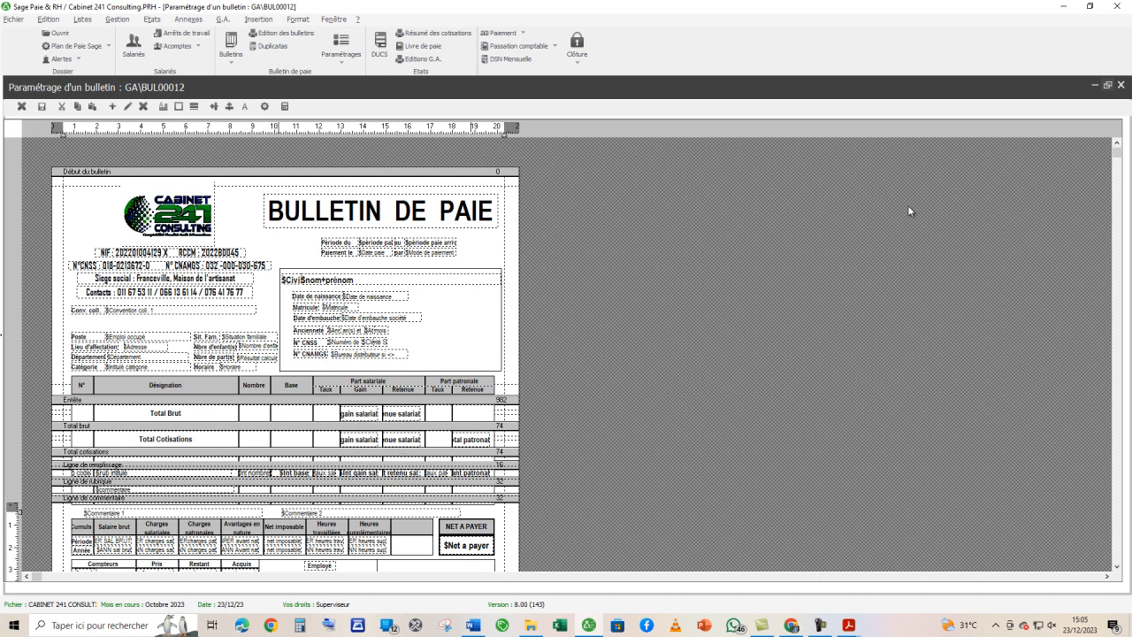
click(1120, 86)
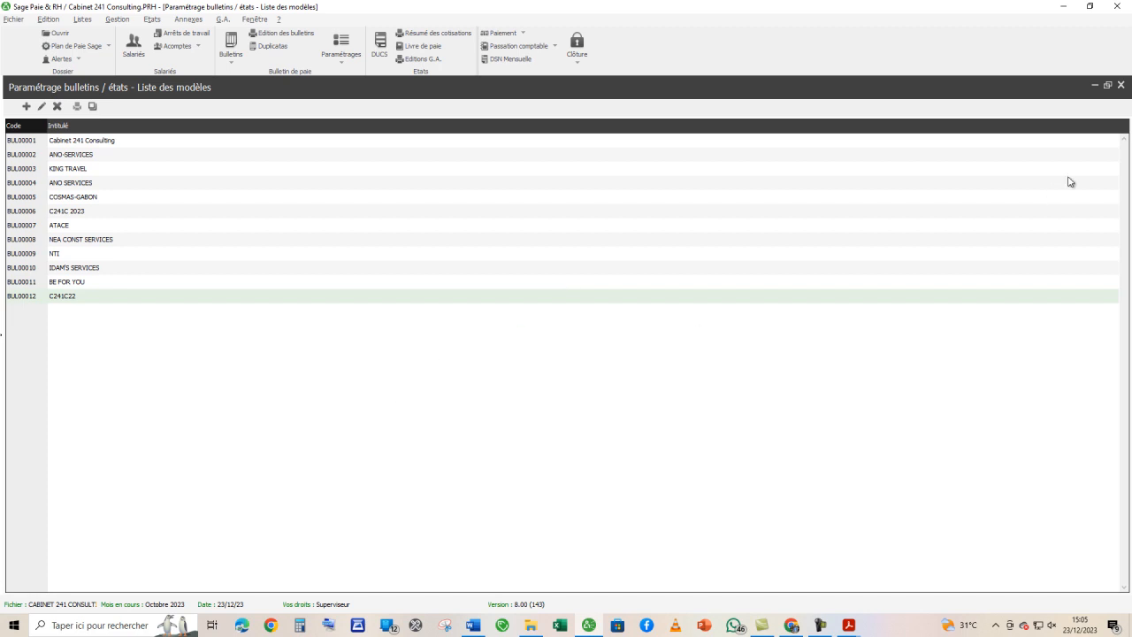
click(1120, 86)
click(1119, 87)
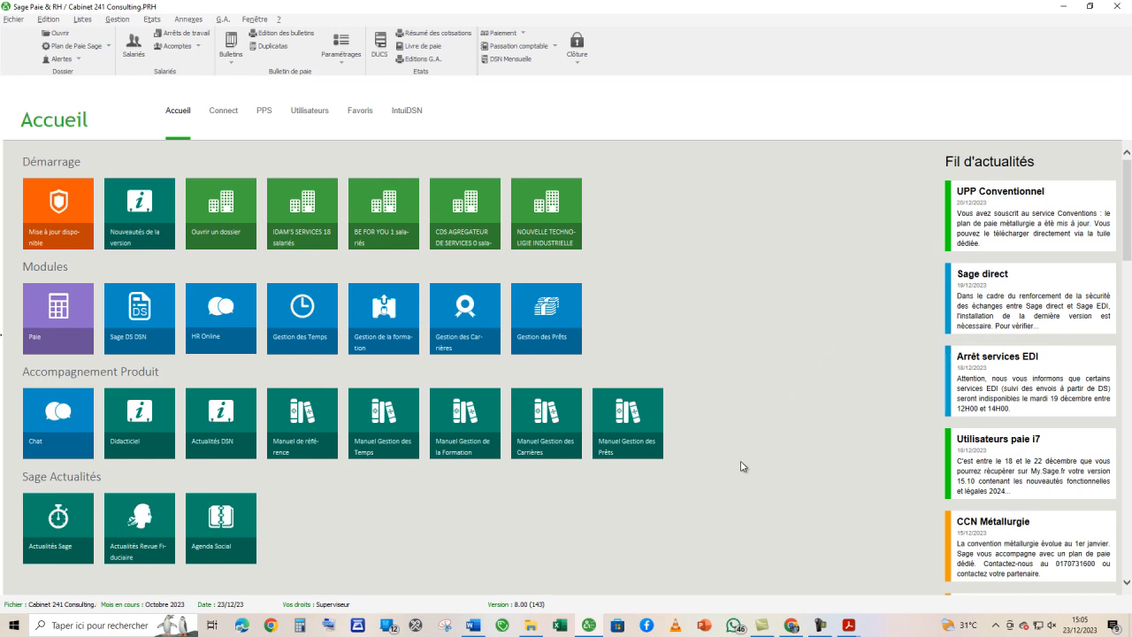
- Switch to Adobe Acrobat and check the header of the first employee's September payslip in the BULLETINS DE PAIE PDF
mouse_move(847, 621)
click(698, 587)
scroll(691, 321, up, 8)
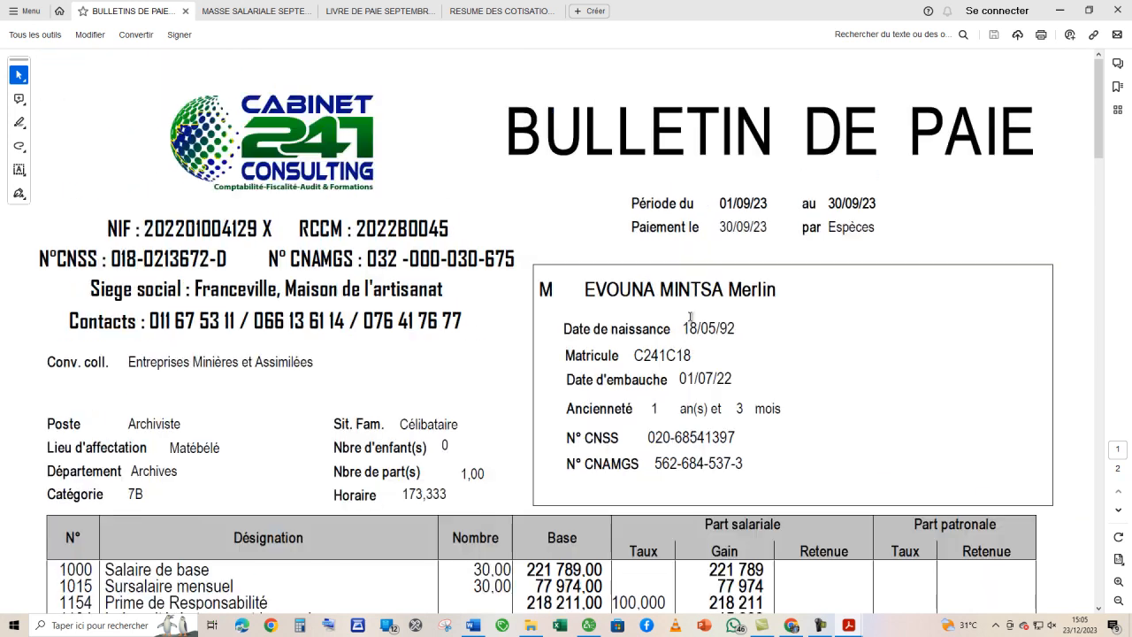